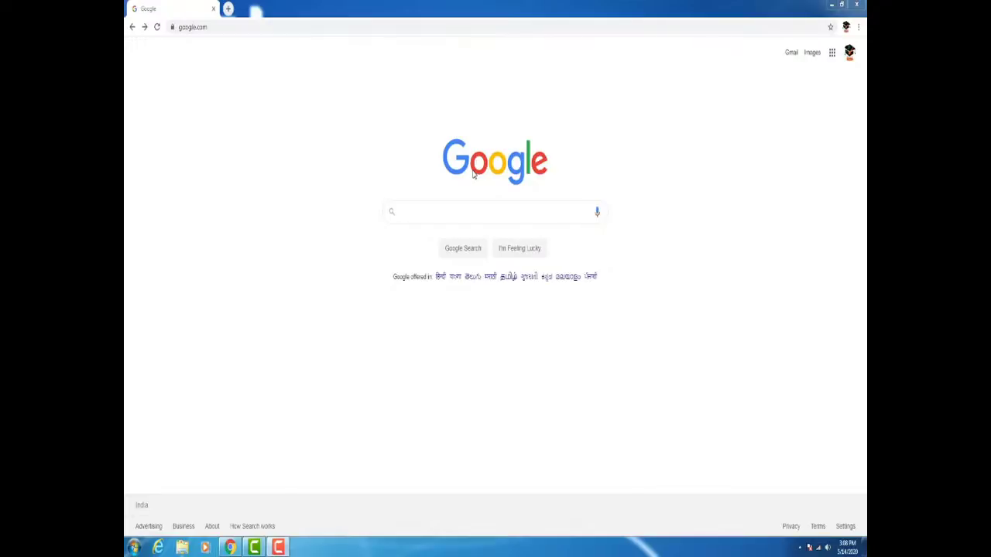
Search Google for 'corel draw'
{"action": "left_click", "coordinate": [486, 213]}
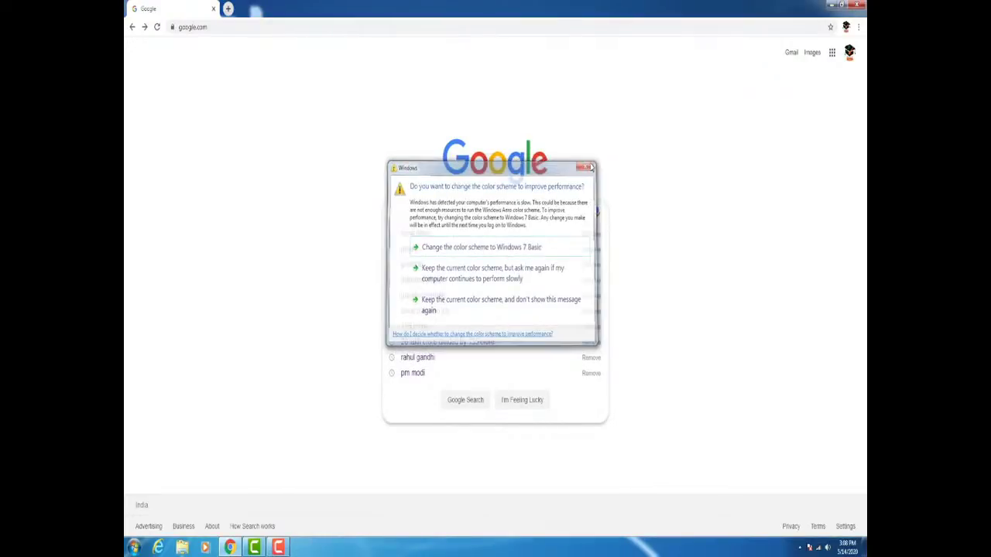
{"action": "key", "text": "Return"}
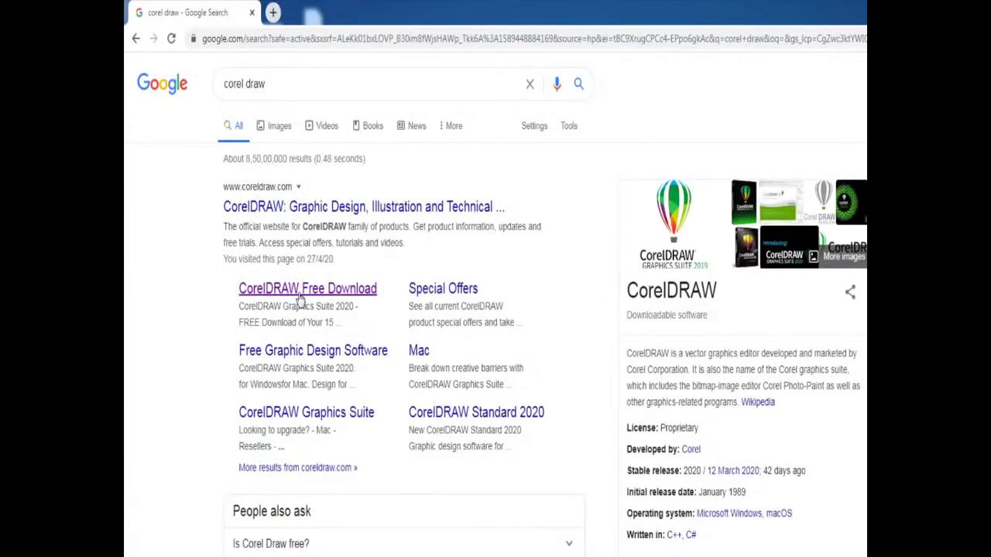
Open the CorelDRAW Free Download result and close the 'Not ready to commit?' subscription popup
{"action": "left_click", "coordinate": [375, 296]}
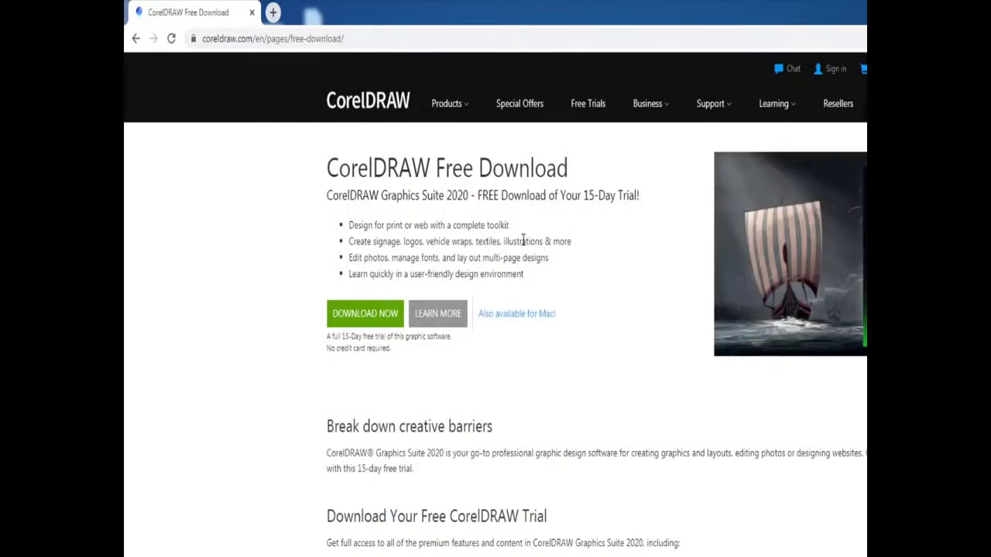
{"action": "left_click_drag", "start_coordinate": [580, 195], "coordinate": [646, 195]}
{"action": "left_click", "coordinate": [644, 218]}
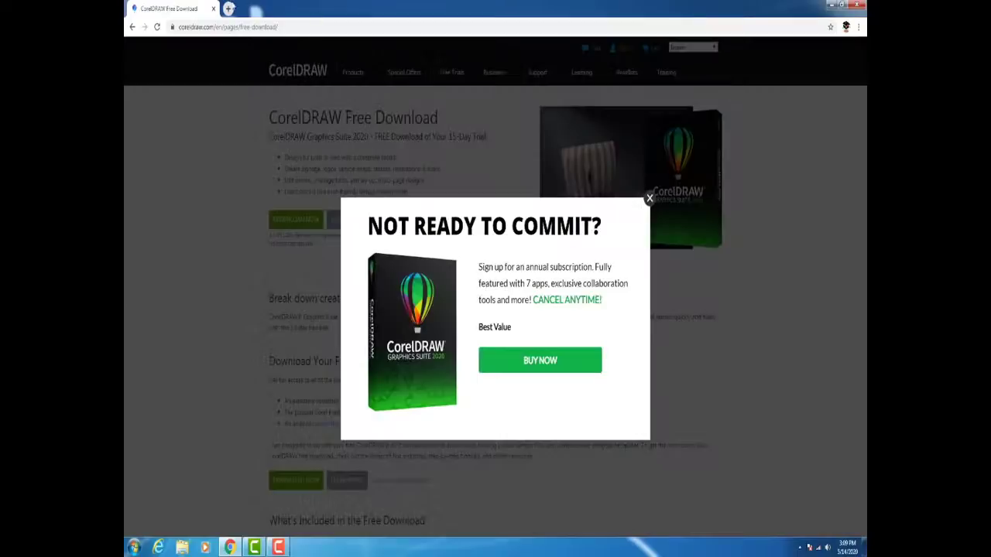
{"action": "left_click", "coordinate": [649, 164]}
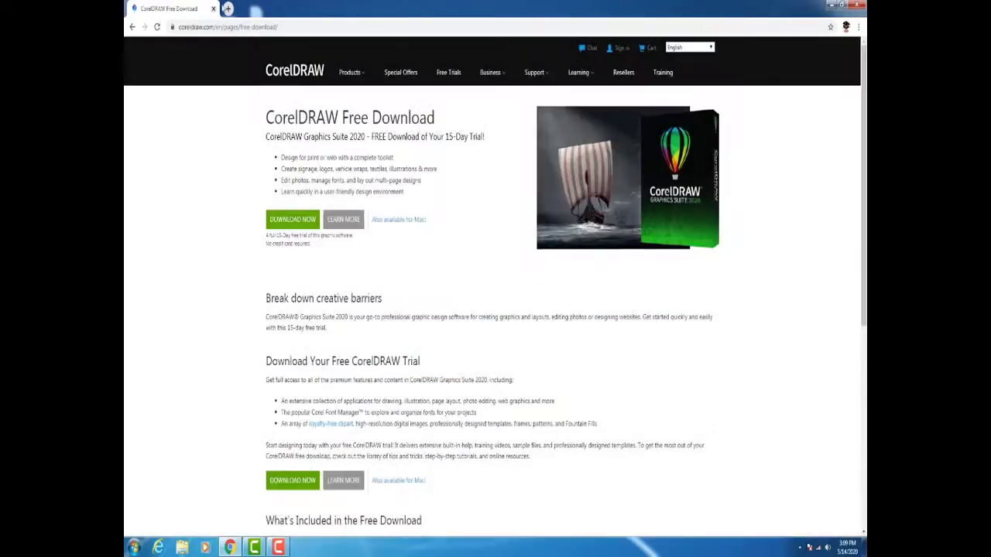
Go to getintopc.com in a new browser tab
{"action": "left_click", "coordinate": [229, 8]}
{"action": "type", "text": "G"}
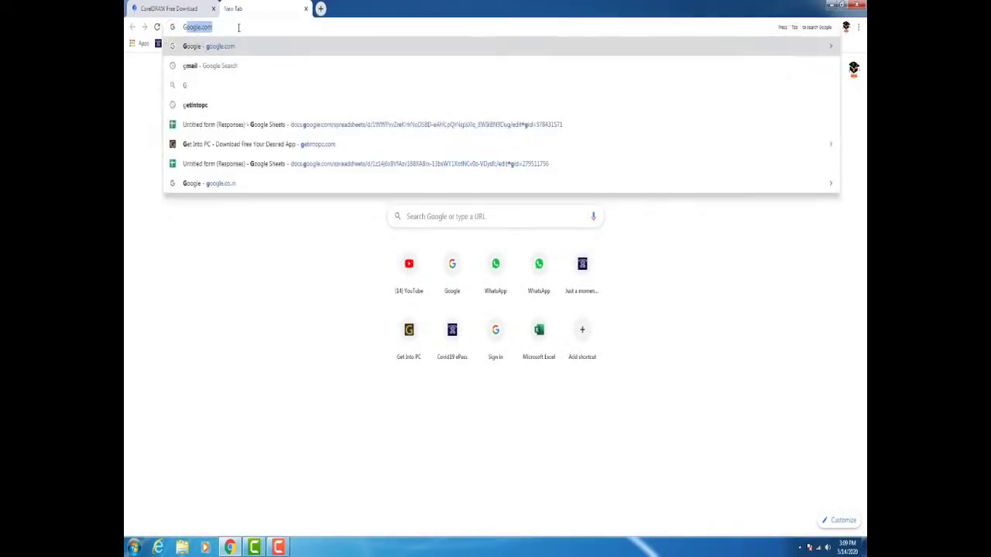
{"action": "type", "text": "ETINT"}
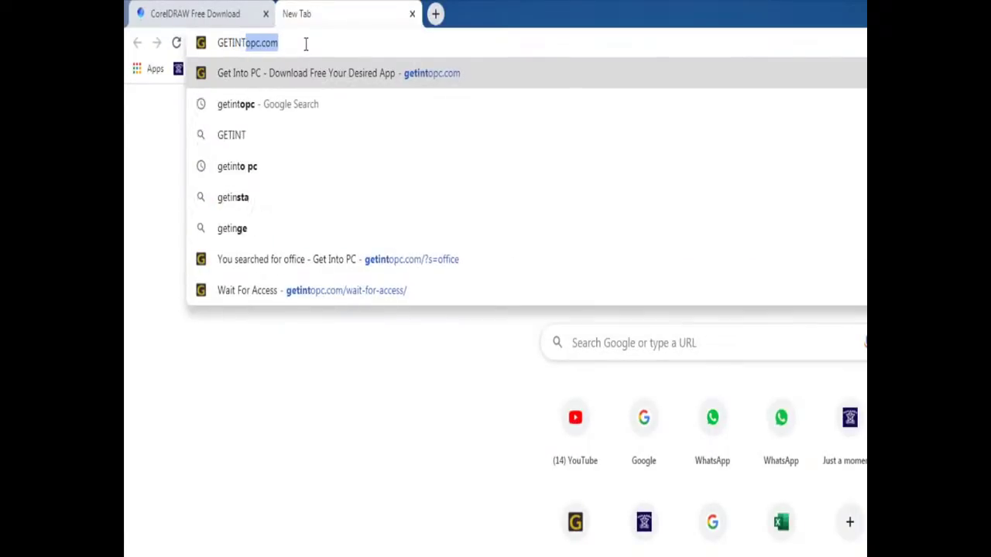
{"action": "type", "text": "OP"}
{"action": "key", "text": "Return"}
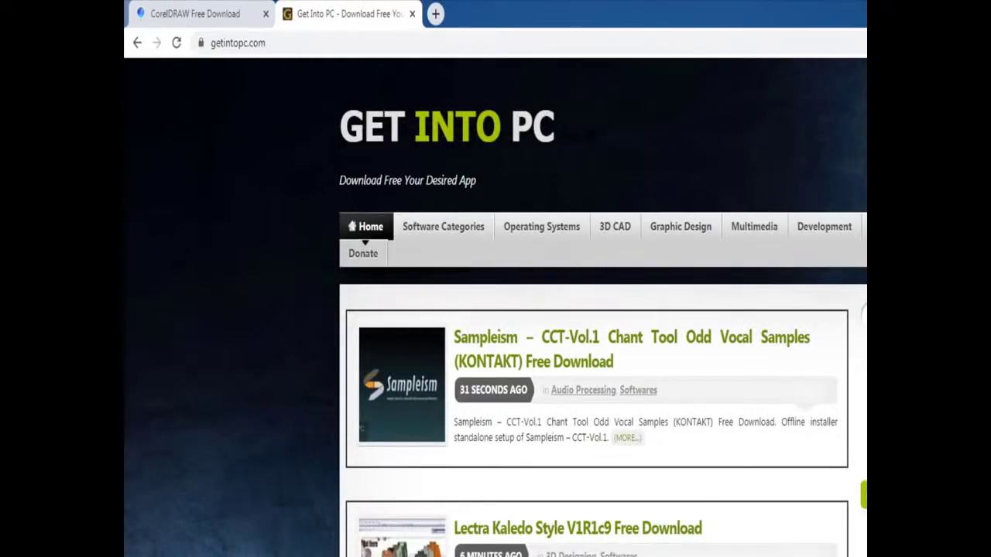
Search the Get Into PC site for 'corel draw' and scroll through the results
{"action": "left_click", "coordinate": [624, 204]}
{"action": "key", "text": "Down"}
{"action": "key", "text": "Return"}
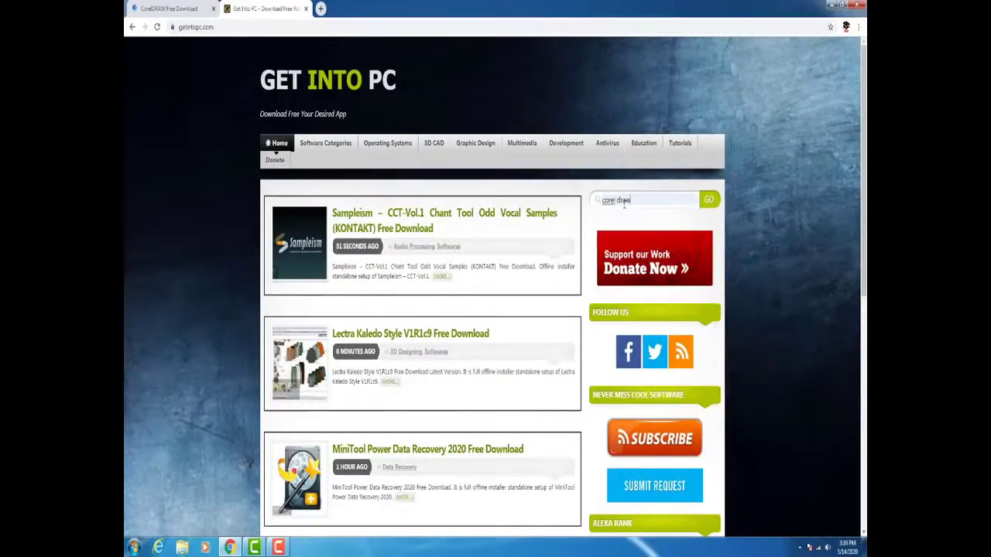
{"action": "left_click", "coordinate": [703, 201]}
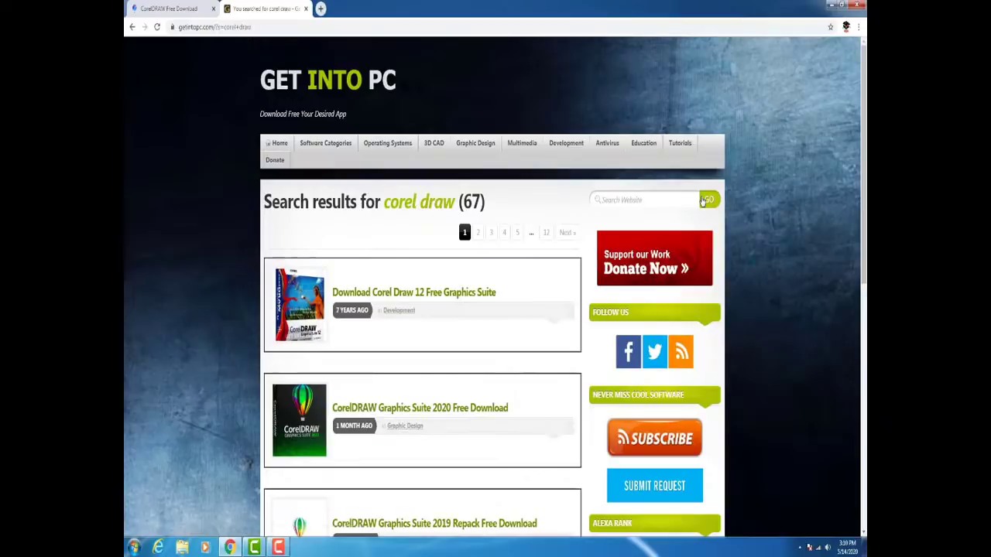
{"action": "scroll", "coordinate": [432, 404], "scroll_direction": "down", "scroll_amount": 1}
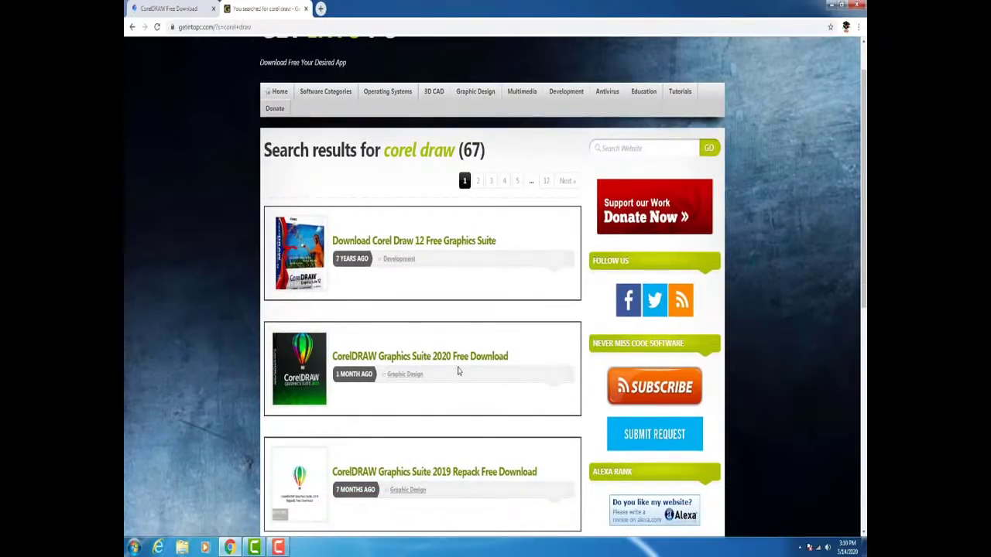
{"action": "scroll", "coordinate": [457, 372], "scroll_direction": "down", "scroll_amount": 1}
Open the CorelDRAW Graphics Suite 2020 Free Download page and scroll to its download buttons and back
{"action": "left_click", "coordinate": [455, 312]}
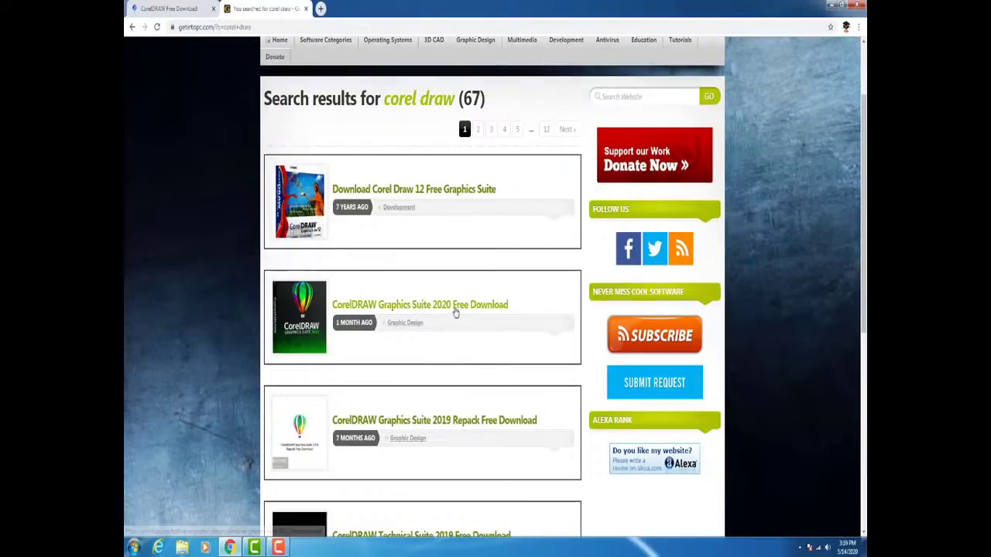
{"action": "scroll", "coordinate": [453, 356], "scroll_direction": "down", "scroll_amount": 4}
{"action": "scroll", "coordinate": [437, 418], "scroll_direction": "down", "scroll_amount": 5}
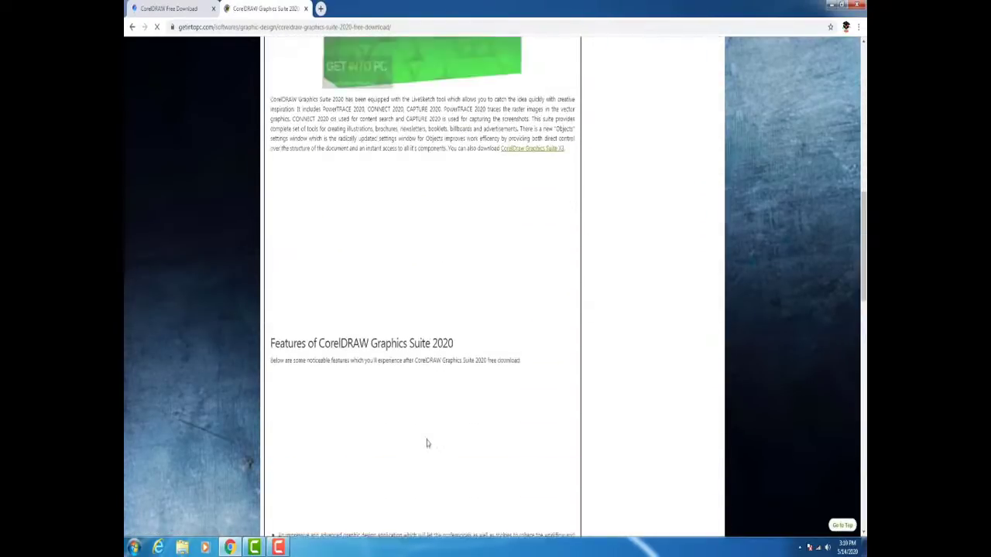
{"action": "scroll", "coordinate": [427, 444], "scroll_direction": "down", "scroll_amount": 5}
{"action": "scroll", "coordinate": [426, 444], "scroll_direction": "down", "scroll_amount": 4}
{"action": "scroll", "coordinate": [427, 441], "scroll_direction": "down", "scroll_amount": 5}
{"action": "scroll", "coordinate": [380, 423], "scroll_direction": "down", "scroll_amount": 1}
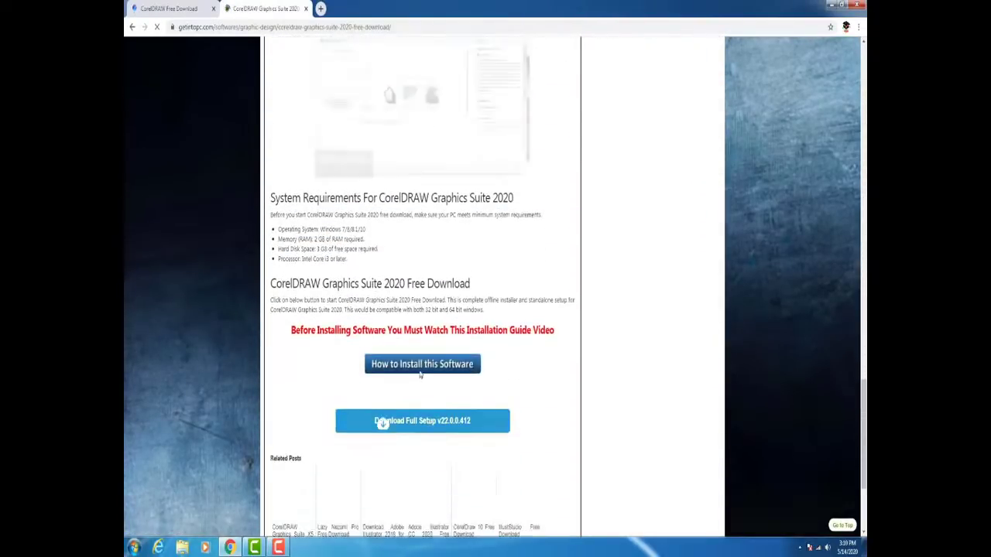
{"action": "scroll", "coordinate": [395, 313], "scroll_direction": "down", "scroll_amount": 1}
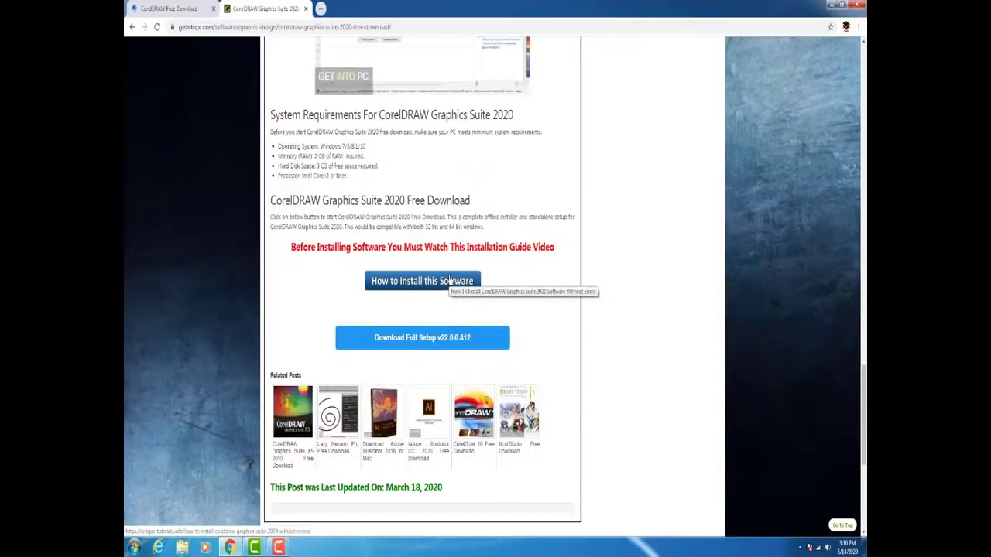
{"action": "scroll", "coordinate": [424, 294], "scroll_direction": "up", "scroll_amount": 2}
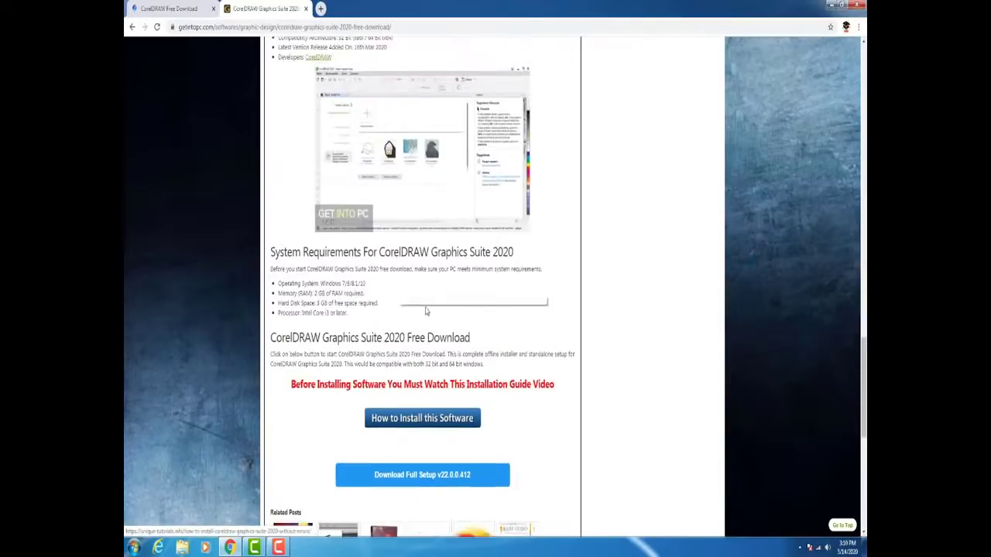
{"action": "scroll", "coordinate": [426, 309], "scroll_direction": "up", "scroll_amount": 2}
{"action": "scroll", "coordinate": [422, 348], "scroll_direction": "up", "scroll_amount": 3}
{"action": "scroll", "coordinate": [422, 384], "scroll_direction": "up", "scroll_amount": 2}
{"action": "scroll", "coordinate": [422, 384], "scroll_direction": "up", "scroll_amount": 3}
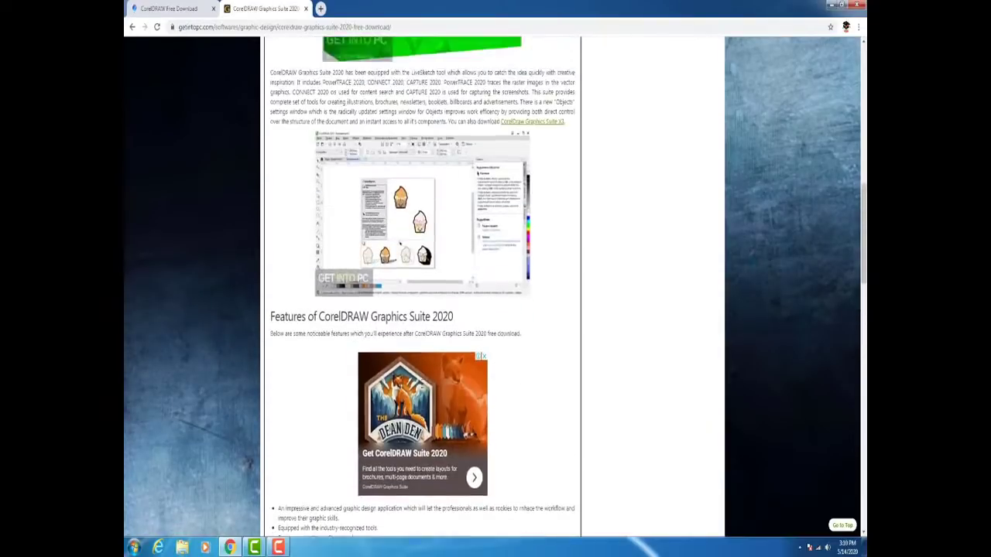
{"action": "scroll", "coordinate": [415, 348], "scroll_direction": "up", "scroll_amount": 2}
{"action": "scroll", "coordinate": [407, 310], "scroll_direction": "up", "scroll_amount": 3}
{"action": "scroll", "coordinate": [394, 259], "scroll_direction": "up", "scroll_amount": 4}
{"action": "scroll", "coordinate": [394, 259], "scroll_direction": "up", "scroll_amount": 1}
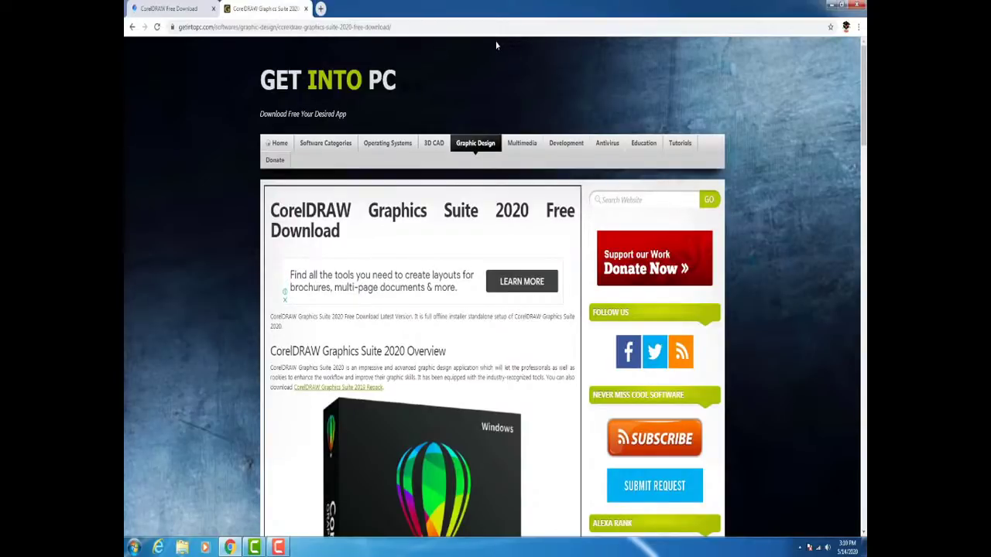
{"action": "scroll", "coordinate": [492, 290], "scroll_direction": "down", "scroll_amount": 5}
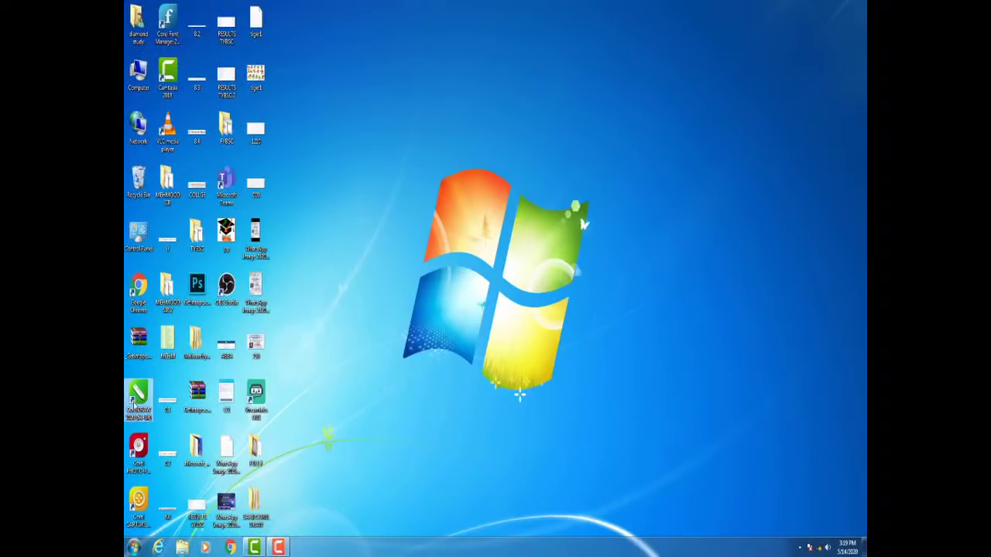
Launch CorelDRAW 2020 and start a new document
{"action": "double_click", "coordinate": [137, 401]}
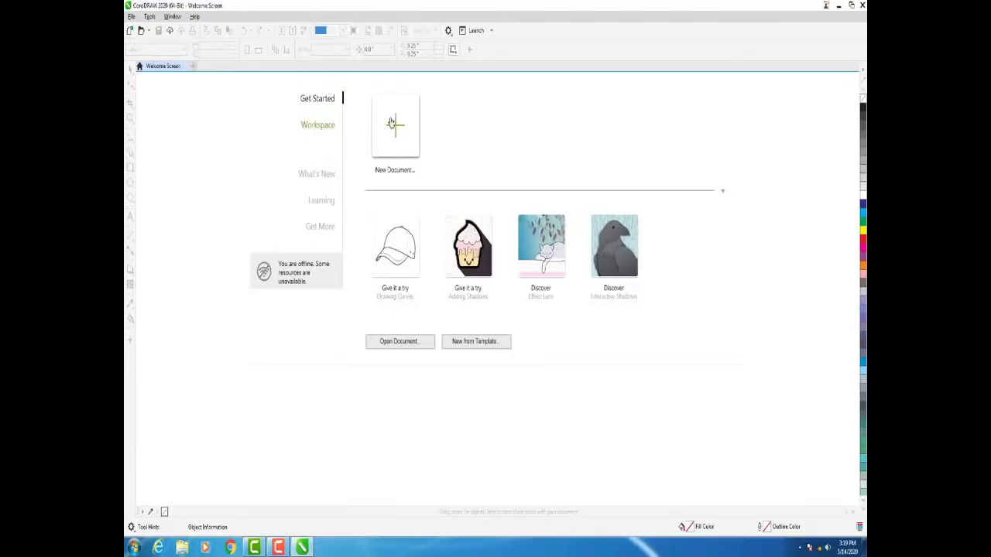
{"action": "left_click", "coordinate": [406, 155]}
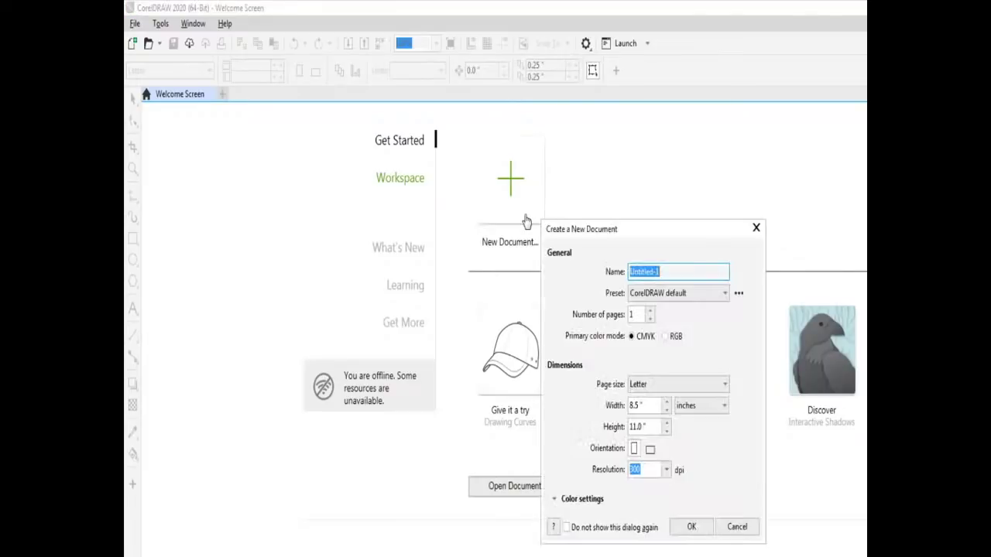
{"action": "left_click_drag", "start_coordinate": [565, 229], "coordinate": [558, 185]}
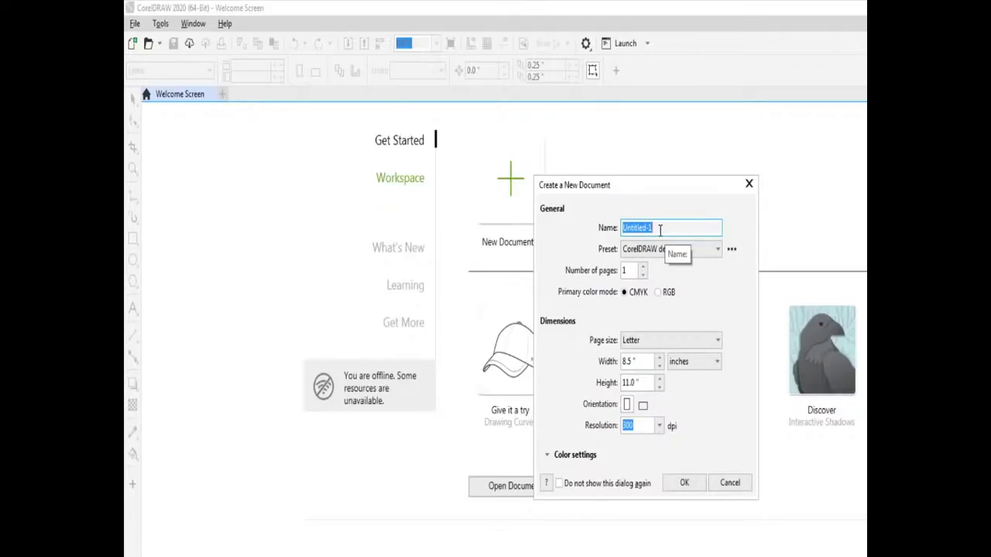
Name the document 'diamond study', keep one page, and set primary colour mode to CMYK
{"action": "key", "text": "BackSpace"}
{"action": "type", "text": "diamo"}
{"action": "type", "text": "nd study"}
{"action": "left_click", "coordinate": [716, 249]}
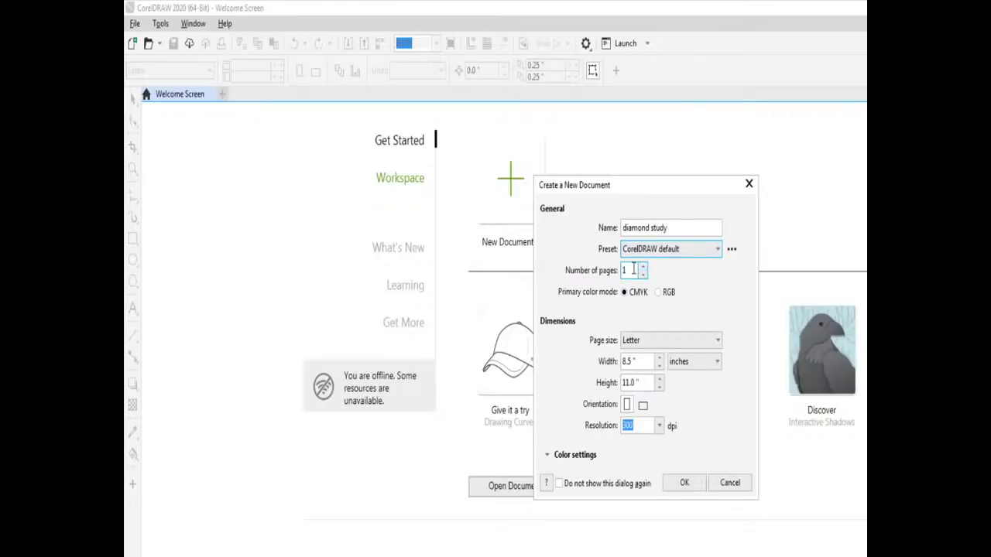
{"action": "left_click", "coordinate": [634, 270]}
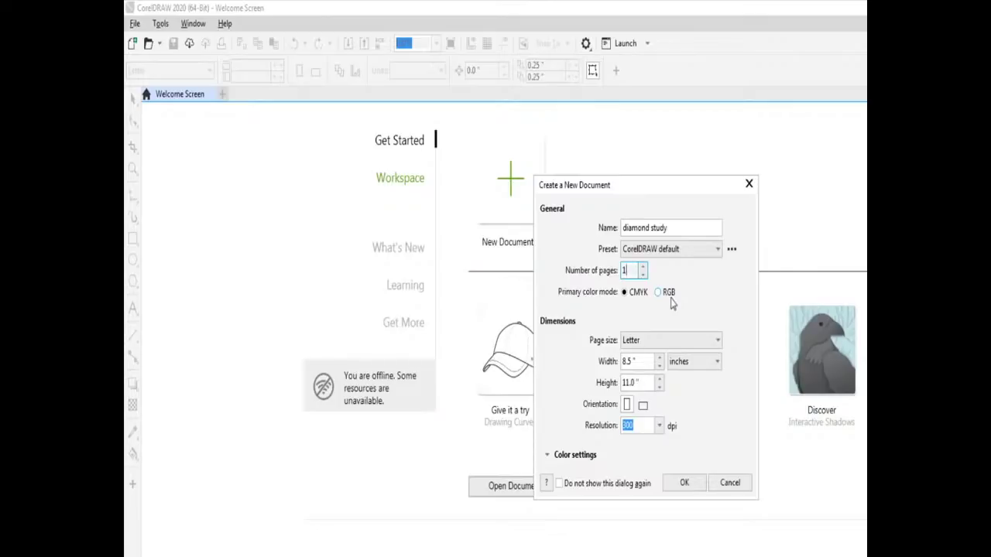
{"action": "left_click", "coordinate": [671, 301]}
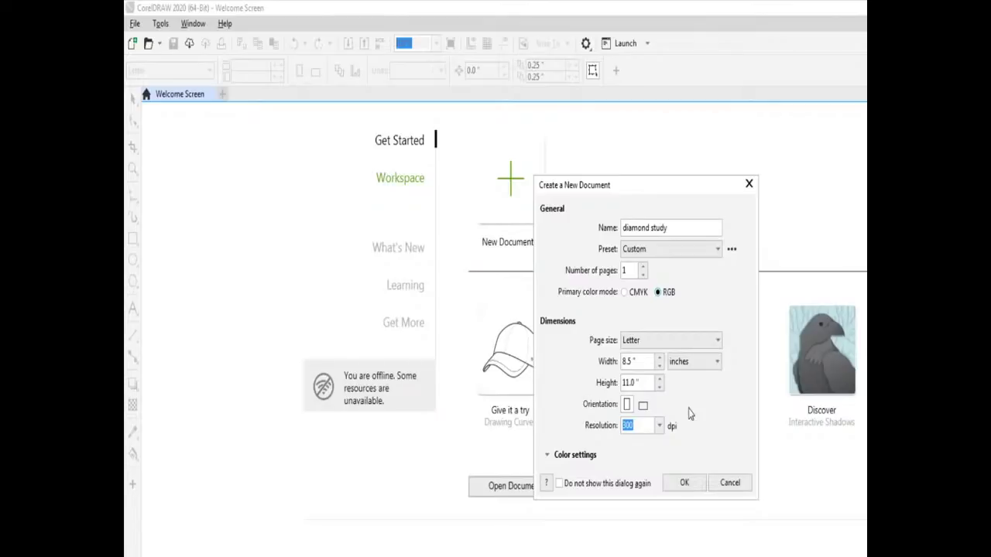
{"action": "left_click", "coordinate": [629, 302]}
Choose A4 page size with millimetre units and create the diamond study document
{"action": "left_click", "coordinate": [633, 340]}
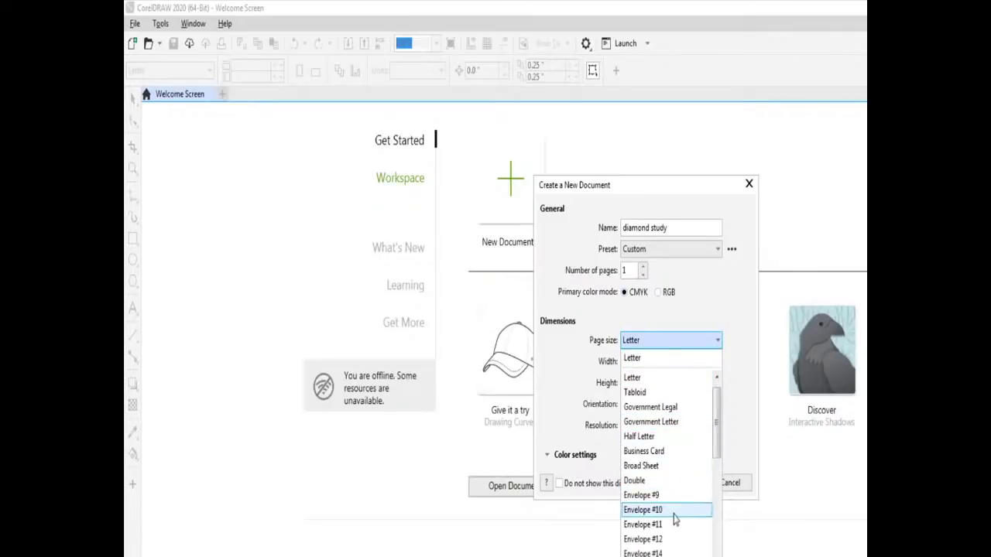
{"action": "left_click_drag", "start_coordinate": [715, 456], "coordinate": [717, 556]}
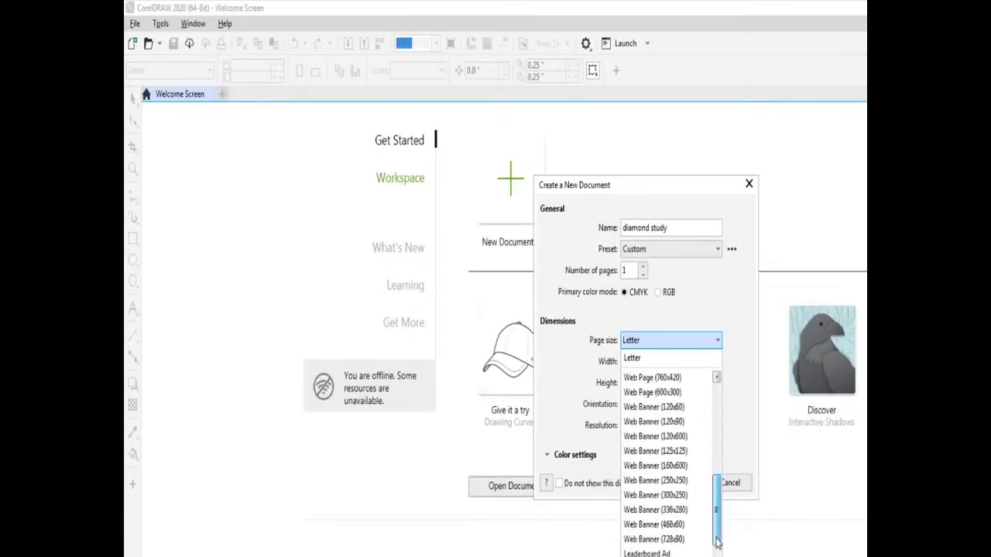
{"action": "left_click", "coordinate": [640, 552]}
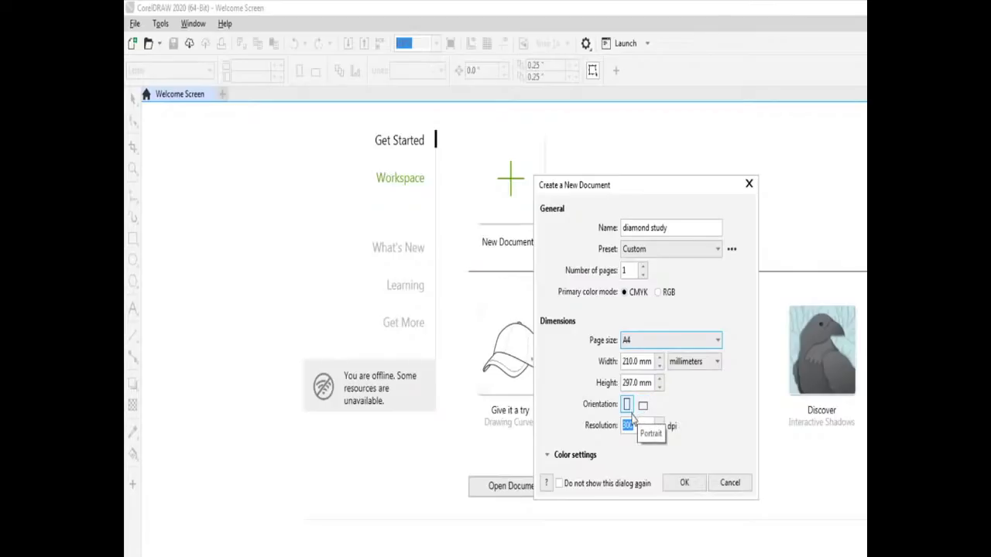
{"action": "left_click", "coordinate": [701, 366]}
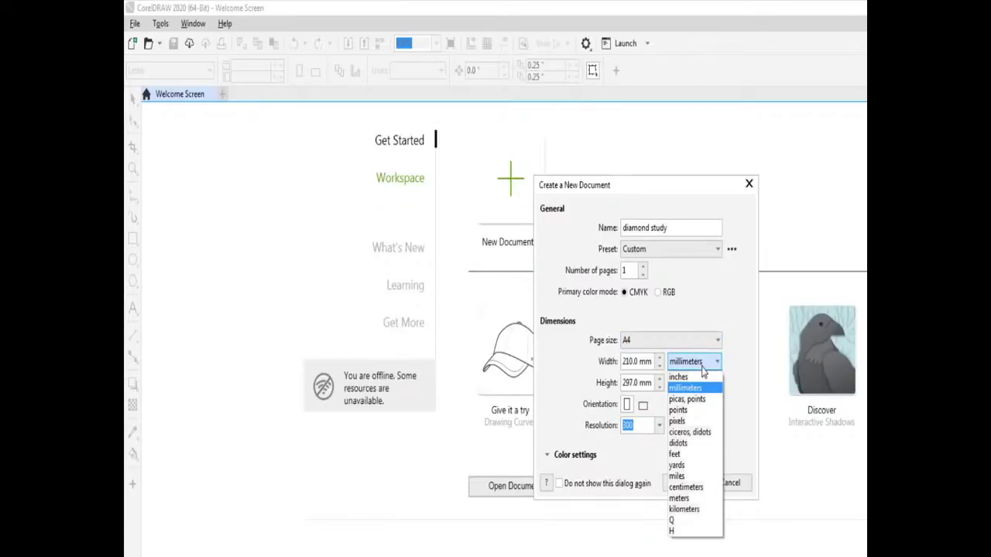
{"action": "left_click", "coordinate": [740, 350]}
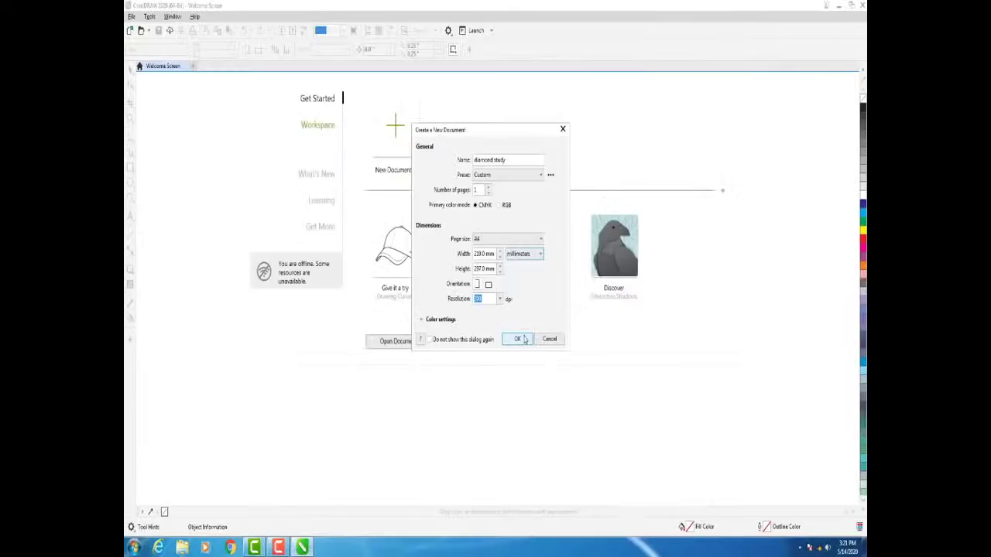
{"action": "left_click", "coordinate": [517, 339]}
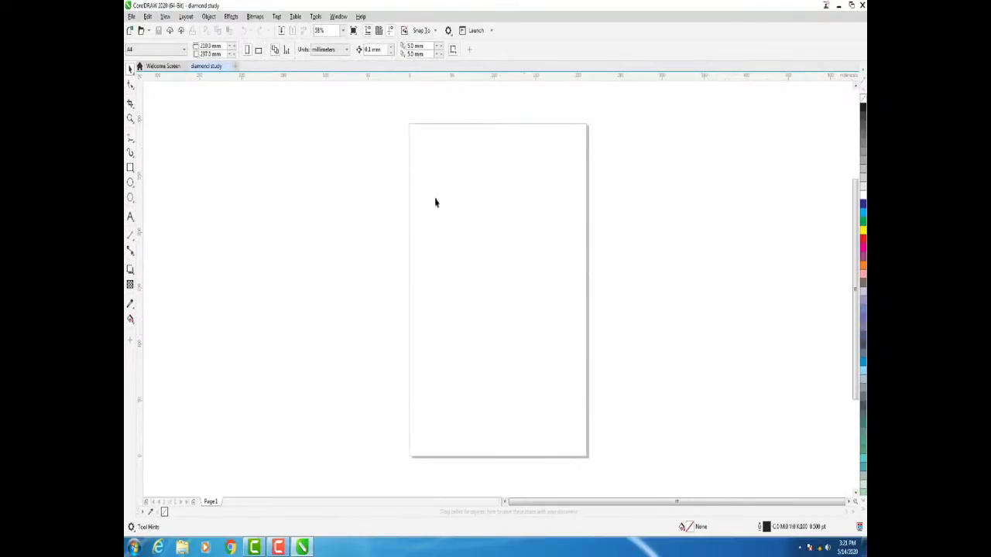
Change the page size to A5
{"action": "left_click", "coordinate": [170, 49]}
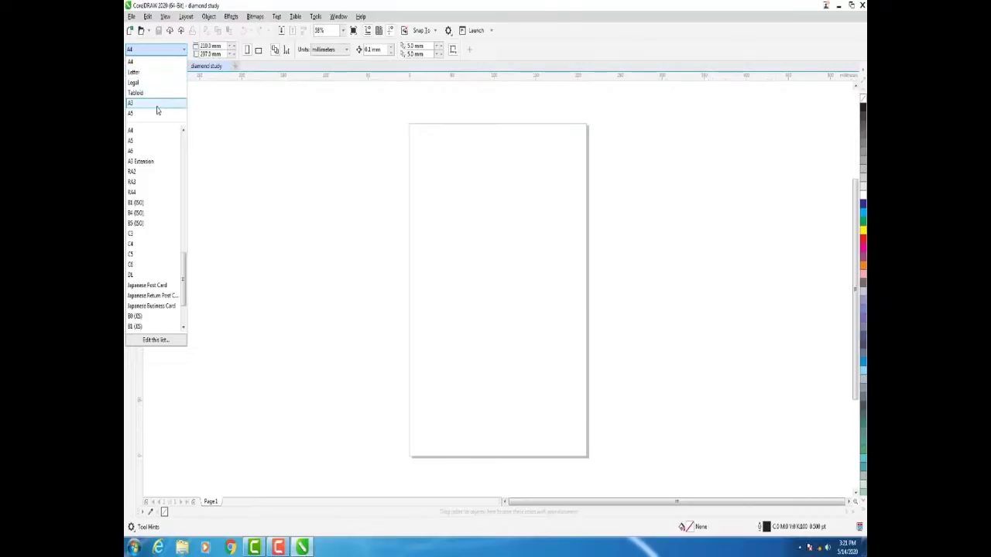
{"action": "left_click", "coordinate": [225, 112]}
{"action": "left_click", "coordinate": [171, 52]}
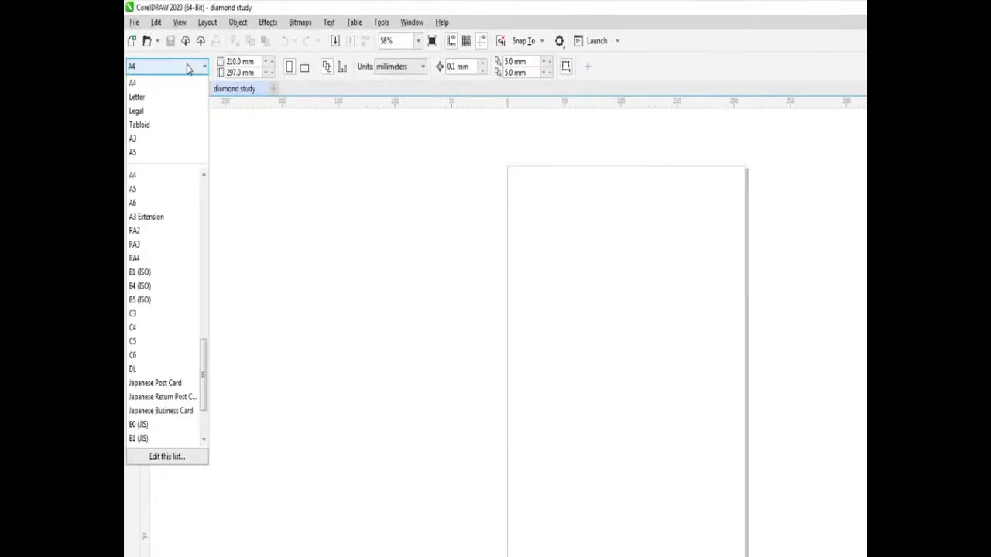
{"action": "left_click", "coordinate": [166, 151]}
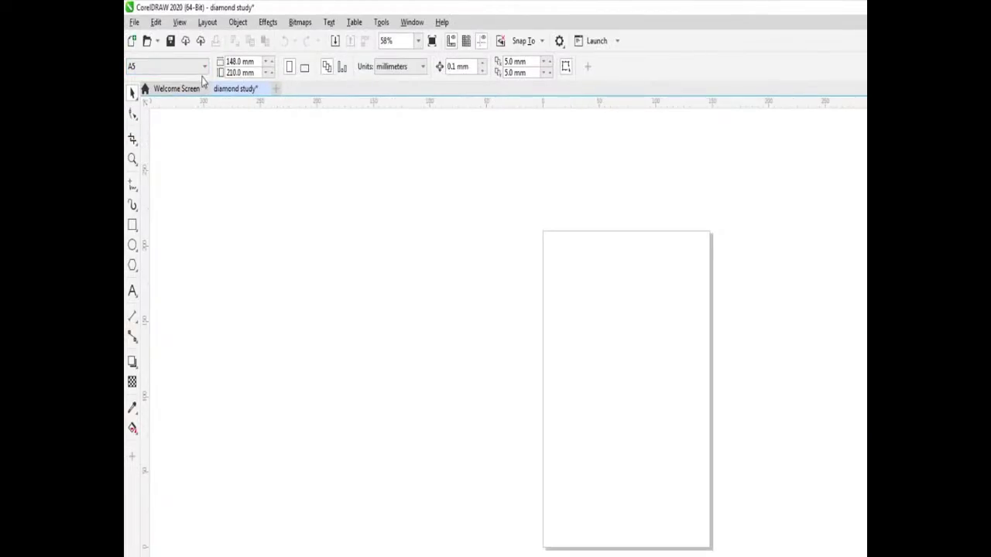
Switch the drawing units to pixels, then back to millimetres
{"action": "left_click", "coordinate": [403, 68]}
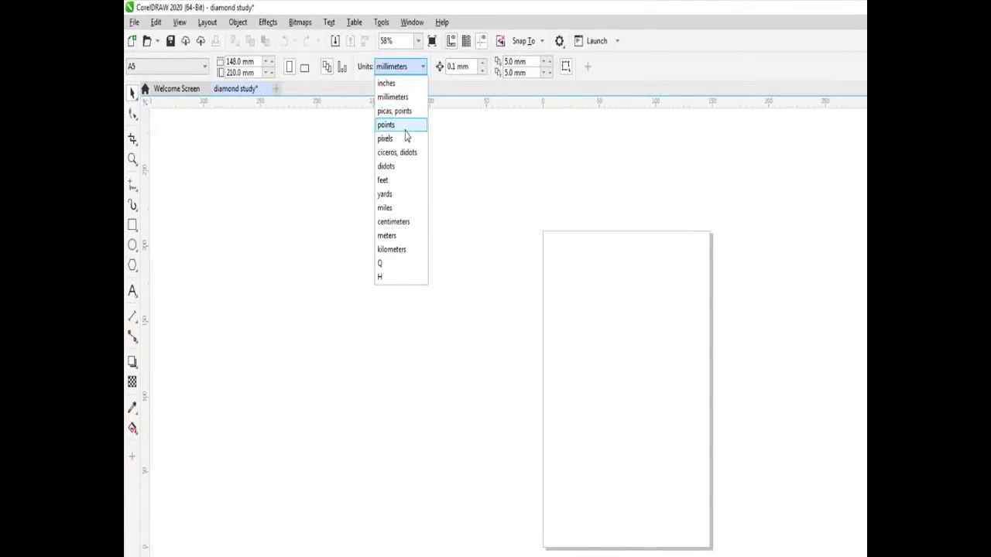
{"action": "left_click", "coordinate": [405, 139]}
{"action": "left_click", "coordinate": [418, 69]}
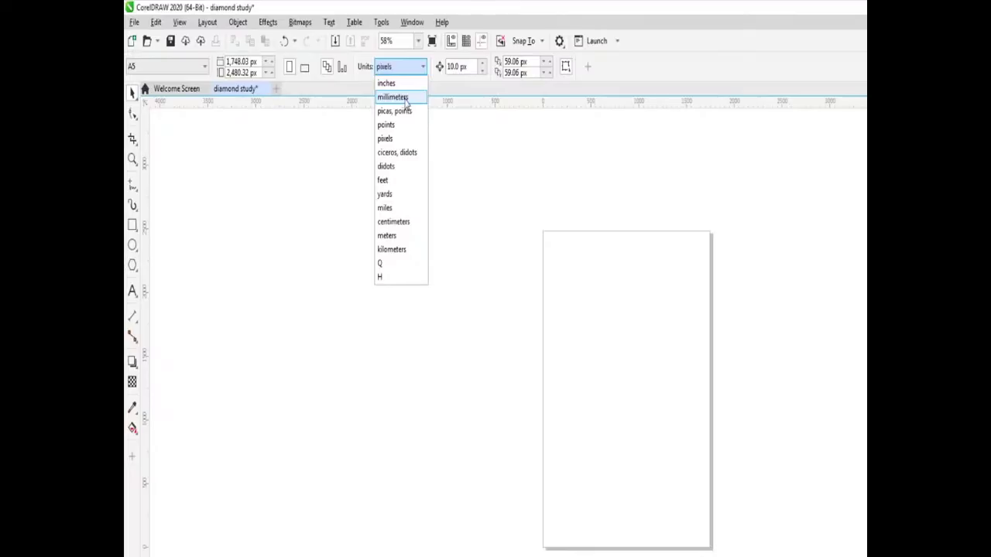
{"action": "left_click", "coordinate": [405, 104]}
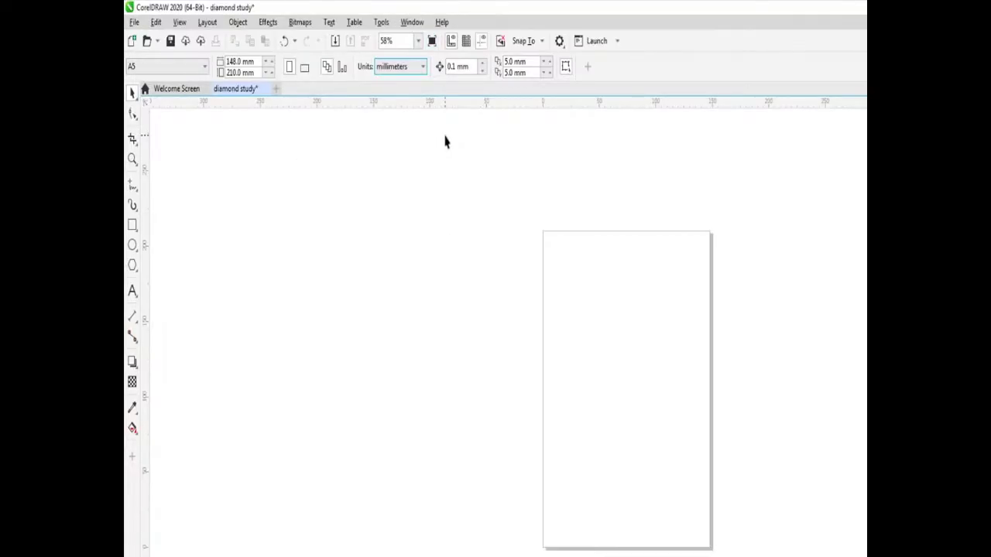
Restore the A4 page size (210 × 297 mm) and switch to the Rectangle tool with F6
{"action": "left_click", "coordinate": [186, 68]}
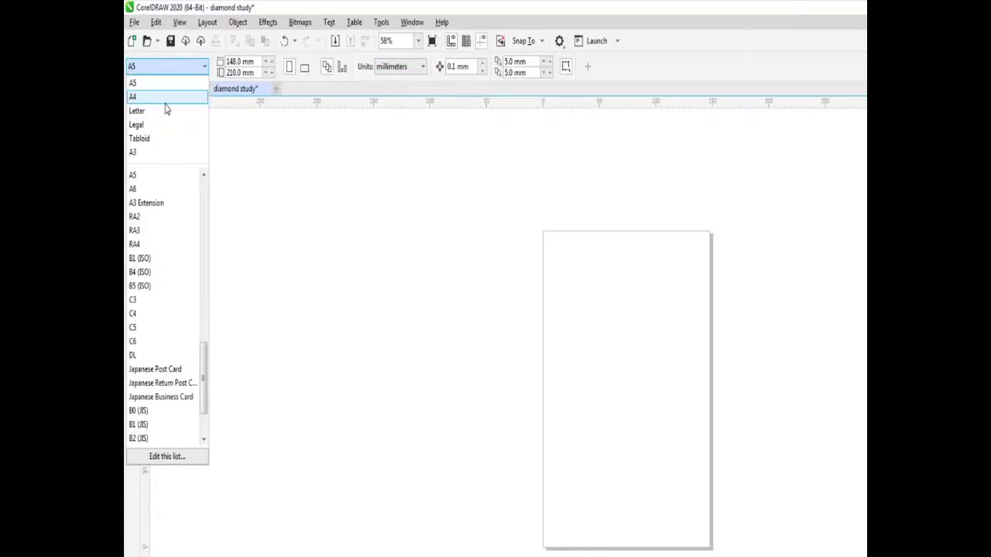
{"action": "left_click", "coordinate": [165, 99]}
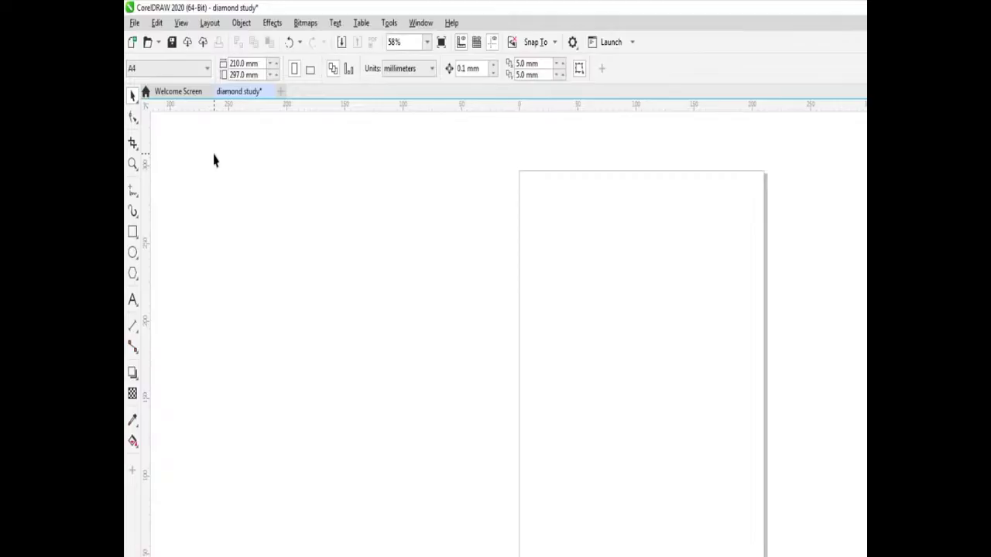
{"action": "key", "text": "F6"}
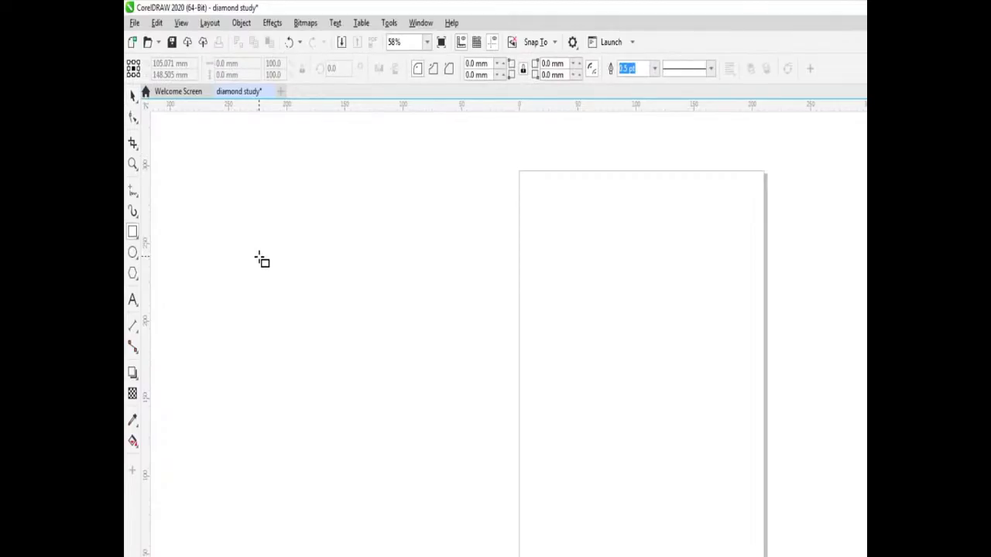
Draw a tall narrow rectangle left of the page and rotate it slightly by its corner handle
{"action": "left_click", "coordinate": [133, 237]}
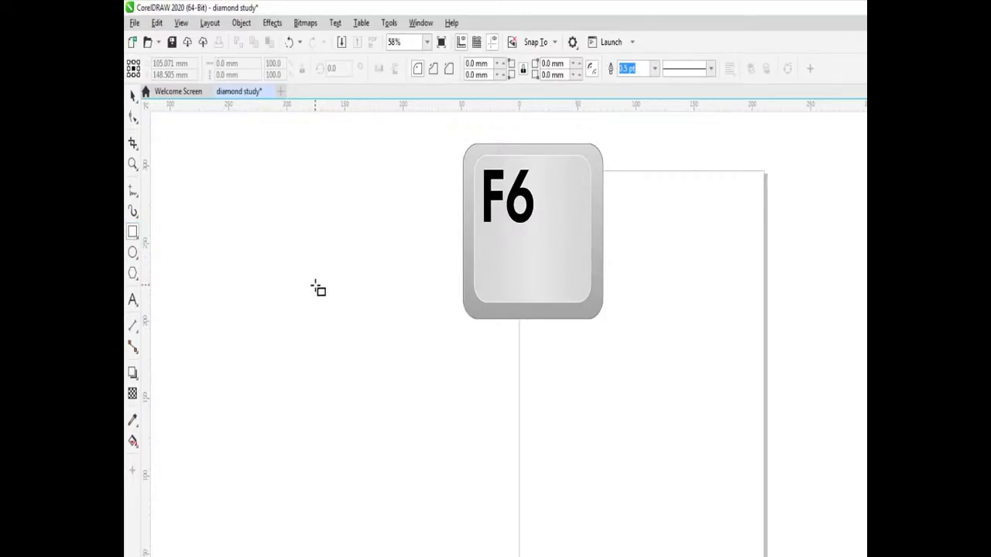
{"action": "left_click_drag", "start_coordinate": [314, 285], "coordinate": [337, 373]}
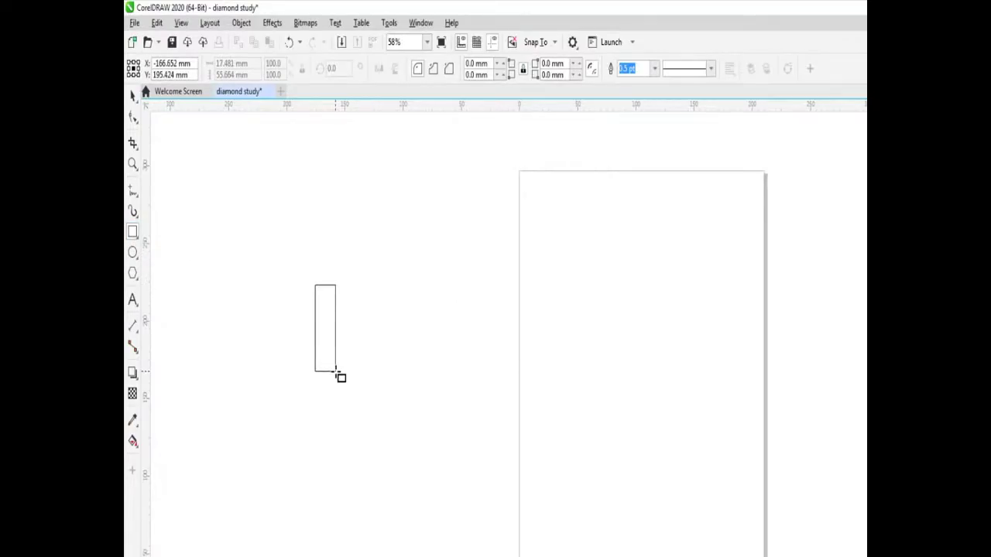
{"action": "left_click", "coordinate": [323, 327]}
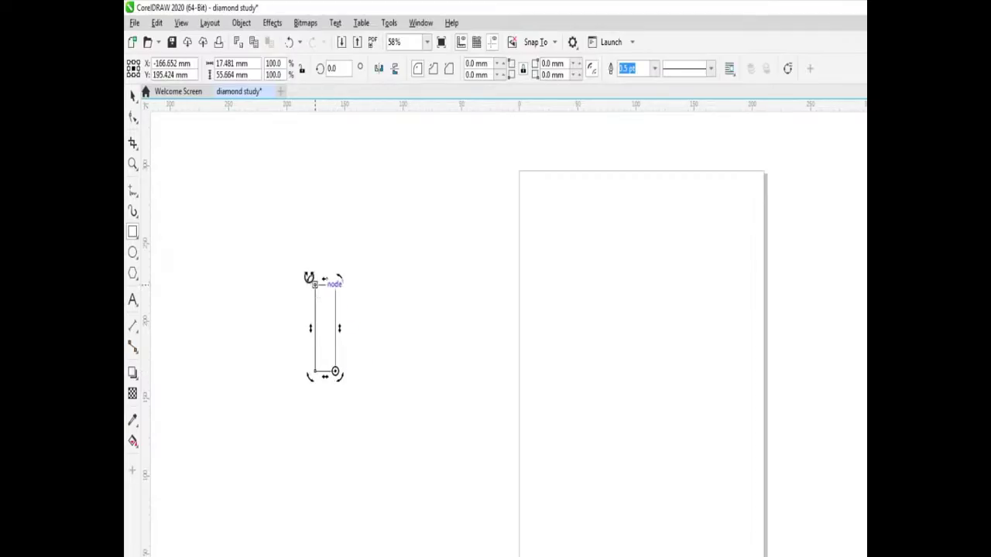
{"action": "left_click_drag", "start_coordinate": [310, 278], "coordinate": [313, 276]}
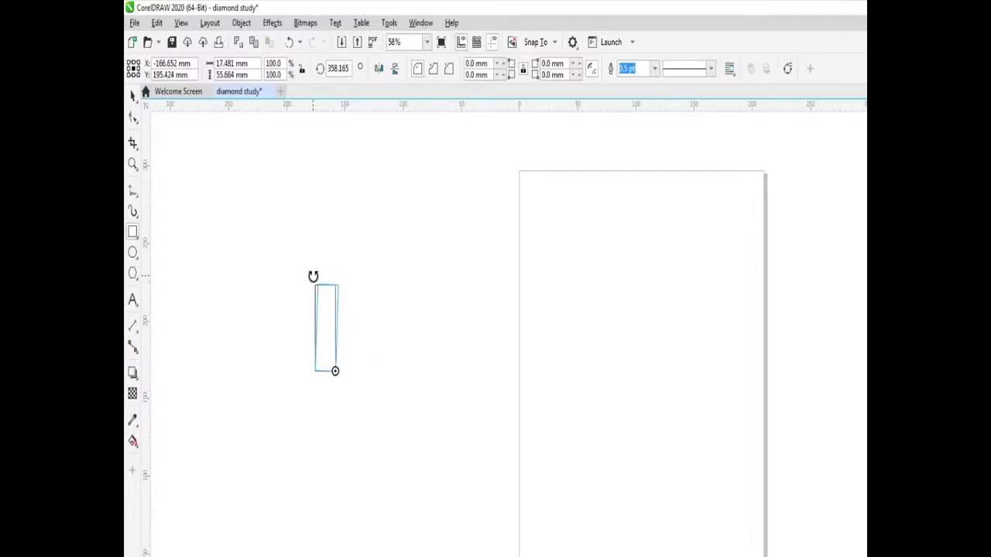
{"action": "left_click_drag", "start_coordinate": [313, 276], "coordinate": [313, 276]}
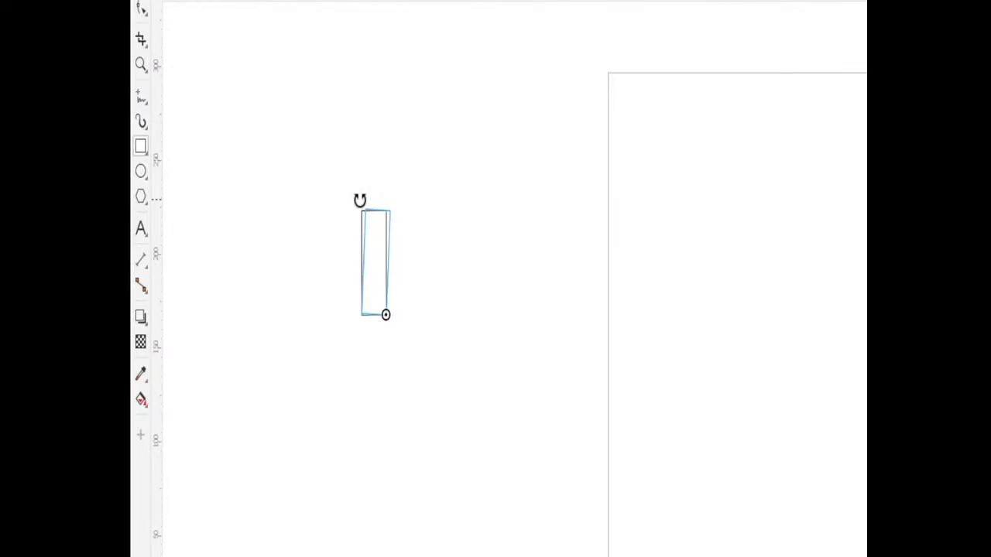
{"action": "left_click_drag", "start_coordinate": [360, 200], "coordinate": [360, 204]}
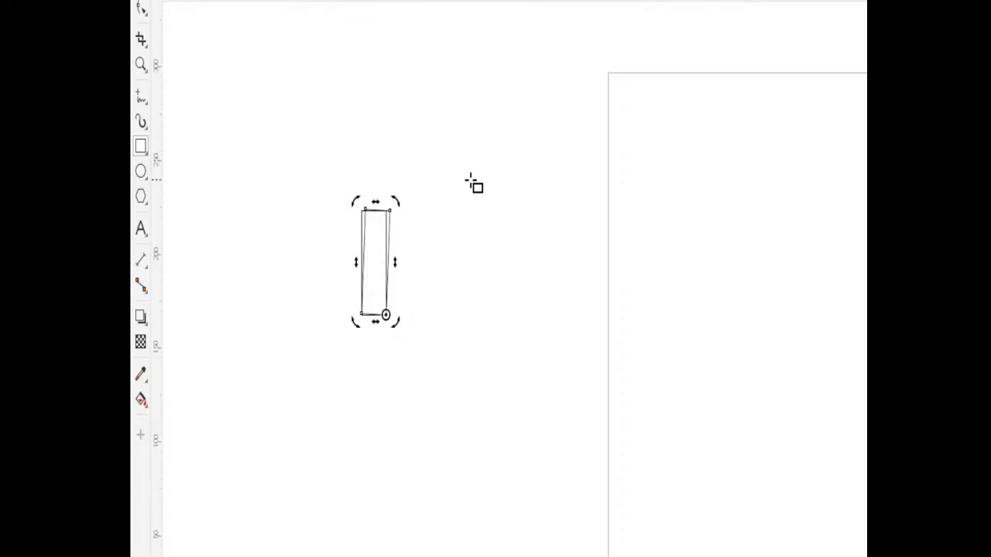
Duplicate the tilted rectangle six times with Ctrl+D so the copies fan into a full circle
{"action": "key", "text": "ctrl+d"}
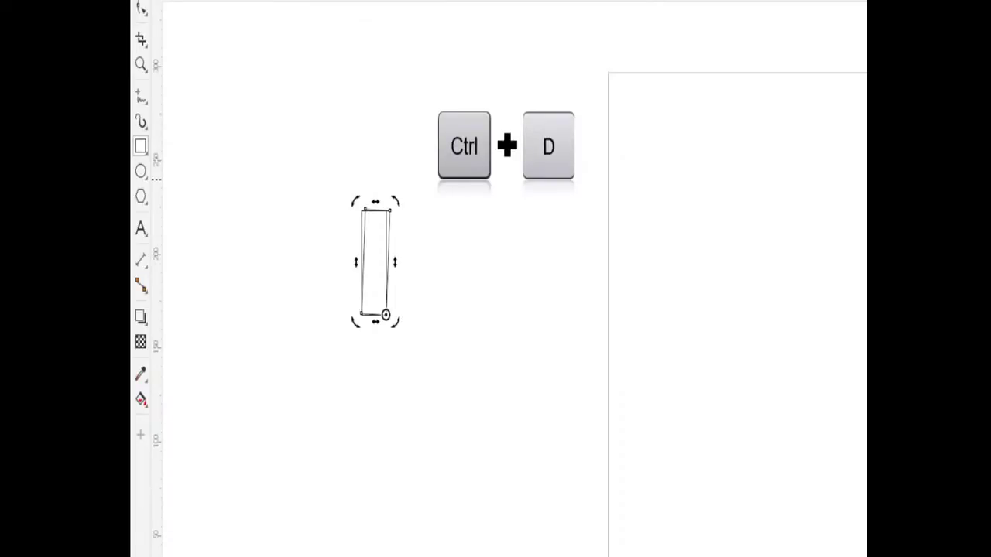
{"action": "key", "text": "ctrl+d"}
{"action": "key", "text": "ctrl+d"}
{"action": "key", "text": "ctrl+d"}
{"action": "key", "text": "ctrl+d"}
{"action": "key", "text": "ctrl+d"}
{"action": "key", "text": "ctrl+d"}
{"action": "key", "text": "ctrl+d"}
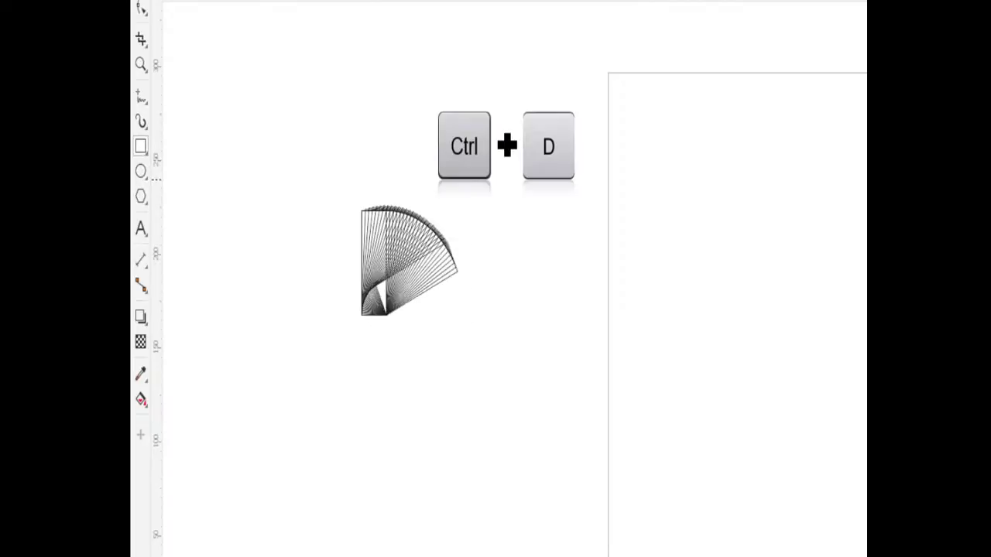
{"action": "key", "text": "ctrl+d"}
{"action": "key", "text": "ctrl+d"}
{"action": "key", "text": "ctrl+d"}
{"action": "key", "text": "ctrl+d"}
{"action": "key", "text": "ctrl+d"}
{"action": "key", "text": "ctrl+d"}
{"action": "key", "text": "ctrl+d"}
{"action": "key", "text": "ctrl+d"}
{"action": "key", "text": "ctrl+d"}
{"action": "key", "text": "ctrl+d"}
{"action": "key", "text": "ctrl+d"}
{"action": "key", "text": "ctrl+d"}
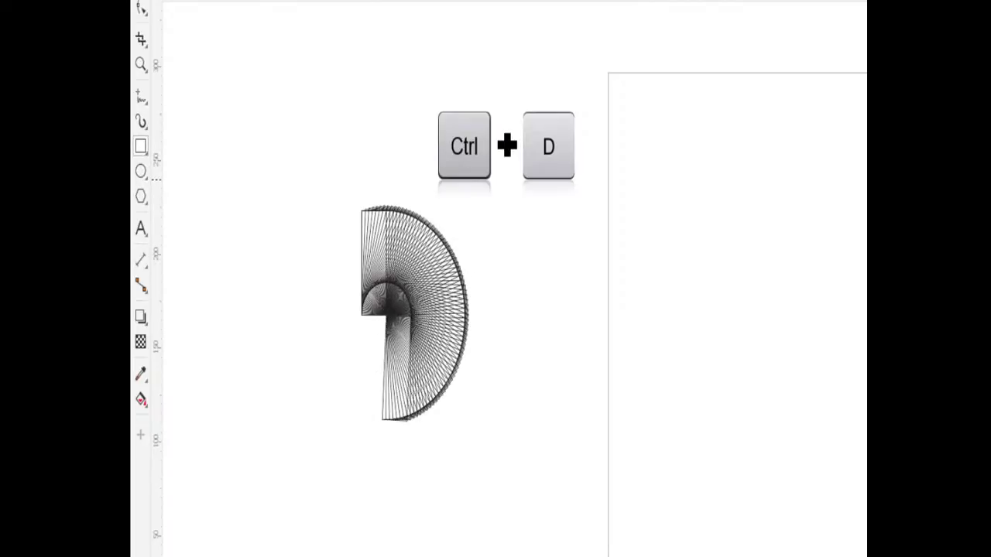
{"action": "key", "text": "ctrl+d"}
{"action": "key", "text": "ctrl+d"}
{"action": "key", "text": "ctrl+d"}
{"action": "key", "text": "ctrl+d"}
{"action": "key", "text": "ctrl+d"}
{"action": "key", "text": "ctrl+d"}
{"action": "key", "text": "ctrl+d"}
{"action": "key", "text": "ctrl+d"}
{"action": "key", "text": "ctrl+d"}
{"action": "key", "text": "ctrl+d"}
{"action": "key", "text": "ctrl+d"}
{"action": "key", "text": "ctrl+d"}
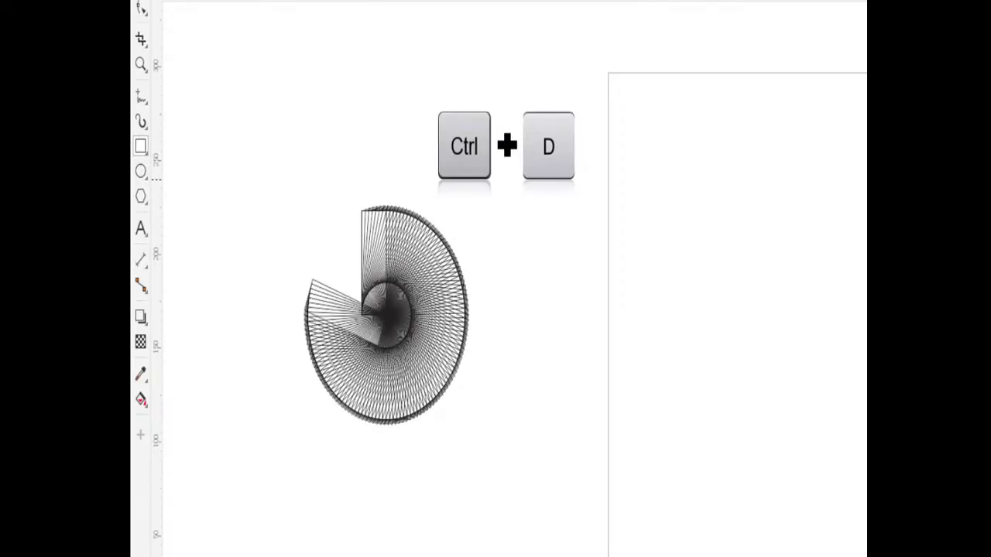
{"action": "key", "text": "ctrl+d"}
{"action": "key", "text": "ctrl+d"}
{"action": "key", "text": "ctrl+d"}
{"action": "key", "text": "ctrl+d"}
{"action": "key", "text": "ctrl+d"}
{"action": "key", "text": "ctrl+d"}
{"action": "key", "text": "ctrl+d"}
{"action": "key", "text": "ctrl+d"}
{"action": "key", "text": "ctrl+d"}
{"action": "key", "text": "ctrl+d"}
{"action": "key", "text": "ctrl+d"}
{"action": "key", "text": "ctrl+d"}
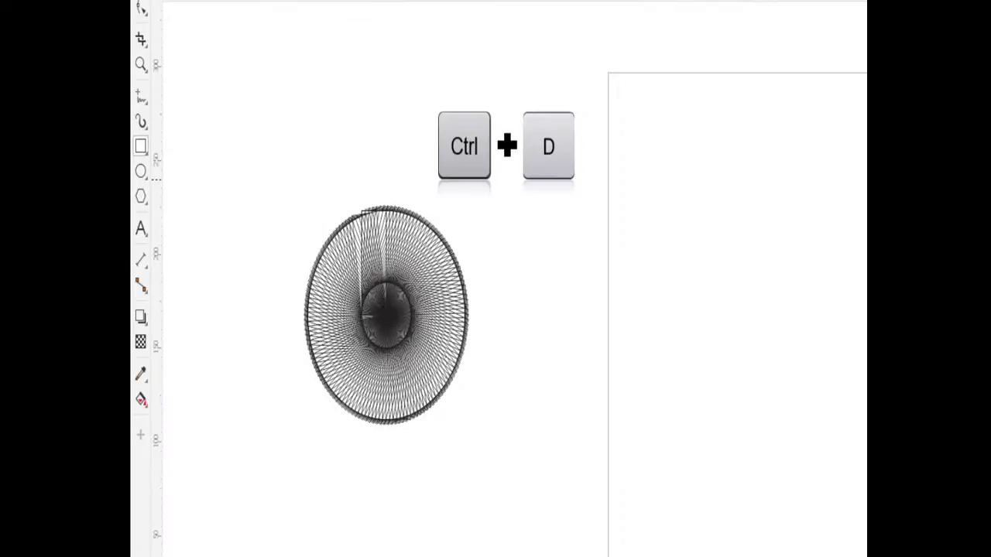
{"action": "key", "text": "ctrl+d"}
{"action": "key", "text": "ctrl+d"}
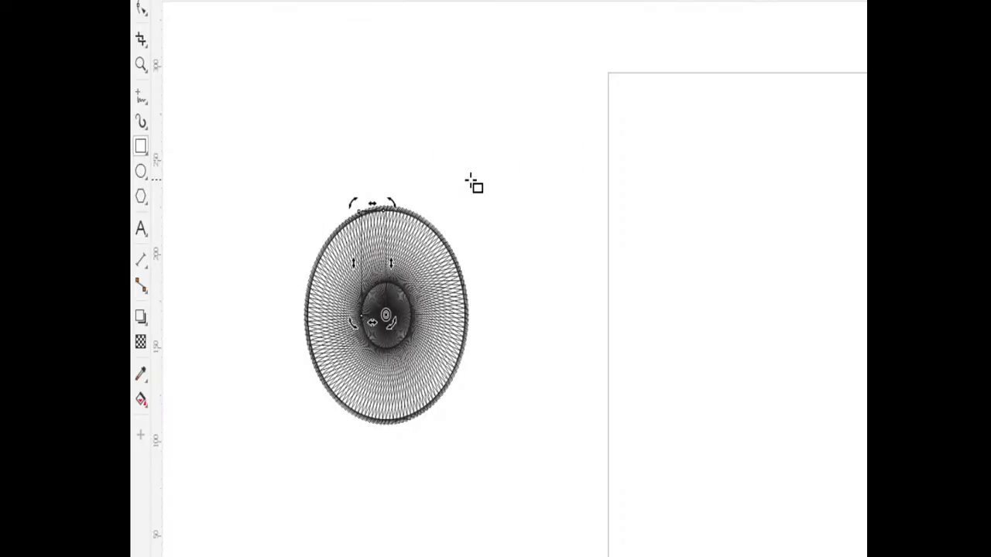
Draw a thin upright ellipse at the page's left edge and rotate it slightly
{"action": "left_click", "coordinate": [140, 171]}
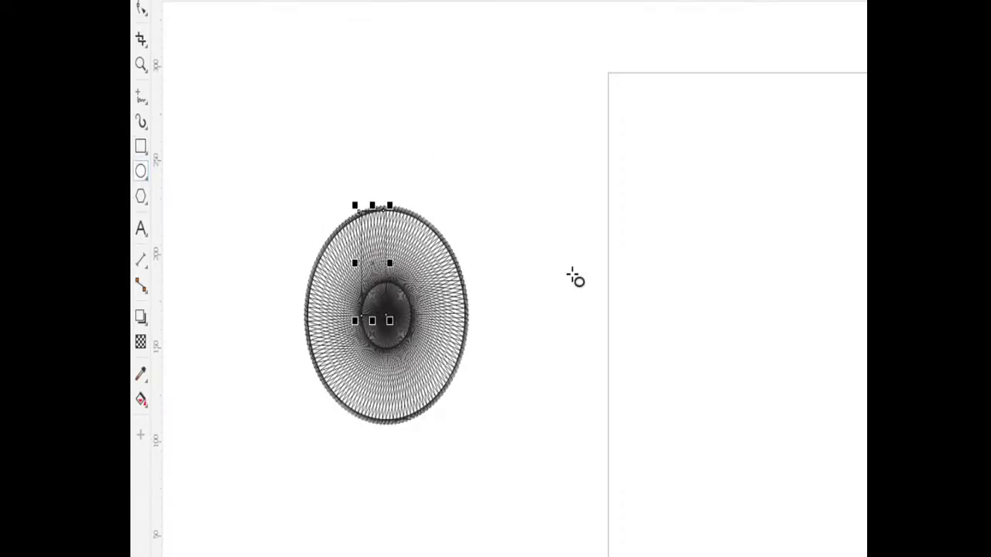
{"action": "left_click_drag", "start_coordinate": [579, 216], "coordinate": [622, 379]}
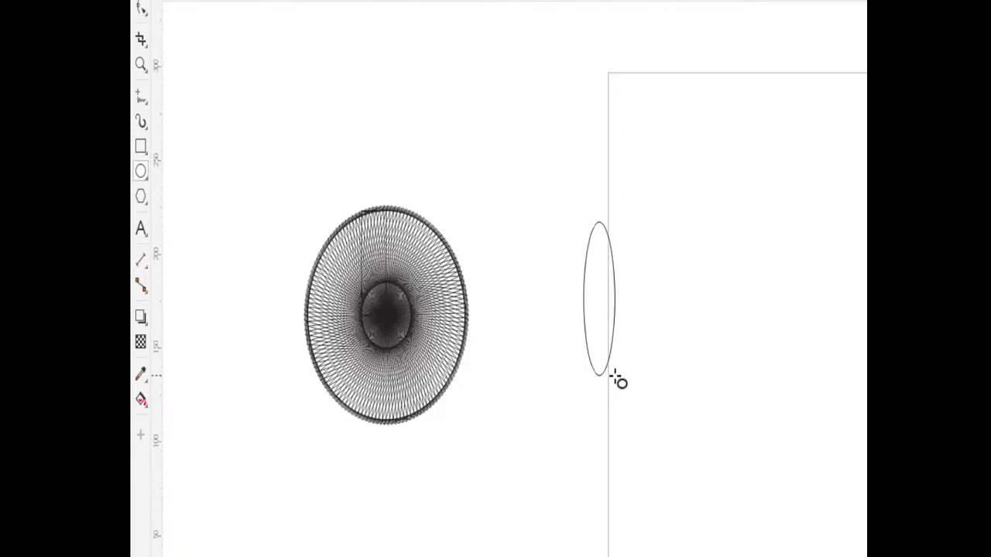
{"action": "left_click", "coordinate": [600, 298]}
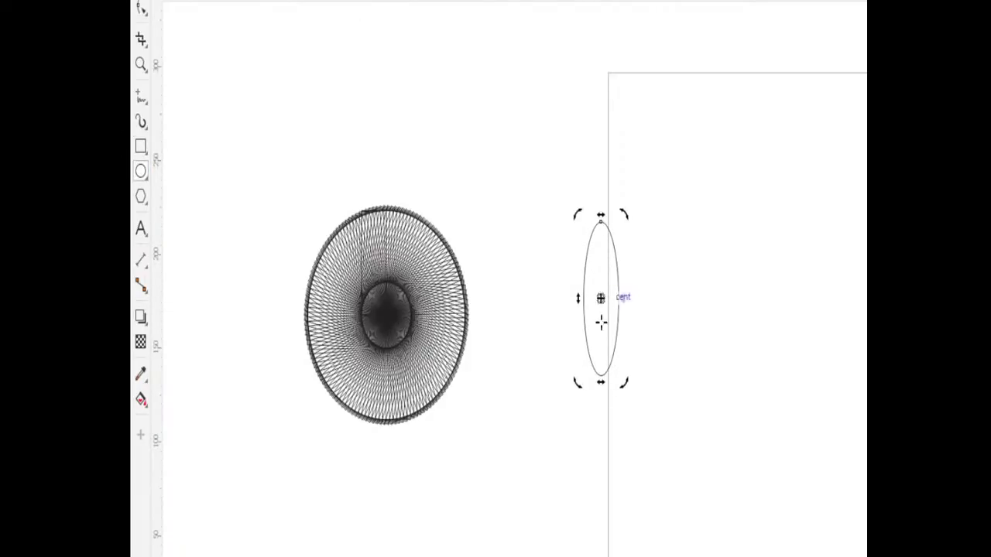
{"action": "left_click_drag", "start_coordinate": [576, 212], "coordinate": [584, 214]}
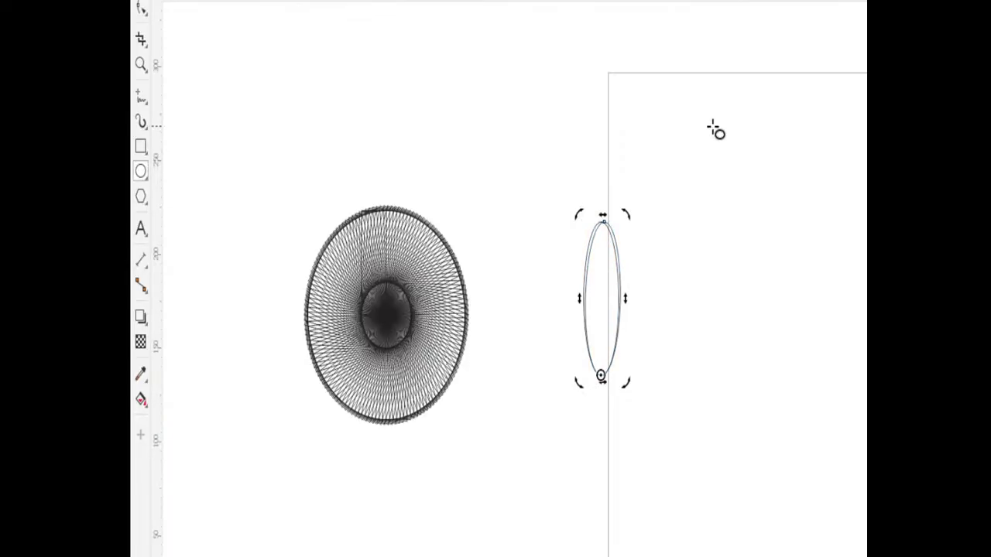
Repeat the rotated ellipse with Ctrl+R to fill out a larger circular rosette
{"action": "key", "text": "ctrl+r"}
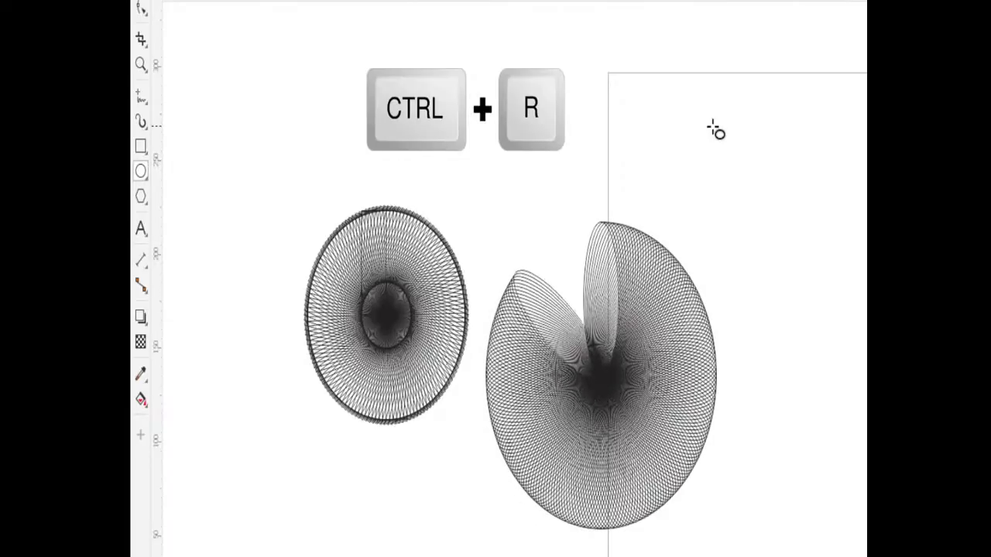
{"action": "key", "text": "ctrl+r"}
{"action": "key", "text": "ctrl+r"}
{"action": "key", "text": "ctrl+r"}
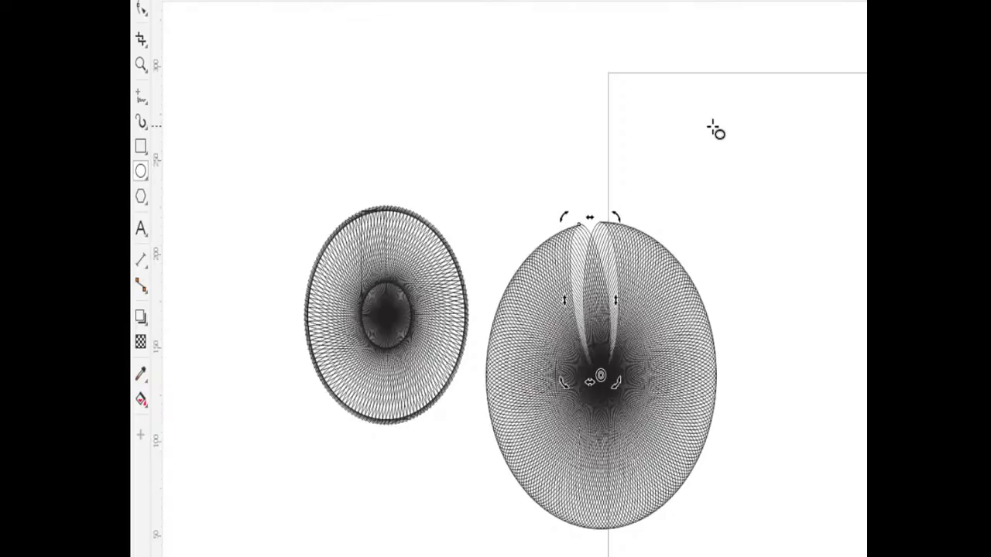
{"action": "key", "text": "ctrl+r"}
{"action": "key", "text": "ctrl+r"}
{"action": "key", "text": "ctrl+r"}
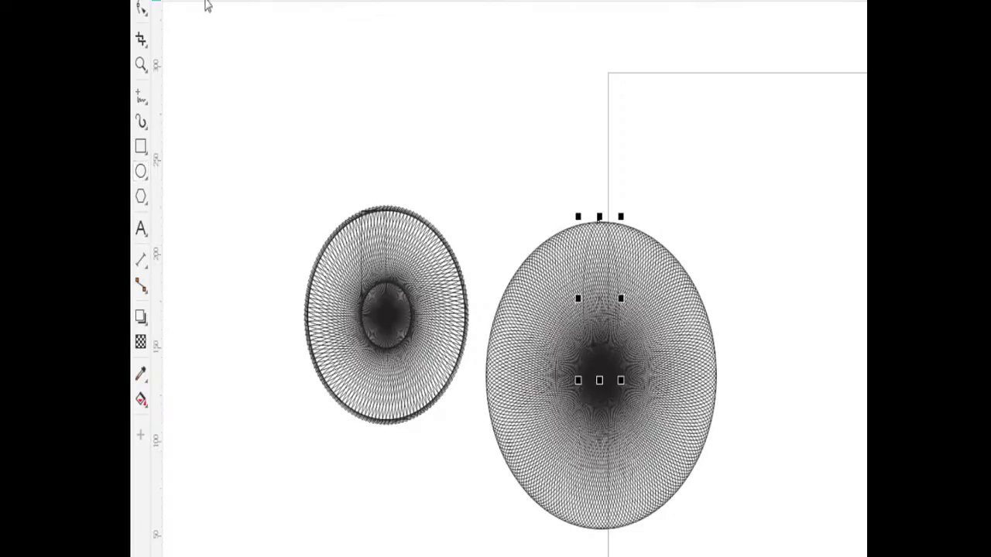
{"action": "key", "text": "Escape"}
Dock the floating Default Palette as a vertical colour strip at the right window edge
{"action": "left_click_drag", "start_coordinate": [232, 133], "coordinate": [480, 551]}
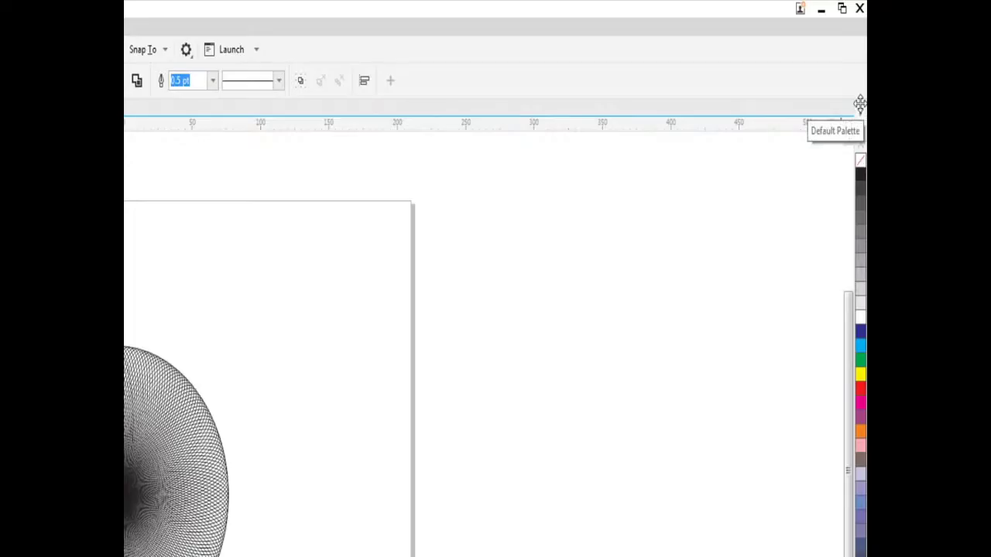
{"action": "mouse_move", "coordinate": [860, 105]}
{"action": "left_mouse_down"}
{"action": "mouse_move", "coordinate": [743, 176]}
{"action": "mouse_move", "coordinate": [742, 127]}
{"action": "left_mouse_up"}
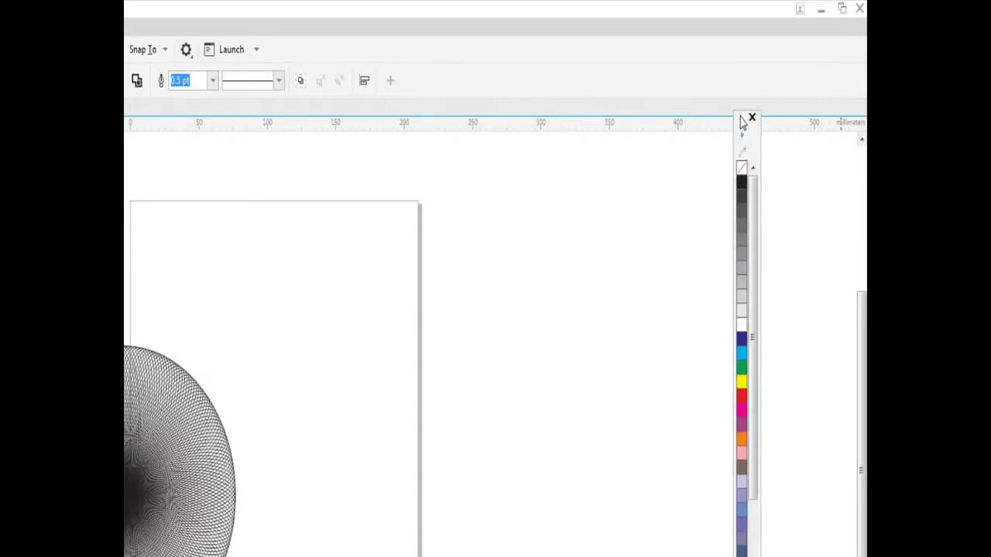
{"action": "left_click_drag", "start_coordinate": [740, 122], "coordinate": [859, 147]}
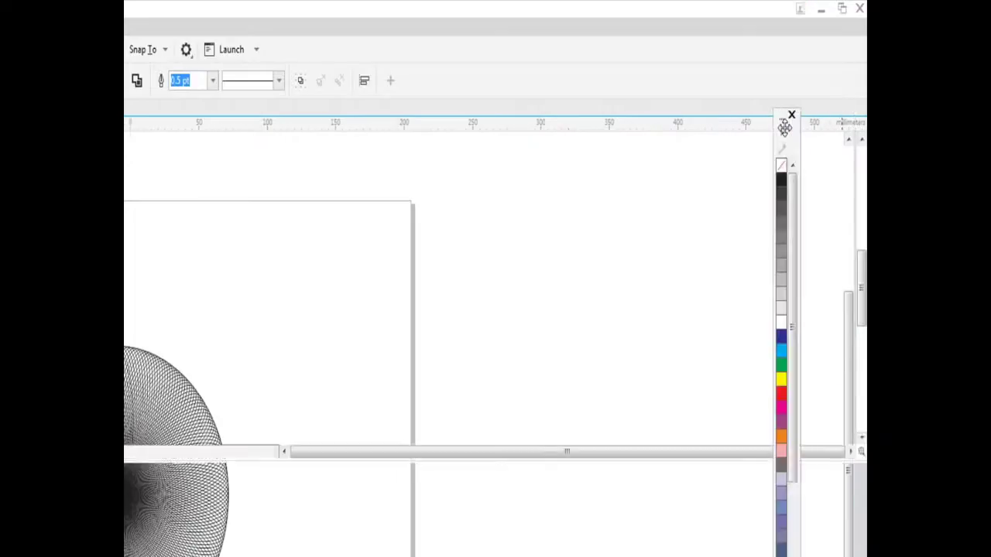
{"action": "left_click_drag", "start_coordinate": [860, 103], "coordinate": [780, 116]}
{"action": "left_click_drag", "start_coordinate": [791, 213], "coordinate": [786, 349]}
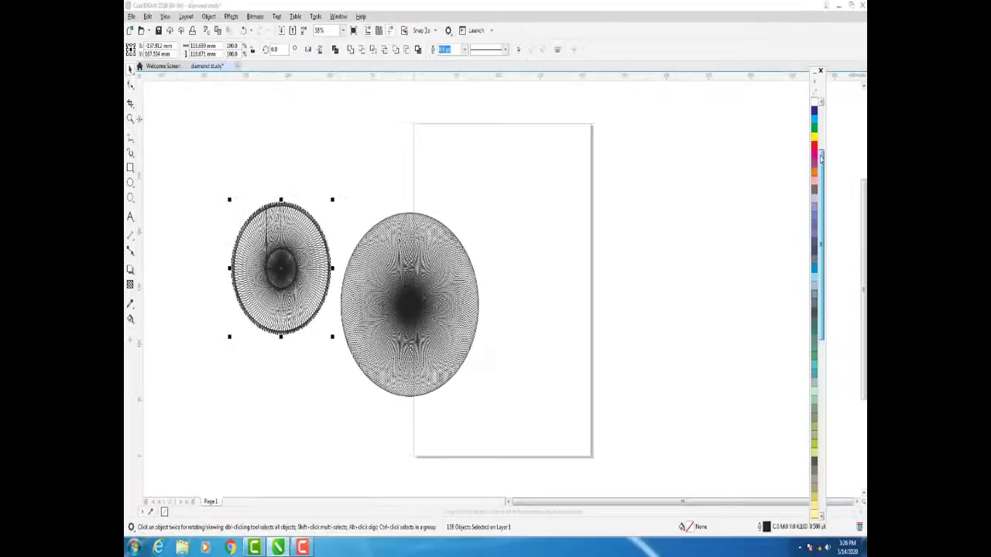
Select the smaller left rosette, try a green fill, then undo it
{"action": "left_click", "coordinate": [302, 192]}
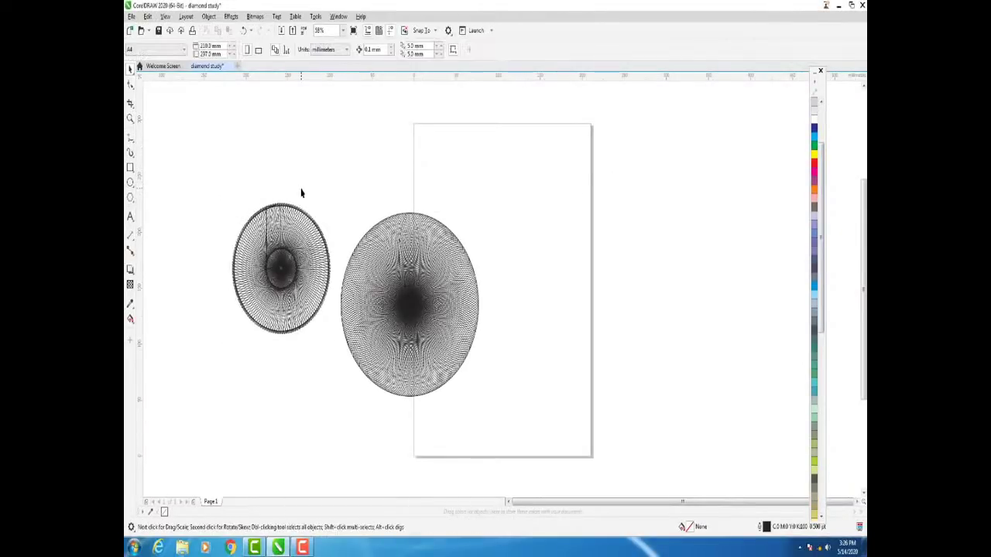
{"action": "left_click_drag", "start_coordinate": [334, 265], "coordinate": [230, 382]}
{"action": "left_click", "coordinate": [813, 147]}
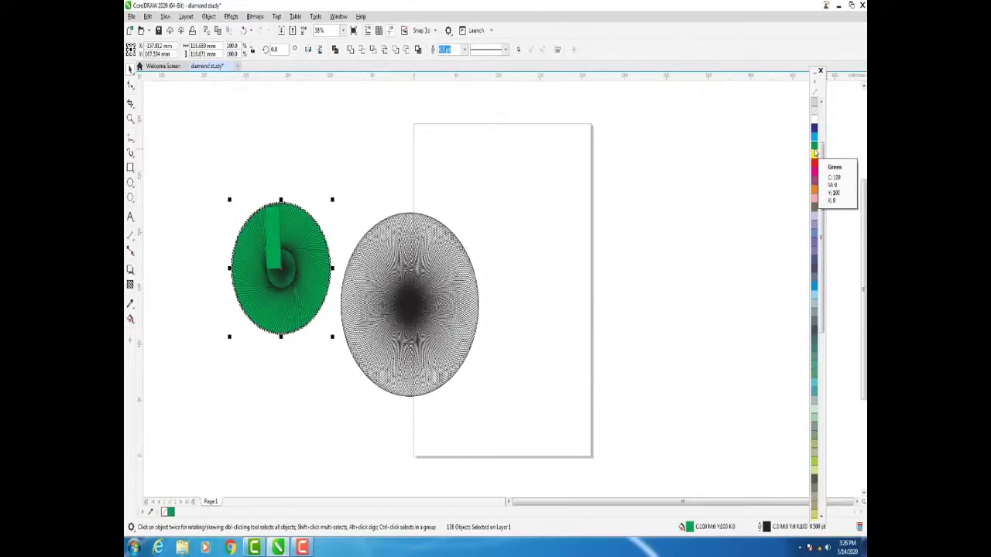
{"action": "key", "text": "ctrl+z"}
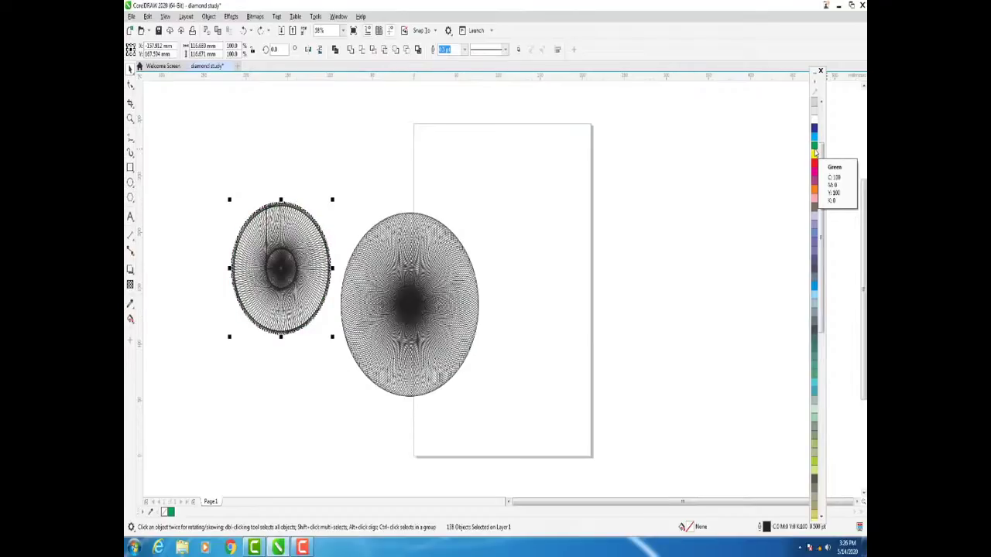
Try blue, orange, lavender, brown, pink, magenta and yellow outlines, ending with green lines
{"action": "right_click", "coordinate": [814, 131]}
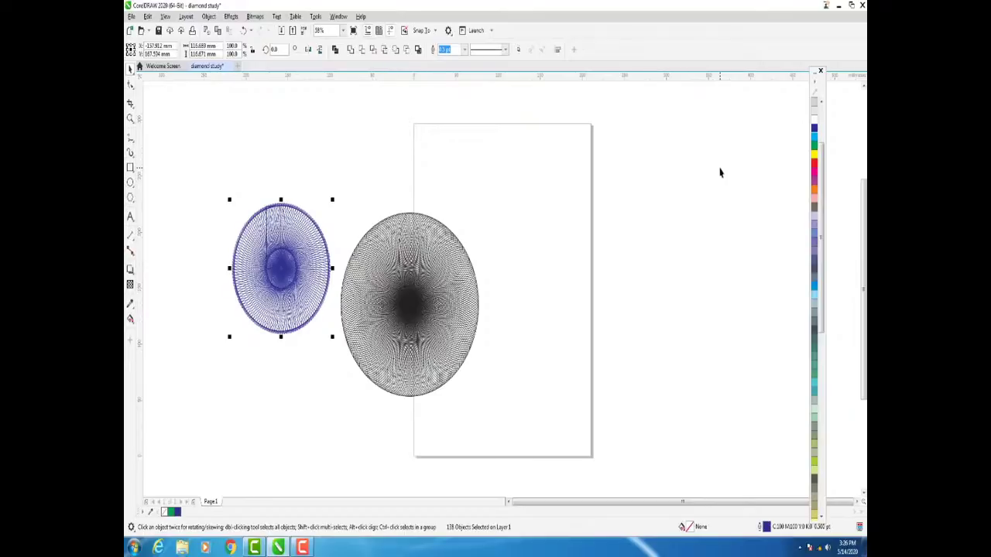
{"action": "right_click", "coordinate": [814, 189]}
{"action": "right_click", "coordinate": [814, 222]}
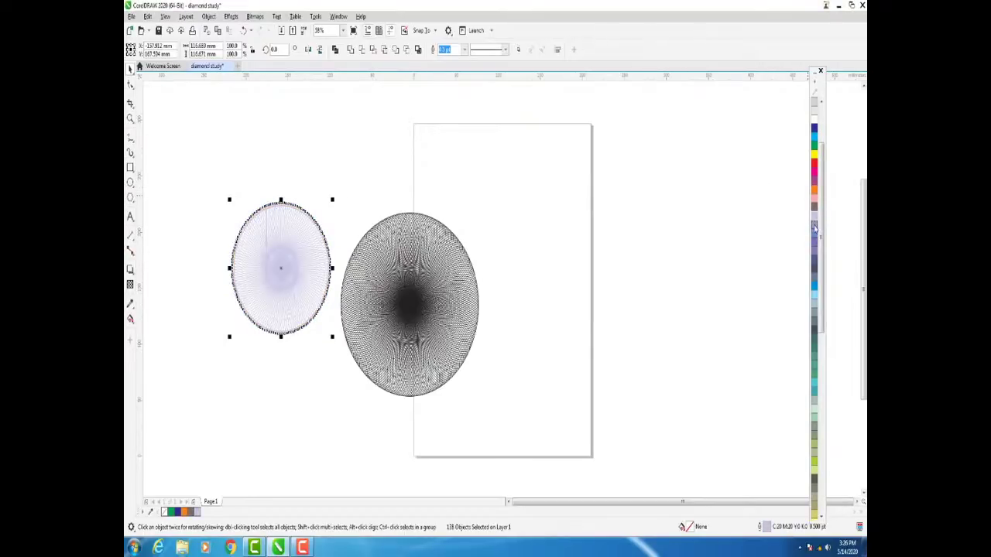
{"action": "right_click", "coordinate": [814, 240]}
{"action": "right_click", "coordinate": [813, 199]}
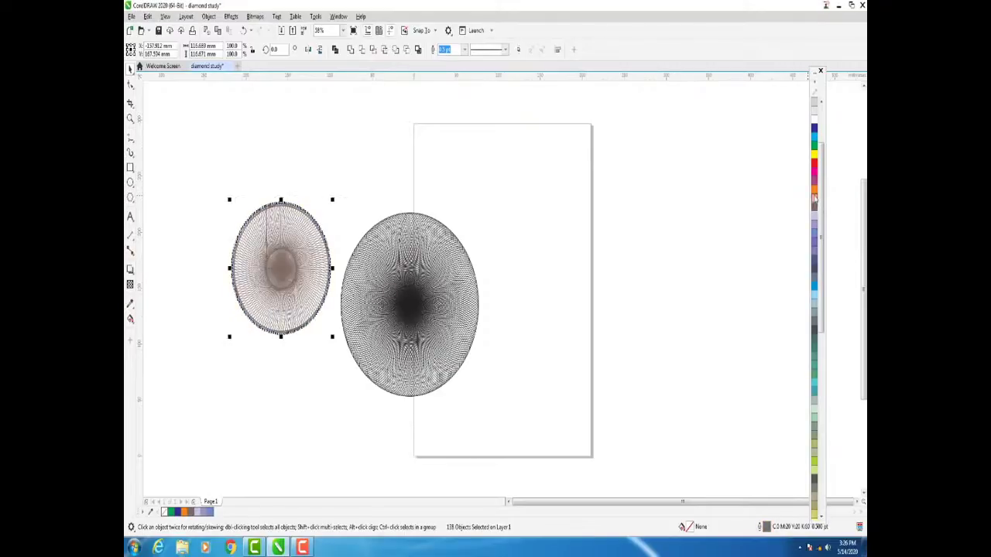
{"action": "right_click", "coordinate": [814, 166]}
{"action": "right_click", "coordinate": [813, 171]}
{"action": "right_click", "coordinate": [814, 154]}
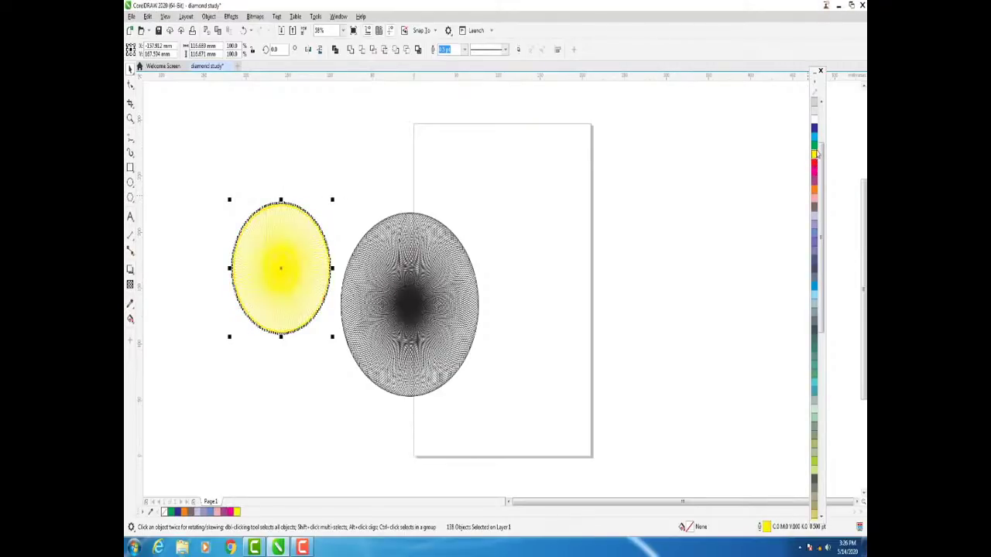
{"action": "left_click", "coordinate": [619, 193]}
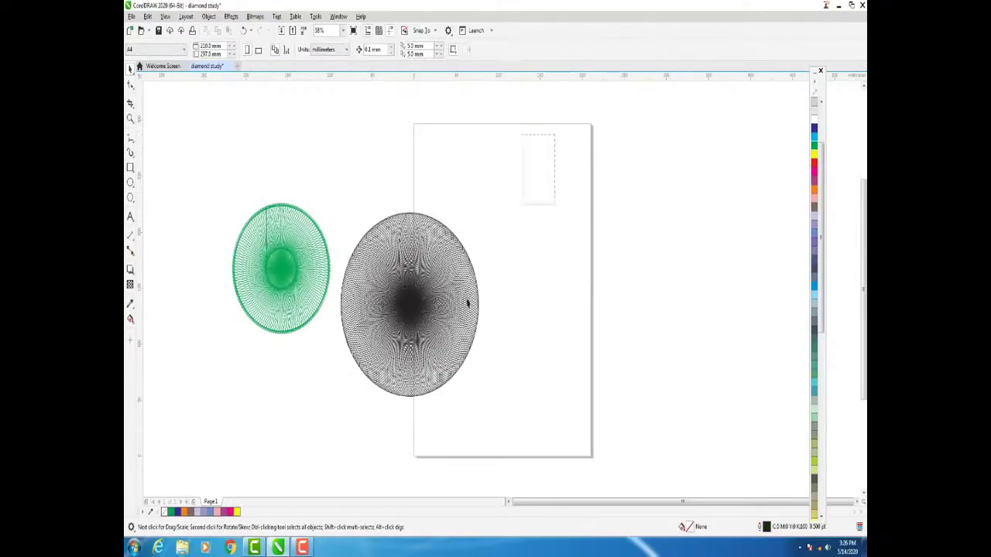
Select the larger black rosette and test cyan, dark blue, red and magenta outlines
{"action": "left_click_drag", "start_coordinate": [468, 303], "coordinate": [336, 443]}
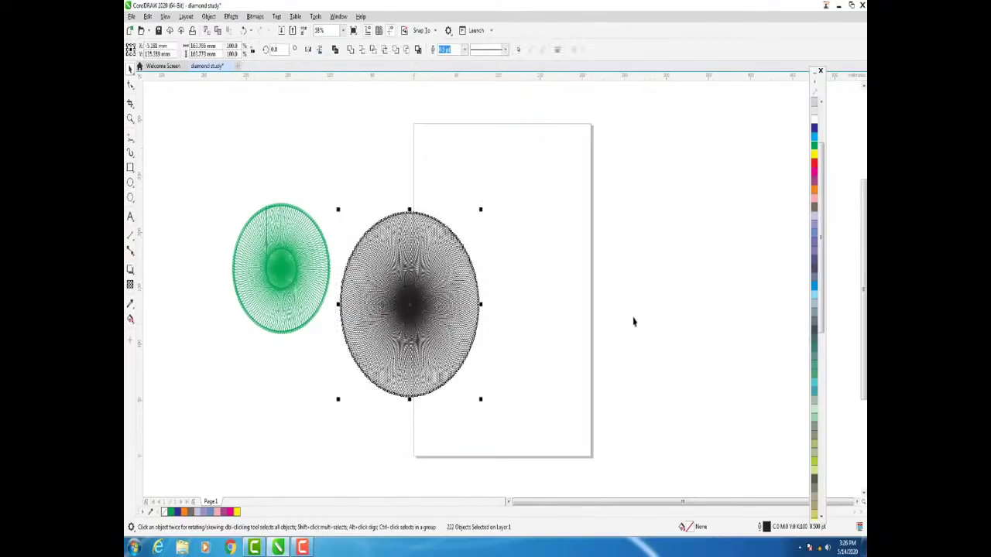
{"action": "right_click", "coordinate": [814, 137]}
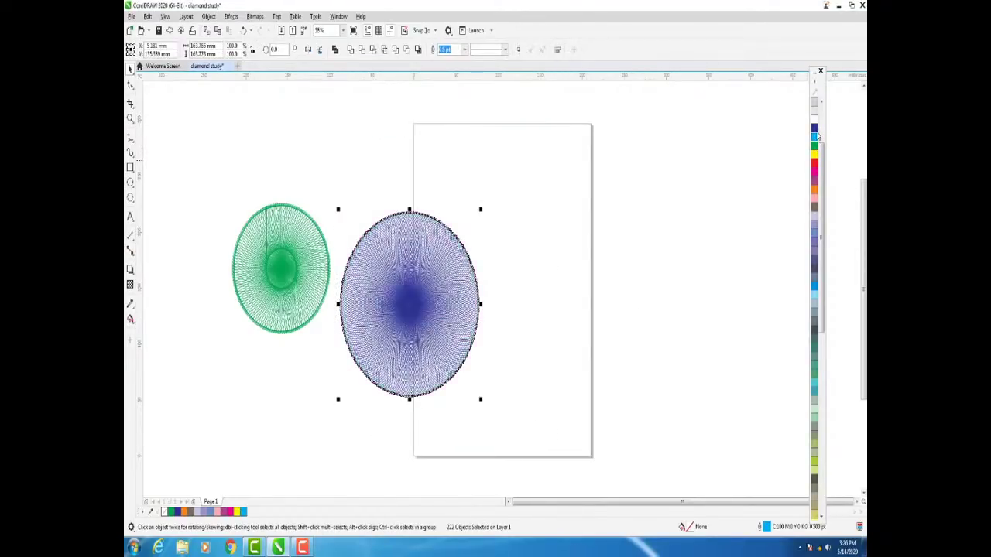
{"action": "right_click", "coordinate": [815, 139]}
{"action": "left_click", "coordinate": [824, 161]}
{"action": "right_click", "coordinate": [814, 137]}
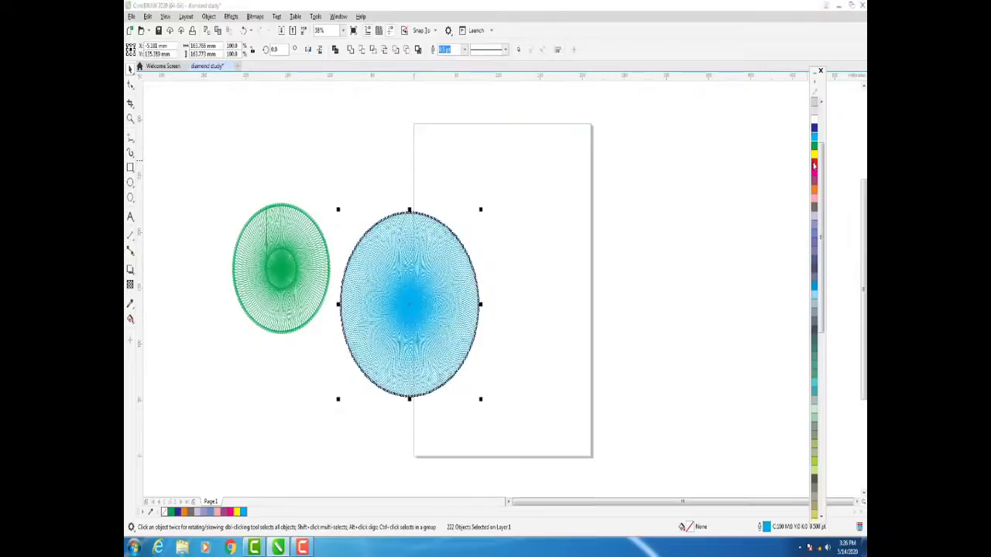
{"action": "right_click", "coordinate": [814, 163]}
{"action": "right_click", "coordinate": [815, 190]}
Try orange, pink, blue and red outlines, settle on yellow, then deselect
{"action": "right_click", "coordinate": [813, 203]}
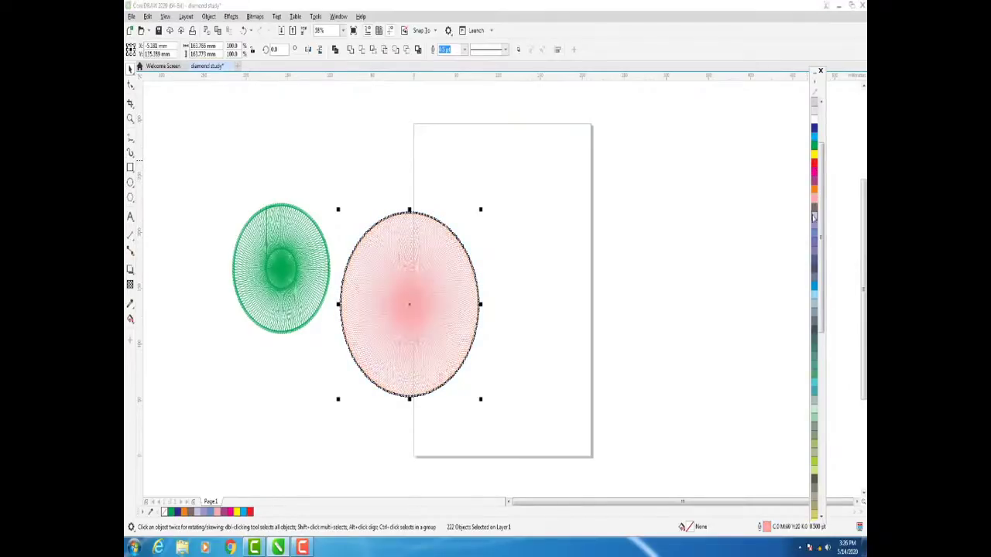
{"action": "right_click", "coordinate": [814, 224]}
{"action": "right_click", "coordinate": [814, 130]}
{"action": "right_click", "coordinate": [813, 161]}
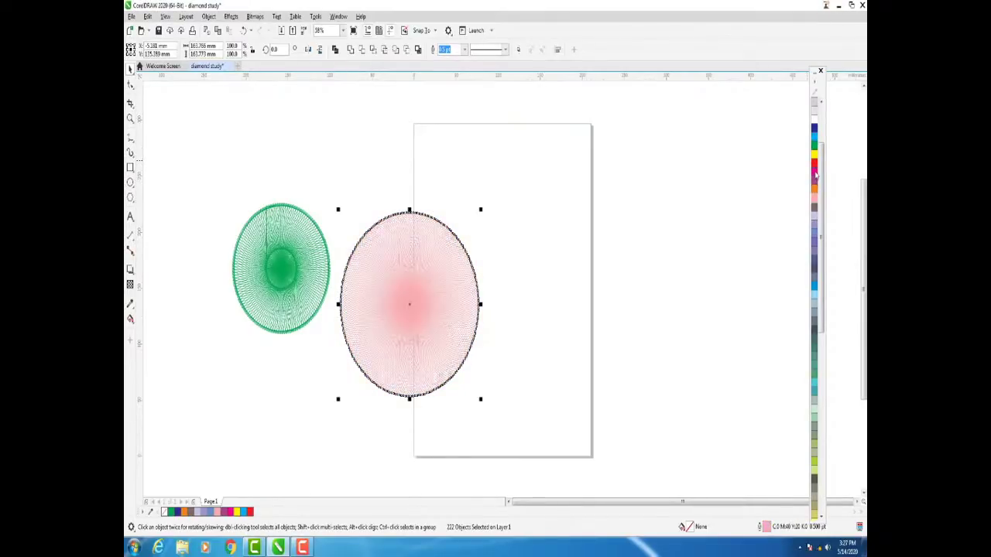
{"action": "right_click", "coordinate": [814, 155]}
{"action": "right_click", "coordinate": [779, 168]}
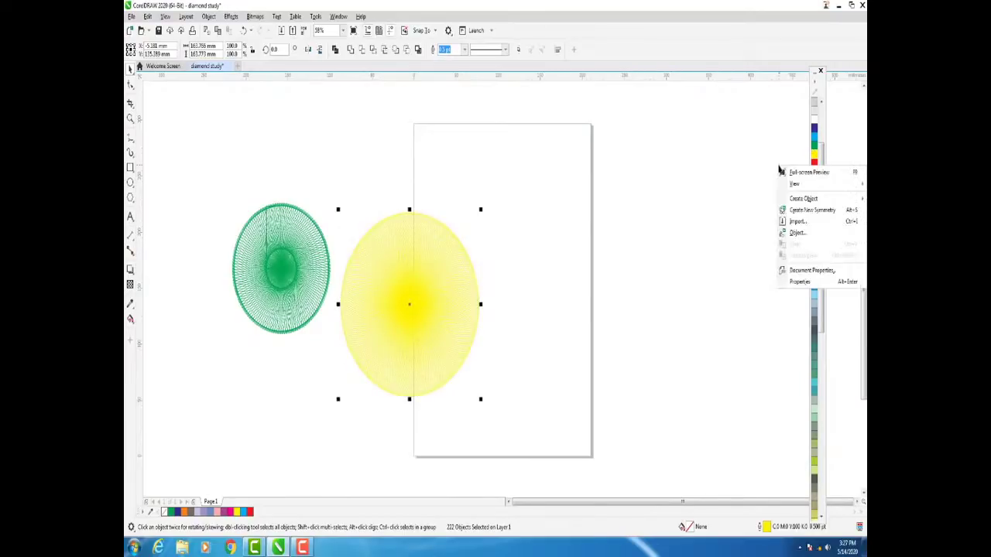
{"action": "left_click", "coordinate": [773, 147]}
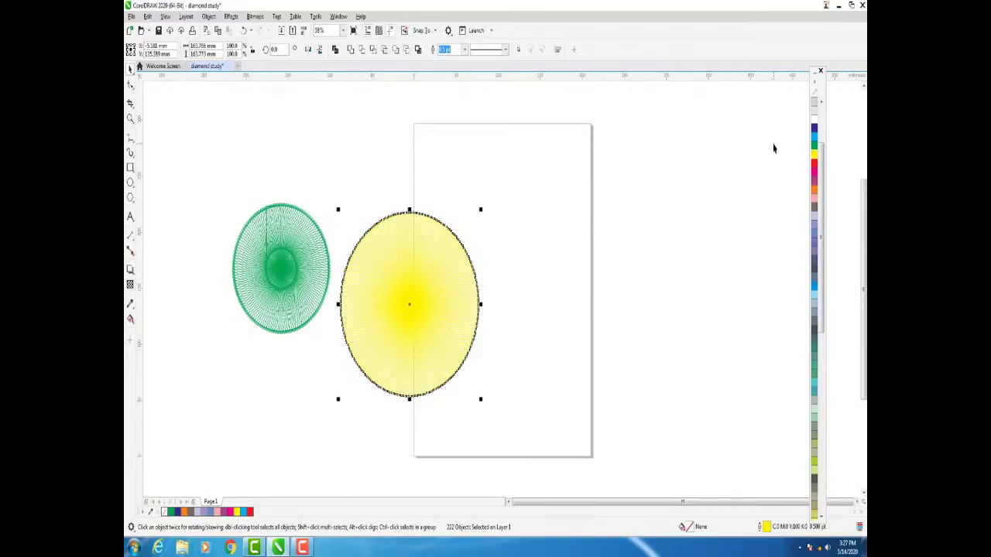
{"action": "left_click", "coordinate": [773, 147]}
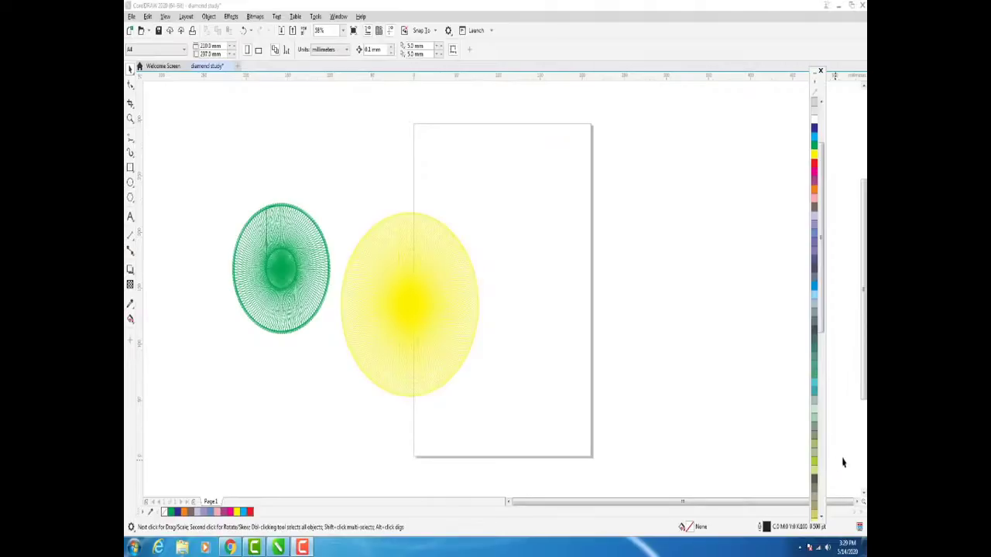
In Chrome, go to google.com and search for 'tom and jerry'
{"action": "left_click", "coordinate": [230, 547]}
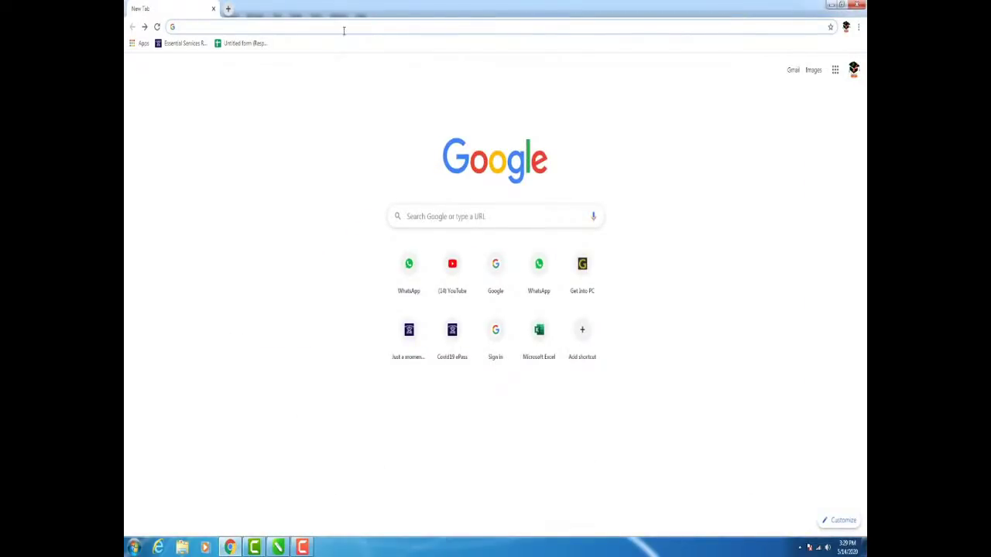
{"action": "type", "text": "google.com"}
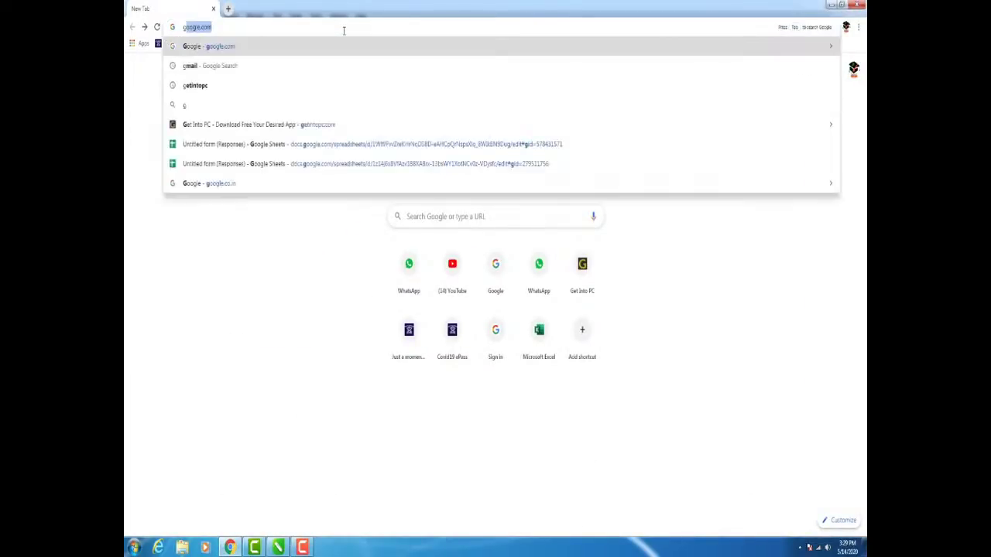
{"action": "key", "text": "Return"}
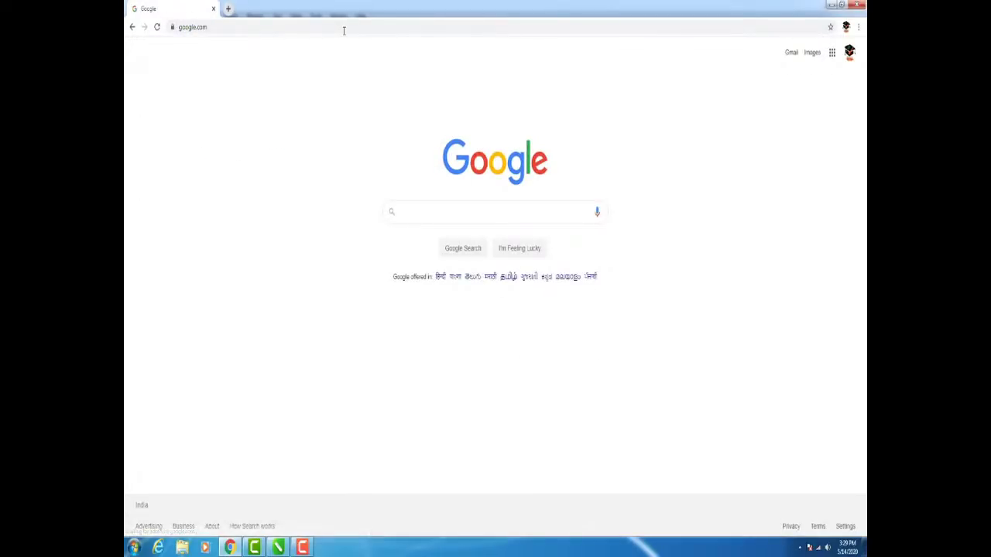
{"action": "type", "text": "tom"}
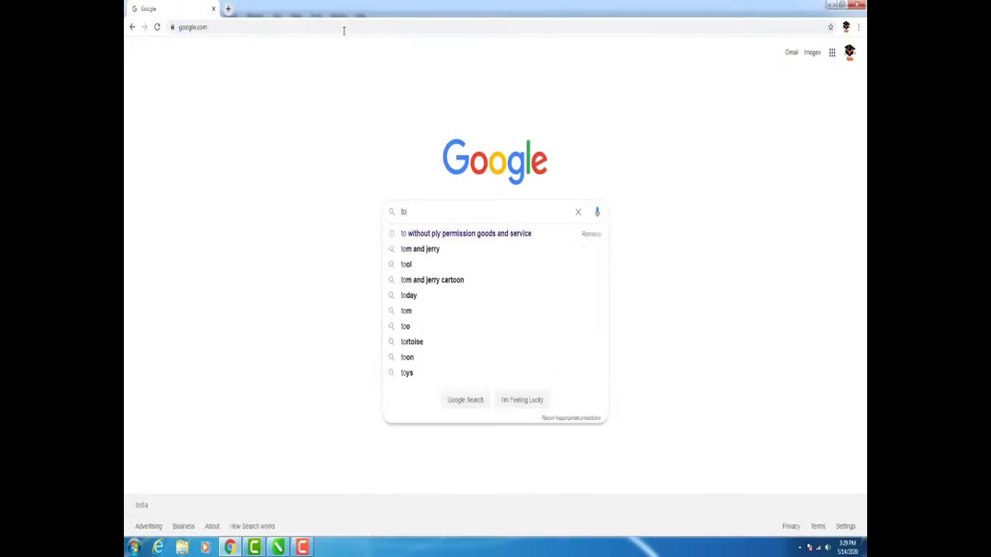
{"action": "key", "text": "Down"}
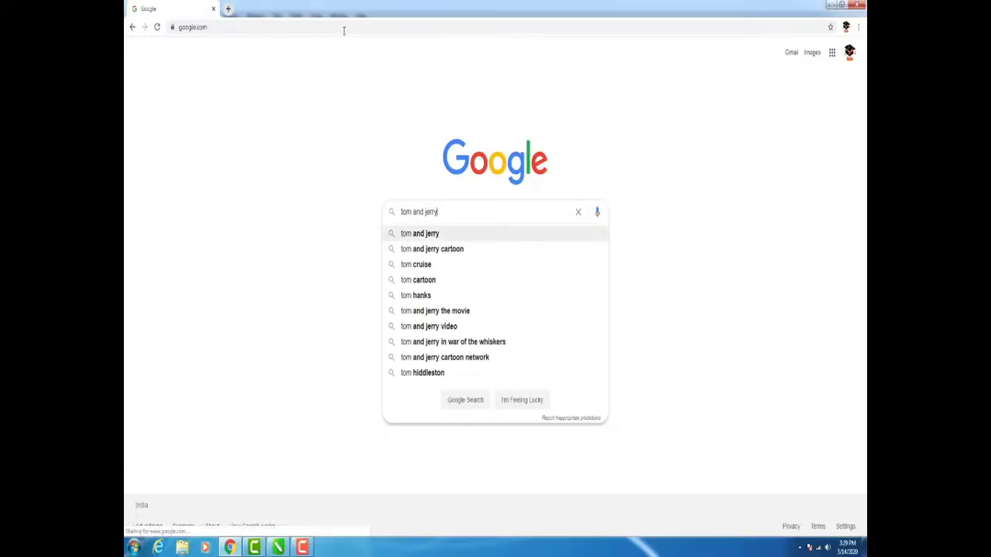
{"action": "key", "text": "Return"}
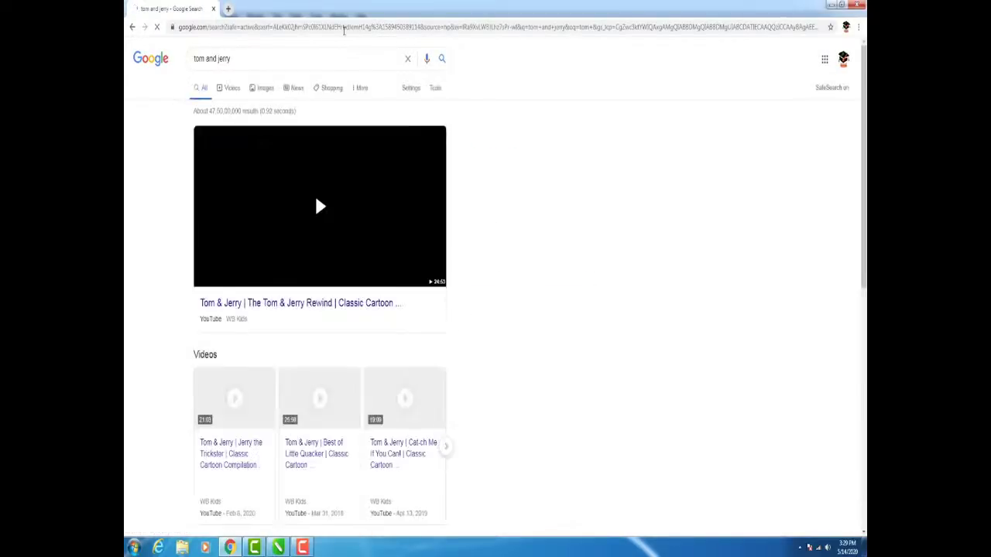
Switch to image results and open the Tom-holding-Jerry picture preview
{"action": "left_click", "coordinate": [263, 89]}
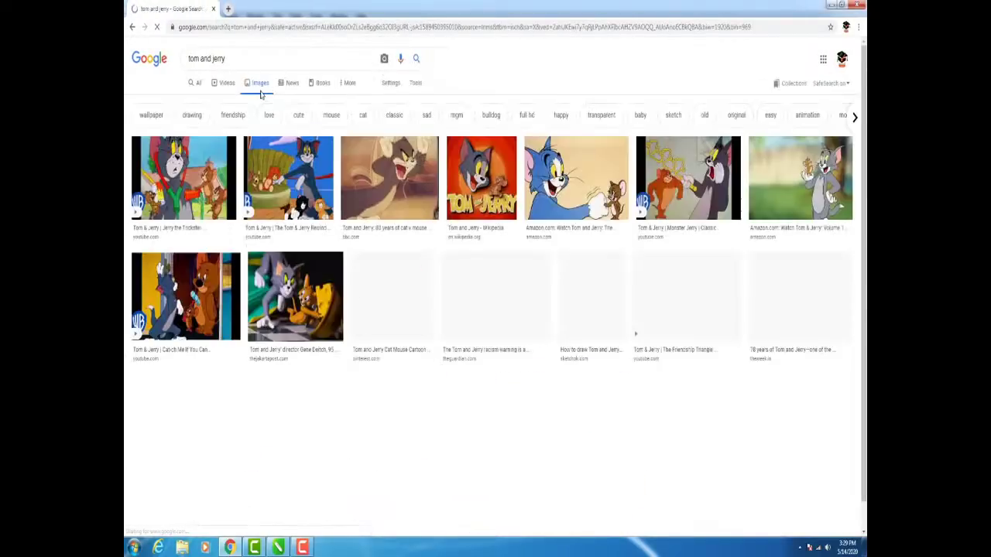
{"action": "scroll", "coordinate": [557, 325], "scroll_direction": "down", "scroll_amount": 2}
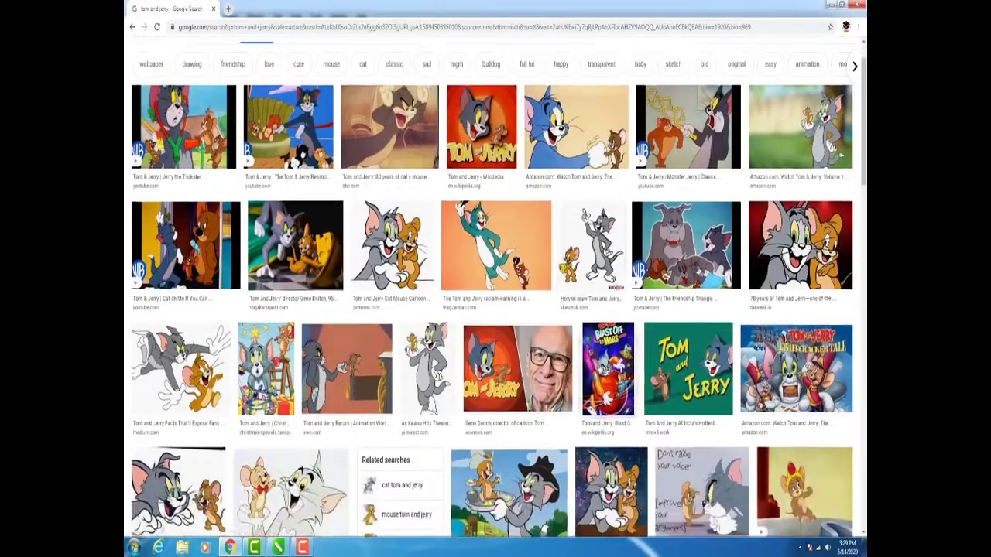
{"action": "left_click", "coordinate": [429, 359]}
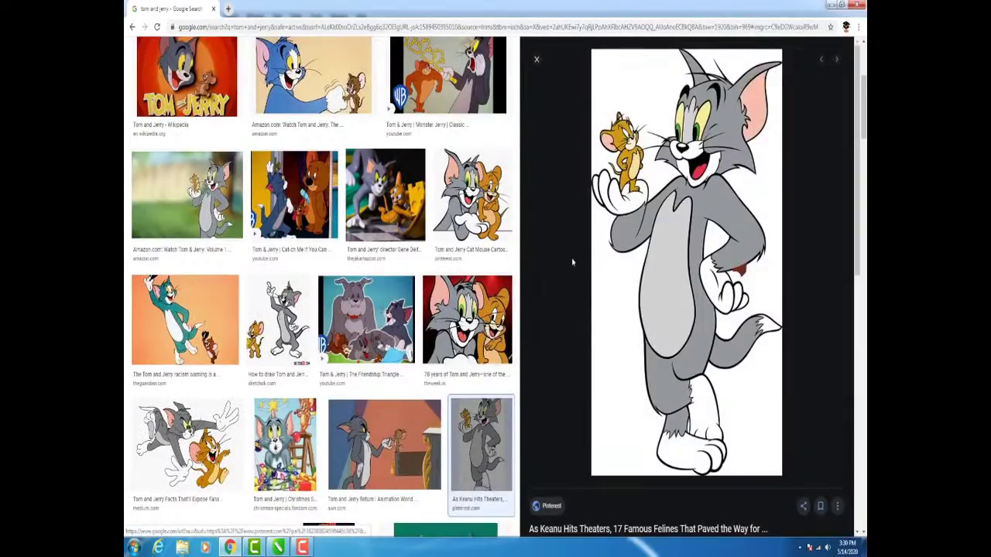
Save the Tom and Jerry preview image to the Desktop as a JPEG, then return to CorelDRAW
{"action": "right_click", "coordinate": [696, 139]}
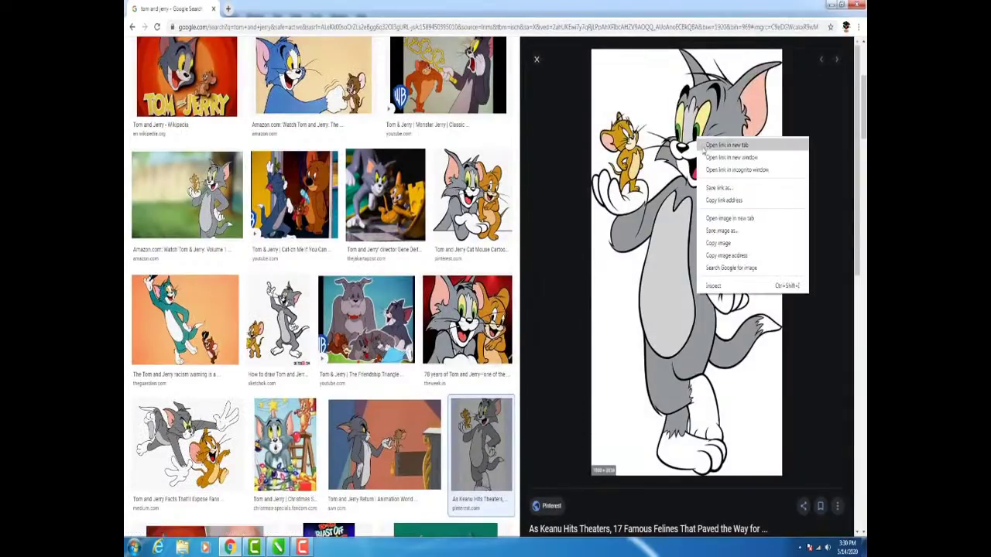
{"action": "left_click", "coordinate": [725, 230]}
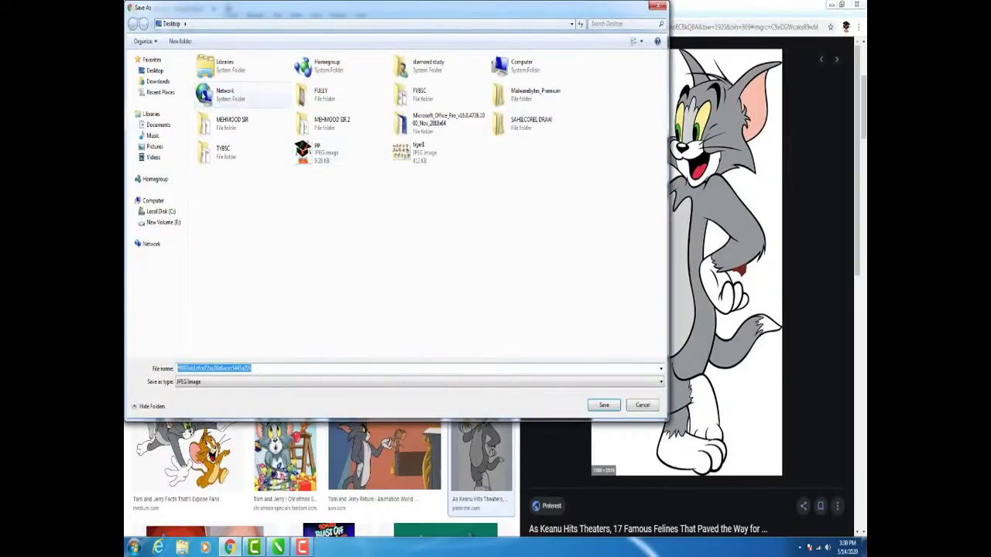
{"action": "left_click", "coordinate": [154, 70]}
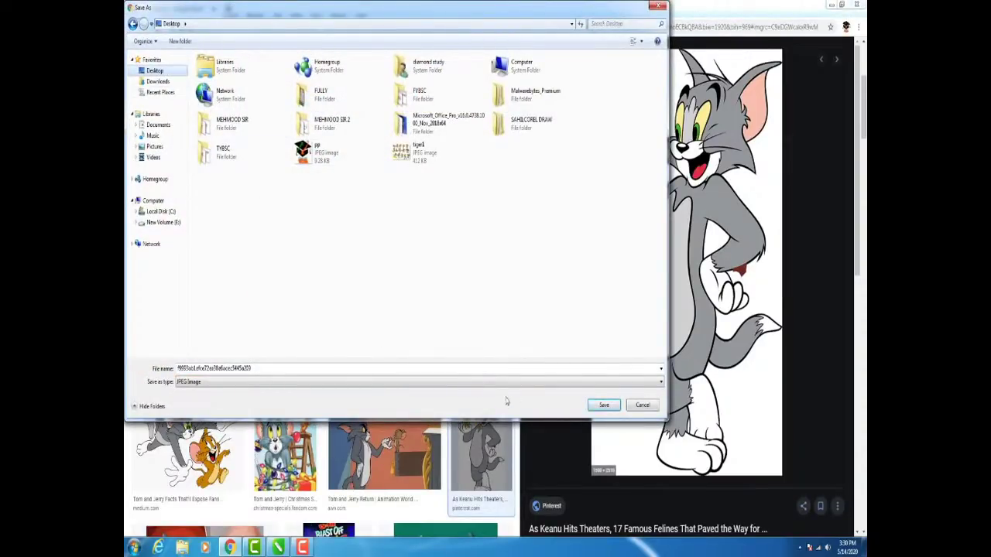
{"action": "left_click", "coordinate": [603, 406]}
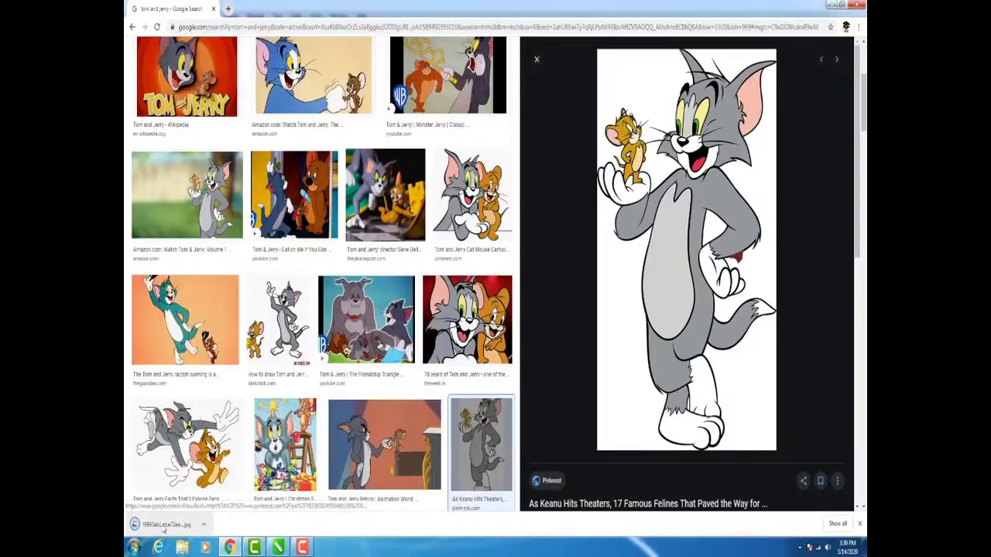
{"action": "left_click", "coordinate": [831, 5]}
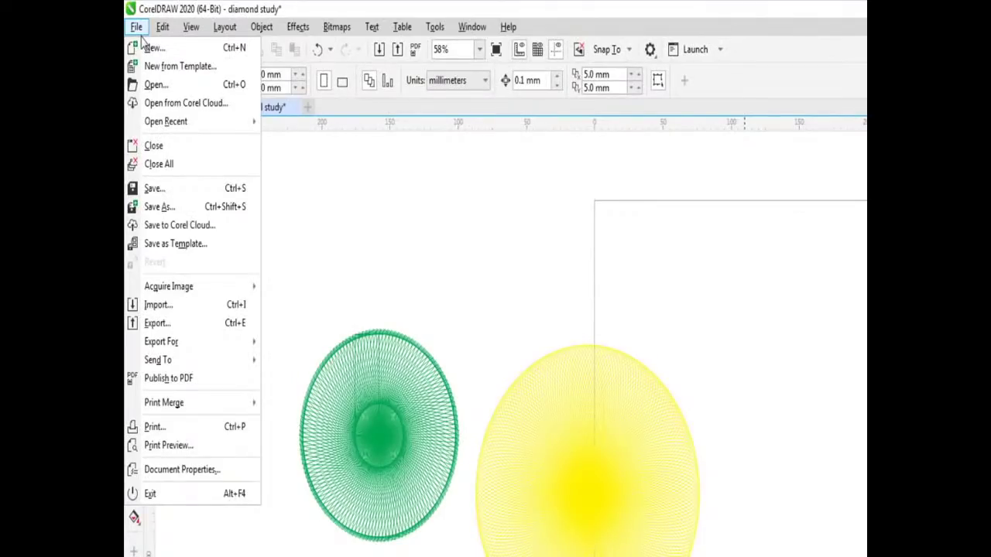
Import the downloaded Tom and Jerry JPEG from the Desktop into the drawing
{"action": "left_click", "coordinate": [166, 308]}
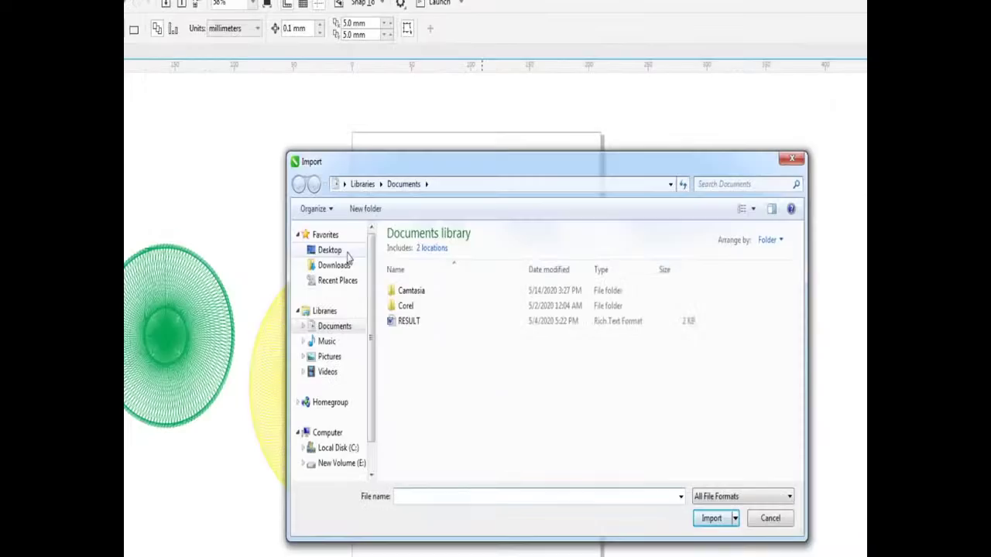
{"action": "left_click", "coordinate": [331, 250]}
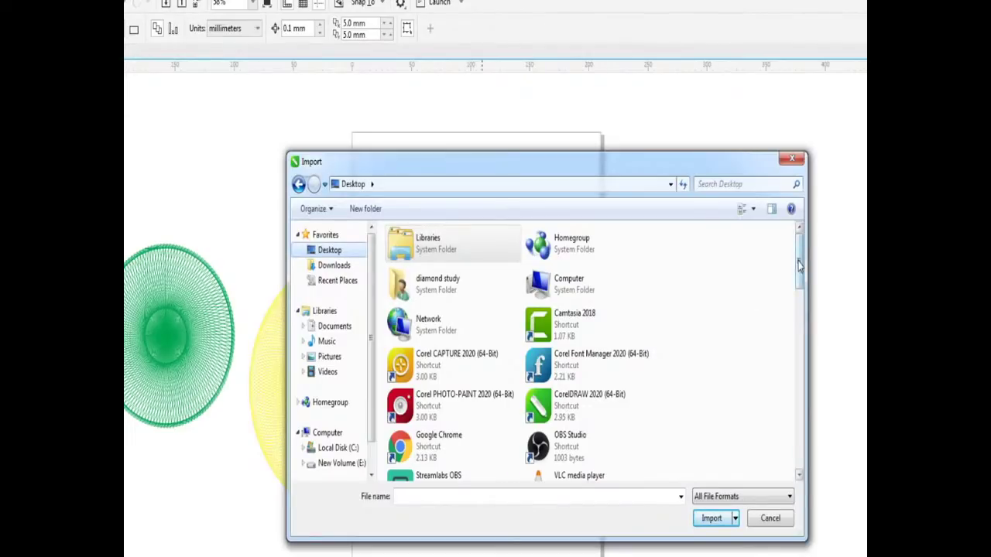
{"action": "left_click_drag", "start_coordinate": [799, 265], "coordinate": [801, 412]}
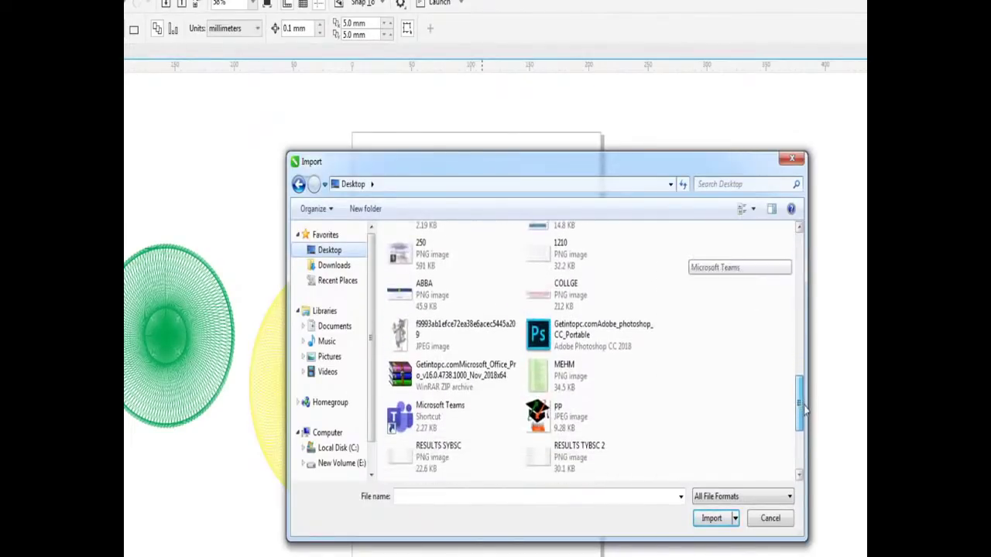
{"action": "left_click", "coordinate": [437, 317]}
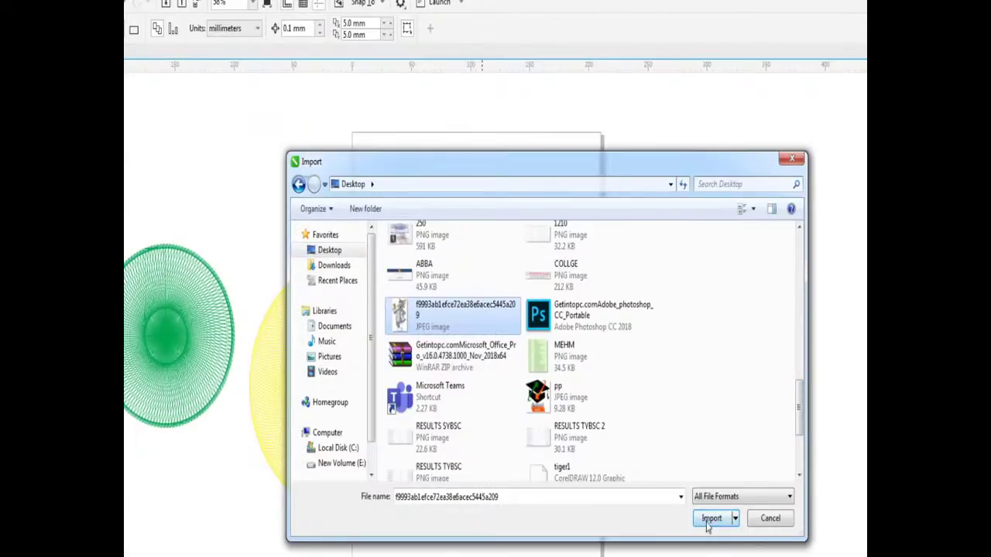
{"action": "left_click", "coordinate": [711, 525]}
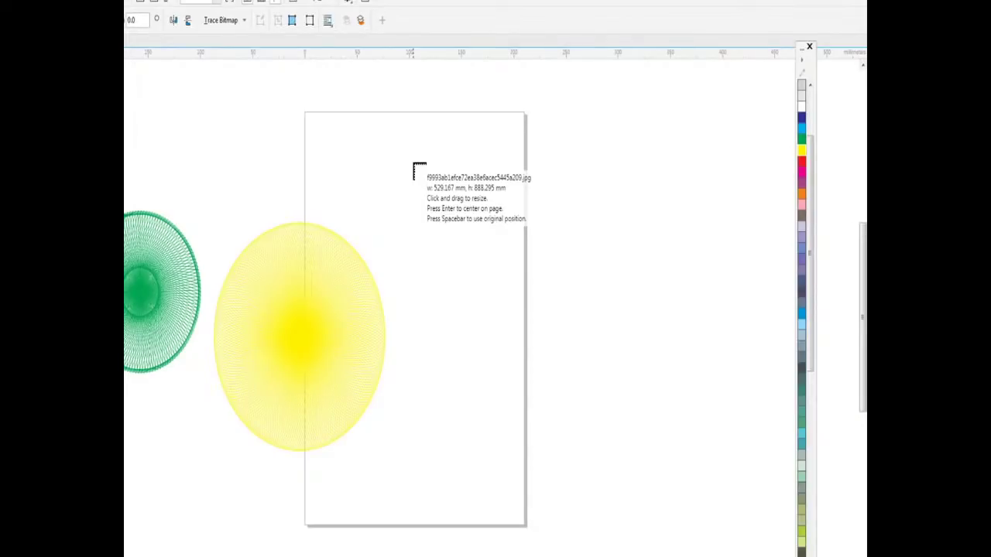
Place the imported Tom and Jerry picture on the page at a large size
{"action": "left_click_drag", "start_coordinate": [414, 164], "coordinate": [485, 328]}
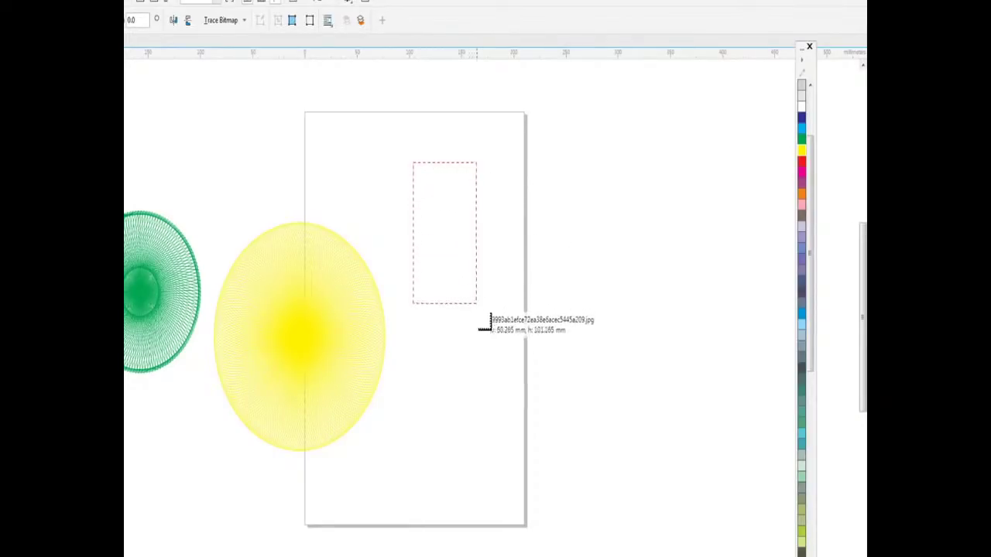
{"action": "left_click_drag", "start_coordinate": [485, 328], "coordinate": [515, 396]}
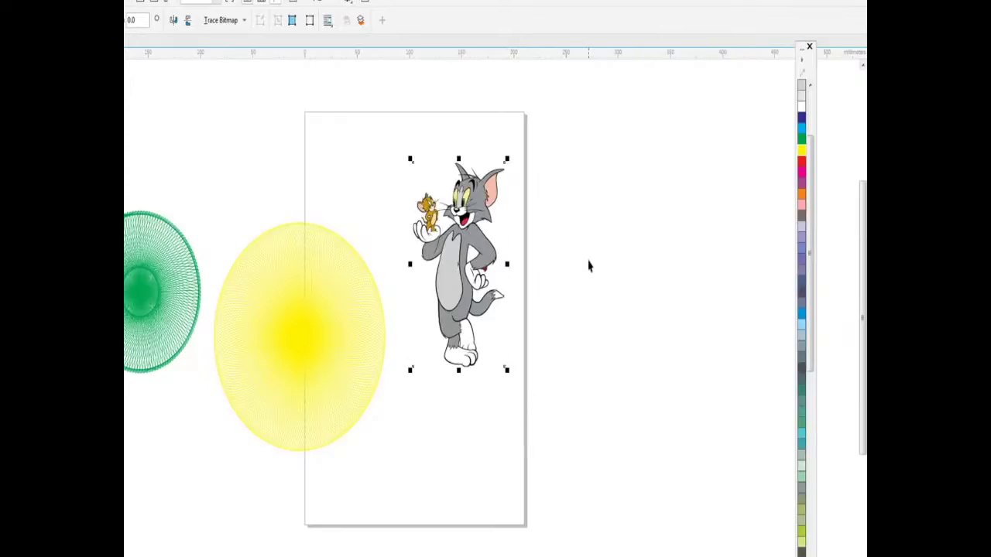
{"action": "left_click", "coordinate": [588, 266]}
{"action": "left_click", "coordinate": [463, 229]}
{"action": "right_click", "coordinate": [463, 229]}
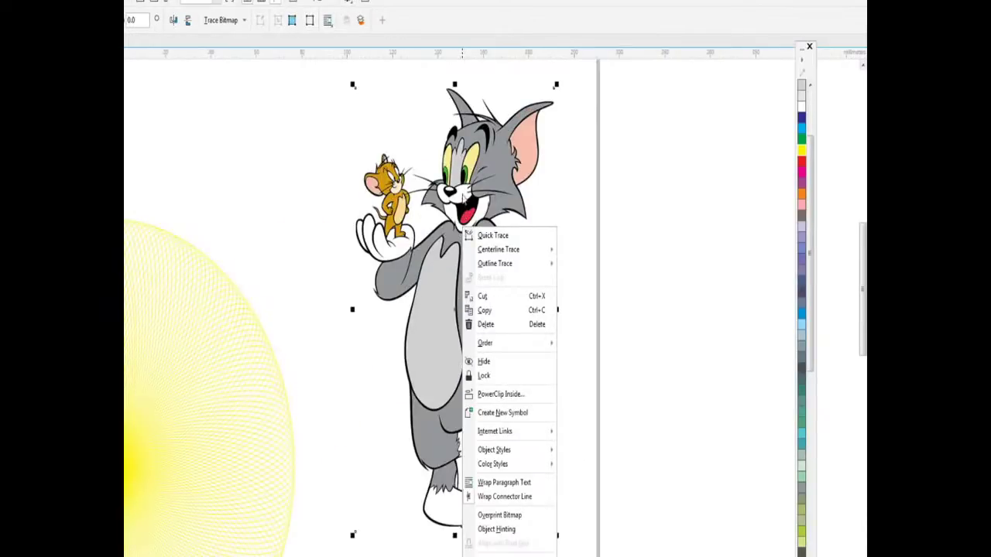
{"action": "left_click", "coordinate": [477, 161]}
Move the picture up and left on the page, then nudge it slightly right
{"action": "scroll", "coordinate": [471, 164], "scroll_direction": "up", "scroll_amount": 2}
{"action": "scroll", "coordinate": [470, 164], "scroll_direction": "down", "scroll_amount": 3}
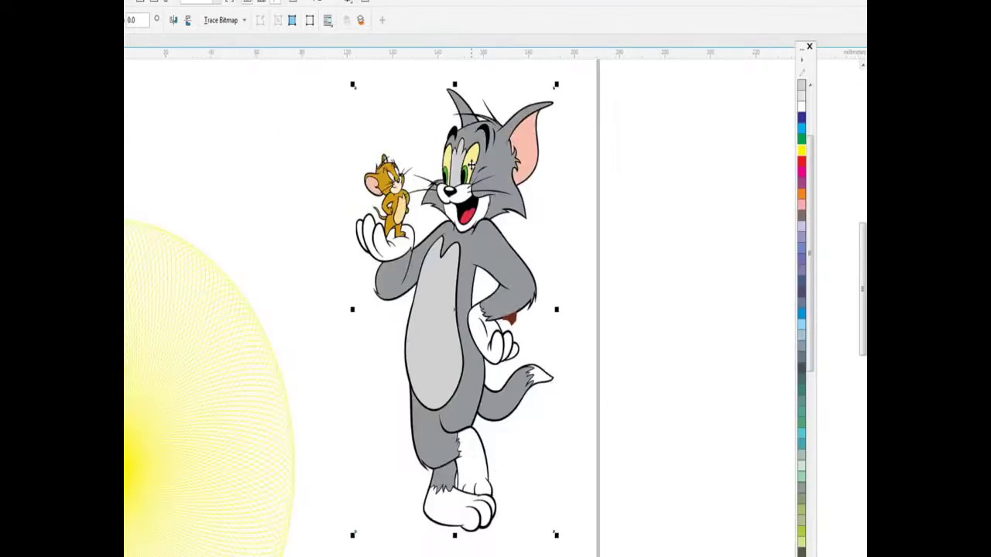
{"action": "scroll", "coordinate": [466, 195], "scroll_direction": "up", "scroll_amount": 3}
{"action": "scroll", "coordinate": [466, 195], "scroll_direction": "up", "scroll_amount": 2}
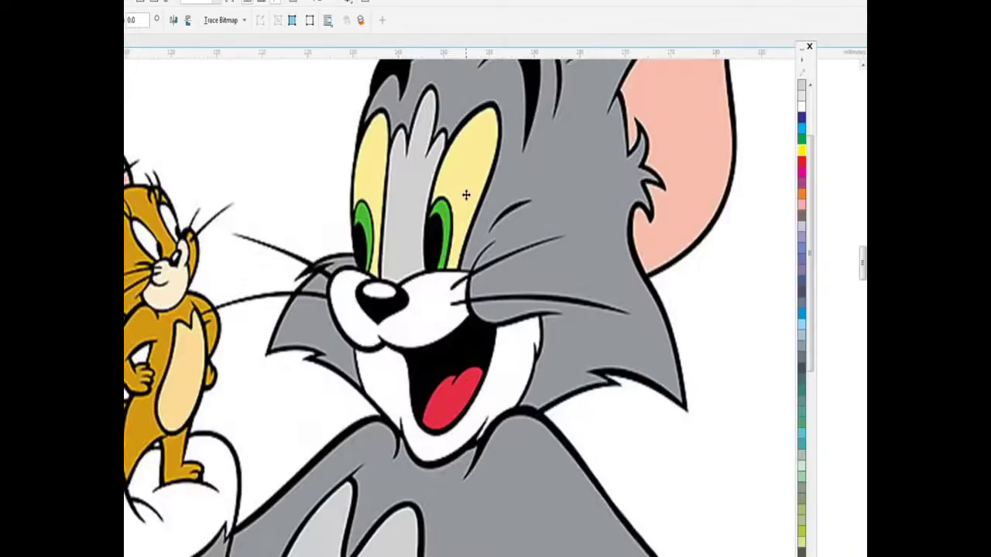
{"action": "scroll", "coordinate": [466, 195], "scroll_direction": "down", "scroll_amount": 2}
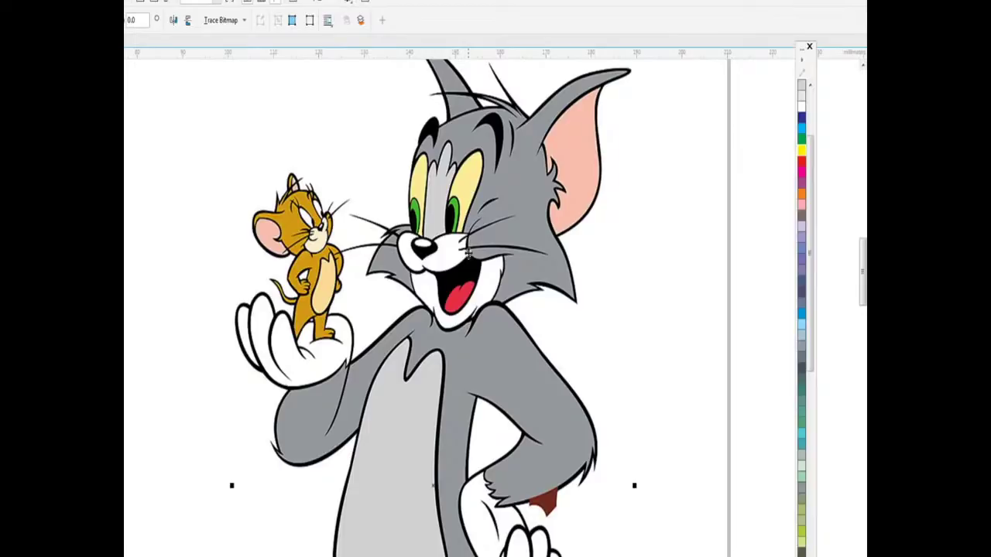
{"action": "scroll", "coordinate": [510, 218], "scroll_direction": "down", "scroll_amount": 2}
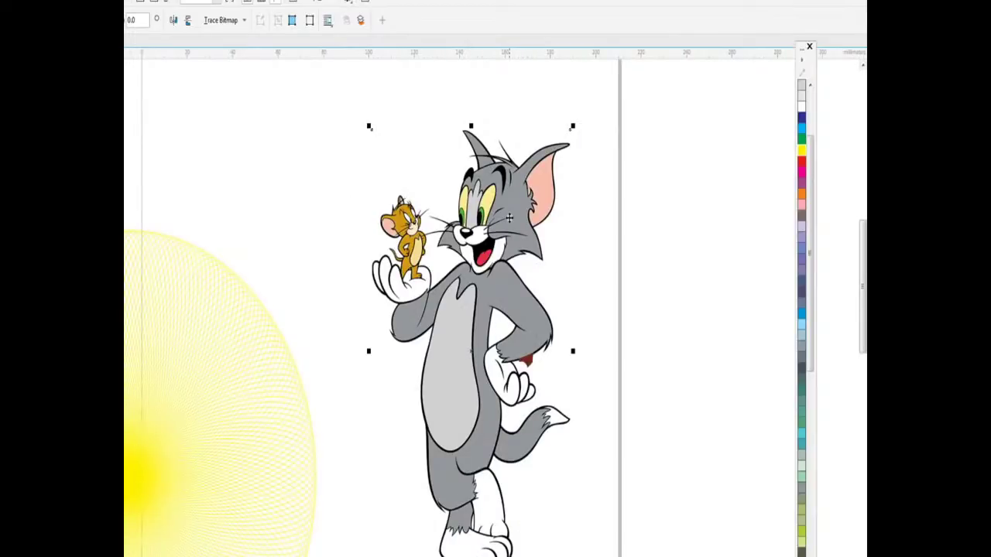
{"action": "left_click_drag", "start_coordinate": [510, 218], "coordinate": [481, 168]}
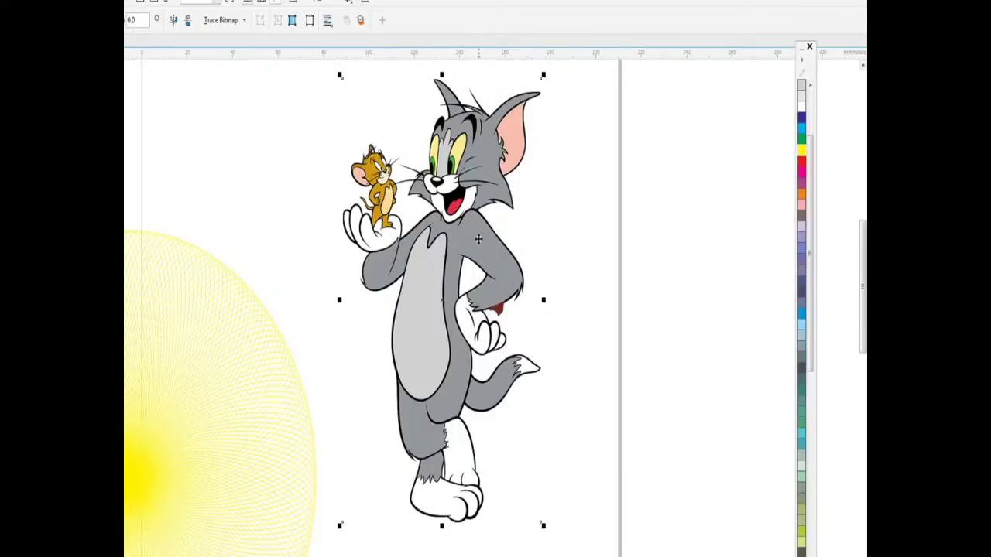
{"action": "left_click_drag", "start_coordinate": [469, 248], "coordinate": [476, 247]}
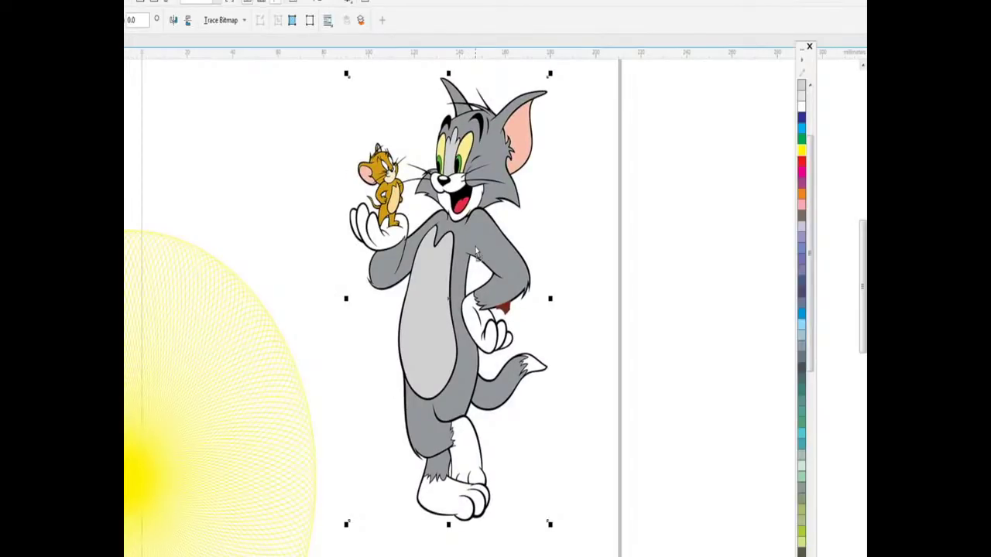
Trace the Tom and Jerry bitmap with Outline Trace > Line Art, accepting the PowerTRACE settings
{"action": "right_click", "coordinate": [476, 252]}
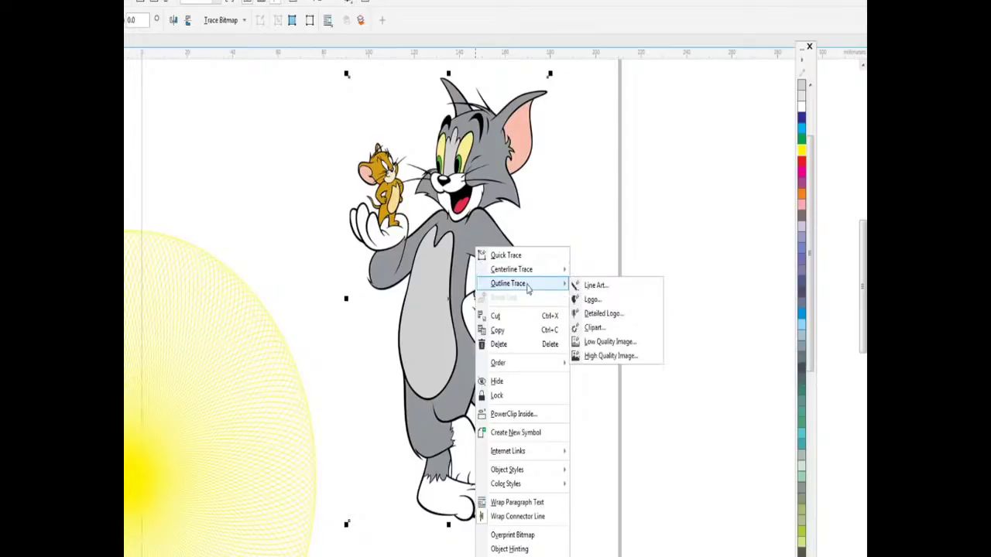
{"action": "mouse_move", "coordinate": [508, 283]}
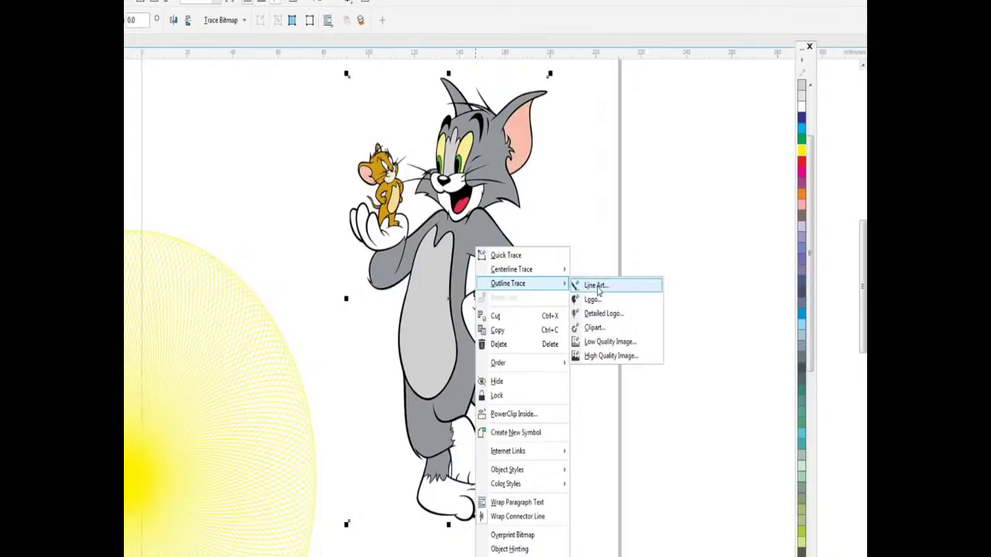
{"action": "left_click", "coordinate": [597, 290]}
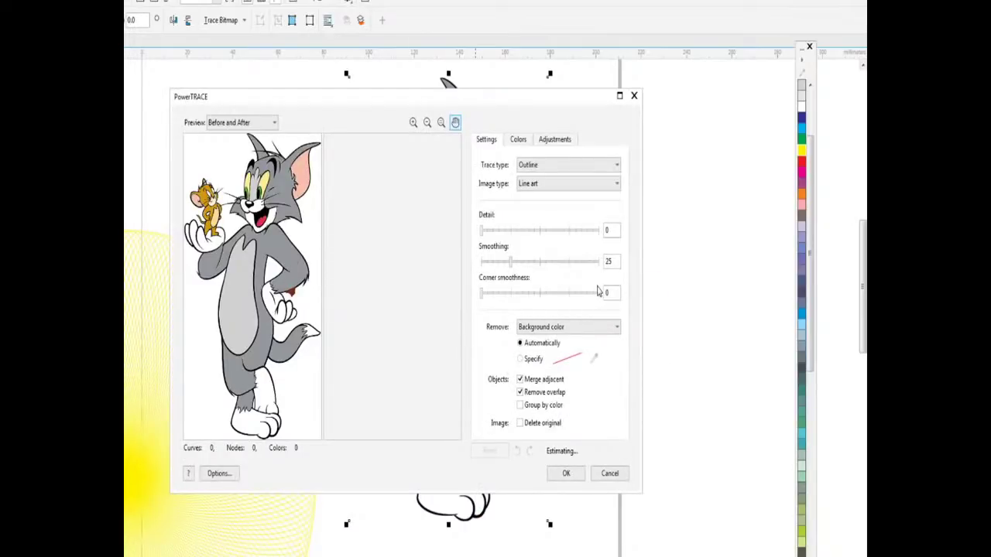
{"action": "mouse_move", "coordinate": [464, 97]}
{"action": "left_mouse_down"}
{"action": "mouse_move", "coordinate": [462, 109]}
{"action": "mouse_move", "coordinate": [407, 66]}
{"action": "left_mouse_up"}
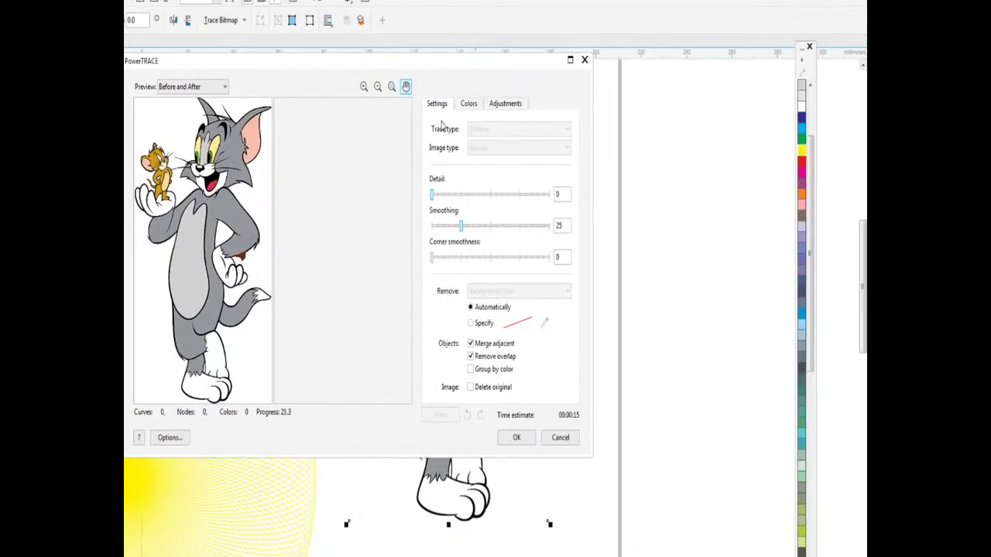
{"action": "left_click", "coordinate": [512, 439]}
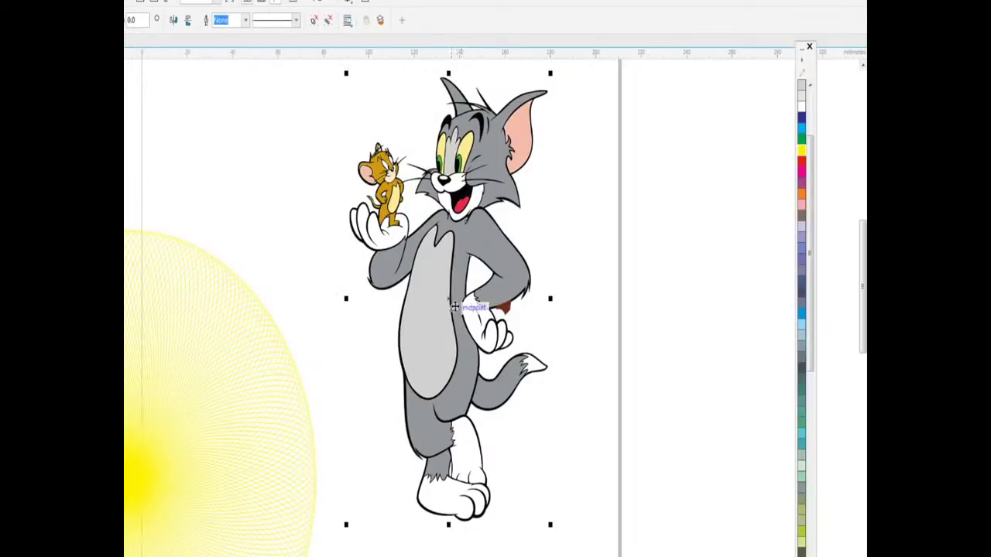
{"action": "left_click_drag", "start_coordinate": [460, 315], "coordinate": [666, 325]}
{"action": "left_click", "coordinate": [475, 286]}
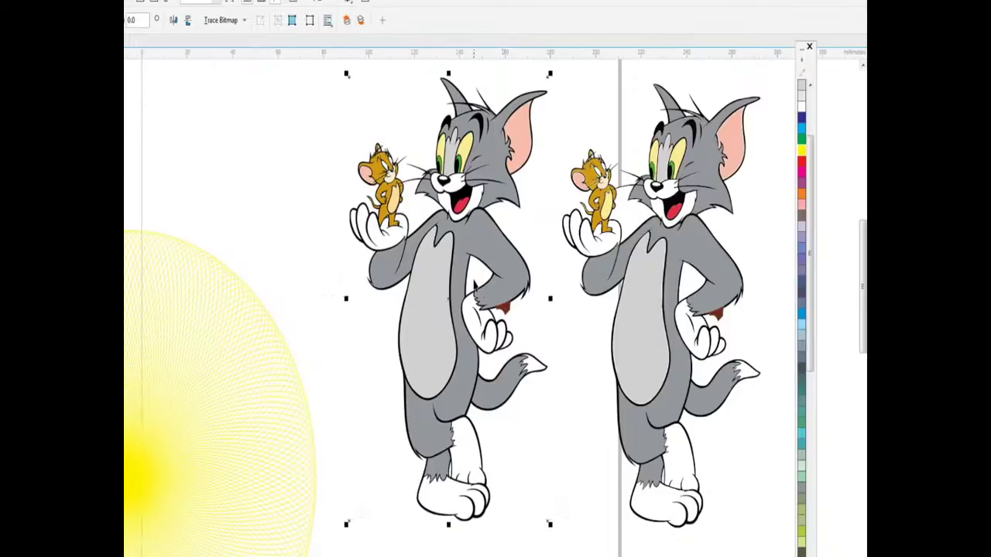
{"action": "left_click", "coordinate": [682, 308]}
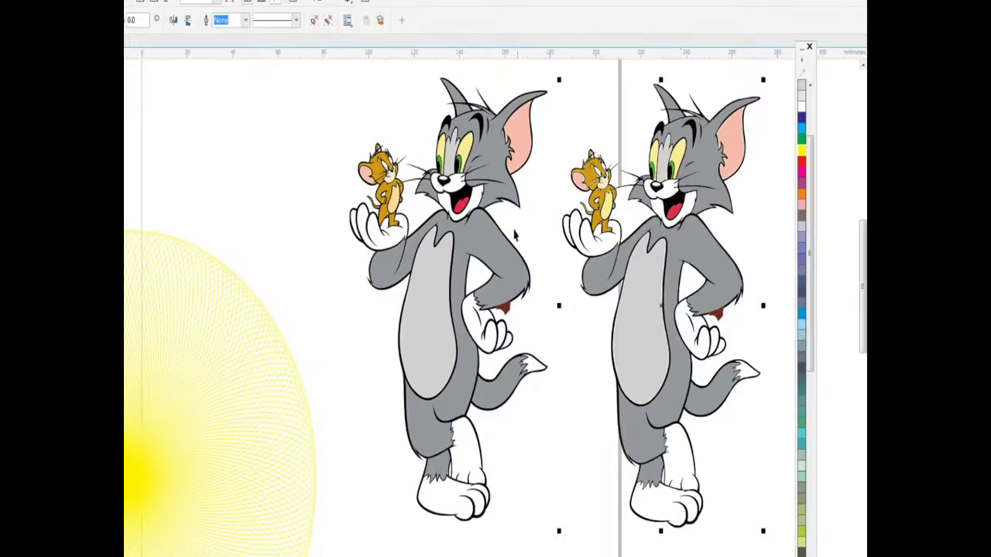
{"action": "scroll", "coordinate": [494, 228], "scroll_direction": "up", "scroll_amount": 2}
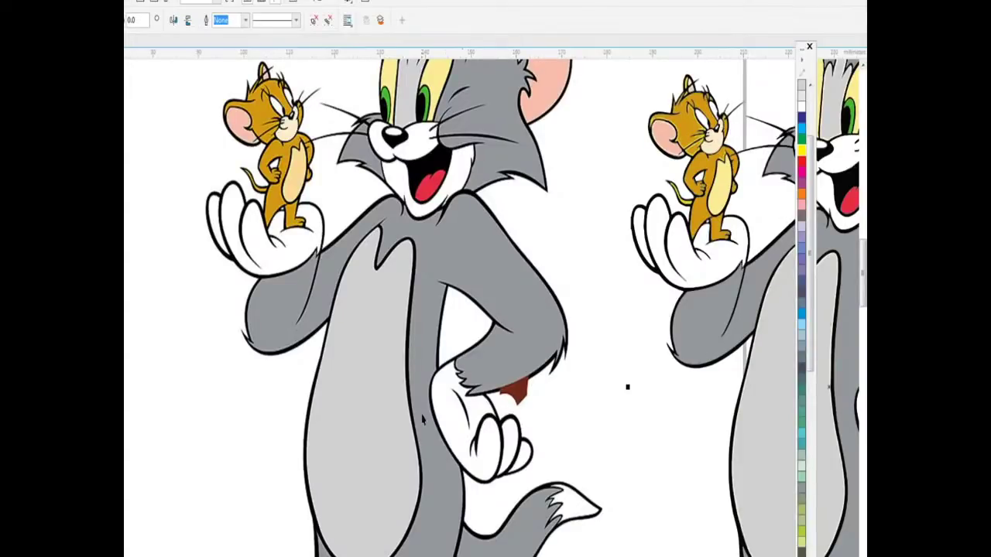
{"action": "scroll", "coordinate": [627, 387], "scroll_direction": "down", "scroll_amount": 2}
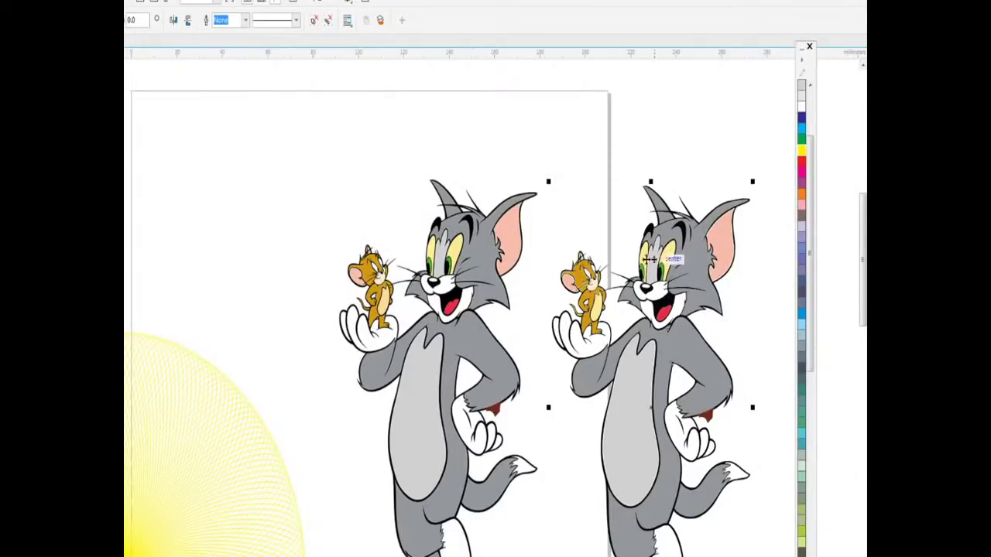
{"action": "mouse_move", "coordinate": [673, 348]}
{"action": "left_mouse_down"}
{"action": "mouse_move", "coordinate": [658, 310]}
{"action": "mouse_move", "coordinate": [632, 294]}
{"action": "left_mouse_up"}
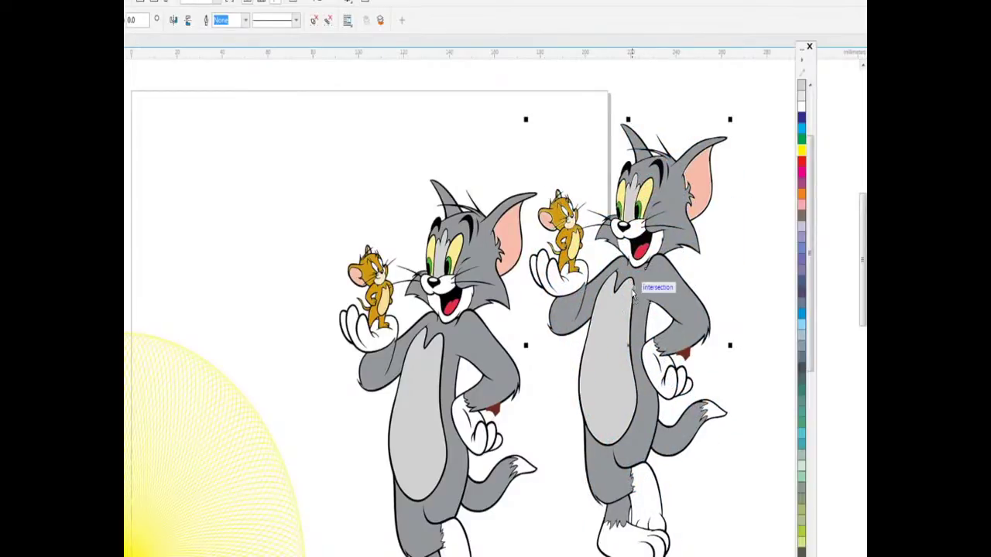
{"action": "left_click", "coordinate": [379, 310]}
{"action": "scroll", "coordinate": [378, 279], "scroll_direction": "up", "scroll_amount": 4}
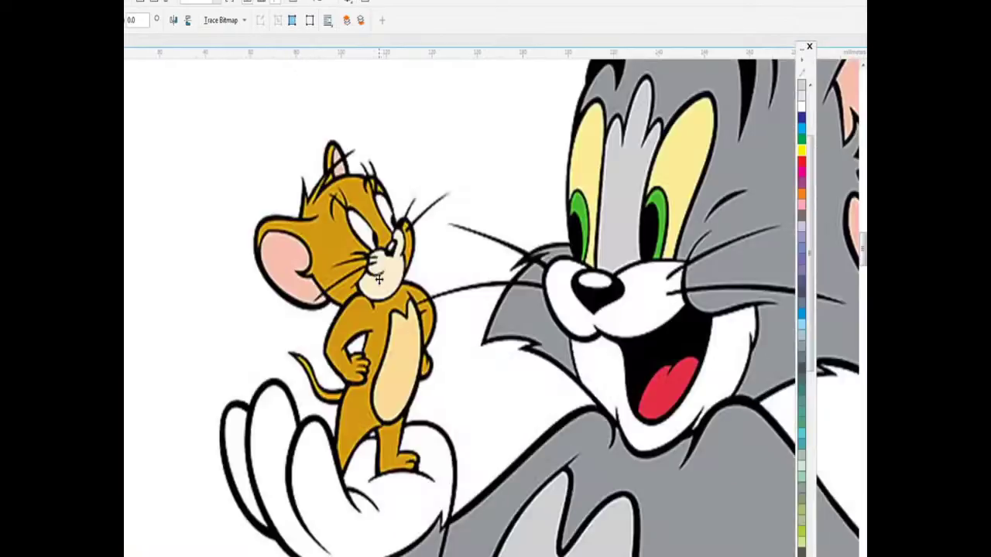
{"action": "scroll", "coordinate": [378, 280], "scroll_direction": "up", "scroll_amount": 1}
{"action": "scroll", "coordinate": [372, 271], "scroll_direction": "up", "scroll_amount": 1}
{"action": "scroll", "coordinate": [367, 269], "scroll_direction": "down", "scroll_amount": 1}
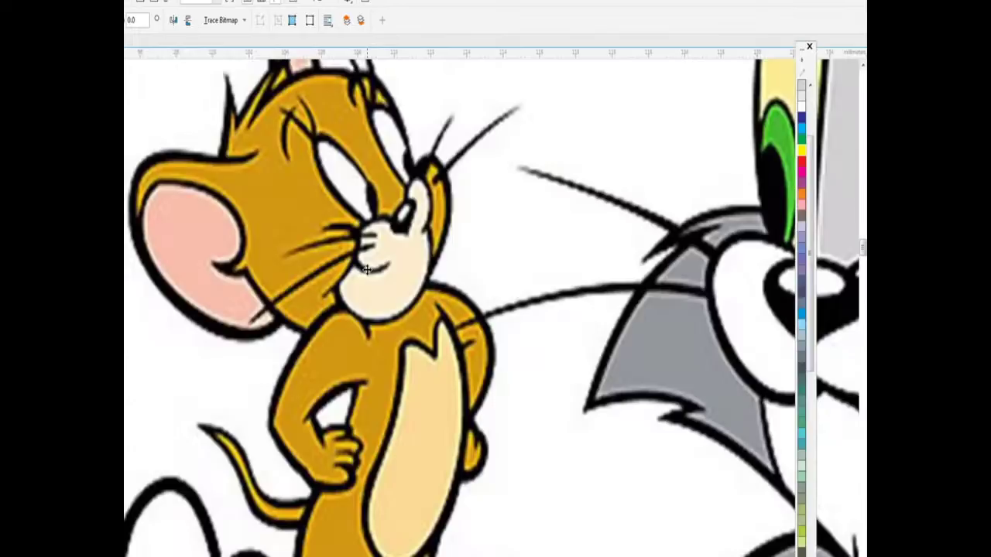
{"action": "scroll", "coordinate": [367, 268], "scroll_direction": "down", "scroll_amount": 5}
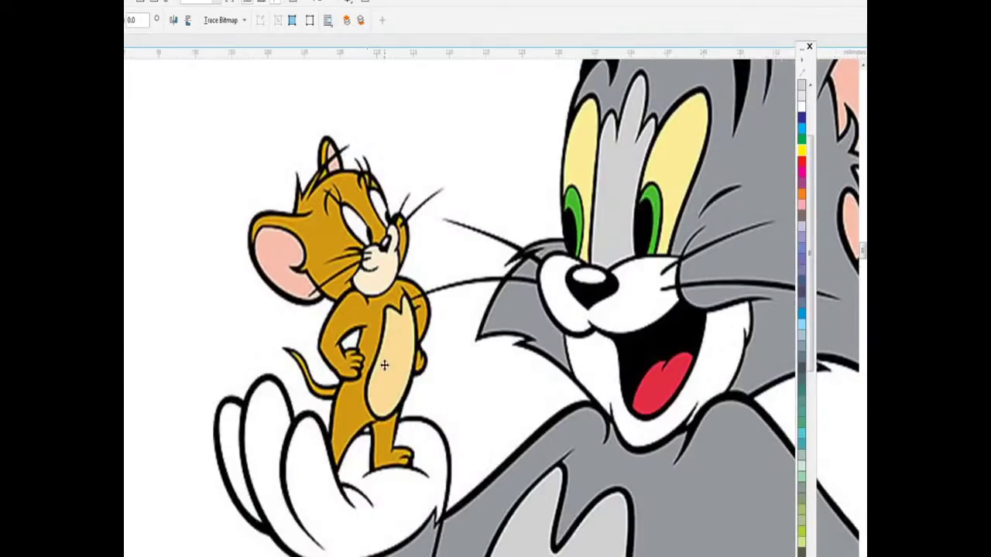
{"action": "scroll", "coordinate": [381, 348], "scroll_direction": "up", "scroll_amount": 5}
{"action": "scroll", "coordinate": [351, 265], "scroll_direction": "down", "scroll_amount": 1}
{"action": "scroll", "coordinate": [353, 232], "scroll_direction": "down", "scroll_amount": 2}
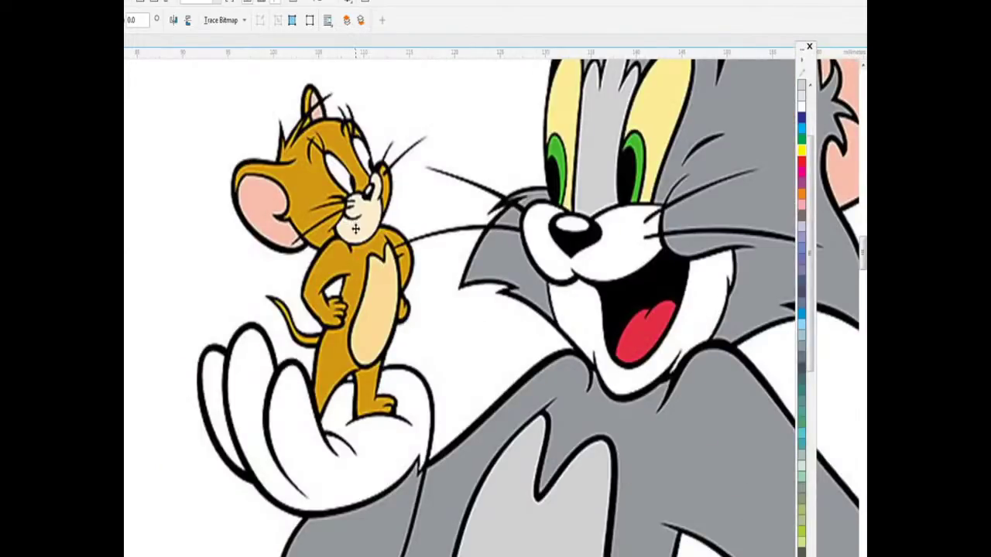
{"action": "scroll", "coordinate": [356, 229], "scroll_direction": "down", "scroll_amount": 2}
{"action": "scroll", "coordinate": [611, 271], "scroll_direction": "right", "scroll_amount": 3}
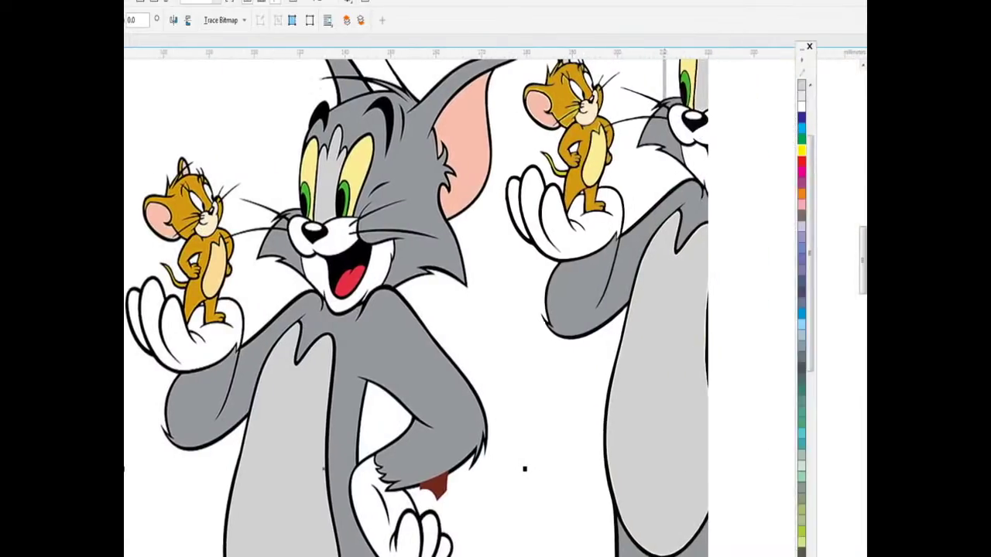
{"action": "scroll", "coordinate": [631, 126], "scroll_direction": "up", "scroll_amount": 2}
{"action": "scroll", "coordinate": [594, 148], "scroll_direction": "up", "scroll_amount": 2}
{"action": "scroll", "coordinate": [568, 214], "scroll_direction": "up", "scroll_amount": 2}
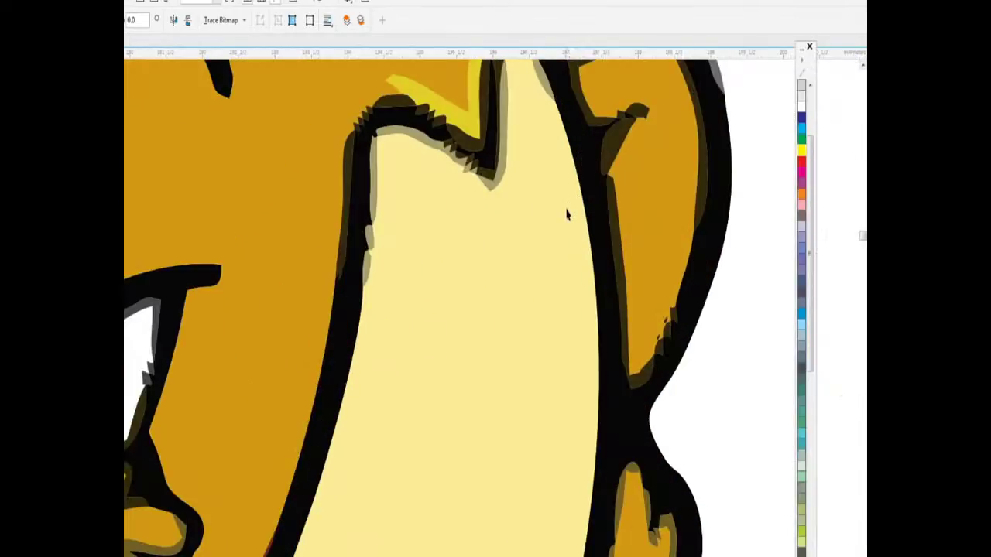
{"action": "scroll", "coordinate": [567, 215], "scroll_direction": "down", "scroll_amount": 2}
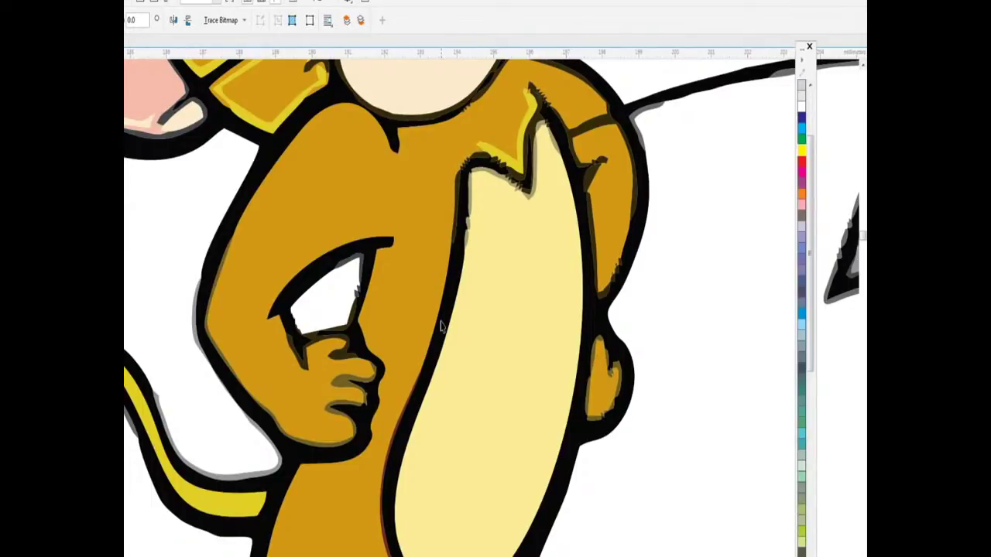
{"action": "scroll", "coordinate": [442, 326], "scroll_direction": "down", "scroll_amount": 3}
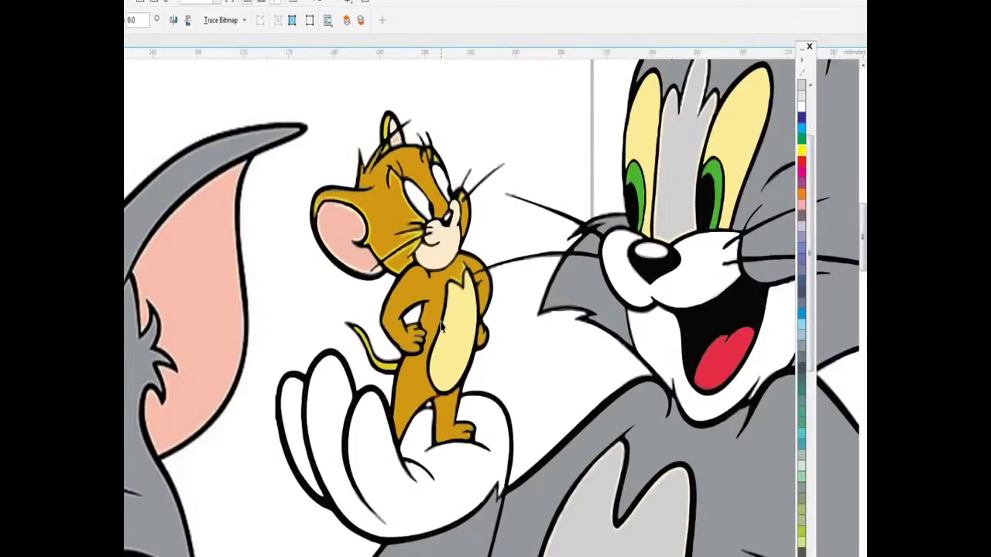
{"action": "scroll", "coordinate": [441, 325], "scroll_direction": "down", "scroll_amount": 3}
{"action": "double_click", "coordinate": [341, 384]}
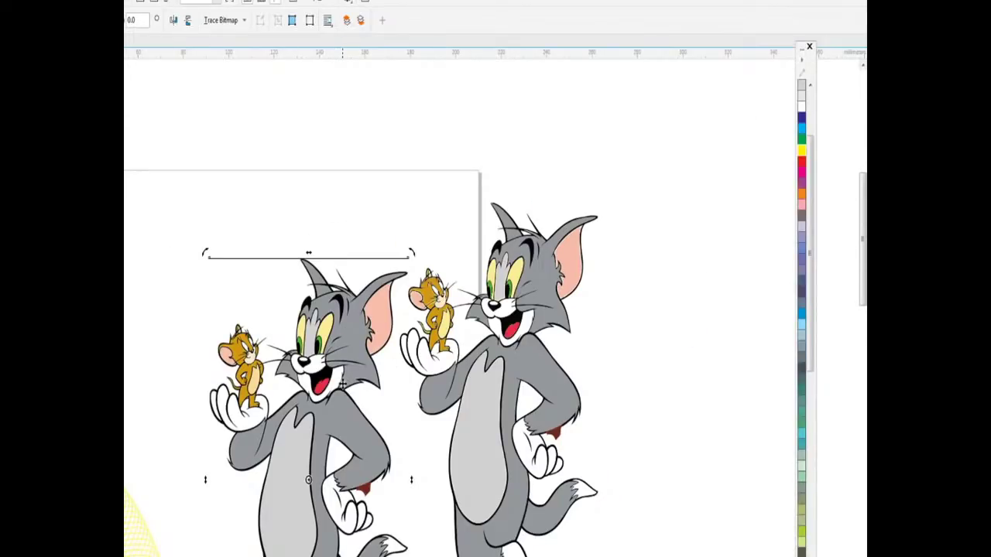
Delete the left Tom and Jerry copy and Ungroup All on the remaining one
{"action": "key", "text": "Delete"}
{"action": "left_click", "coordinate": [475, 389]}
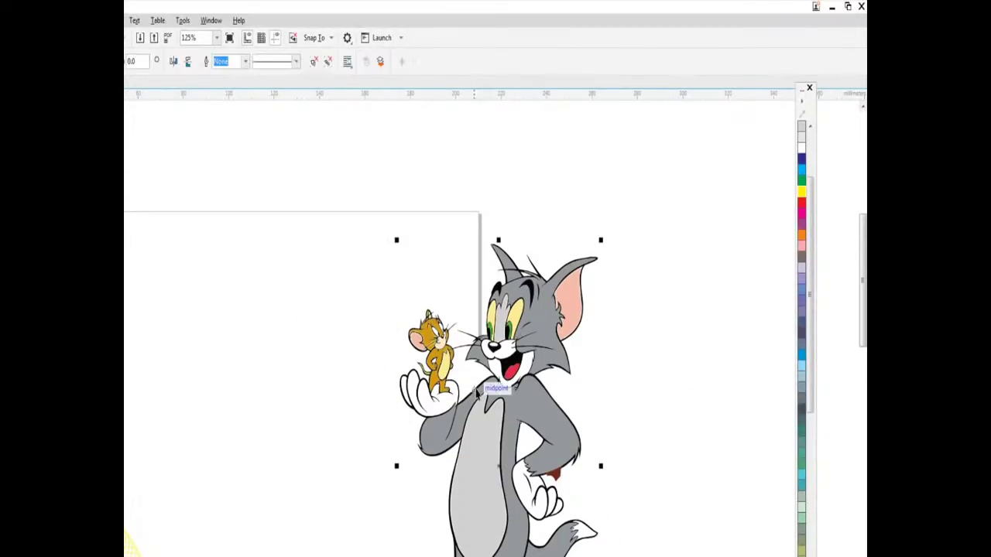
{"action": "right_click", "coordinate": [475, 389]}
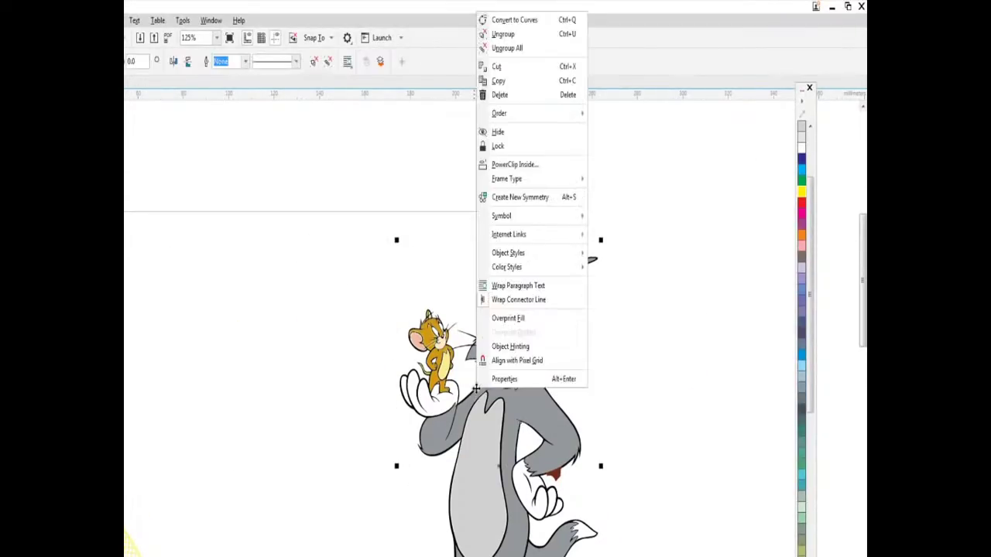
{"action": "left_click", "coordinate": [545, 51]}
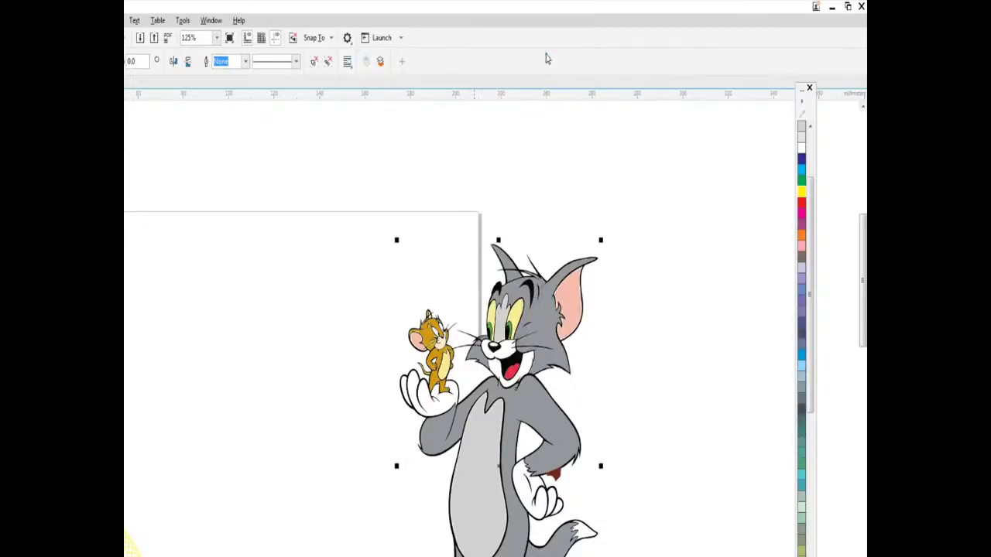
{"action": "left_click", "coordinate": [636, 224]}
{"action": "scroll", "coordinate": [461, 323], "scroll_direction": "up", "scroll_amount": 1}
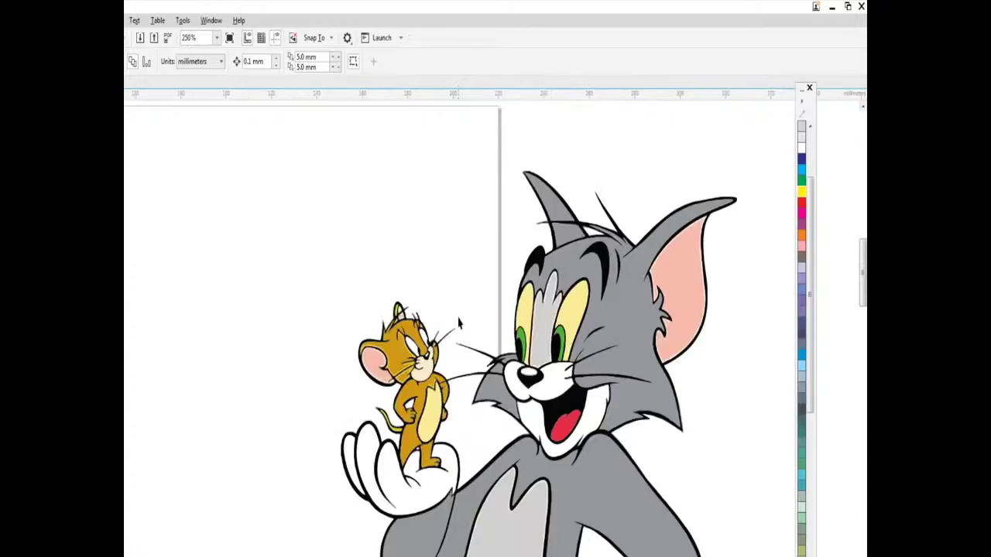
{"action": "scroll", "coordinate": [461, 324], "scroll_direction": "up", "scroll_amount": 1}
Fill Jerry's eye pink after trying yellow and blue, and Tom's muzzle dark blue-purple
{"action": "left_click", "coordinate": [394, 358]}
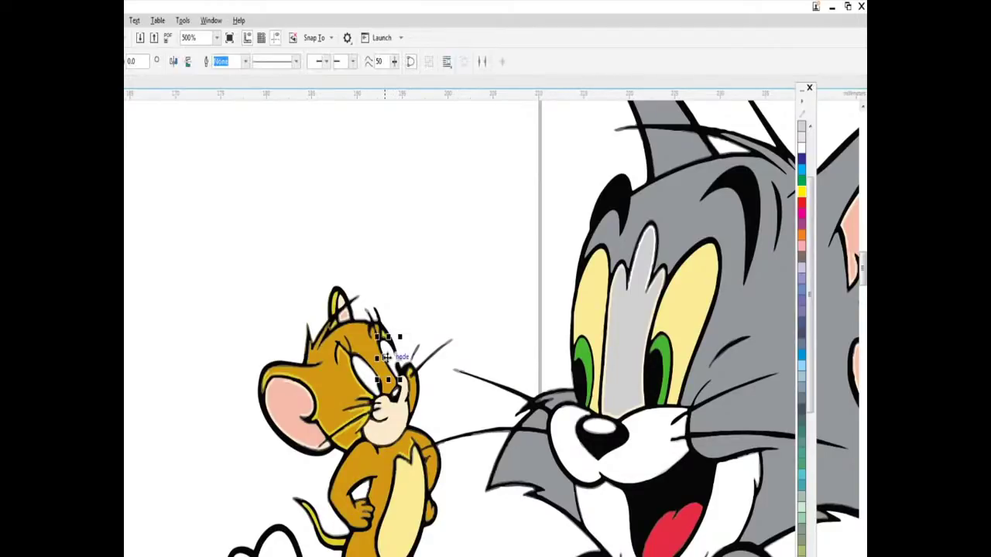
{"action": "left_click", "coordinate": [802, 191]}
{"action": "left_click", "coordinate": [802, 160]}
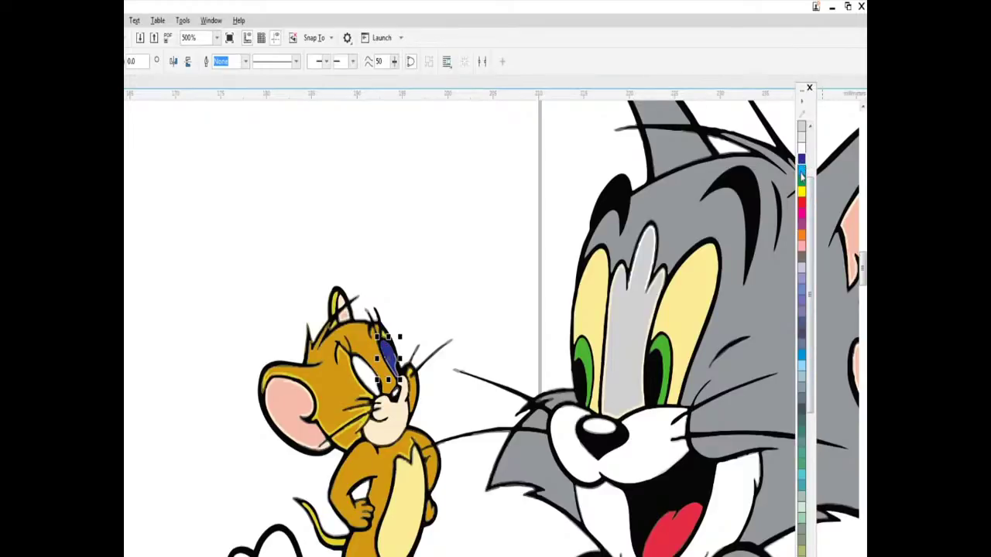
{"action": "left_click", "coordinate": [802, 190]}
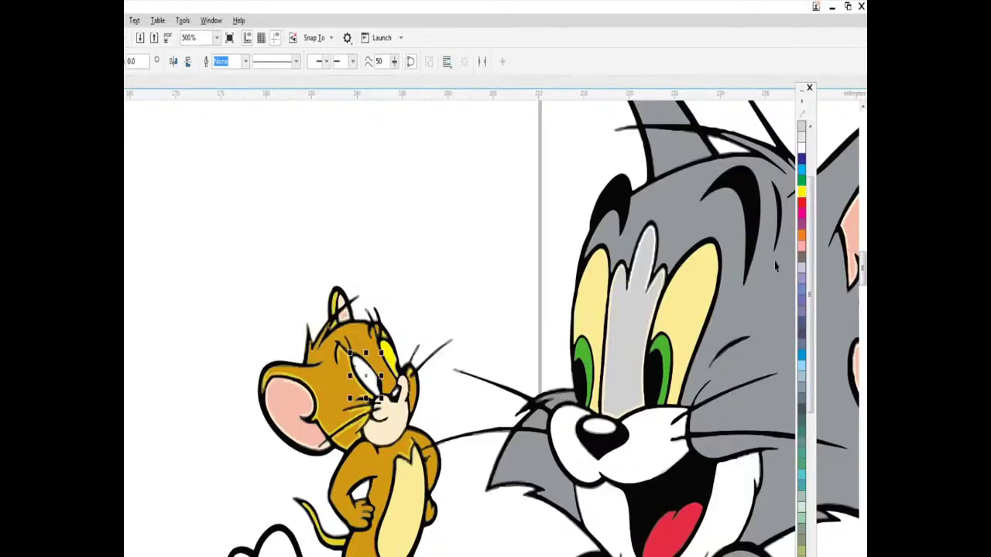
{"action": "left_click", "coordinate": [801, 245]}
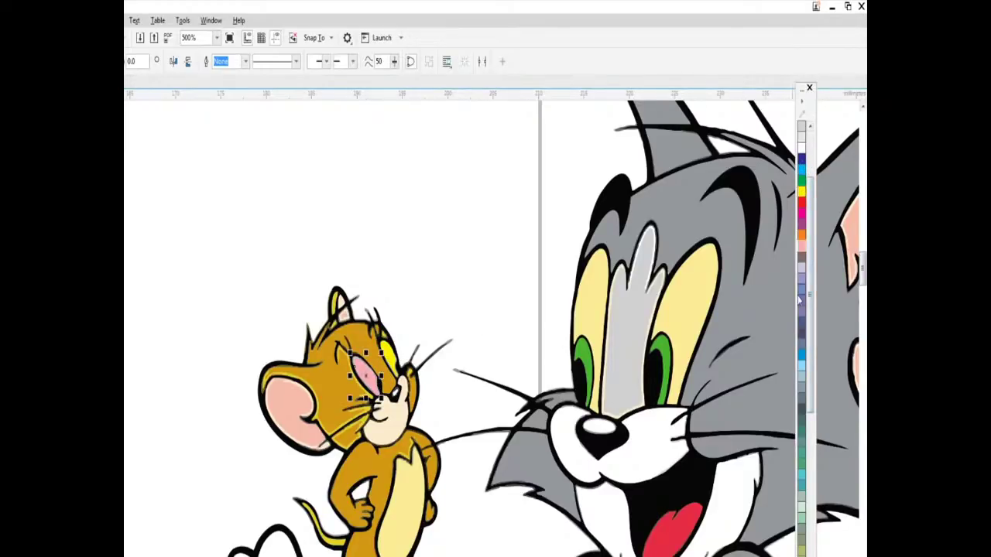
{"action": "left_click", "coordinate": [628, 432]}
{"action": "left_click", "coordinate": [803, 310]}
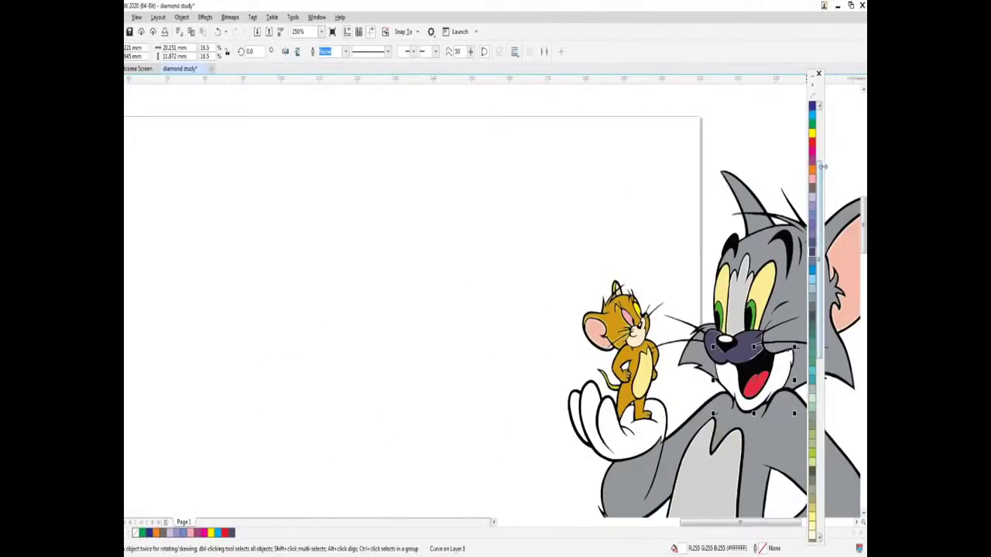
Fill Tom's mouth with red and his body with purple
{"action": "left_click", "coordinate": [812, 142]}
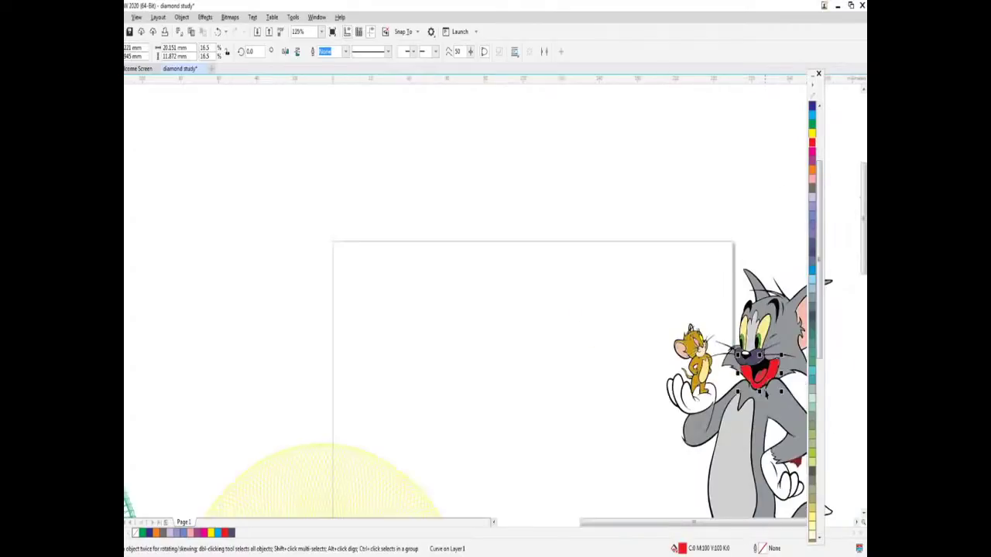
{"action": "scroll", "coordinate": [767, 372], "scroll_direction": "down", "scroll_amount": 2}
{"action": "left_click", "coordinate": [770, 415]}
{"action": "left_click", "coordinate": [811, 163]}
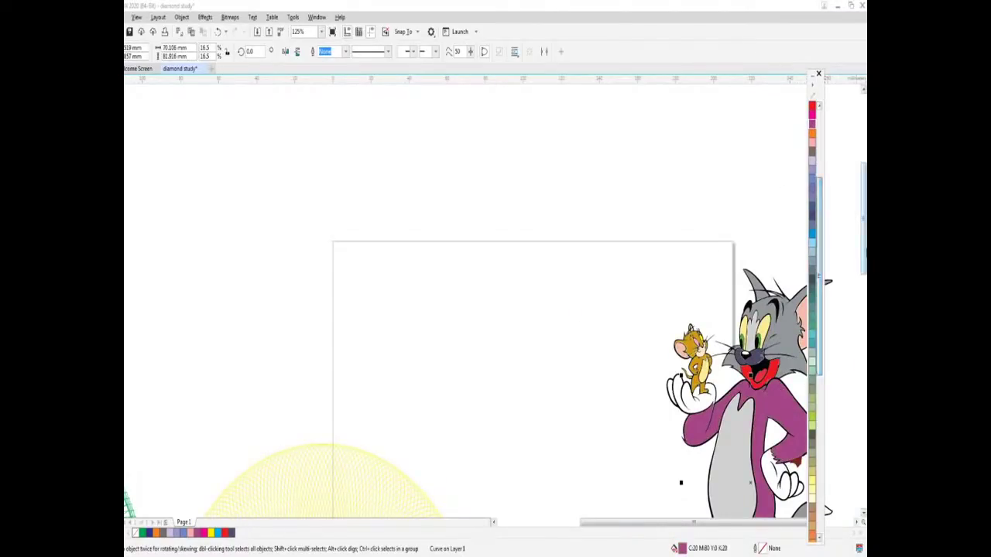
Colour Tom's foot teal, leg light blue and tail tip grey-blue, then marquee-select the artwork
{"action": "left_click", "coordinate": [864, 513]}
{"action": "left_click_drag", "start_coordinate": [673, 527], "coordinate": [700, 526]}
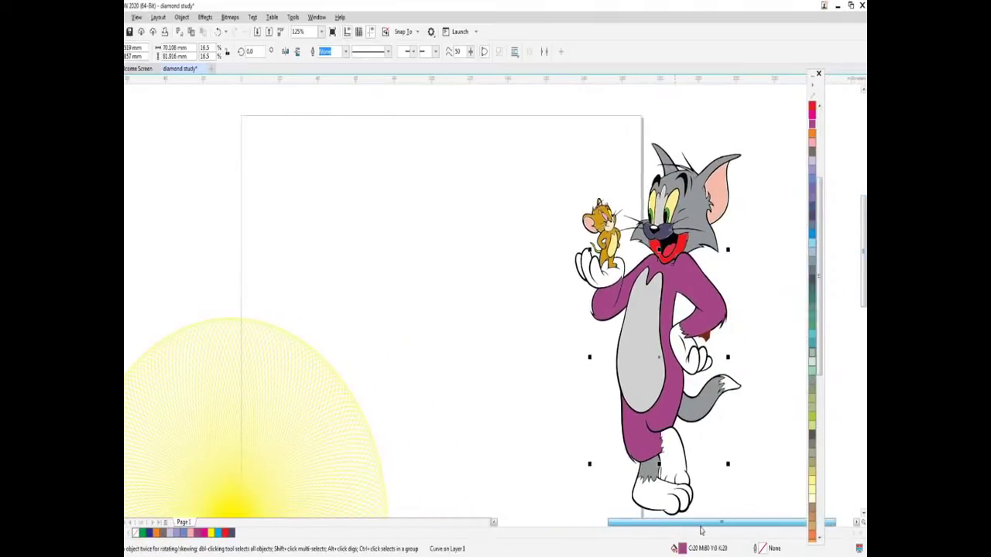
{"action": "left_click", "coordinate": [664, 505]}
{"action": "left_click", "coordinate": [811, 341]}
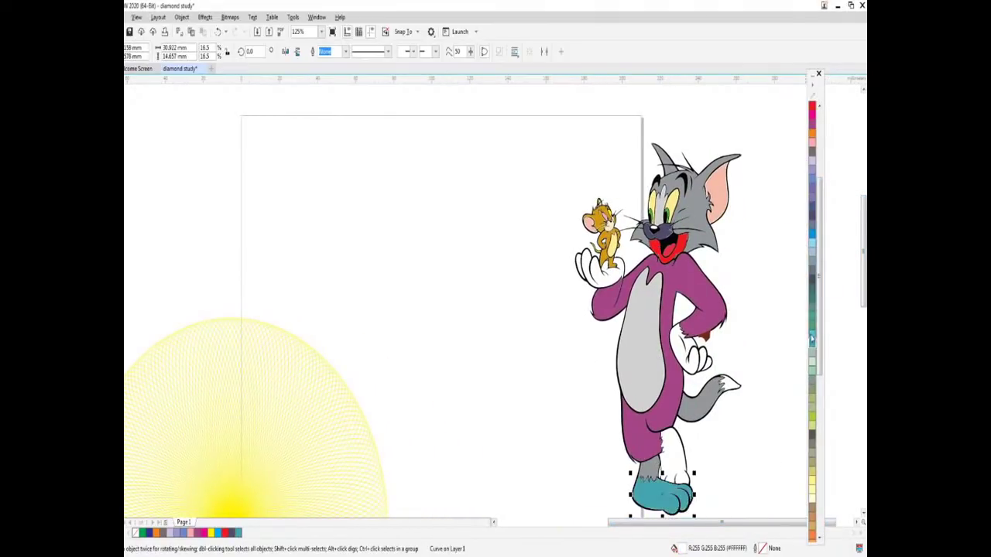
{"action": "key", "text": "Tab"}
{"action": "left_click", "coordinate": [812, 283]}
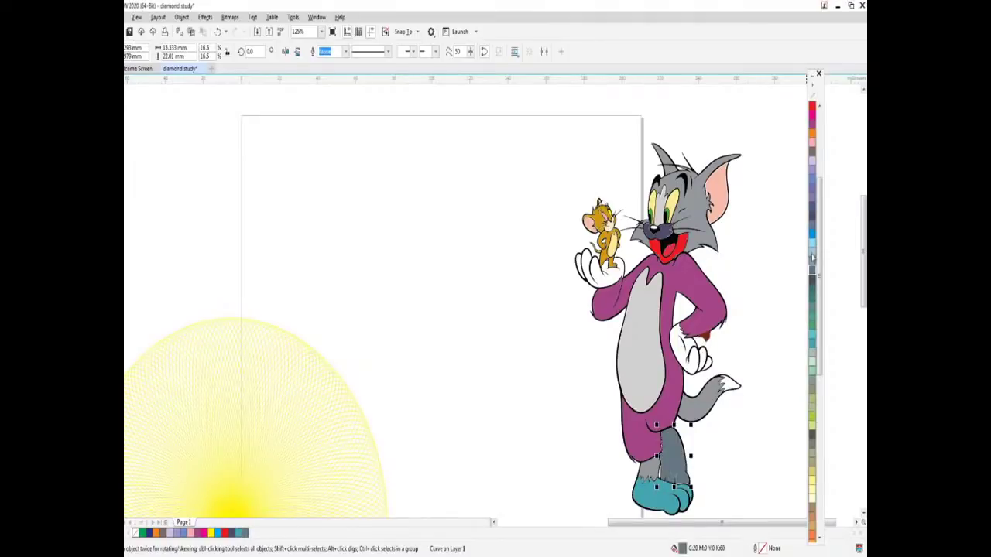
{"action": "left_click", "coordinate": [812, 244]}
{"action": "left_click", "coordinate": [736, 384]}
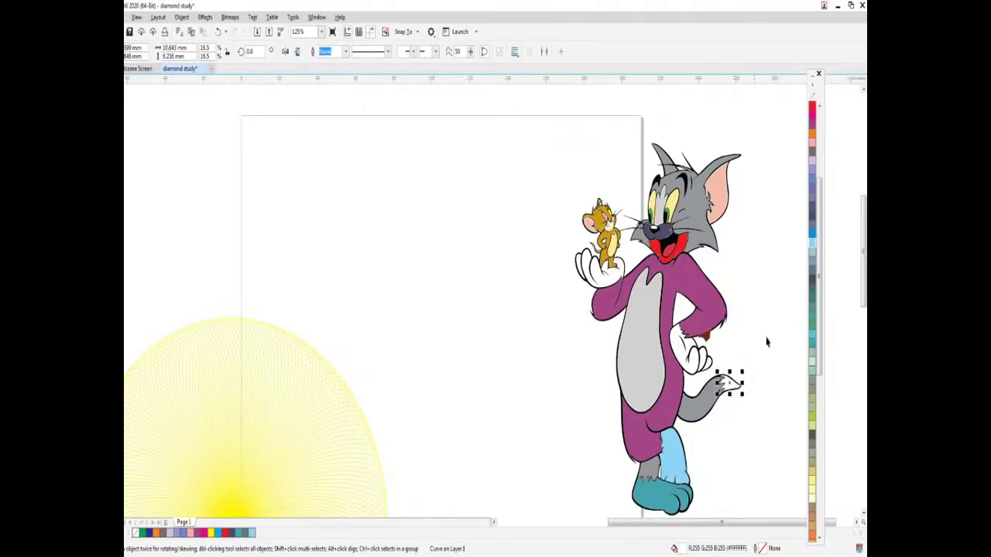
{"action": "left_click", "coordinate": [812, 254]}
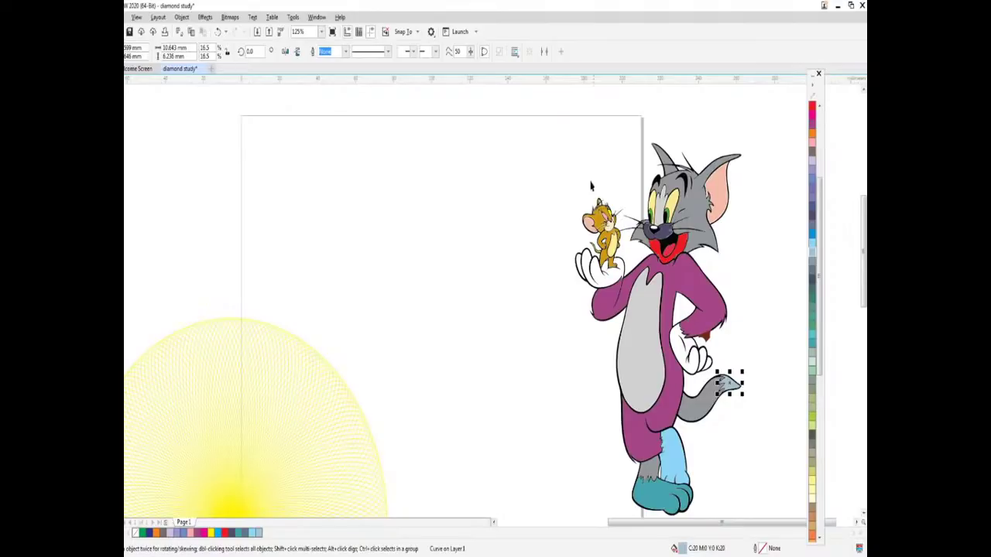
{"action": "left_click_drag", "start_coordinate": [542, 132], "coordinate": [777, 509]}
Delete the recoloured artwork and import the Tom and Jerry JPG from the Desktop onto the page
{"action": "key", "text": "Delete"}
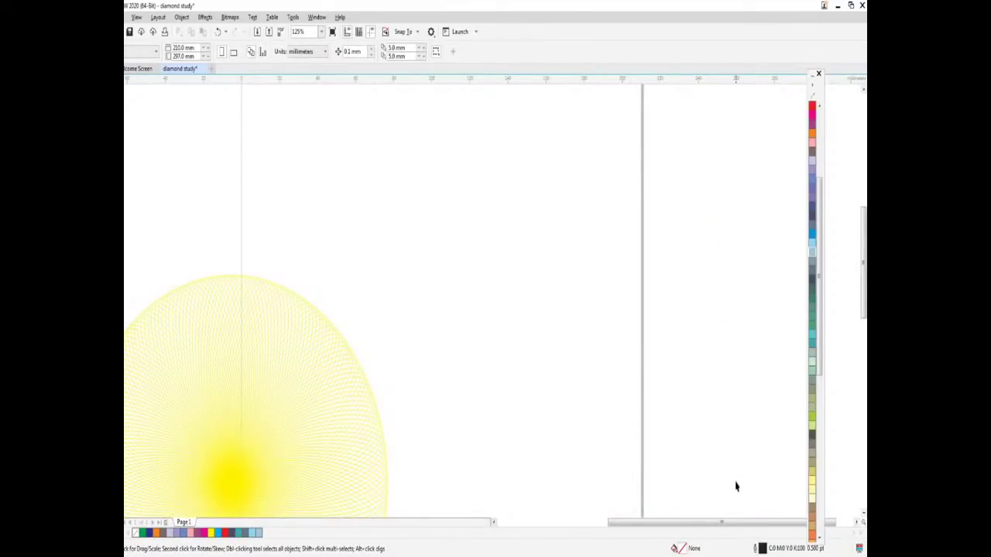
{"action": "left_click", "coordinate": [132, 17]}
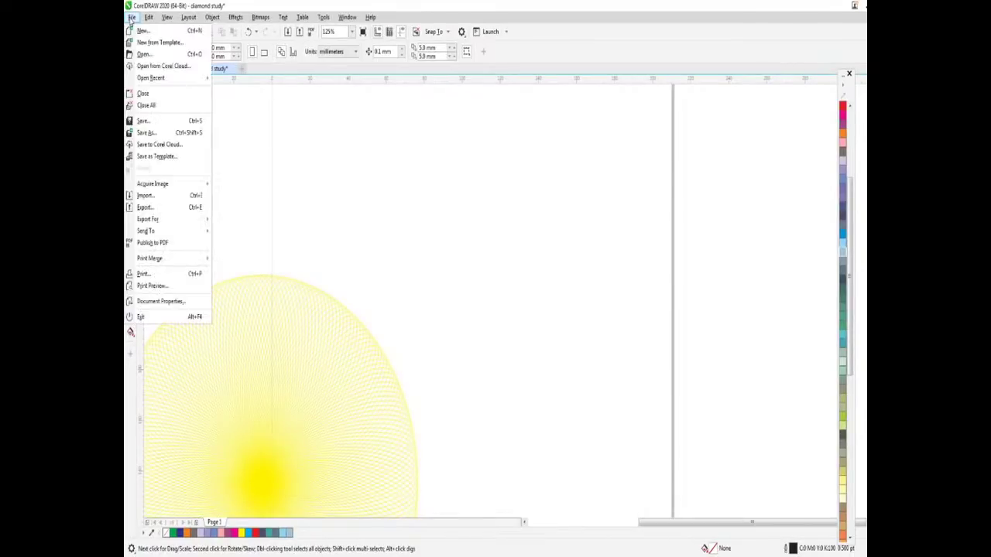
{"action": "left_click", "coordinate": [167, 195]}
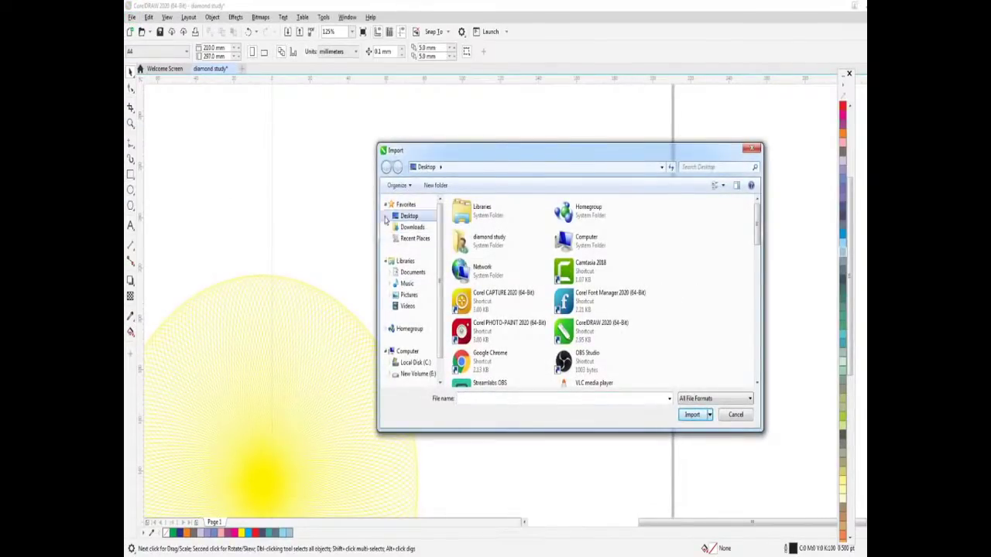
{"action": "scroll", "coordinate": [681, 309], "scroll_direction": "down", "scroll_amount": 10}
{"action": "scroll", "coordinate": [492, 348], "scroll_direction": "down", "scroll_amount": 5}
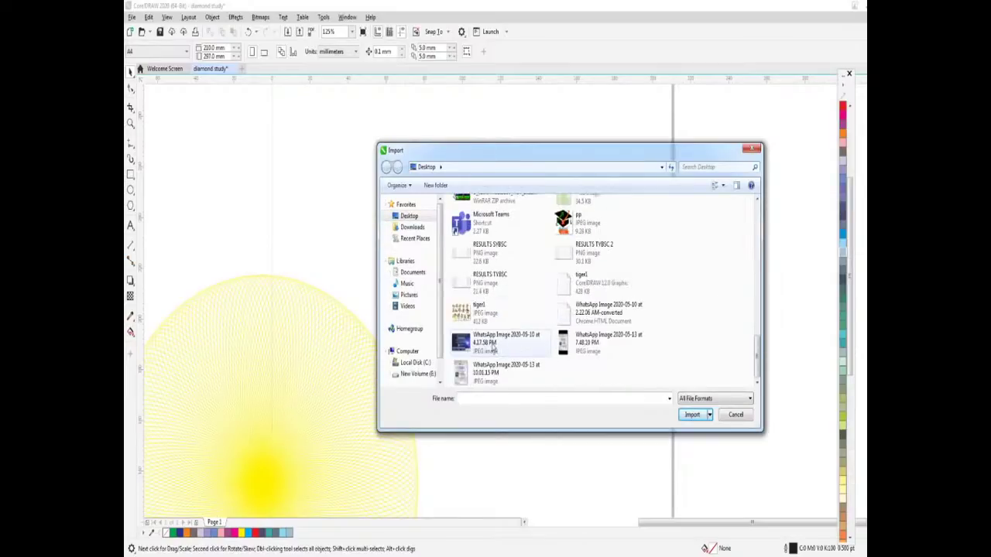
{"action": "scroll", "coordinate": [492, 349], "scroll_direction": "down", "scroll_amount": 5}
{"action": "double_click", "coordinate": [493, 236]}
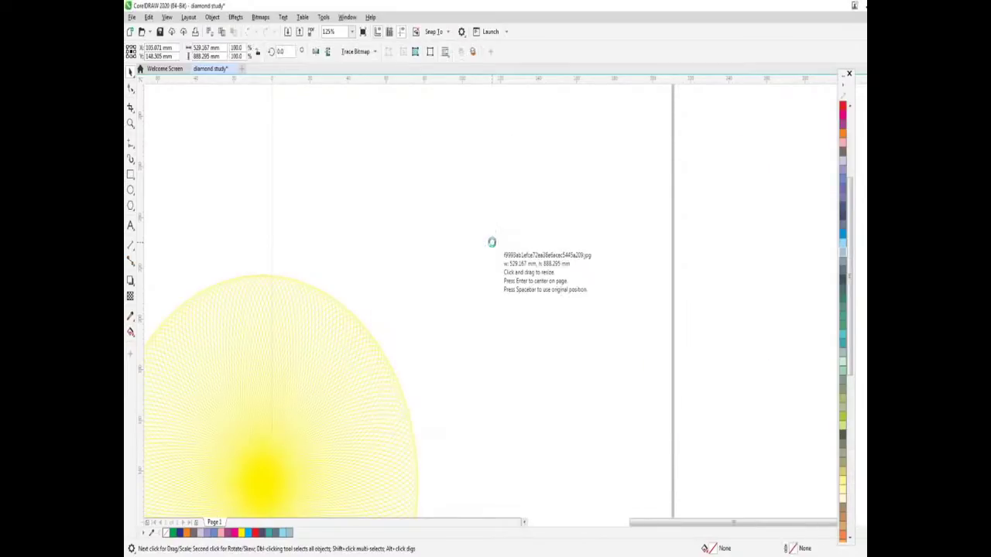
{"action": "left_click_drag", "start_coordinate": [464, 157], "coordinate": [612, 366]}
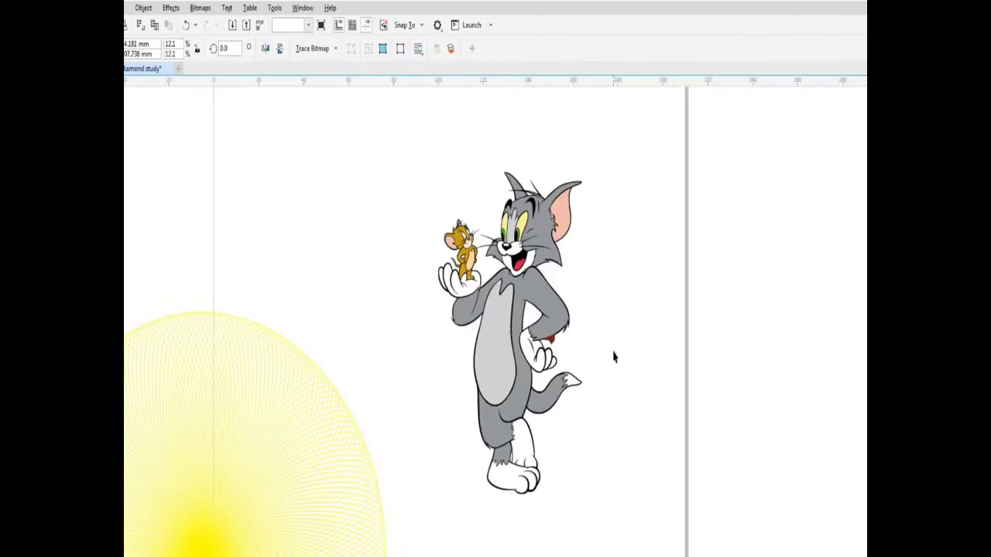
Run a PowerTRACE Logo outline trace on the imported picture, keeping the before-and-after preview
{"action": "right_click", "coordinate": [503, 314]}
{"action": "mouse_move", "coordinate": [536, 323]}
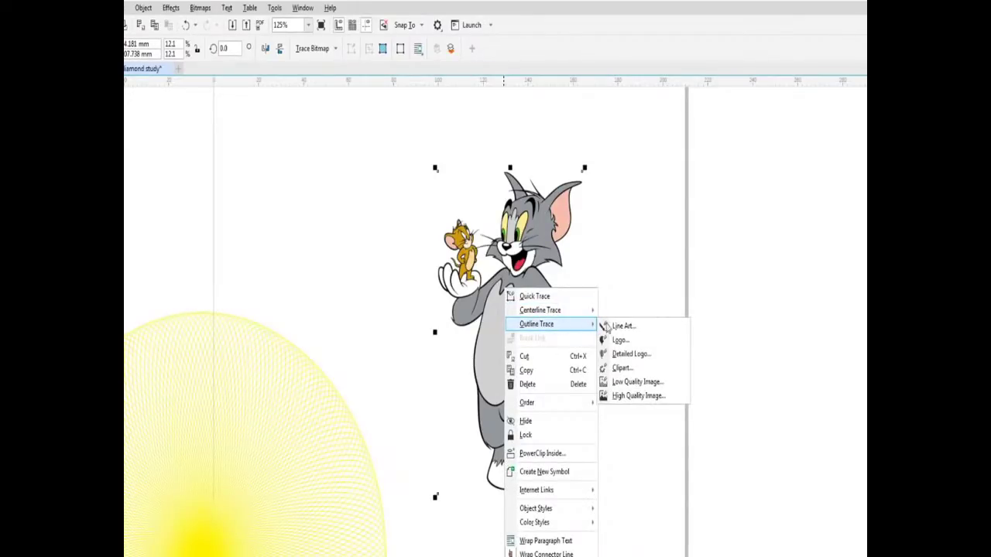
{"action": "left_click", "coordinate": [643, 341]}
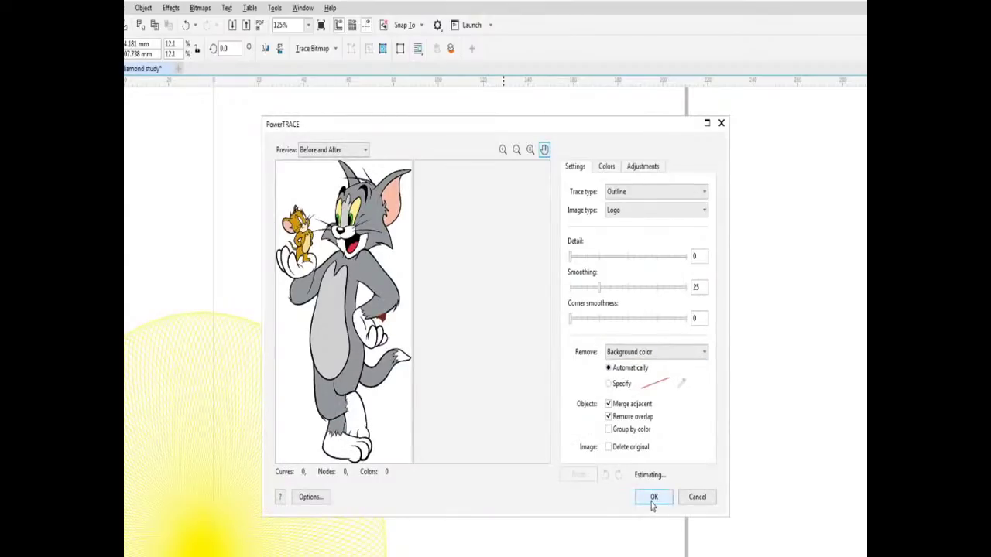
{"action": "left_click", "coordinate": [654, 498]}
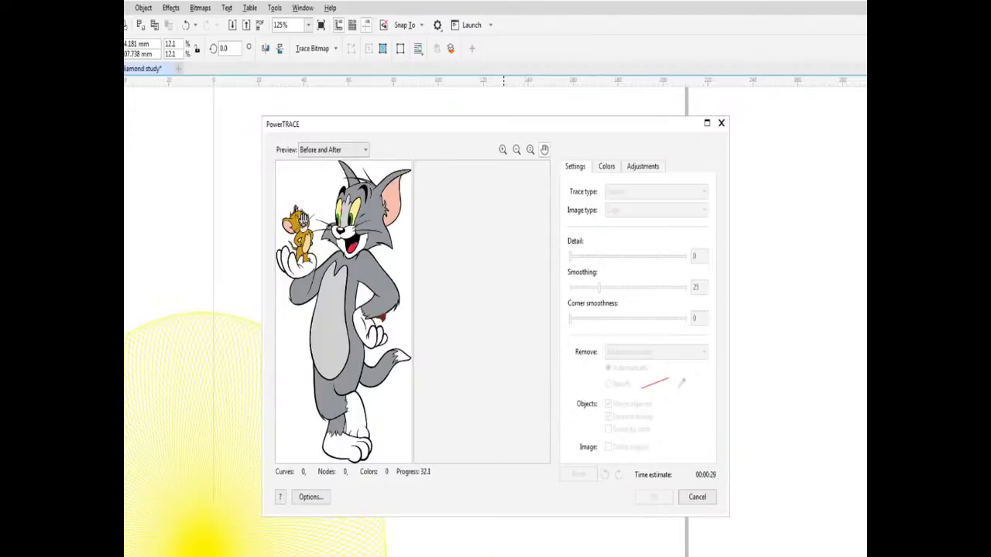
{"action": "left_click", "coordinate": [325, 150]}
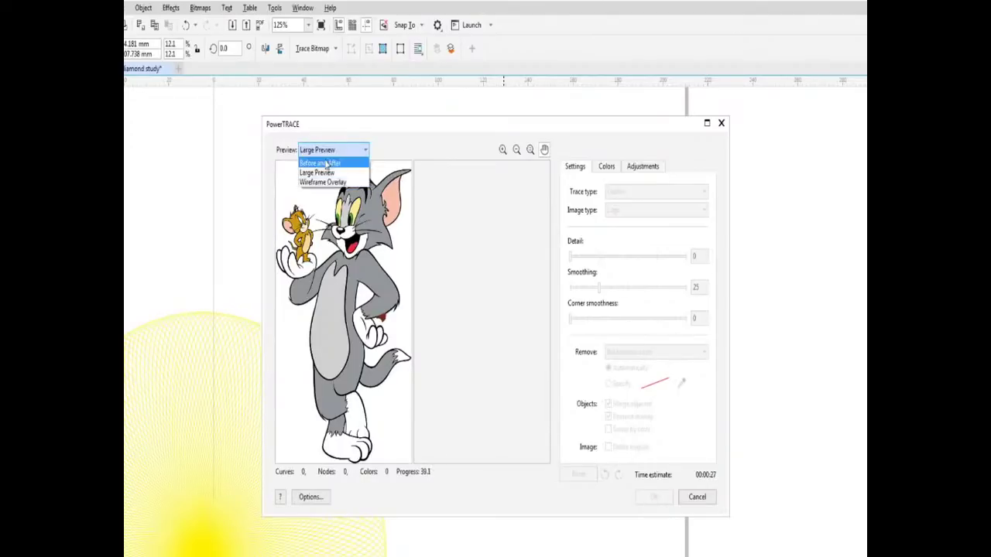
{"action": "left_click", "coordinate": [336, 144]}
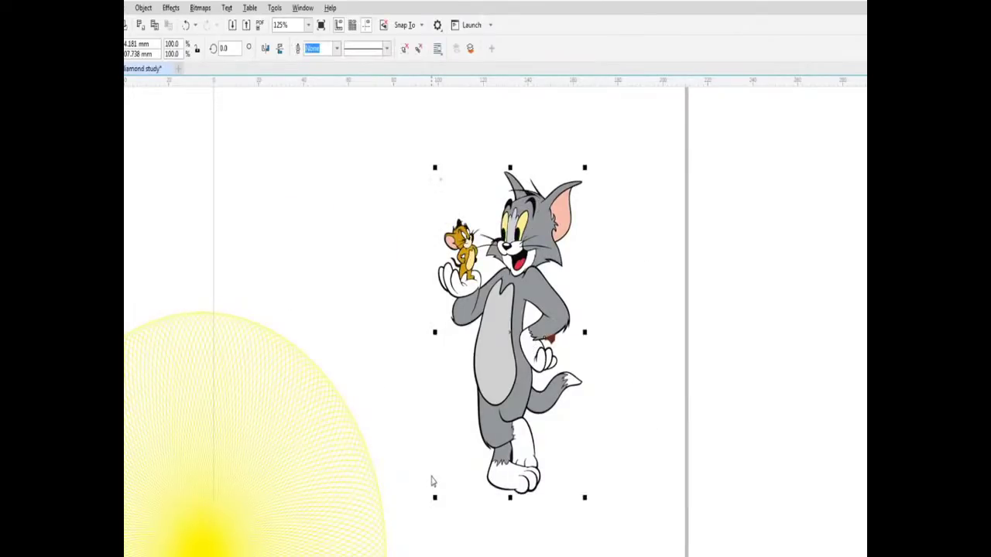
Drag the traced copy right of the original bitmap and zoom in on Jerry's details
{"action": "left_click_drag", "start_coordinate": [514, 329], "coordinate": [731, 360]}
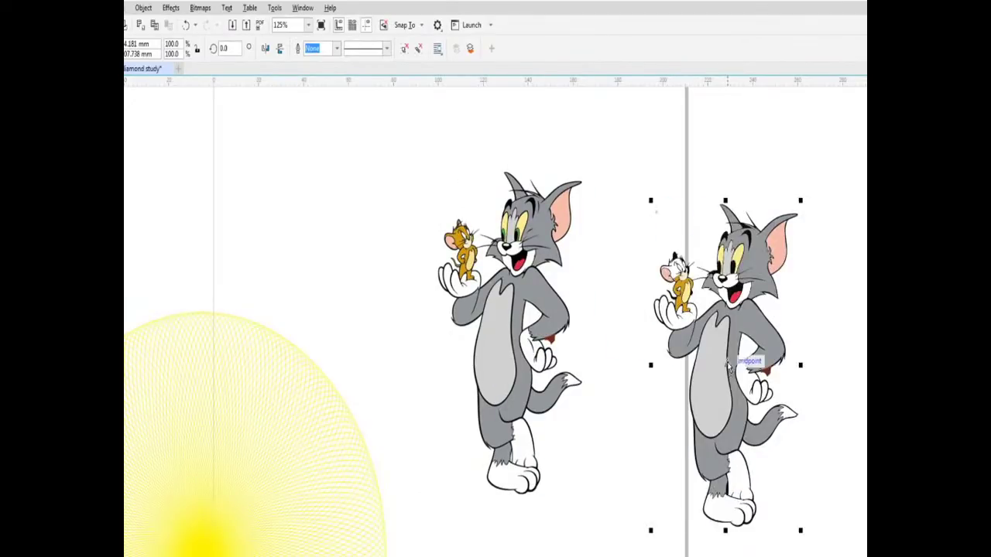
{"action": "scroll", "coordinate": [720, 292], "scroll_direction": "up", "scroll_amount": 2}
{"action": "scroll", "coordinate": [720, 293], "scroll_direction": "up", "scroll_amount": 2}
{"action": "scroll", "coordinate": [484, 198], "scroll_direction": "down", "scroll_amount": 2}
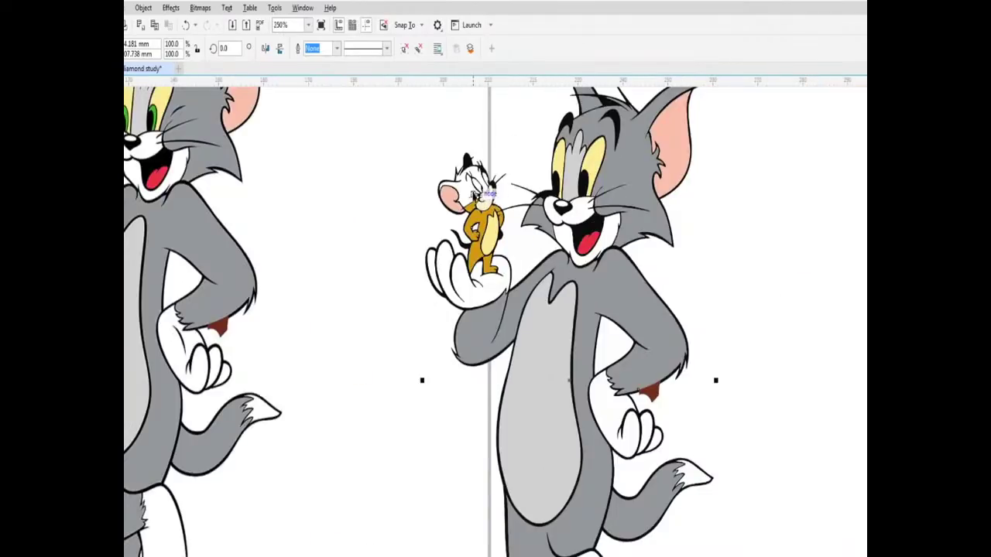
{"action": "scroll", "coordinate": [483, 198], "scroll_direction": "up", "scroll_amount": 2}
{"action": "scroll", "coordinate": [460, 185], "scroll_direction": "up", "scroll_amount": 3}
{"action": "scroll", "coordinate": [460, 186], "scroll_direction": "down", "scroll_amount": 2}
{"action": "scroll", "coordinate": [484, 194], "scroll_direction": "down", "scroll_amount": 2}
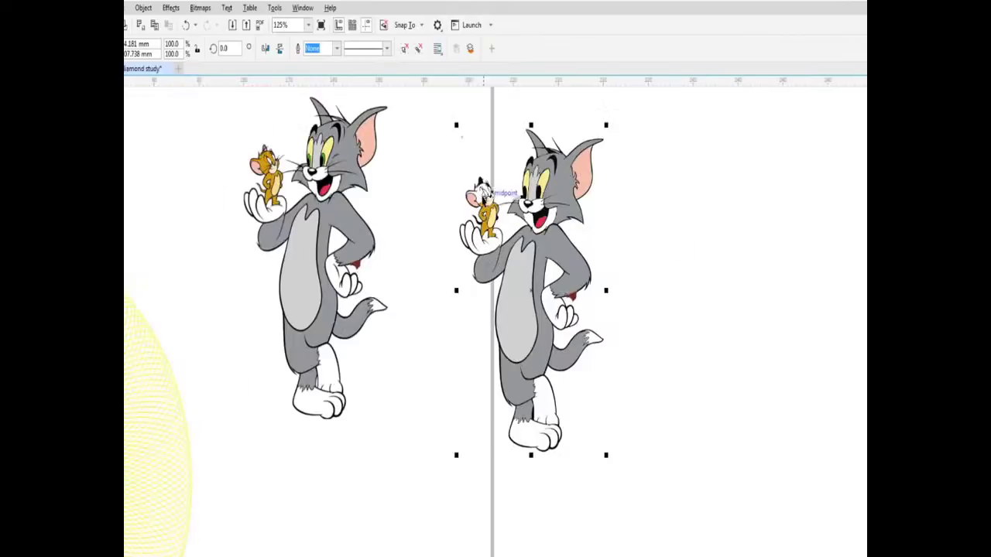
{"action": "scroll", "coordinate": [295, 169], "scroll_direction": "up", "scroll_amount": 1}
{"action": "scroll", "coordinate": [295, 168], "scroll_direction": "down", "scroll_amount": 2}
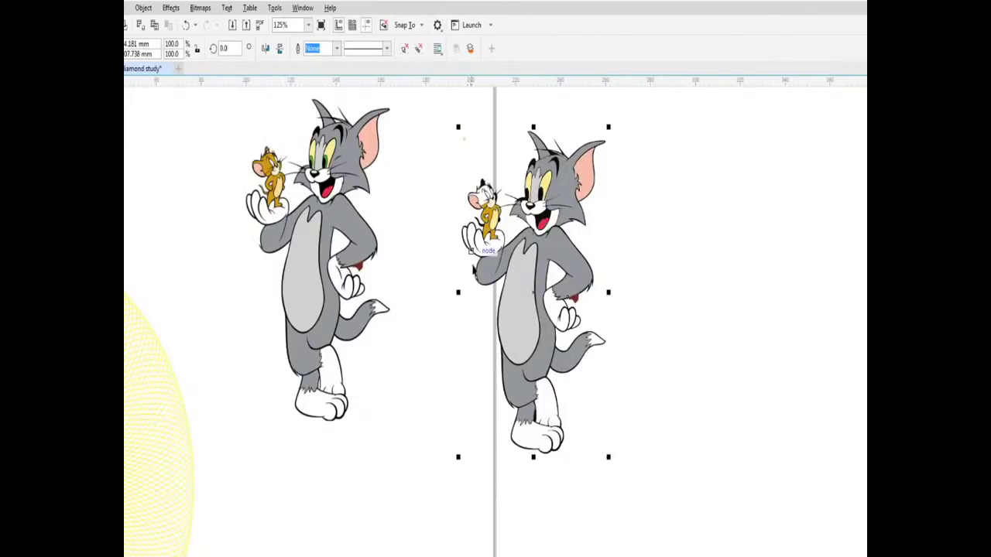
{"action": "scroll", "coordinate": [668, 530], "scroll_direction": "left", "scroll_amount": 3}
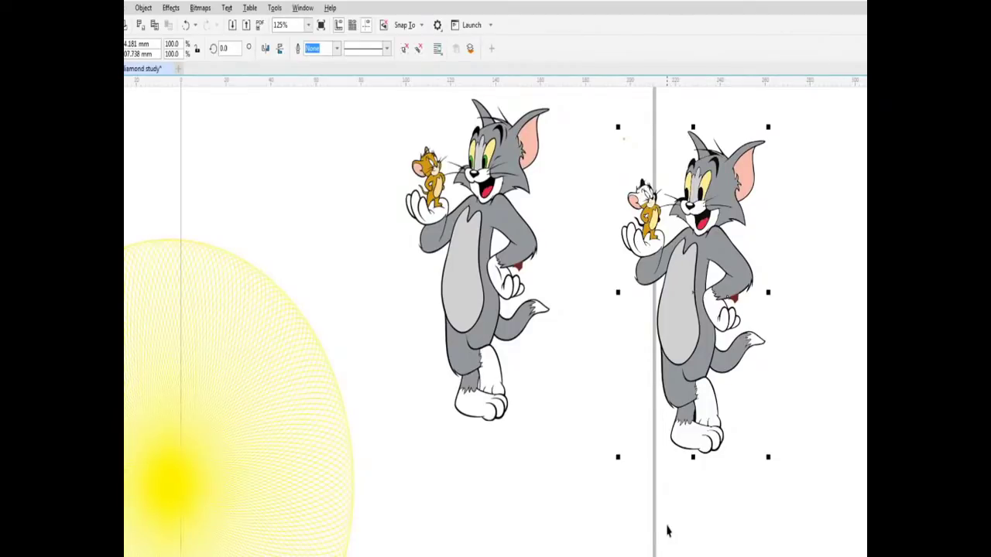
Quick Trace the left Tom and Jerry bitmap and drag the traced vector group to the upper right
{"action": "right_click", "coordinate": [457, 303]}
{"action": "mouse_move", "coordinate": [490, 323]}
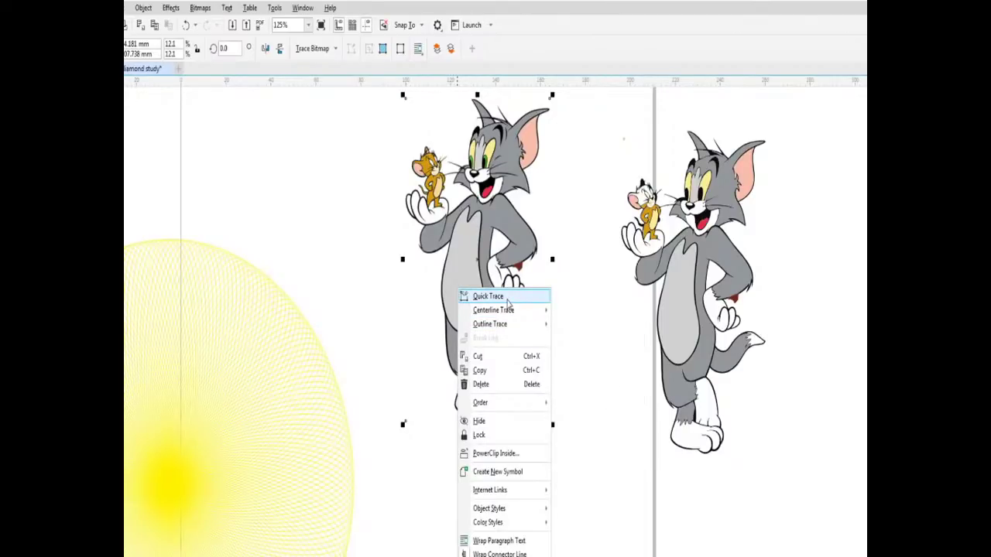
{"action": "left_click", "coordinate": [507, 304]}
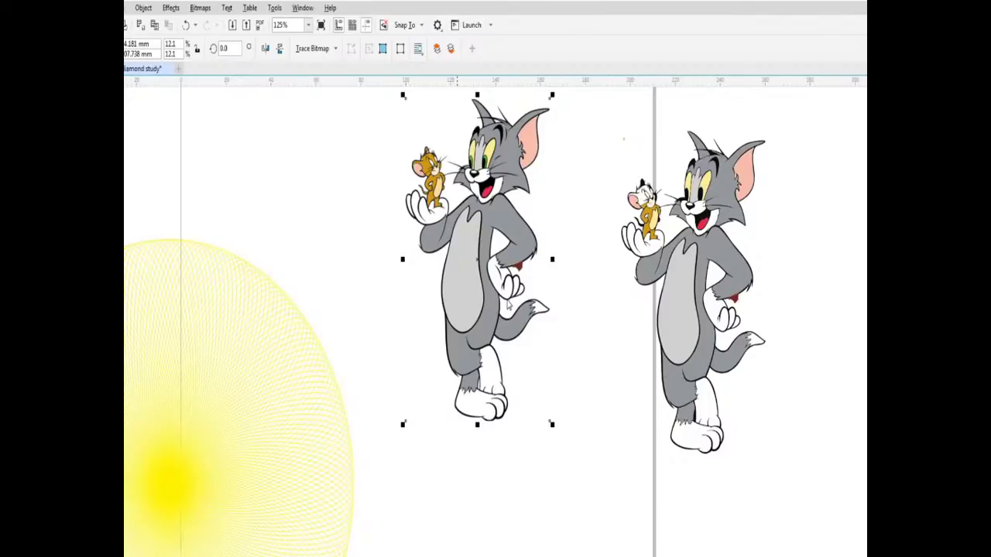
{"action": "left_click", "coordinate": [507, 306]}
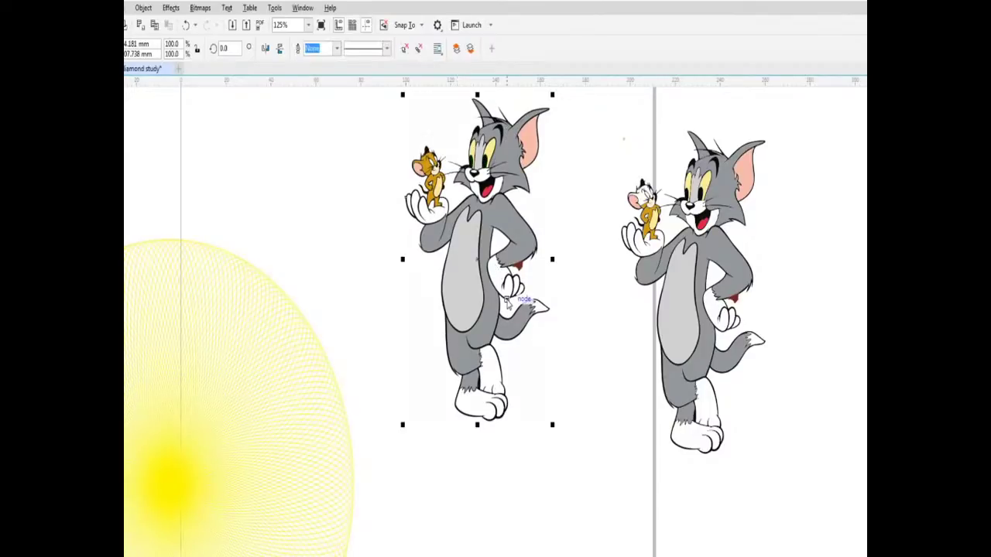
{"action": "left_click_drag", "start_coordinate": [507, 305], "coordinate": [605, 538]}
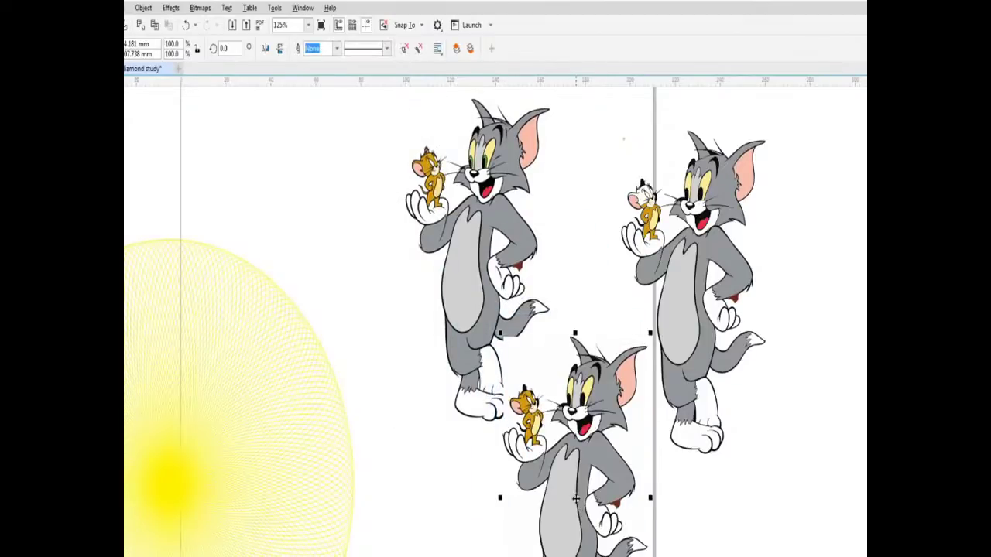
{"action": "scroll", "coordinate": [575, 499], "scroll_direction": "down", "scroll_amount": 2}
{"action": "left_click_drag", "start_coordinate": [575, 500], "coordinate": [769, 305]}
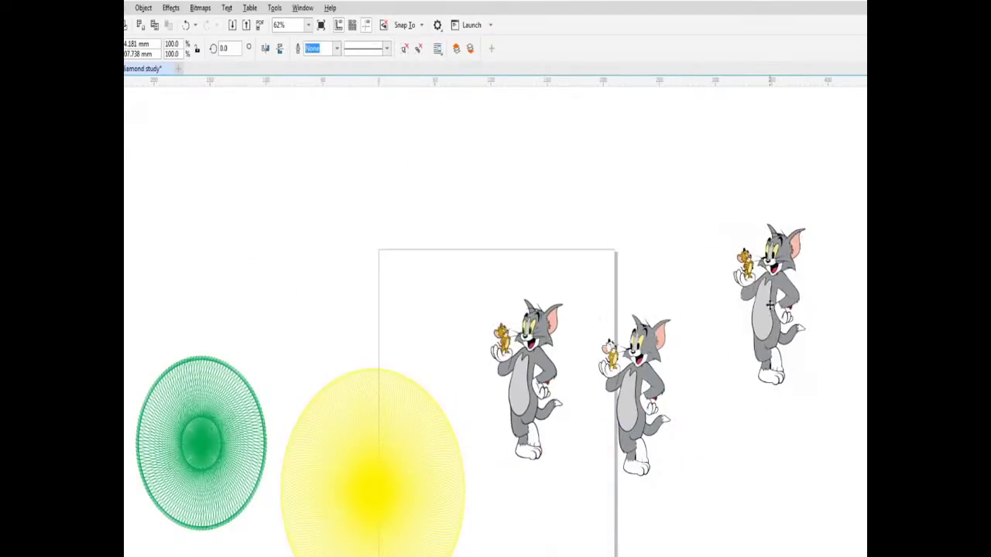
Ungroup All on the upper-right traced Tom group
{"action": "scroll", "coordinate": [768, 304], "scroll_direction": "up", "scroll_amount": 2}
{"action": "right_click", "coordinate": [769, 304]}
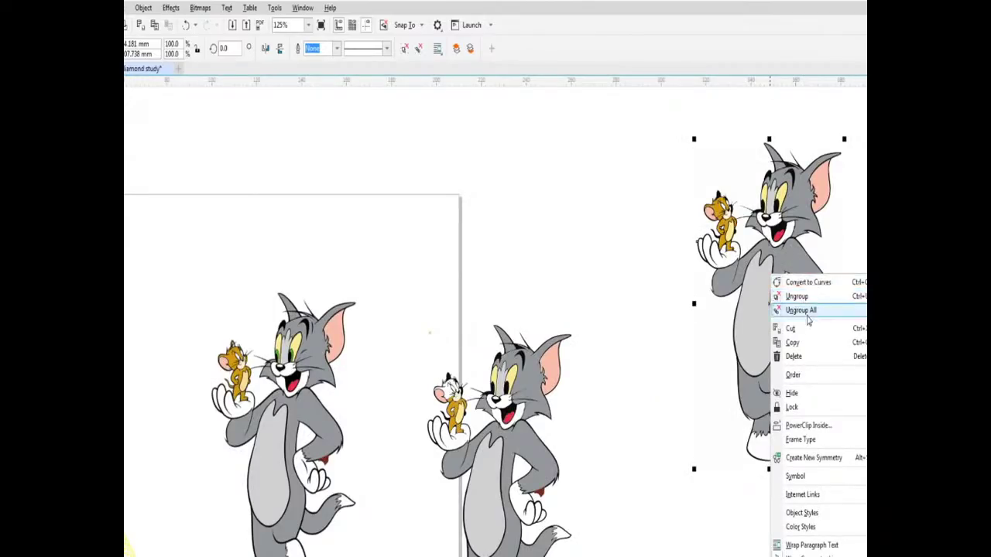
{"action": "left_click", "coordinate": [790, 310]}
Pull apart the grey belly, black outline and a yellow Jerry piece, then move the original image up-right
{"action": "left_click_drag", "start_coordinate": [756, 335], "coordinate": [674, 387]}
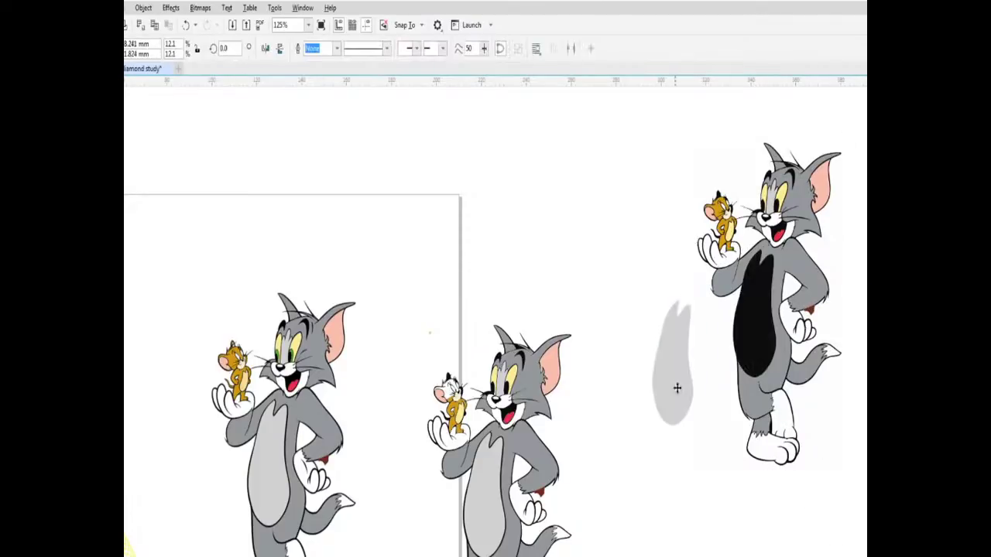
{"action": "left_click_drag", "start_coordinate": [757, 347], "coordinate": [697, 496]}
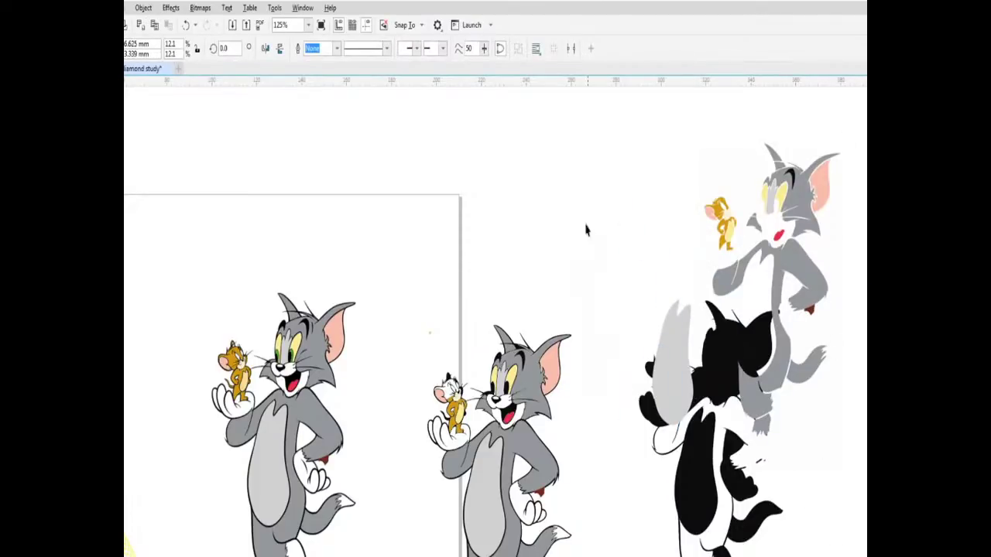
{"action": "left_click_drag", "start_coordinate": [726, 226], "coordinate": [723, 340]}
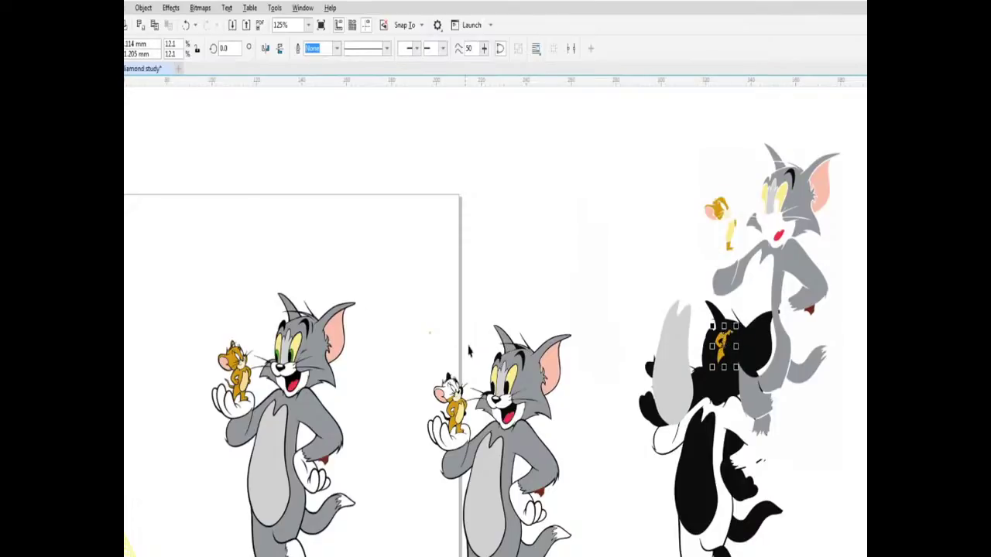
{"action": "left_click", "coordinate": [302, 364]}
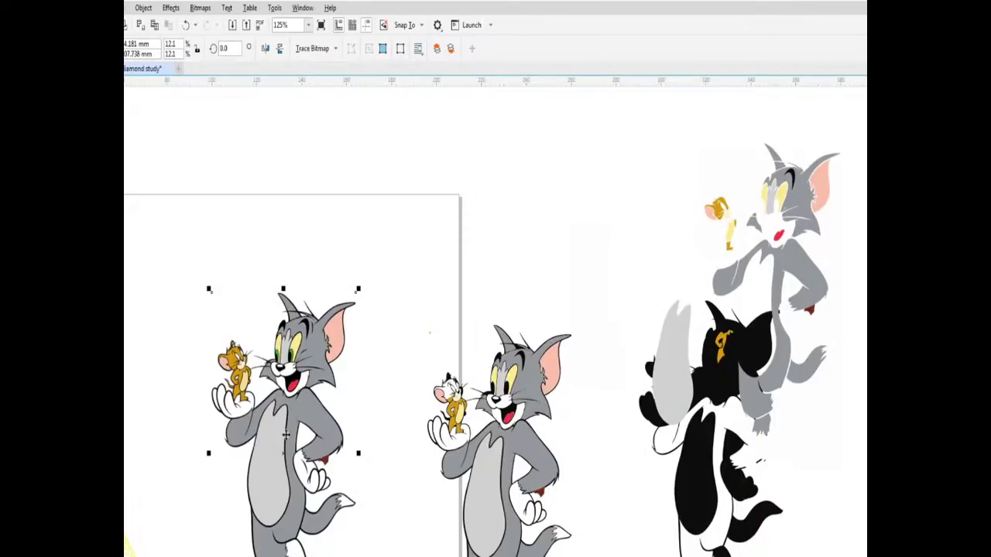
{"action": "mouse_move", "coordinate": [284, 435]}
{"action": "left_mouse_down"}
{"action": "mouse_move", "coordinate": [395, 296]}
{"action": "mouse_move", "coordinate": [379, 314]}
{"action": "left_mouse_up"}
Open and dismiss the original image's trace options, zoom out and deselect everything
{"action": "right_click", "coordinate": [380, 315]}
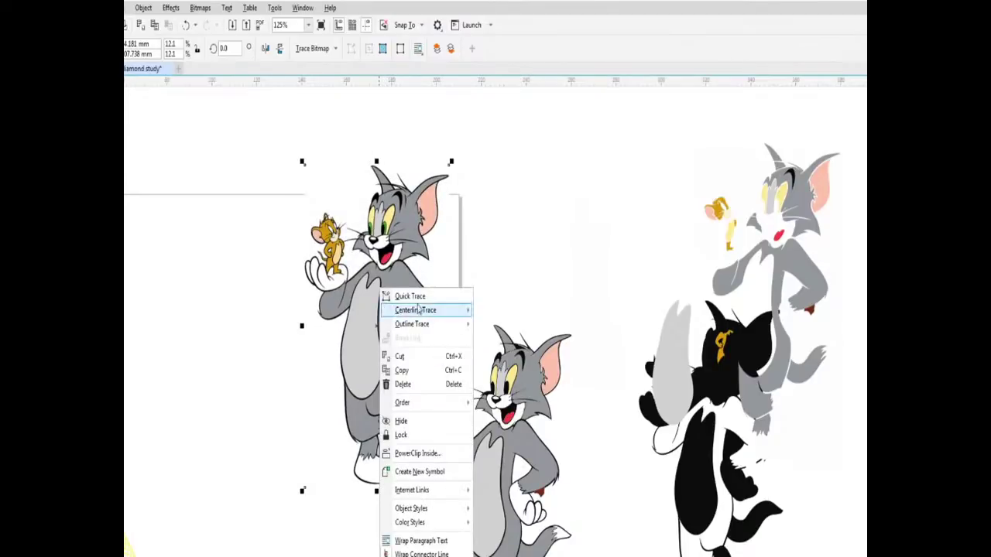
{"action": "left_click", "coordinate": [363, 309]}
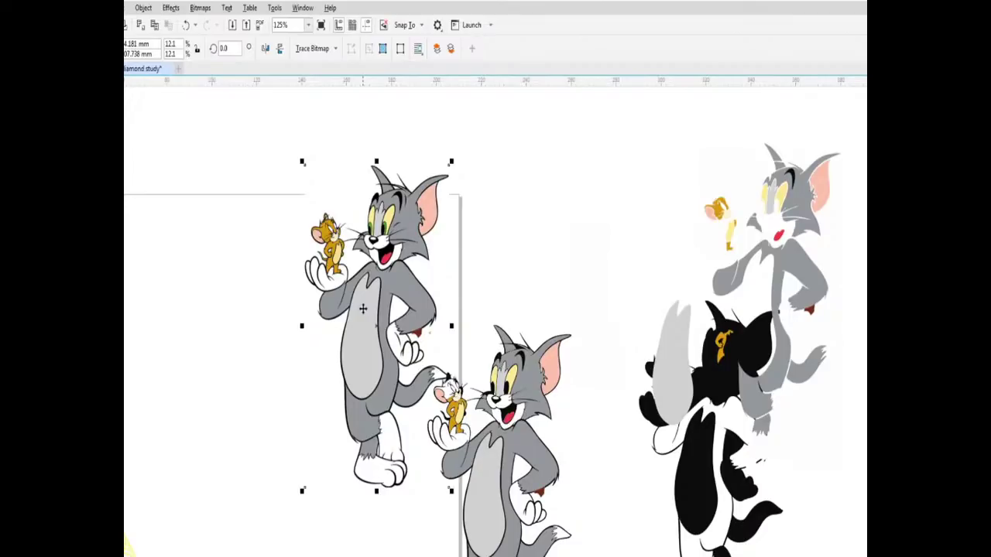
{"action": "scroll", "coordinate": [363, 309], "scroll_direction": "down", "scroll_amount": 2}
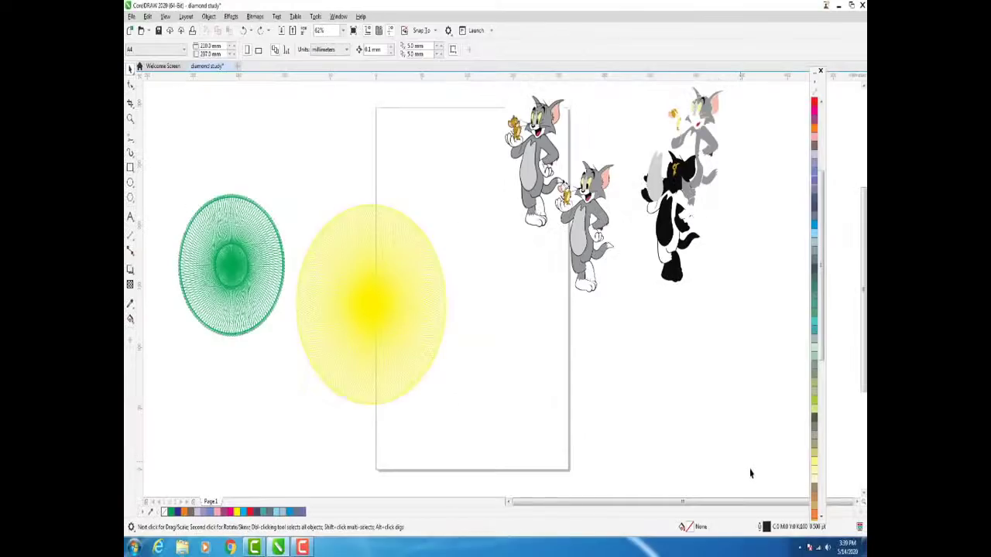
{"action": "left_click", "coordinate": [744, 465]}
Marquee-select every rosette, Tom and Jerry image and traced piece, and delete them
{"action": "left_click_drag", "start_coordinate": [778, 479], "coordinate": [217, 101]}
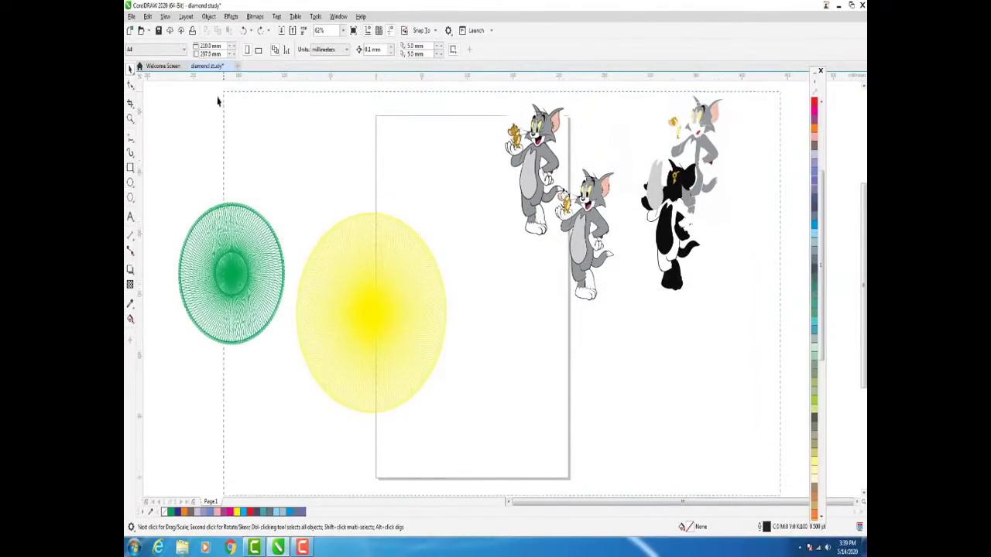
{"action": "left_click_drag", "start_coordinate": [217, 100], "coordinate": [177, 94]}
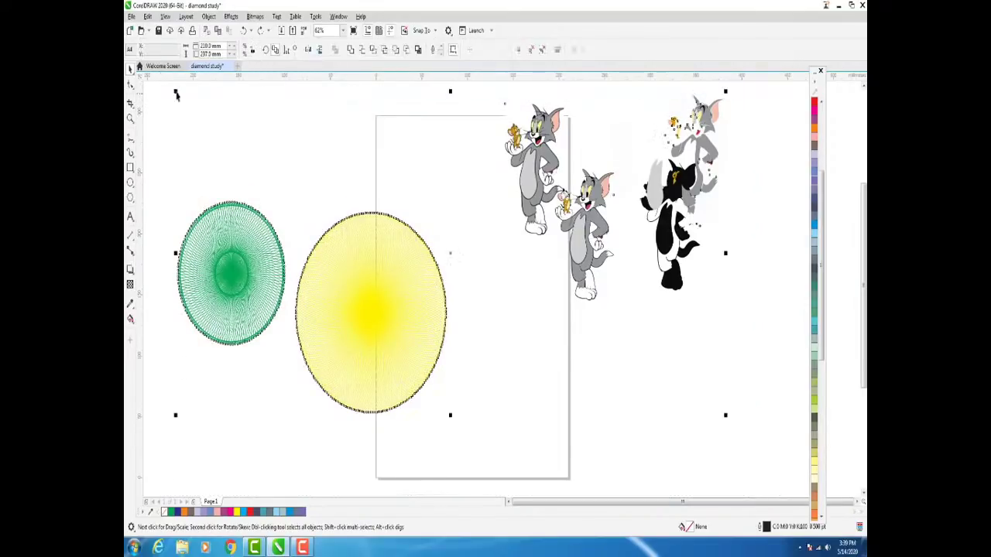
{"action": "key", "text": "Delete"}
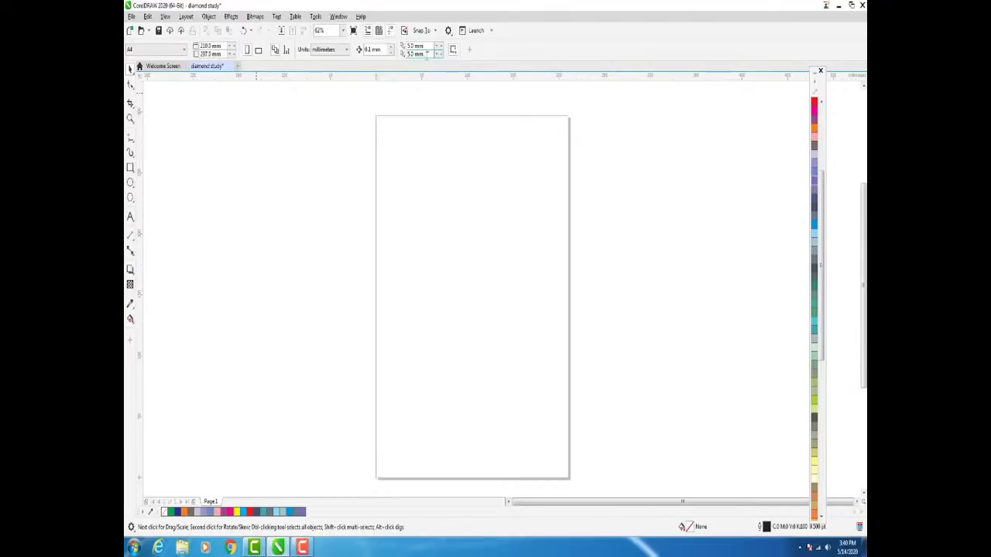
Draw an ellipse left of the page and set its width and height to 80 mm
{"action": "left_click", "coordinate": [132, 185]}
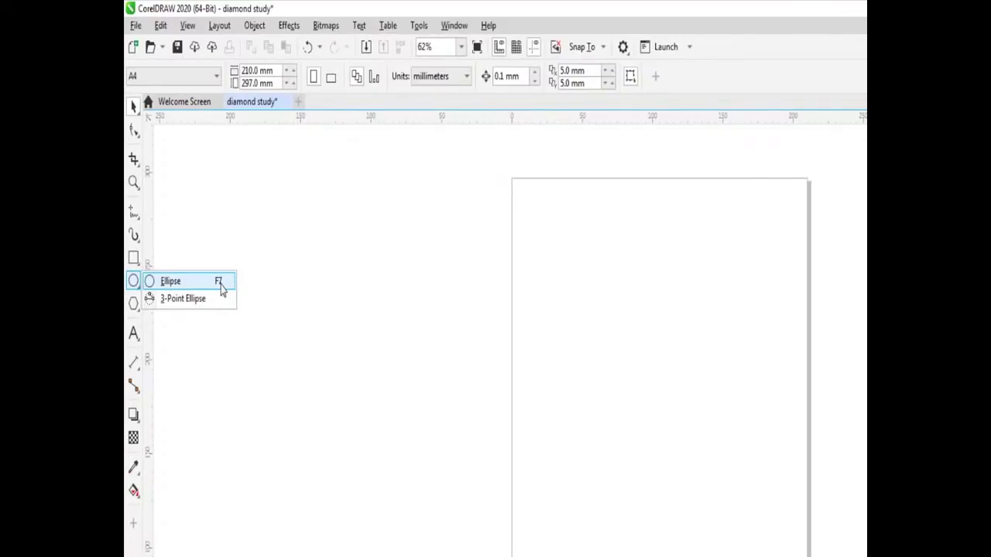
{"action": "left_click", "coordinate": [220, 282]}
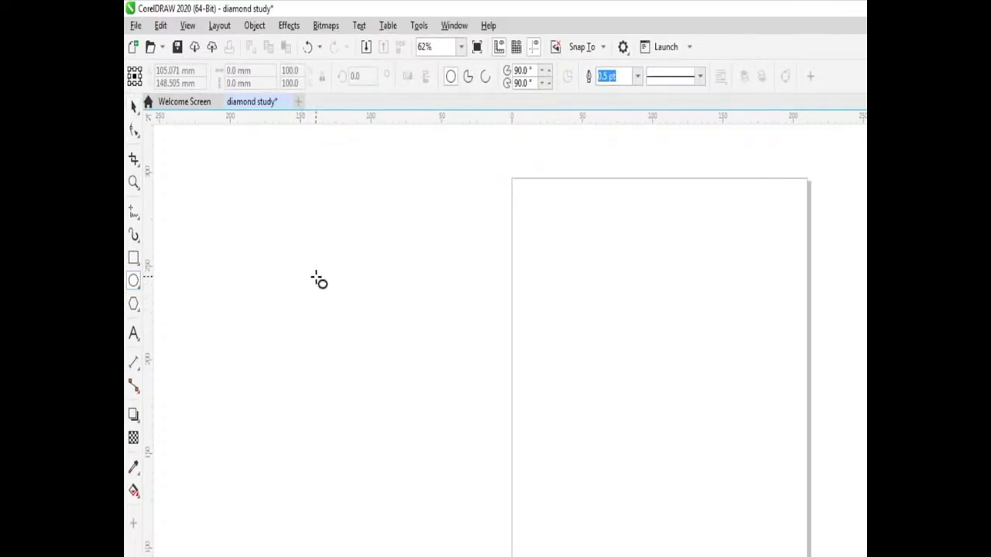
{"action": "left_click_drag", "start_coordinate": [316, 277], "coordinate": [425, 382]}
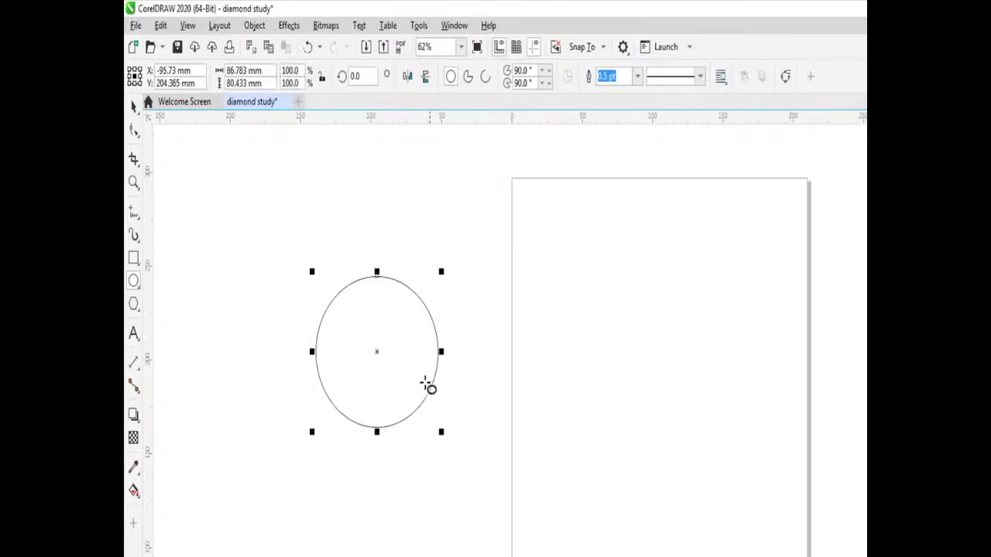
{"action": "double_click", "coordinate": [269, 71]}
{"action": "type", "text": "80"}
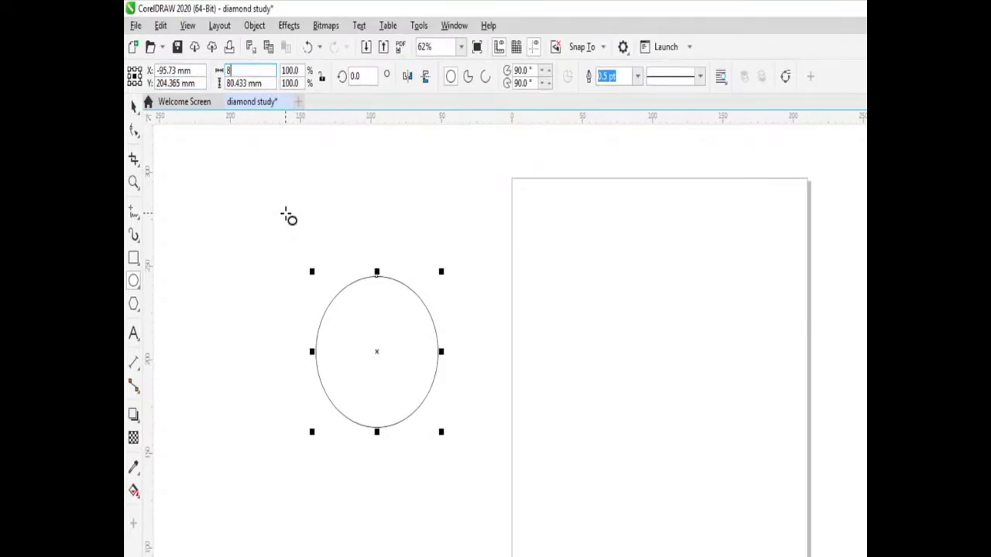
{"action": "key", "text": "Return"}
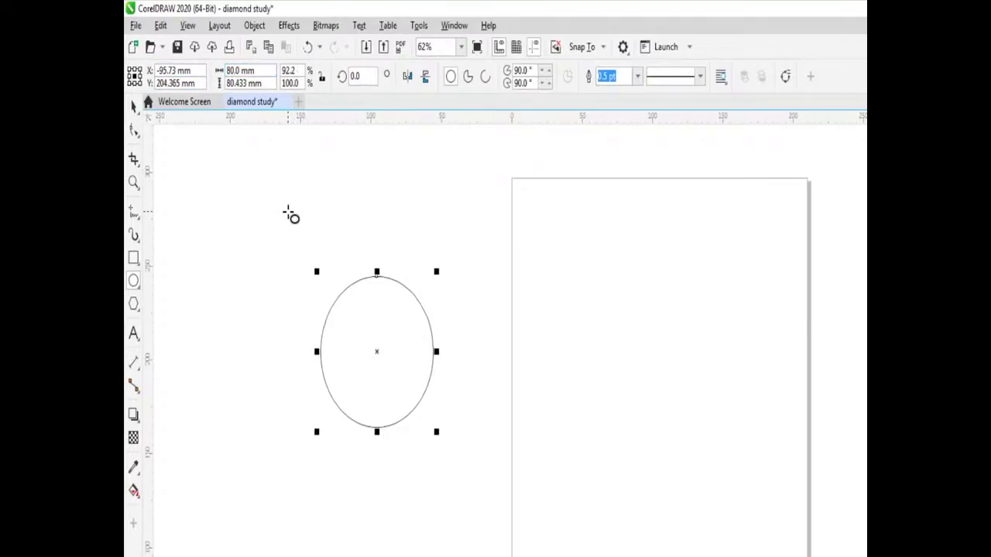
{"action": "left_click", "coordinate": [244, 83]}
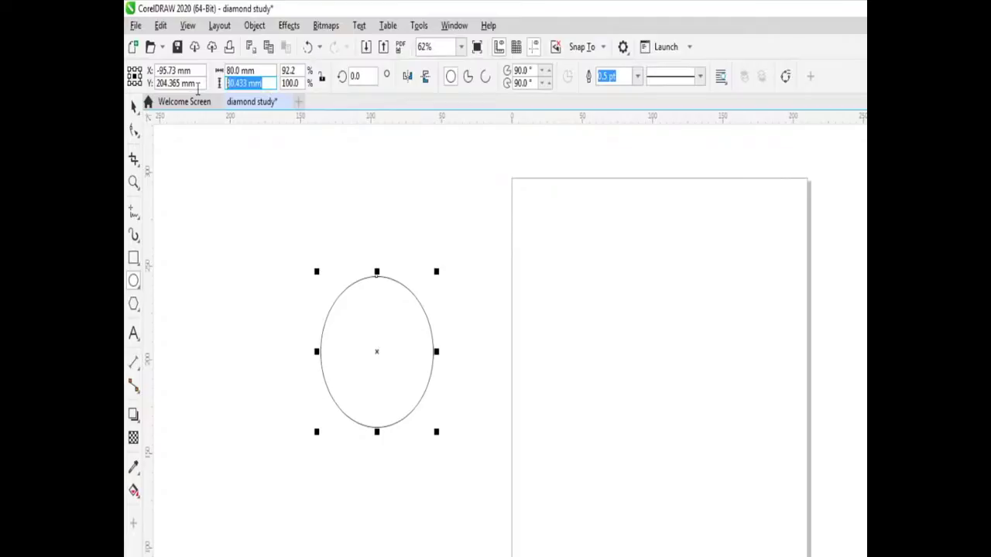
{"action": "type", "text": "80"}
{"action": "key", "text": "Return"}
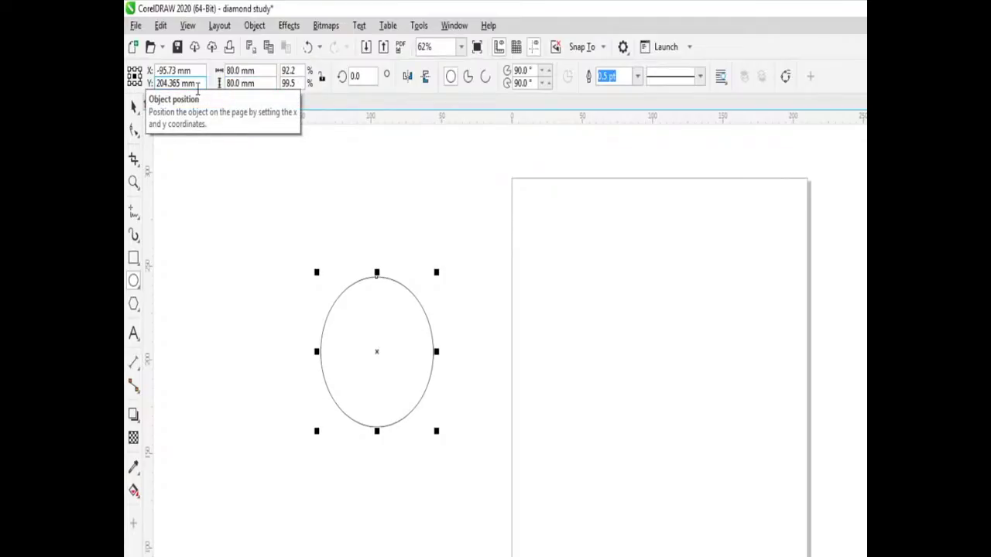
{"action": "left_click", "coordinate": [230, 162]}
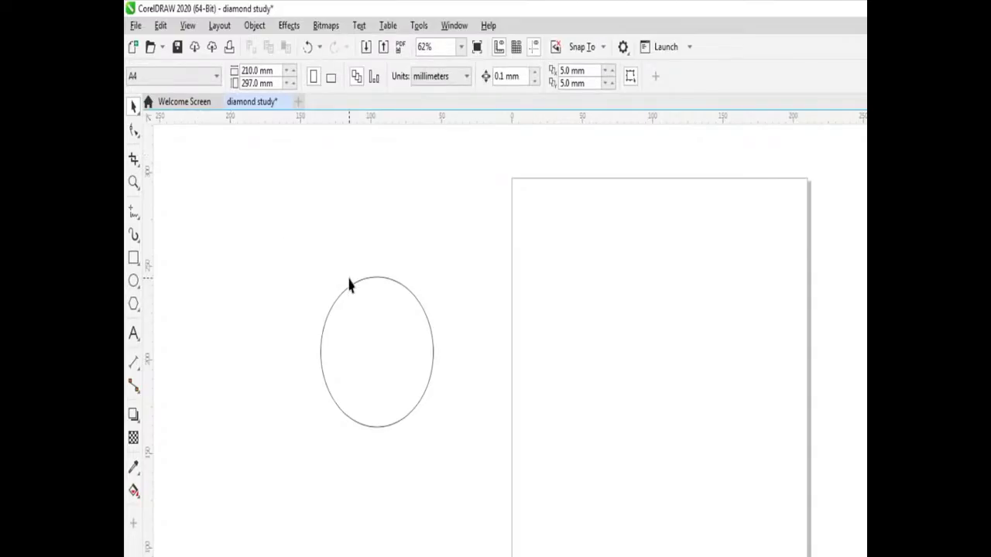
Move the circle down onto the page and shrink it into a smaller ellipse
{"action": "left_click_drag", "start_coordinate": [354, 283], "coordinate": [412, 224]}
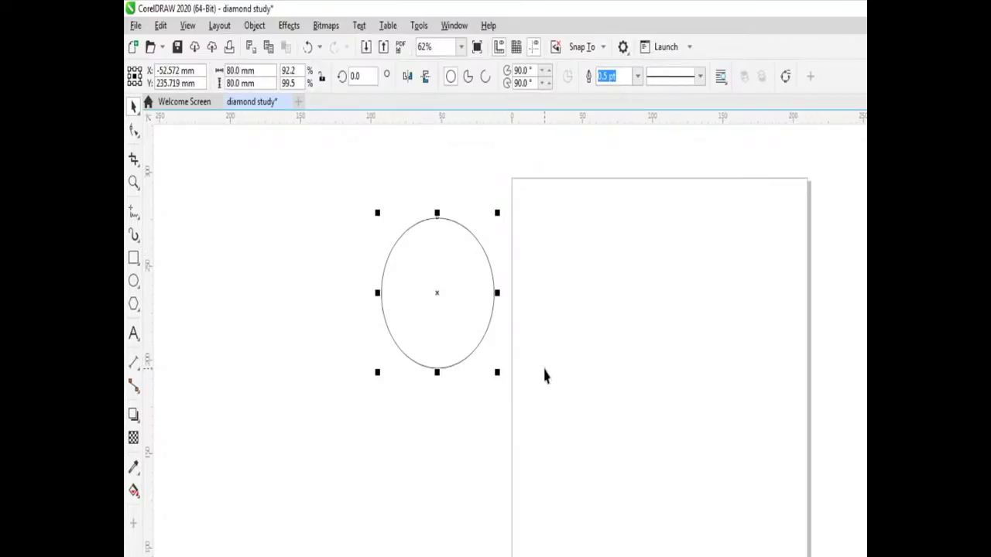
{"action": "left_click_drag", "start_coordinate": [488, 345], "coordinate": [604, 502]}
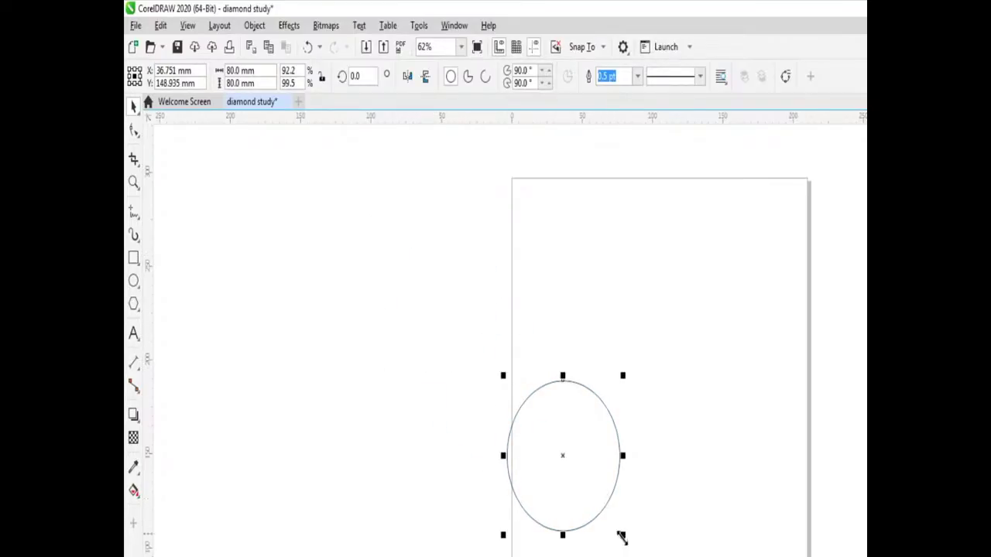
{"action": "key", "text": "Escape"}
{"action": "left_click_drag", "start_coordinate": [622, 539], "coordinate": [593, 496]}
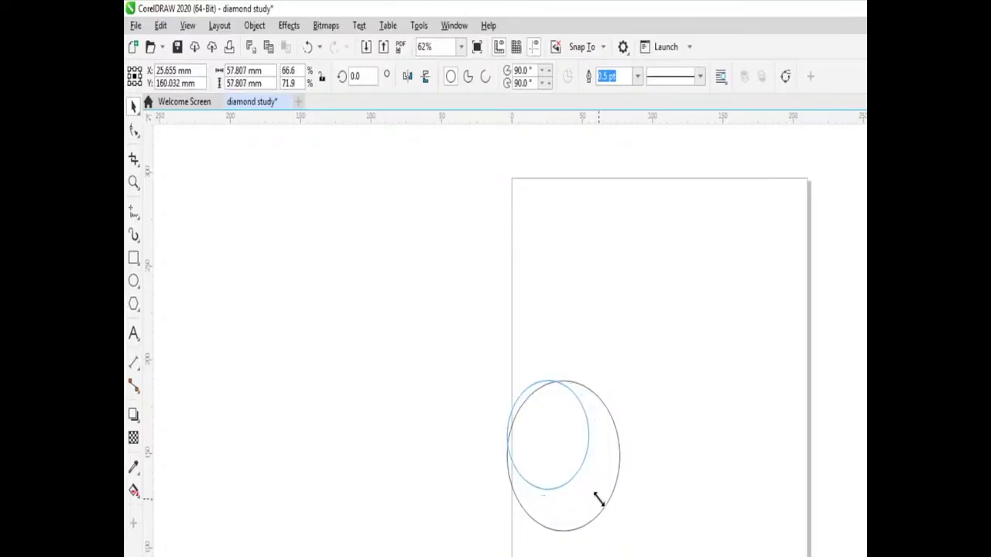
Reselect the small ellipse and move it up toward the page centre
{"action": "left_click", "coordinate": [425, 305]}
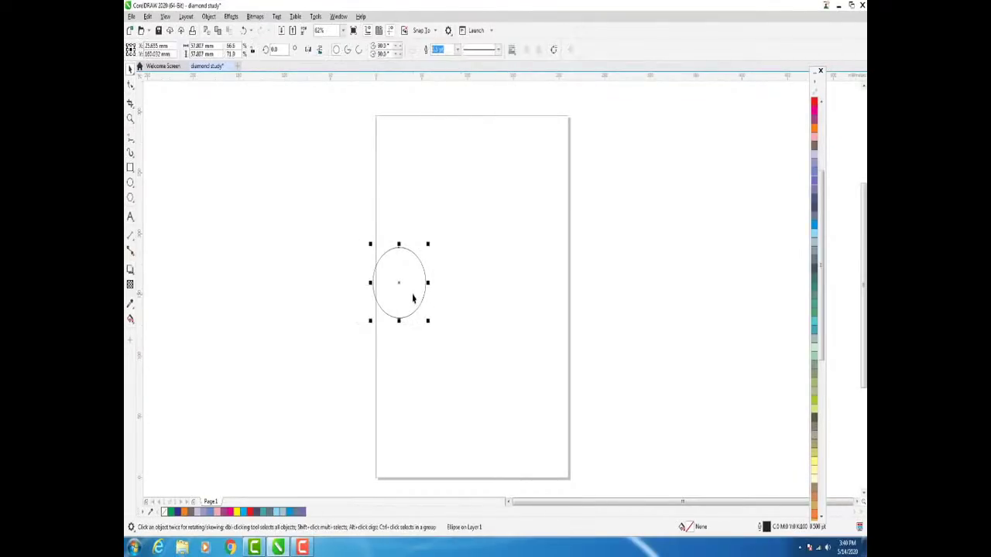
{"action": "left_click", "coordinate": [272, 486]}
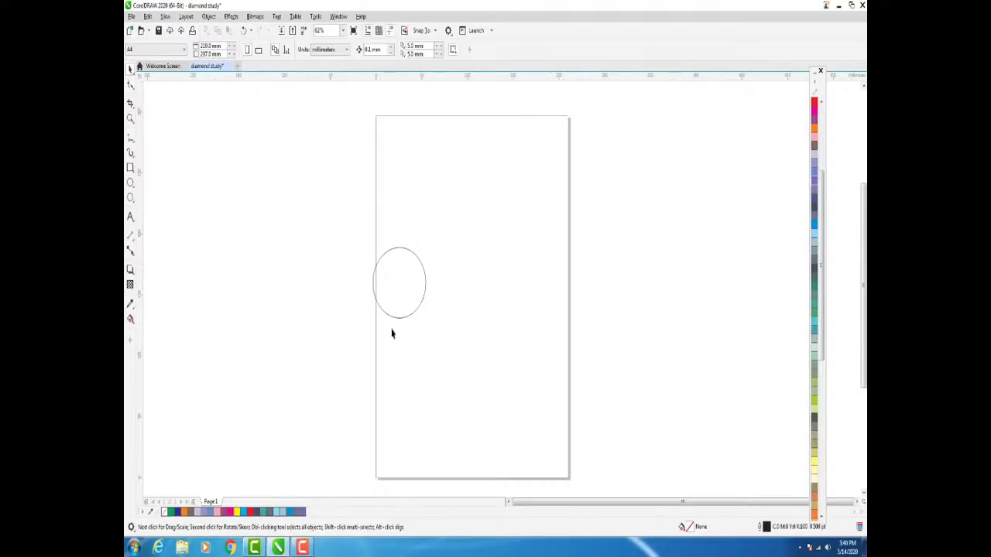
{"action": "left_click", "coordinate": [425, 310]}
{"action": "left_click_drag", "start_coordinate": [425, 310], "coordinate": [496, 269]}
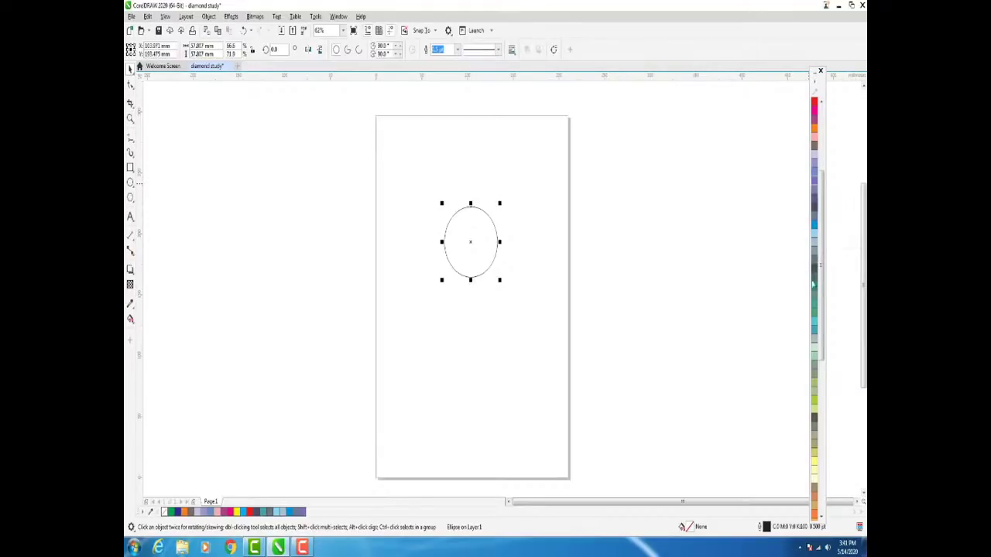
Fill the ellipse solid blue and drag out a slightly larger copy around it
{"action": "left_click", "coordinate": [814, 229]}
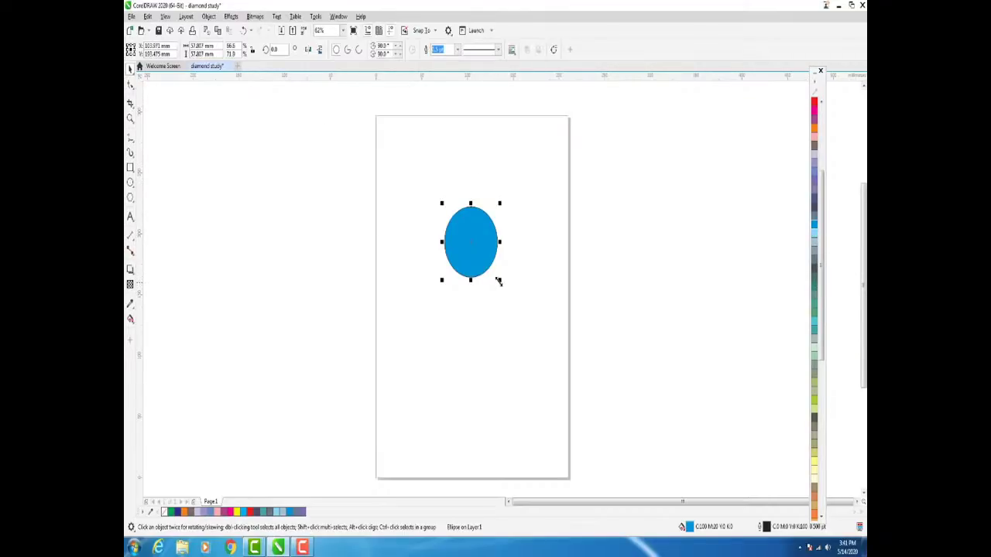
{"action": "left_click_drag", "start_coordinate": [499, 282], "coordinate": [498, 282]}
{"action": "left_click_drag", "start_coordinate": [498, 282], "coordinate": [506, 290]}
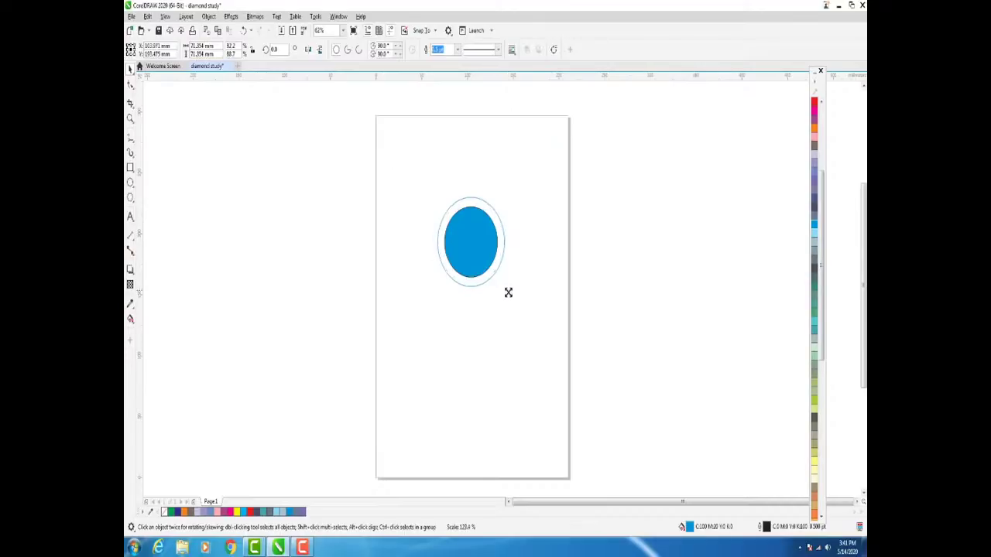
{"action": "mouse_move", "coordinate": [506, 289]}
{"action": "left_mouse_down"}
{"action": "mouse_move", "coordinate": [518, 334]}
{"action": "mouse_move", "coordinate": [509, 289]}
{"action": "left_mouse_up"}
{"action": "left_click_drag", "start_coordinate": [510, 289], "coordinate": [511, 292]}
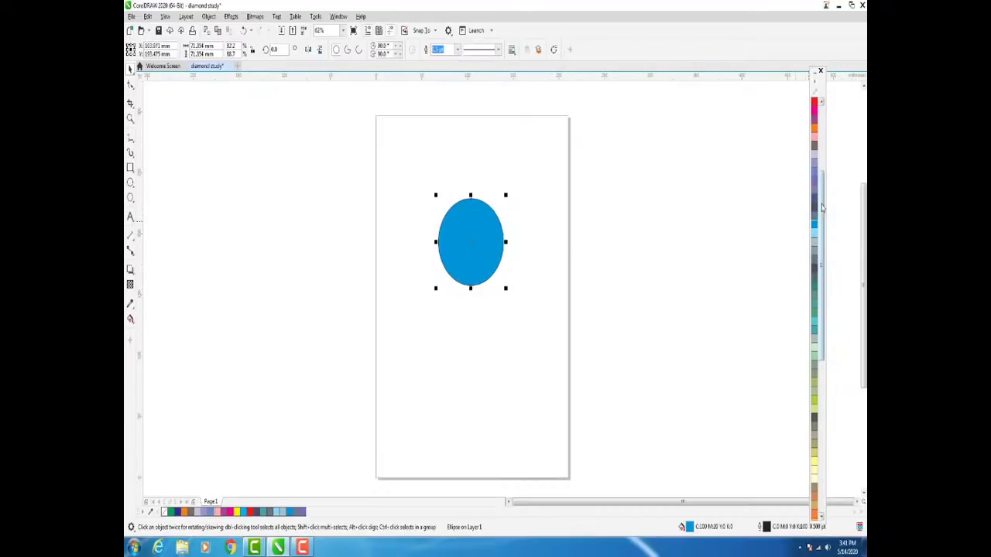
{"action": "left_click_drag", "start_coordinate": [822, 207], "coordinate": [817, 107]}
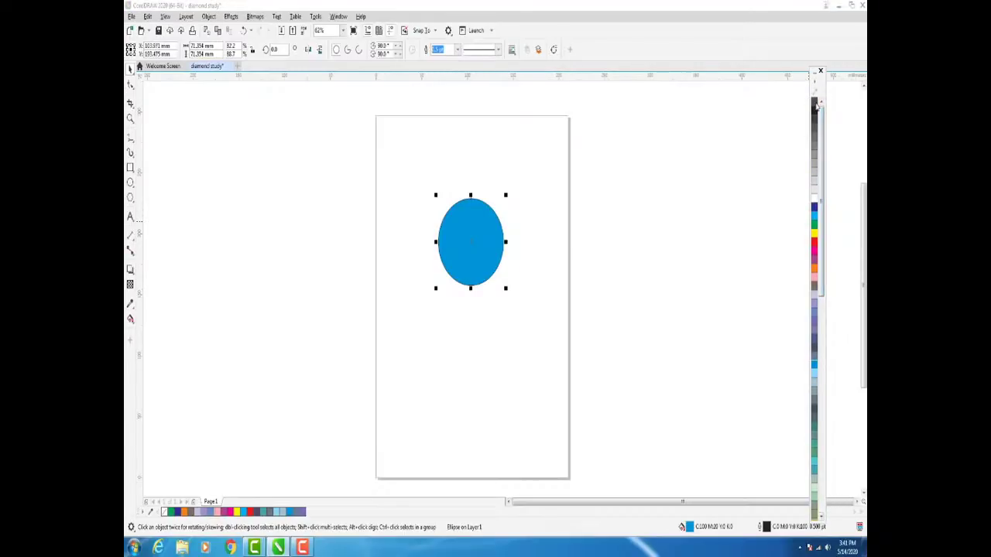
Remove the larger copy's fill to form a ring, then Shift-scale a large concentric outer ellipse from it
{"action": "right_click", "coordinate": [818, 106]}
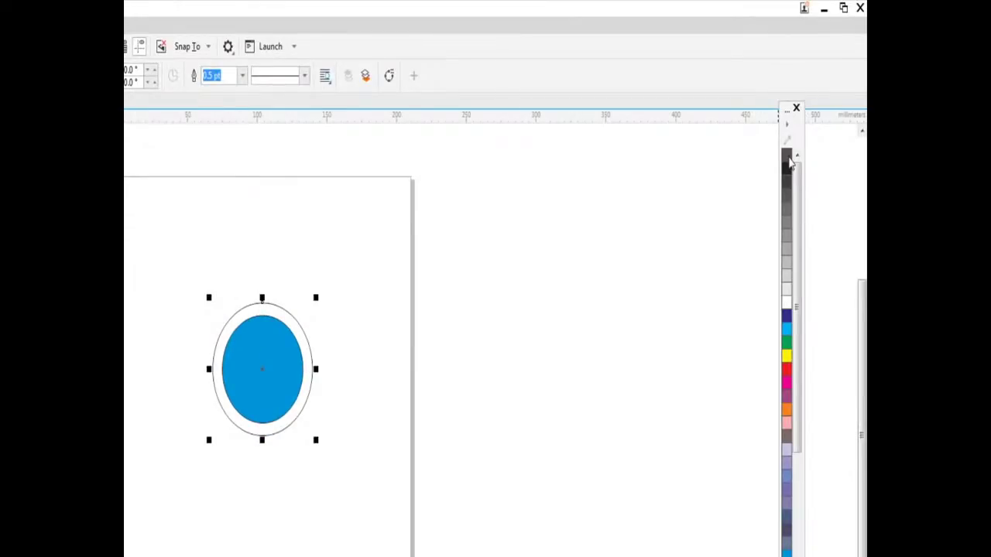
{"action": "left_click", "coordinate": [463, 399]}
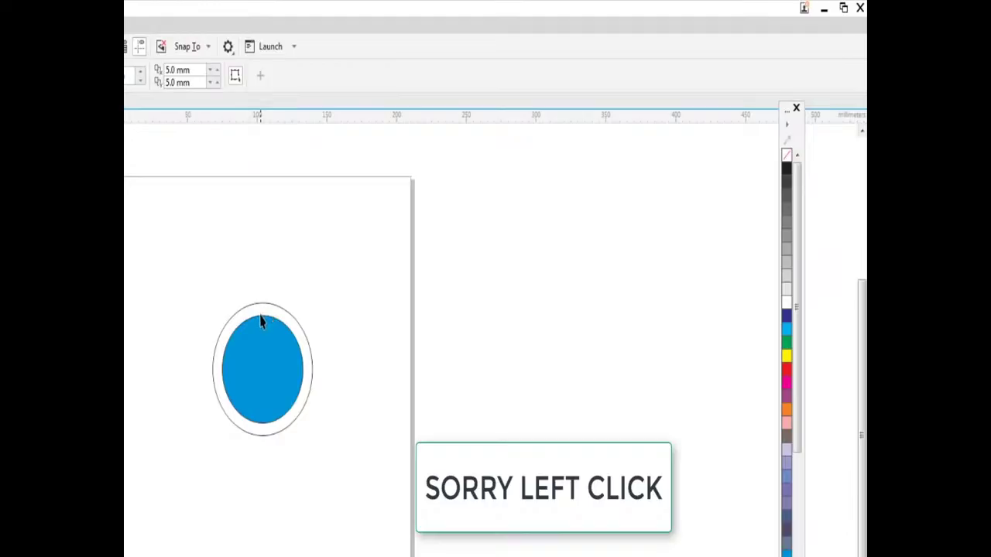
{"action": "left_click", "coordinate": [298, 427]}
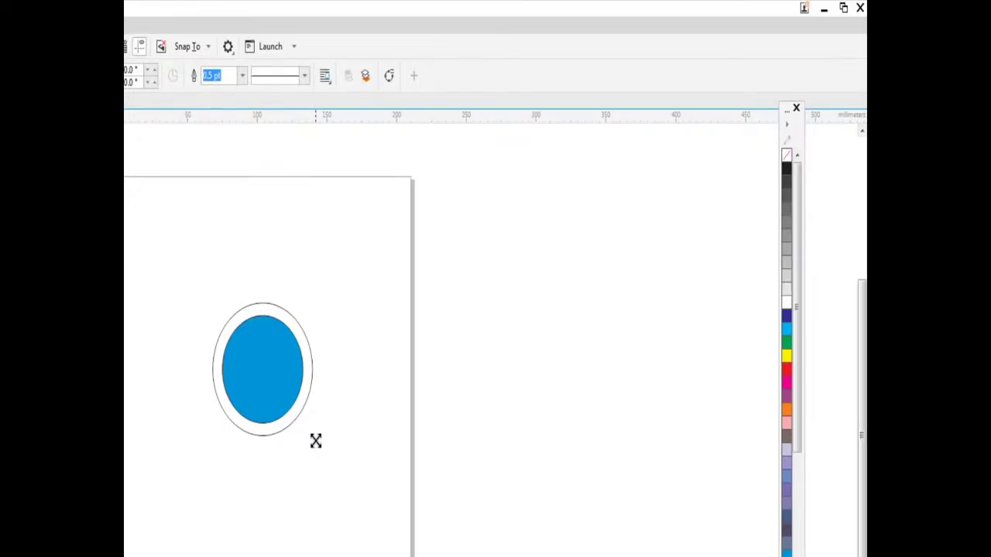
{"action": "key", "text": "shift"}
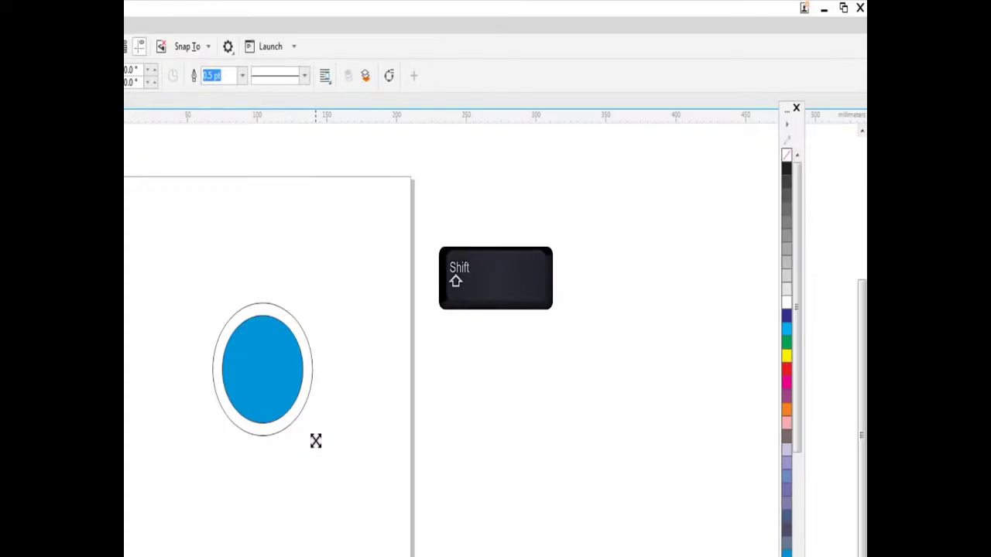
{"action": "left_click_drag", "start_coordinate": [316, 440], "coordinate": [371, 544]}
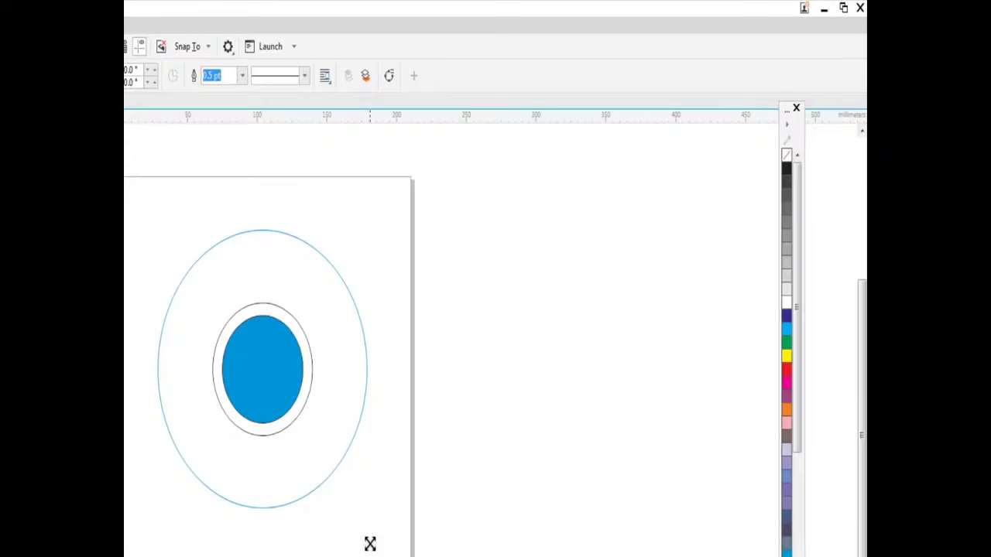
{"action": "left_click_drag", "start_coordinate": [370, 544], "coordinate": [382, 556]}
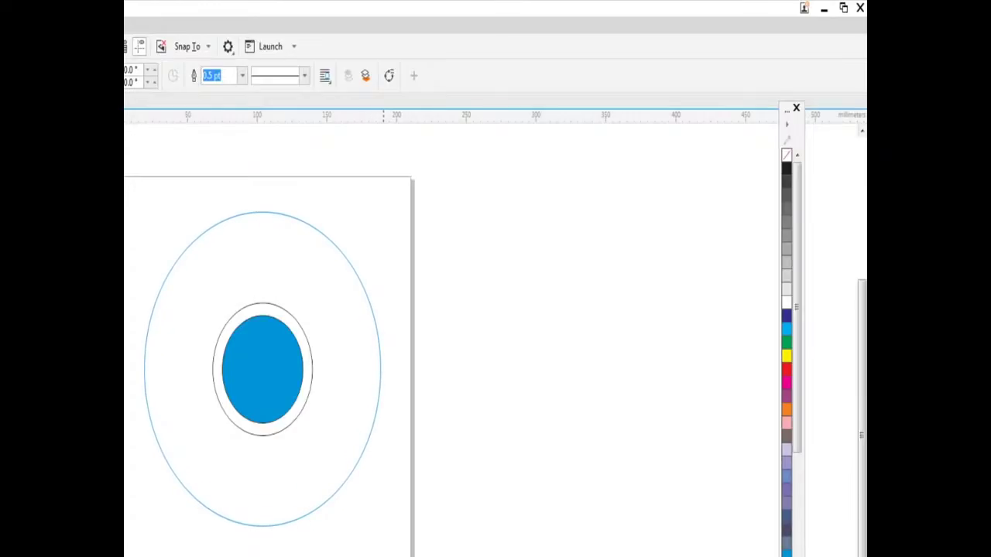
{"action": "left_click_drag", "start_coordinate": [382, 556], "coordinate": [382, 556]}
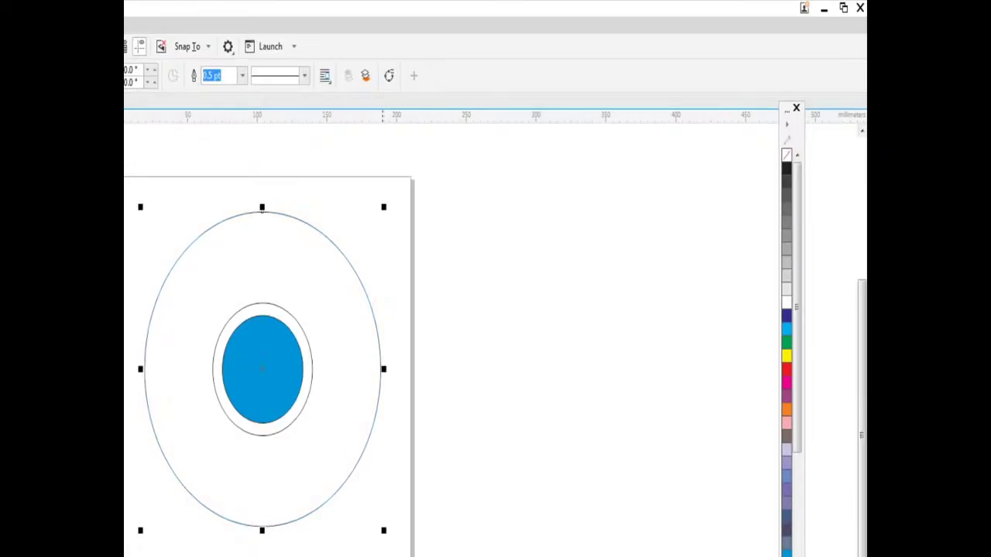
{"action": "key", "text": "Escape"}
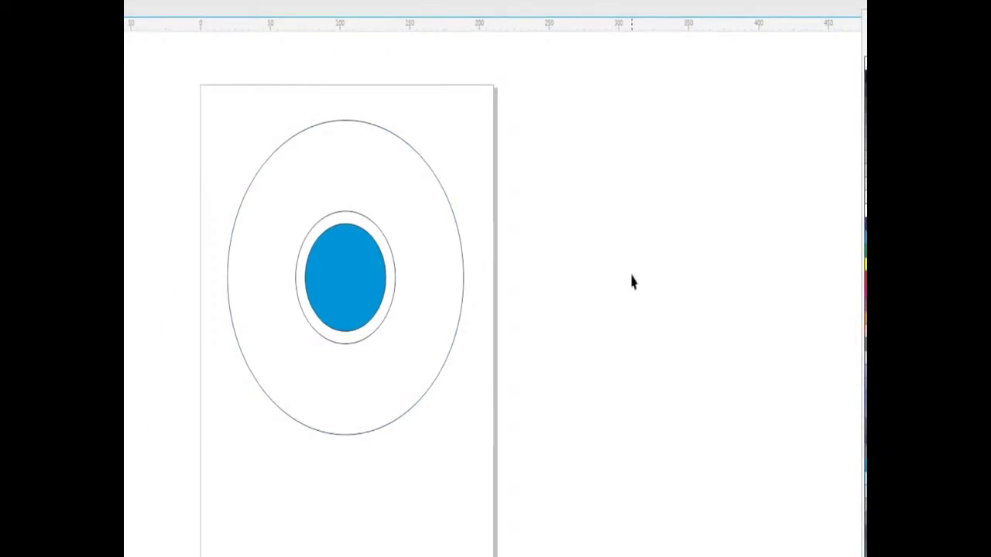
Switch to the 2-Point Line tool from the Freehand flyout
{"action": "scroll", "coordinate": [643, 253], "scroll_direction": "up", "scroll_amount": 1}
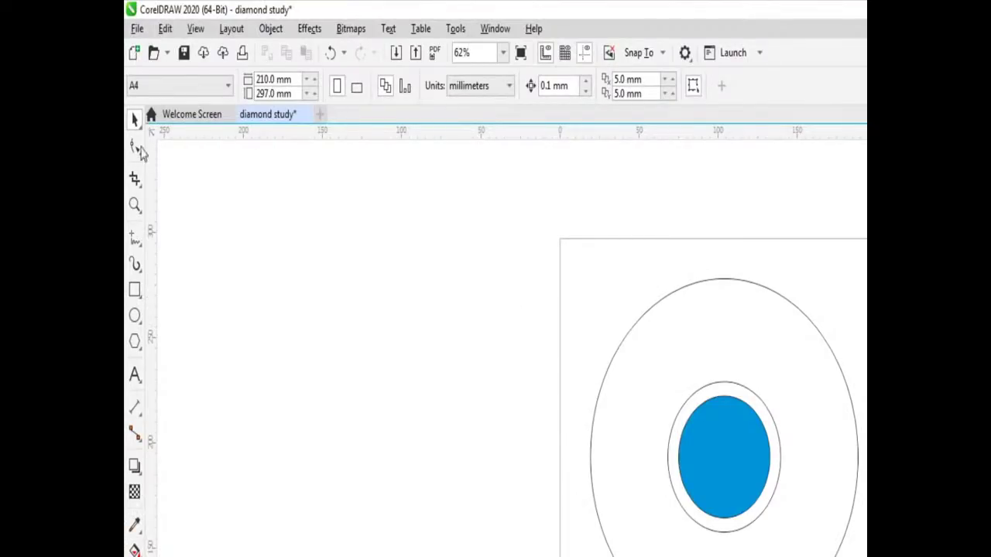
{"action": "left_click", "coordinate": [134, 238]}
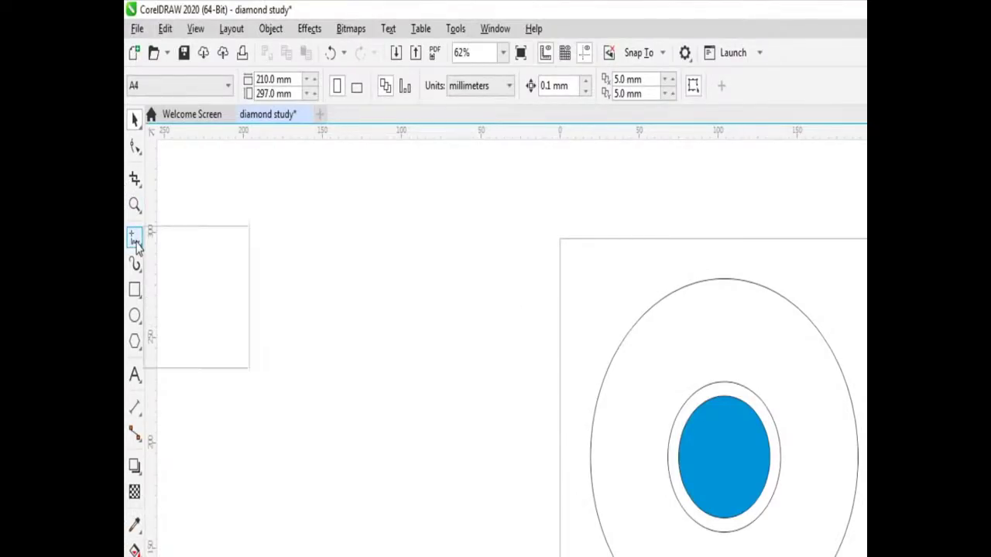
{"action": "mouse_move", "coordinate": [135, 238]}
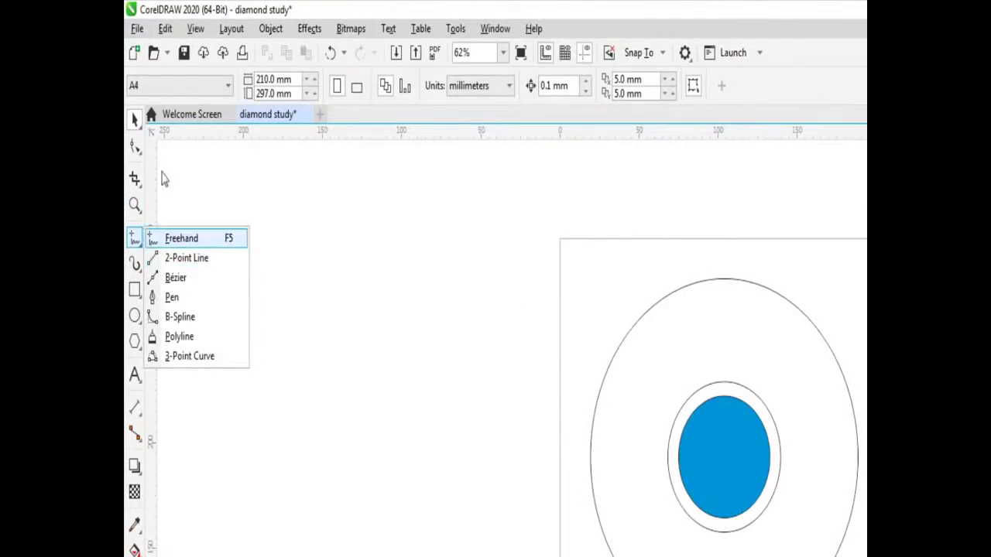
{"action": "left_click", "coordinate": [135, 122]}
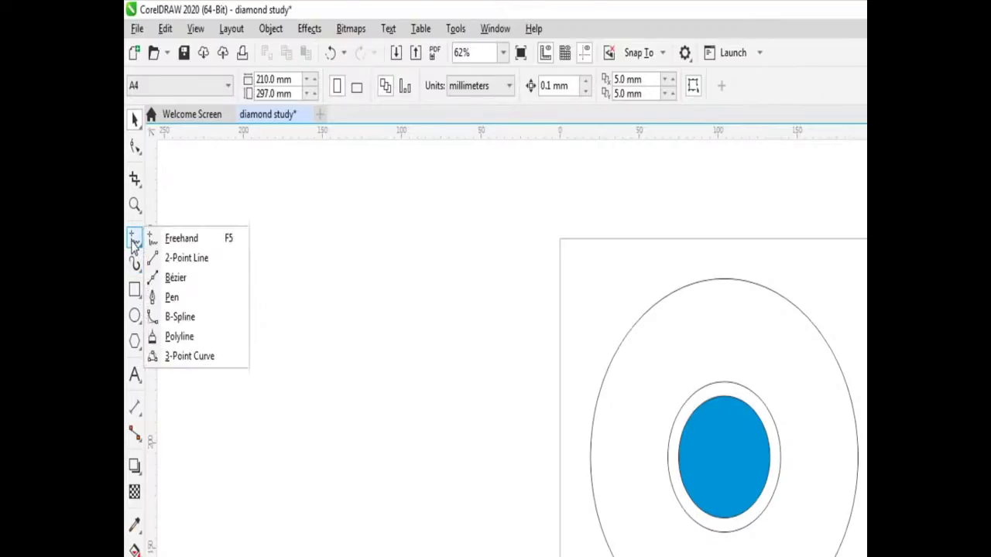
{"action": "left_click", "coordinate": [186, 259]}
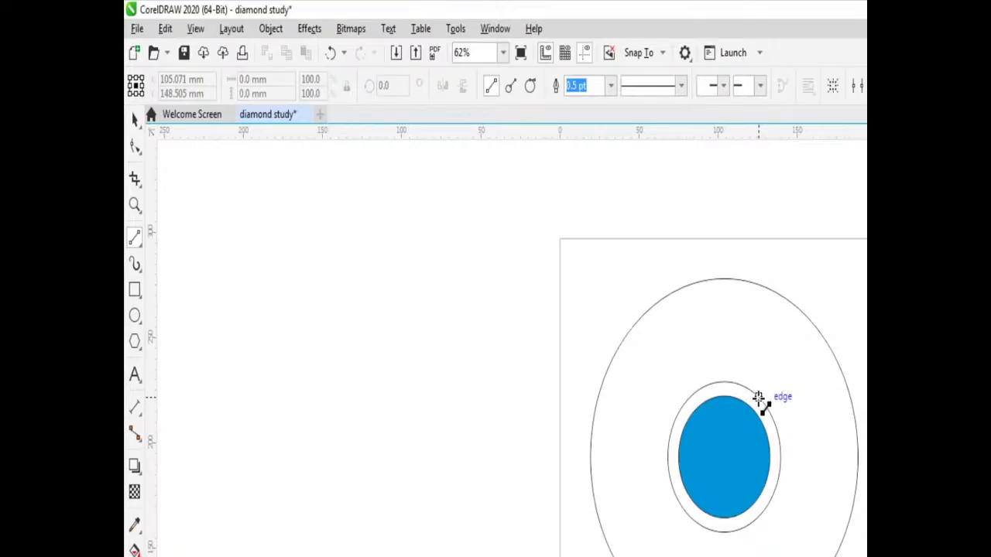
Draw three slanted lines between inner ring and outer ellipse: upper right, upper left, bottom
{"action": "mouse_move", "coordinate": [760, 398]}
{"action": "left_mouse_down"}
{"action": "mouse_move", "coordinate": [568, 229]}
{"action": "mouse_move", "coordinate": [582, 226]}
{"action": "left_mouse_up"}
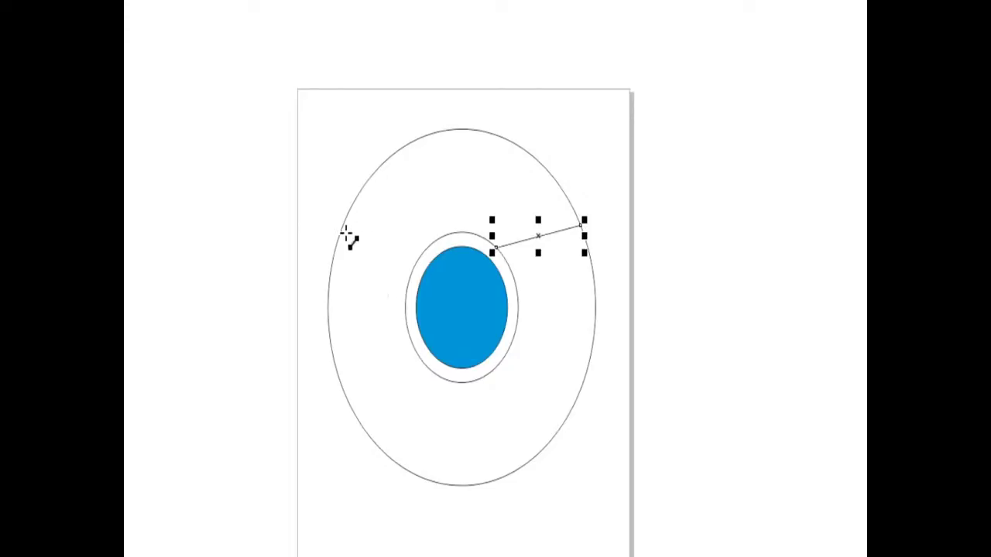
{"action": "left_click_drag", "start_coordinate": [361, 188], "coordinate": [405, 322]}
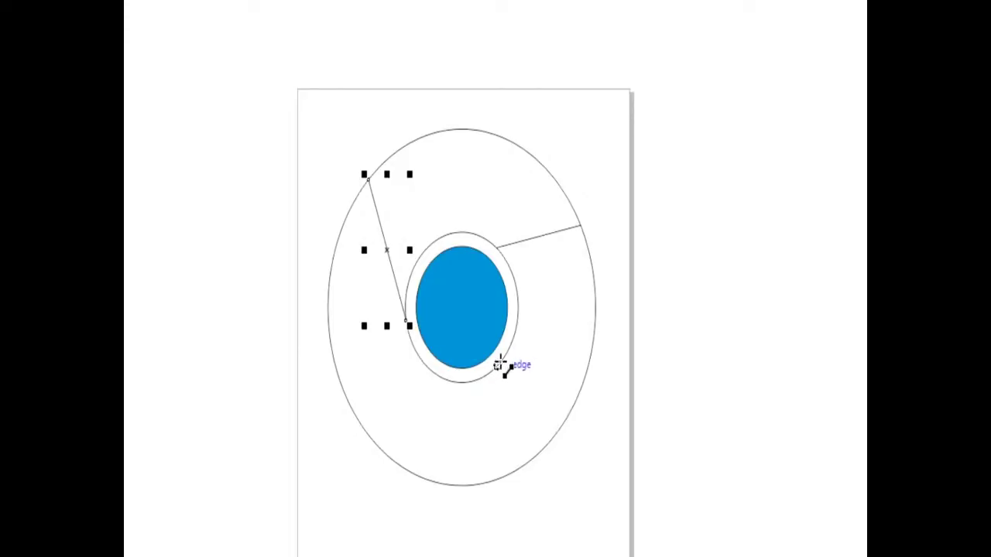
{"action": "mouse_move", "coordinate": [500, 362]}
{"action": "left_mouse_down"}
{"action": "mouse_move", "coordinate": [492, 414]}
{"action": "mouse_move", "coordinate": [461, 486]}
{"action": "left_mouse_up"}
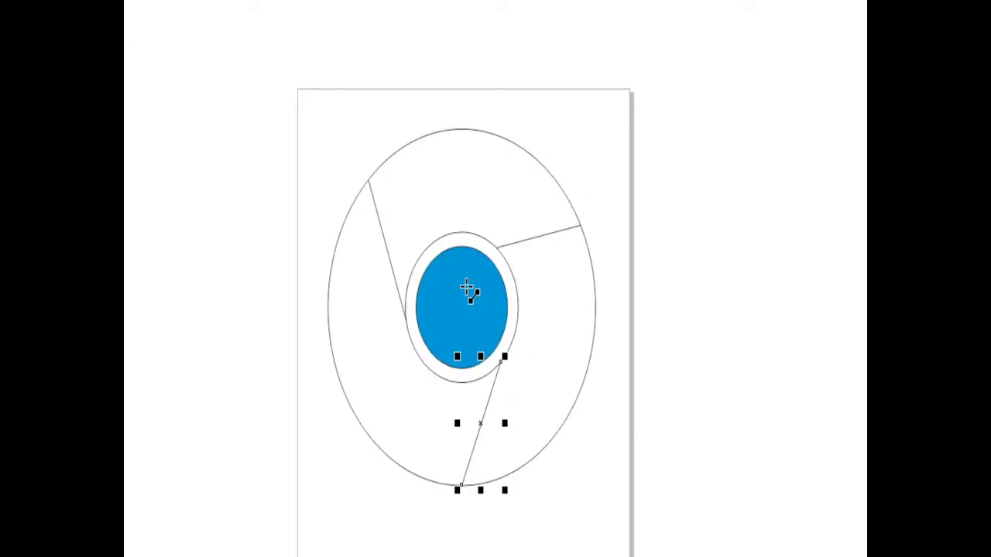
{"action": "scroll", "coordinate": [467, 289], "scroll_direction": "up", "scroll_amount": 2}
{"action": "scroll", "coordinate": [467, 288], "scroll_direction": "up", "scroll_amount": 2}
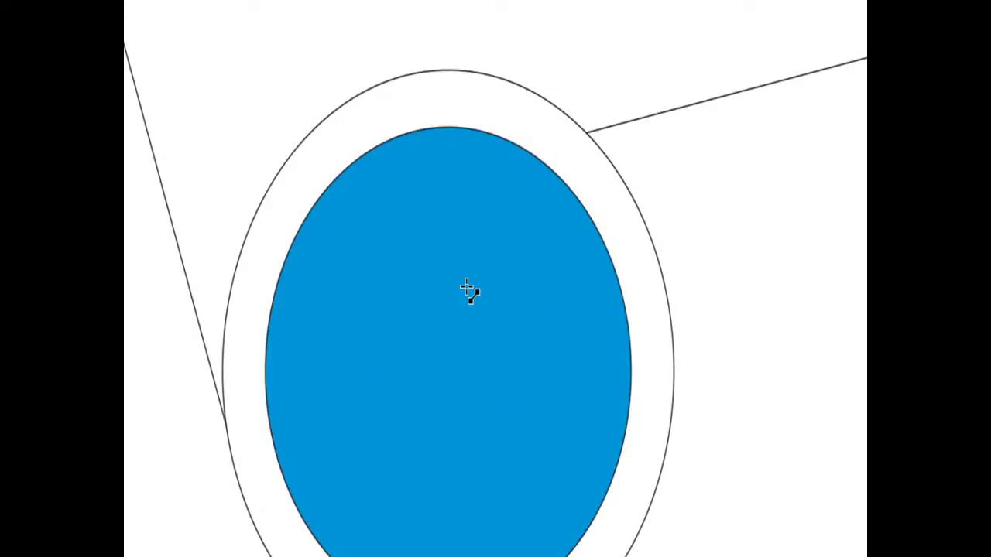
{"action": "scroll", "coordinate": [526, 238], "scroll_direction": "down", "scroll_amount": 2}
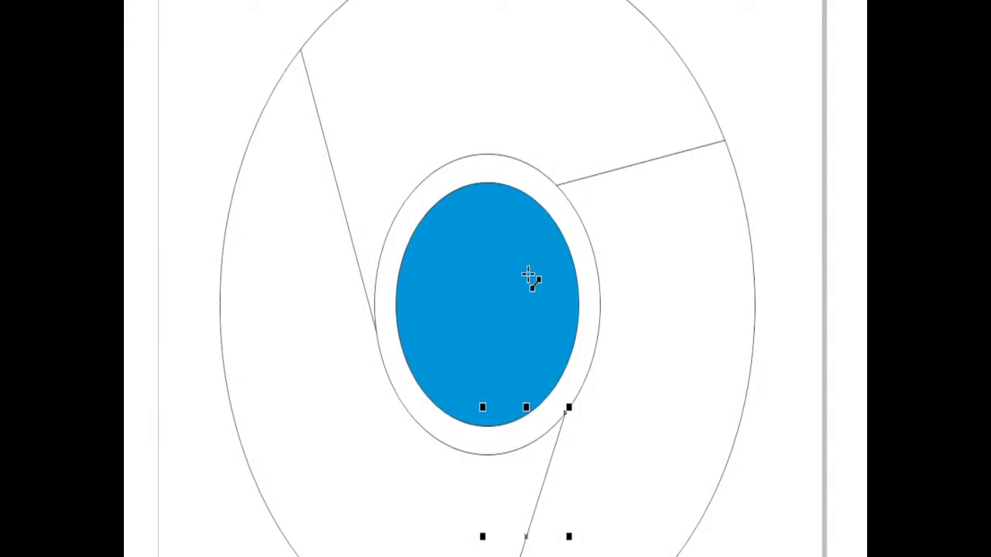
{"action": "key", "text": "Escape"}
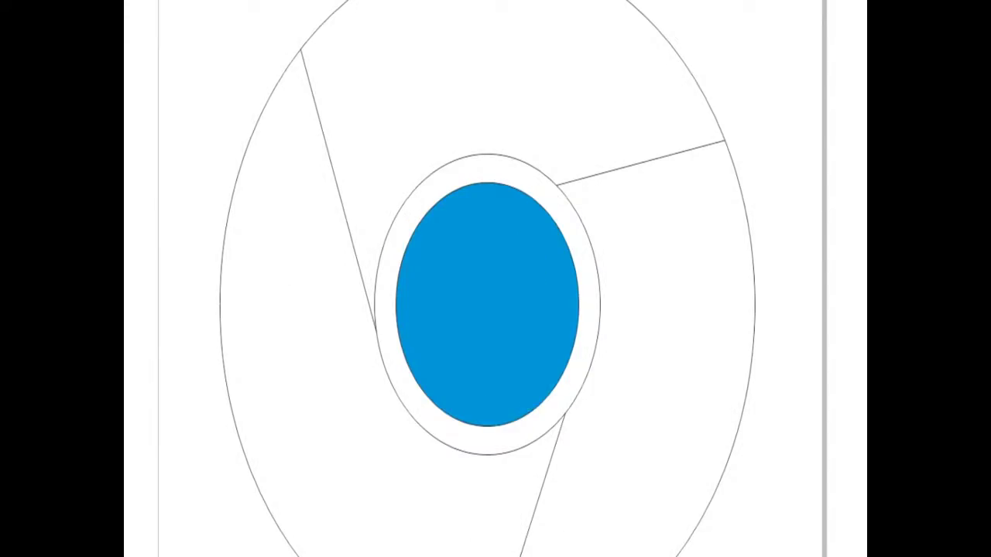
{"action": "scroll", "coordinate": [440, 279], "scroll_direction": "down", "scroll_amount": 2}
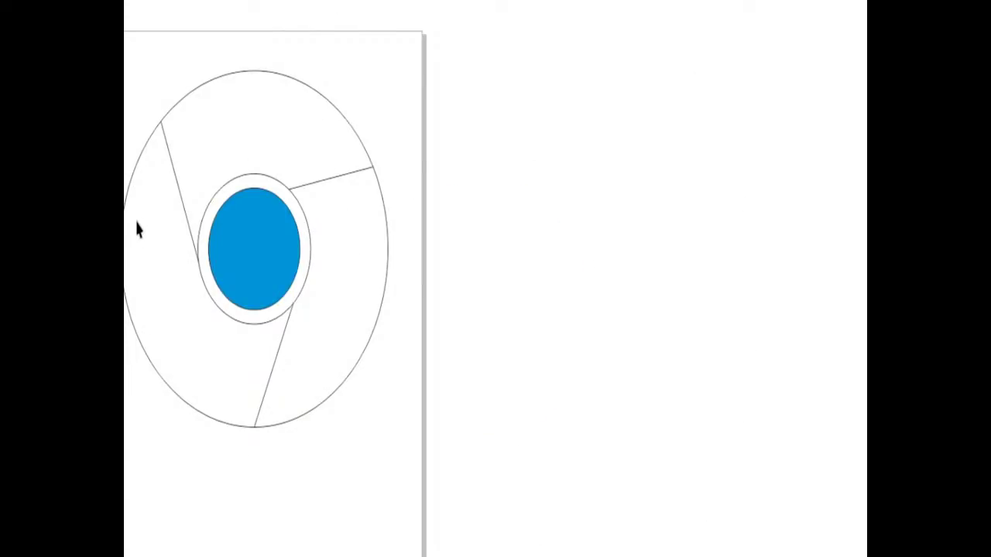
{"action": "scroll", "coordinate": [569, 341], "scroll_direction": "up", "scroll_amount": 2}
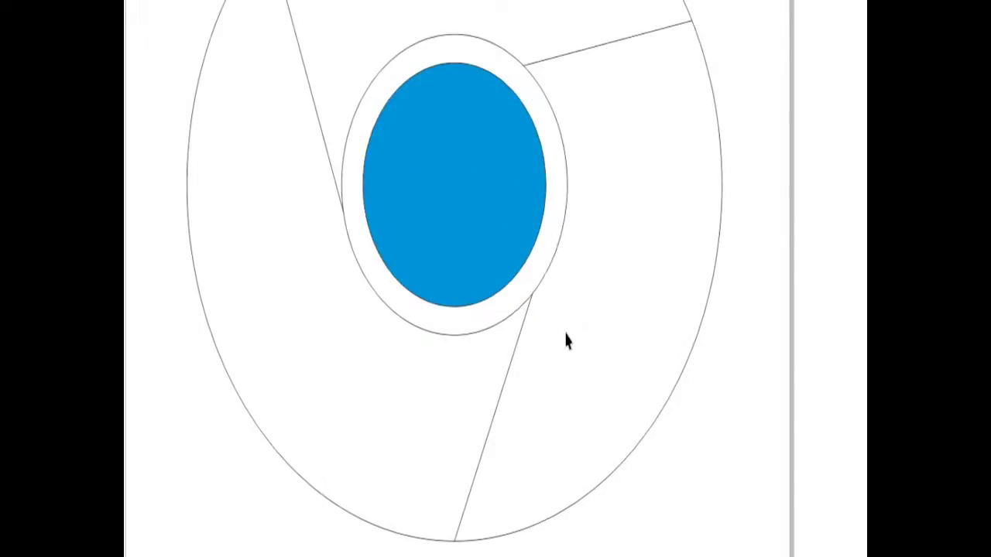
{"action": "scroll", "coordinate": [580, 210], "scroll_direction": "up", "scroll_amount": 5}
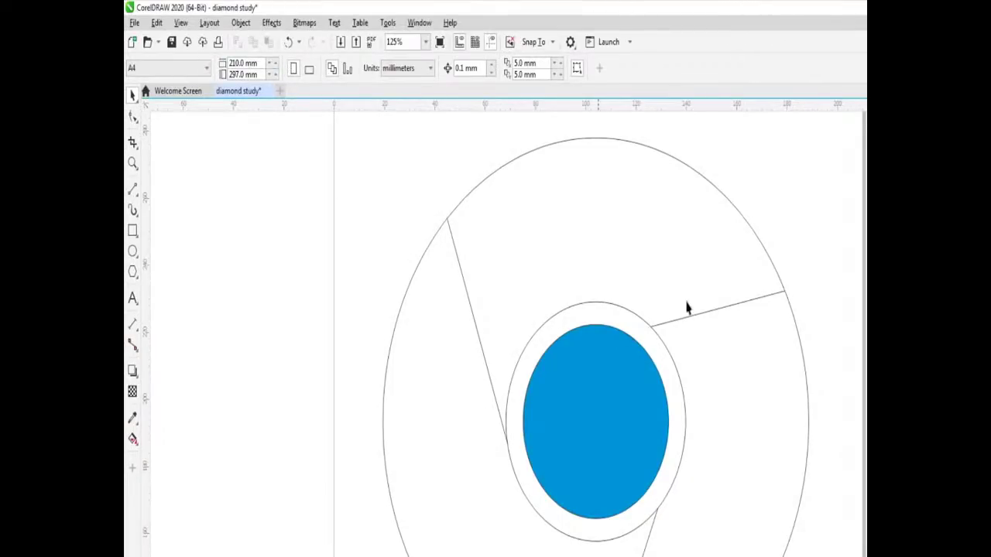
With the Shape tool, snap the upper-right line's inner end onto the inner ring
{"action": "left_click", "coordinate": [694, 322]}
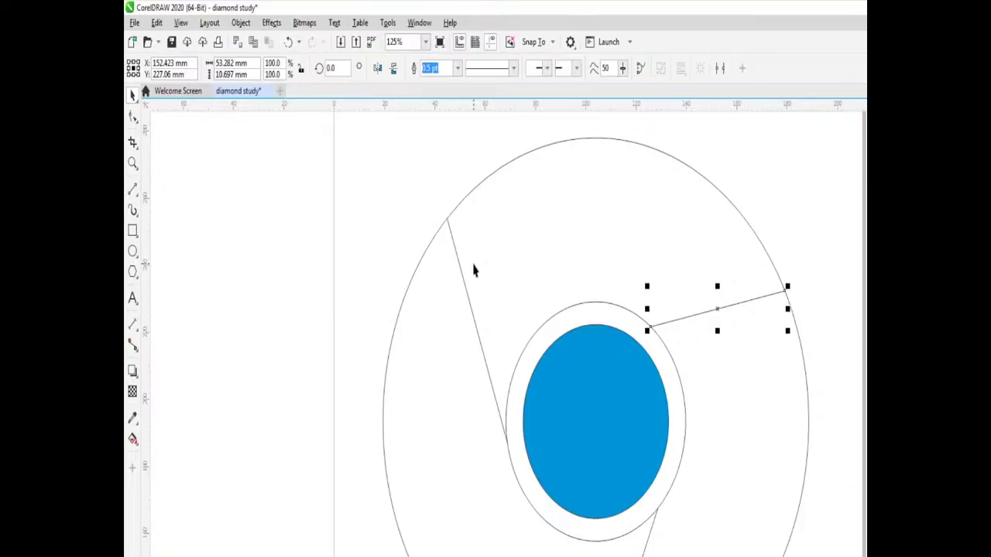
{"action": "left_click", "coordinate": [133, 122]}
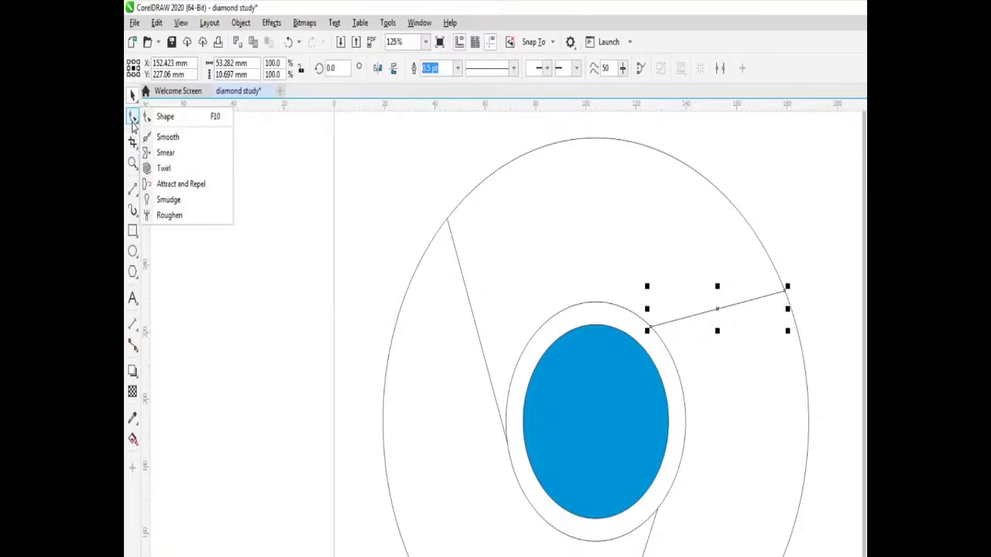
{"action": "left_click", "coordinate": [159, 117]}
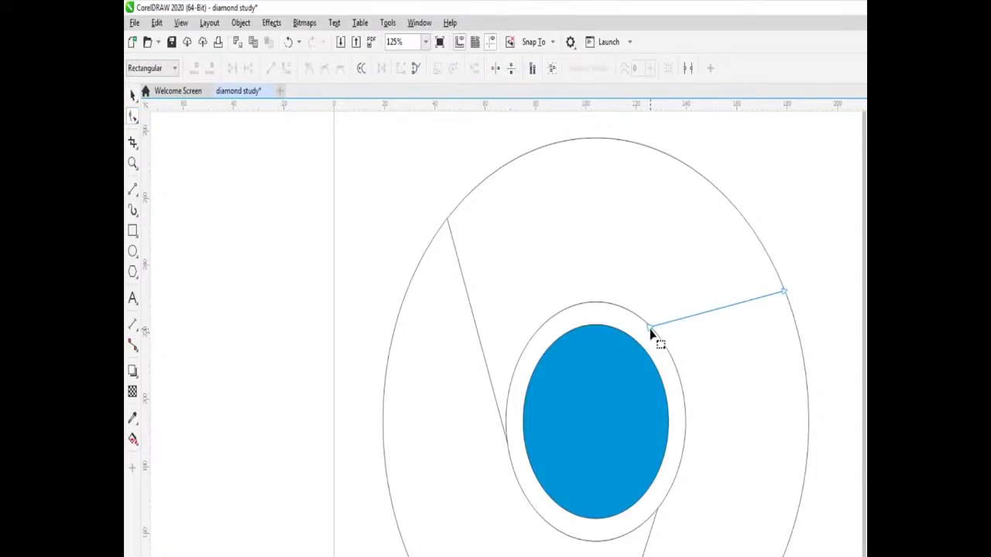
{"action": "left_click_drag", "start_coordinate": [651, 329], "coordinate": [636, 316]}
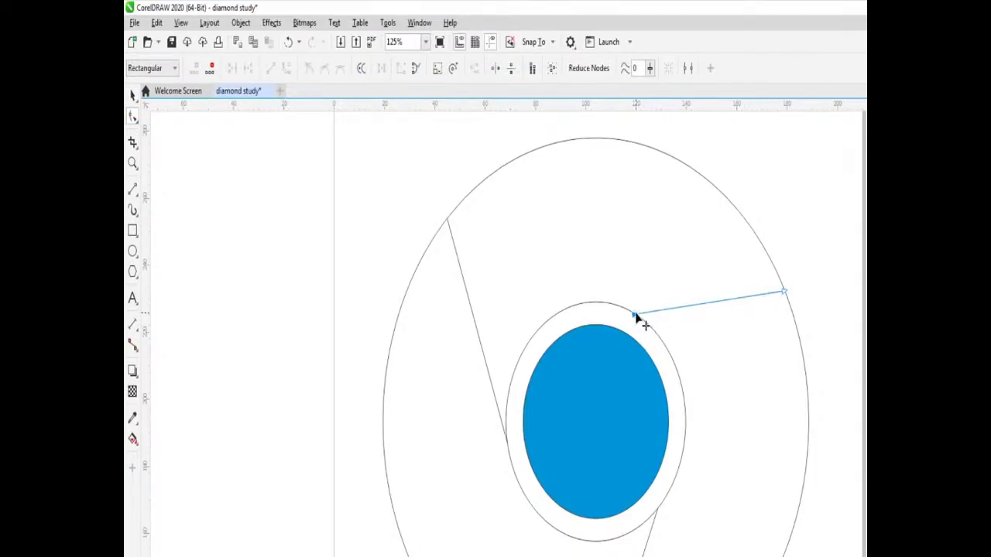
Convert the line to a curve and bend it, then undo back to a straight line
{"action": "left_click", "coordinate": [708, 305]}
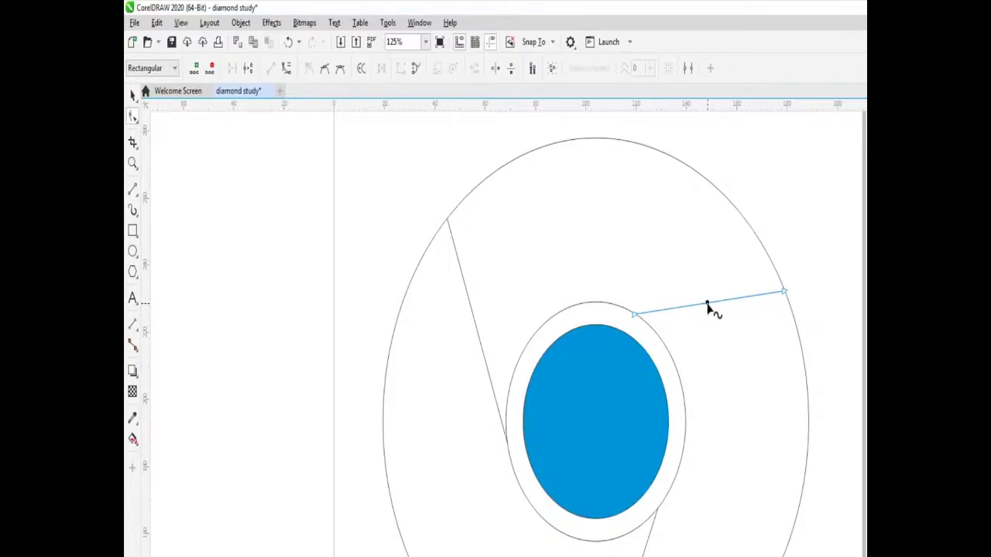
{"action": "left_click", "coordinate": [285, 69]}
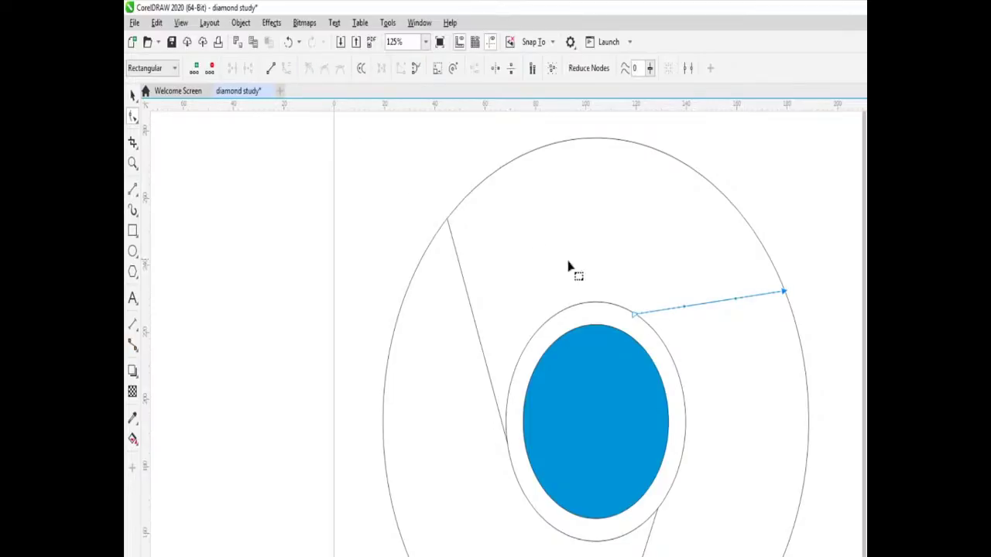
{"action": "scroll", "coordinate": [602, 299], "scroll_direction": "up", "scroll_amount": 3}
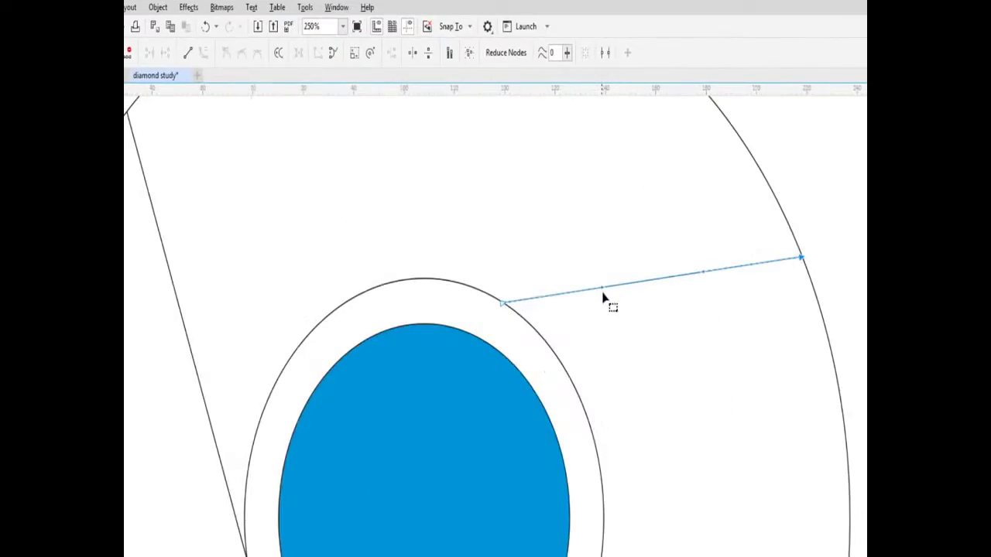
{"action": "left_click_drag", "start_coordinate": [603, 291], "coordinate": [609, 377]}
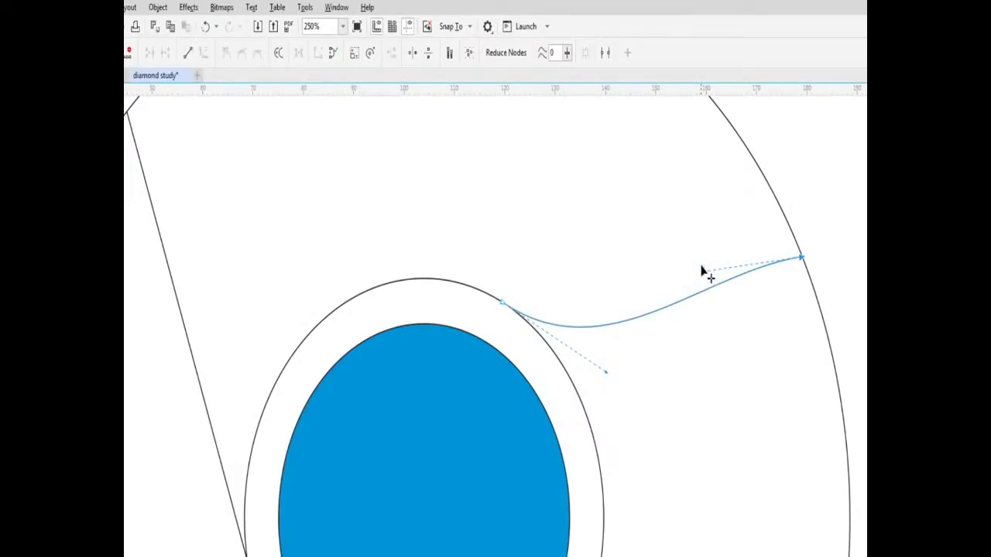
{"action": "mouse_move", "coordinate": [701, 272]}
{"action": "left_mouse_down"}
{"action": "mouse_move", "coordinate": [694, 185]}
{"action": "mouse_move", "coordinate": [701, 275]}
{"action": "left_mouse_up"}
{"action": "key", "text": "ctrl+z"}
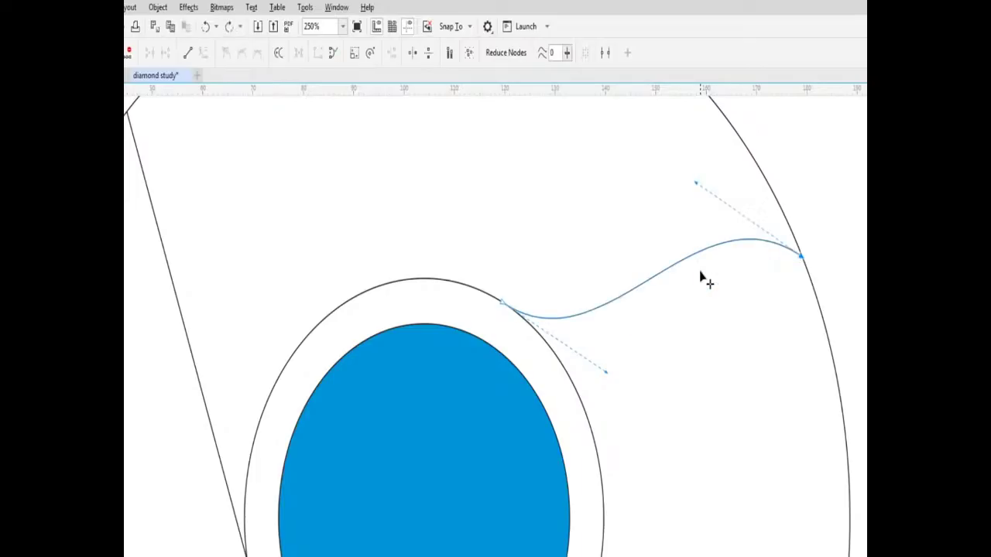
{"action": "key", "text": "ctrl+shift+z"}
{"action": "key", "text": "ctrl+z"}
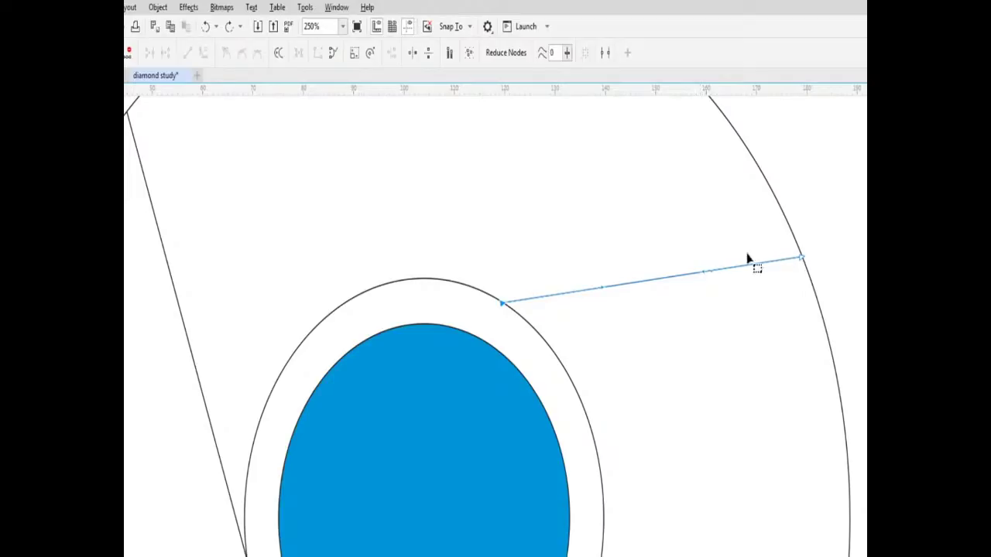
Snap the left line's lower end onto the inner ring's edge
{"action": "left_click_drag", "start_coordinate": [502, 303], "coordinate": [496, 299]}
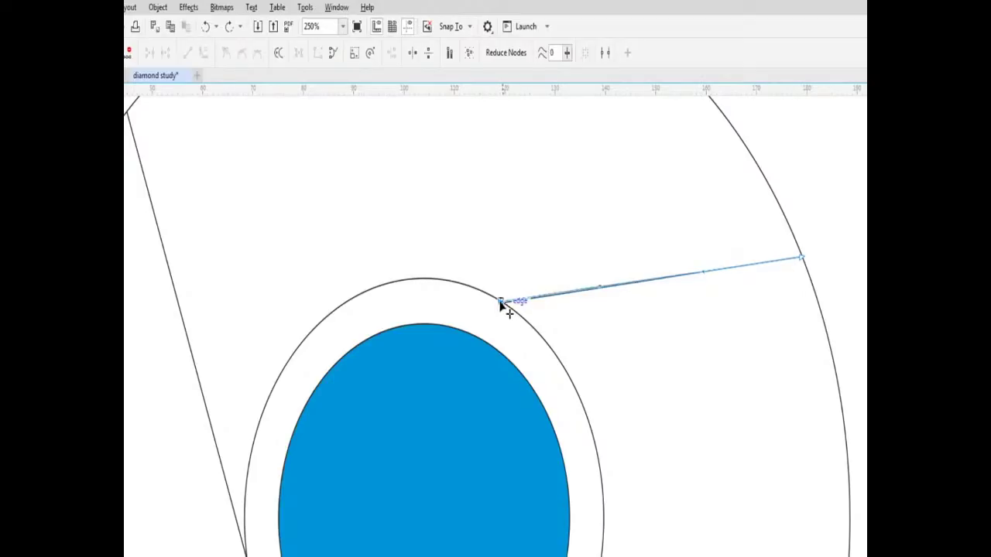
{"action": "scroll", "coordinate": [573, 531], "scroll_direction": "down", "scroll_amount": 2}
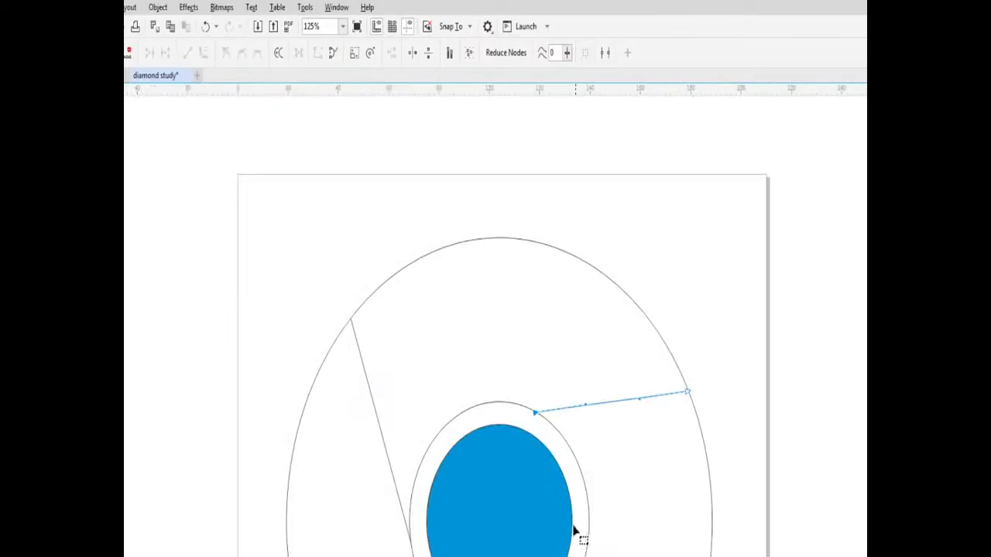
{"action": "scroll", "coordinate": [410, 542], "scroll_direction": "up", "scroll_amount": 2}
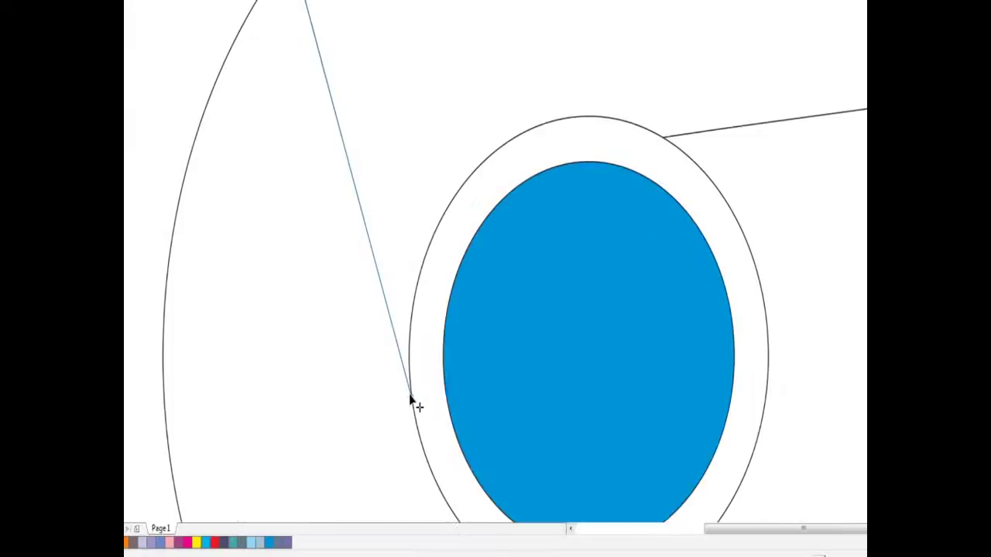
{"action": "scroll", "coordinate": [410, 398], "scroll_direction": "up", "scroll_amount": 2}
{"action": "left_click_drag", "start_coordinate": [414, 404], "coordinate": [409, 362]}
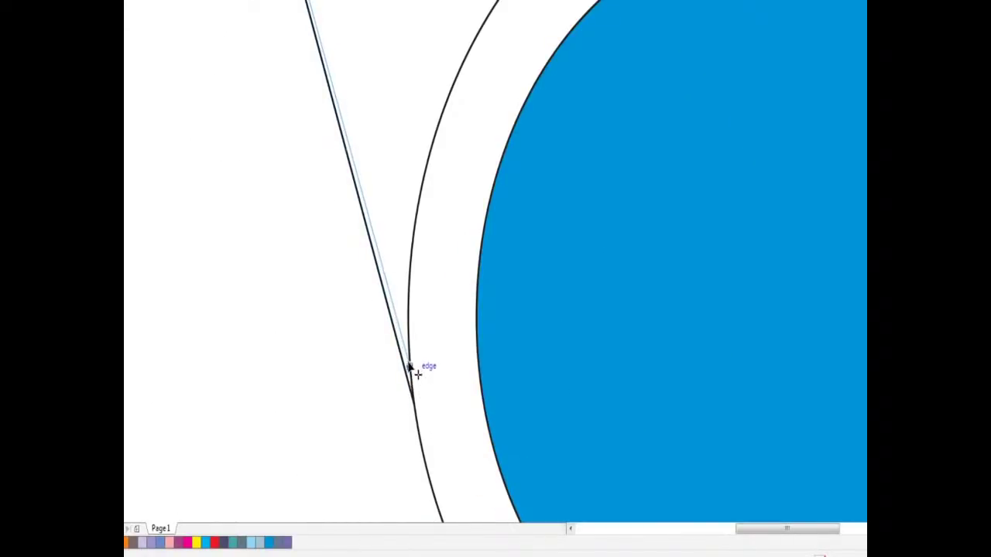
{"action": "scroll", "coordinate": [417, 373], "scroll_direction": "up", "scroll_amount": 1}
{"action": "scroll", "coordinate": [418, 380], "scroll_direction": "up", "scroll_amount": 1}
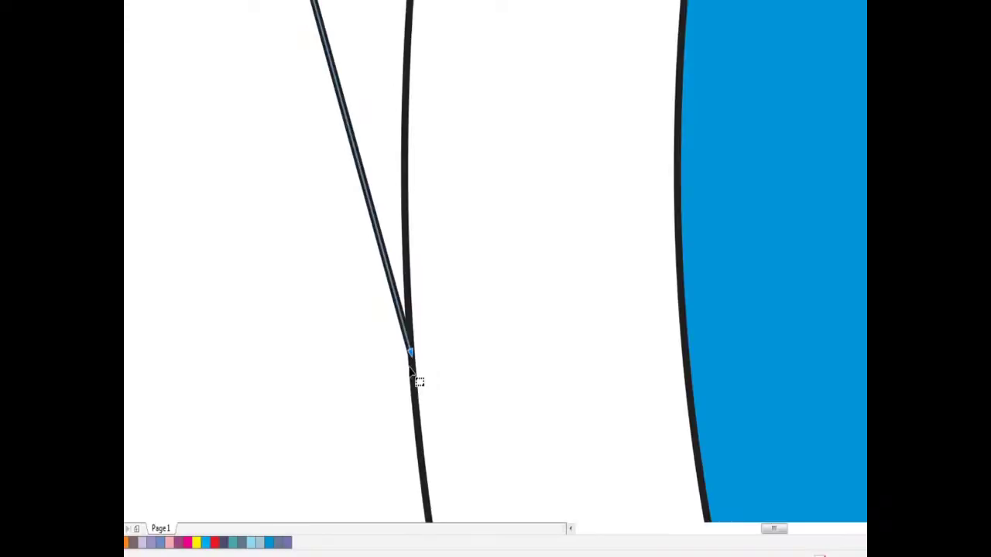
{"action": "scroll", "coordinate": [500, 426], "scroll_direction": "down", "scroll_amount": 1}
{"action": "scroll", "coordinate": [555, 414], "scroll_direction": "down", "scroll_amount": 2}
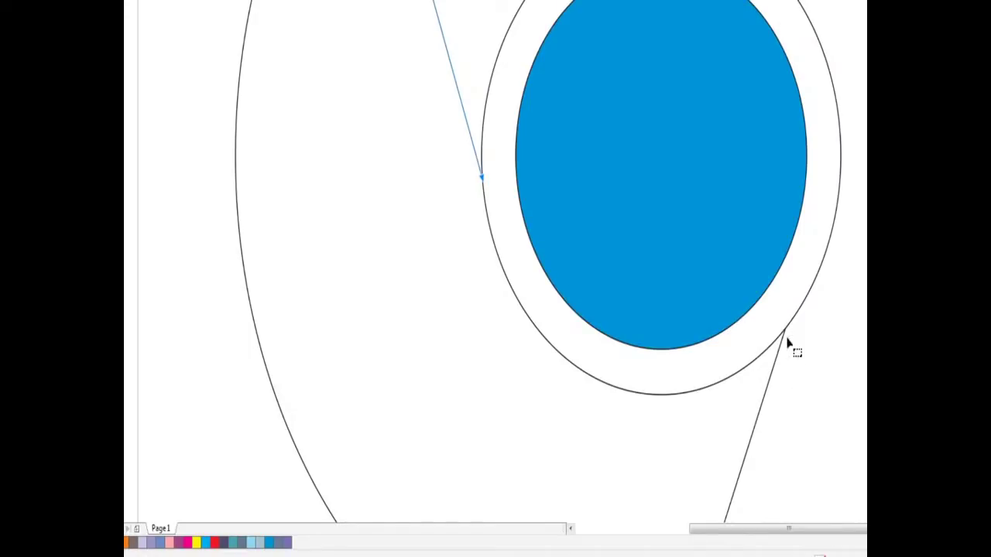
{"action": "scroll", "coordinate": [790, 346], "scroll_direction": "up", "scroll_amount": 2}
{"action": "scroll", "coordinate": [790, 346], "scroll_direction": "up", "scroll_amount": 1}
{"action": "scroll", "coordinate": [777, 310], "scroll_direction": "up", "scroll_amount": 1}
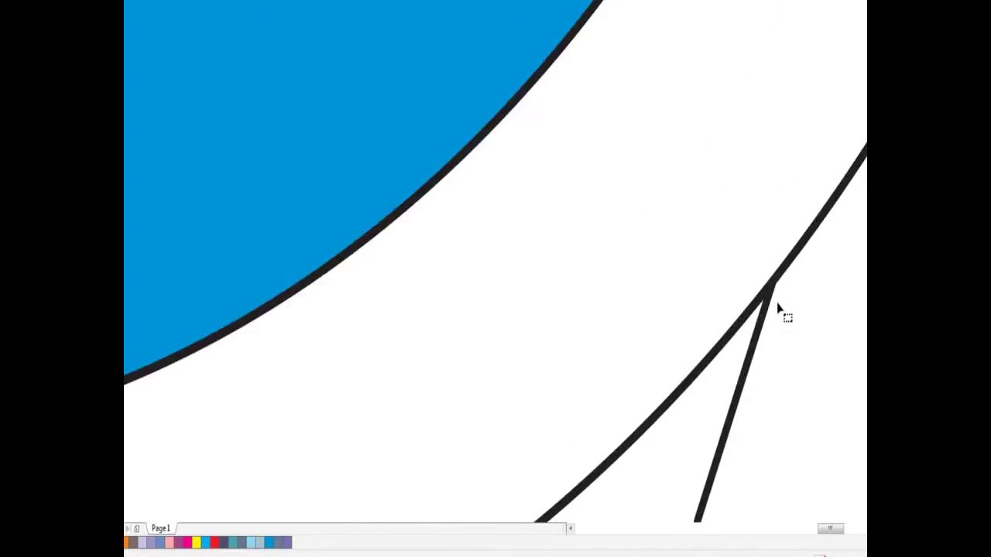
{"action": "scroll", "coordinate": [777, 310], "scroll_direction": "up", "scroll_amount": 1}
{"action": "scroll", "coordinate": [777, 310], "scroll_direction": "down", "scroll_amount": 2}
{"action": "scroll", "coordinate": [777, 310], "scroll_direction": "down", "scroll_amount": 2}
{"action": "scroll", "coordinate": [778, 310], "scroll_direction": "down", "scroll_amount": 2}
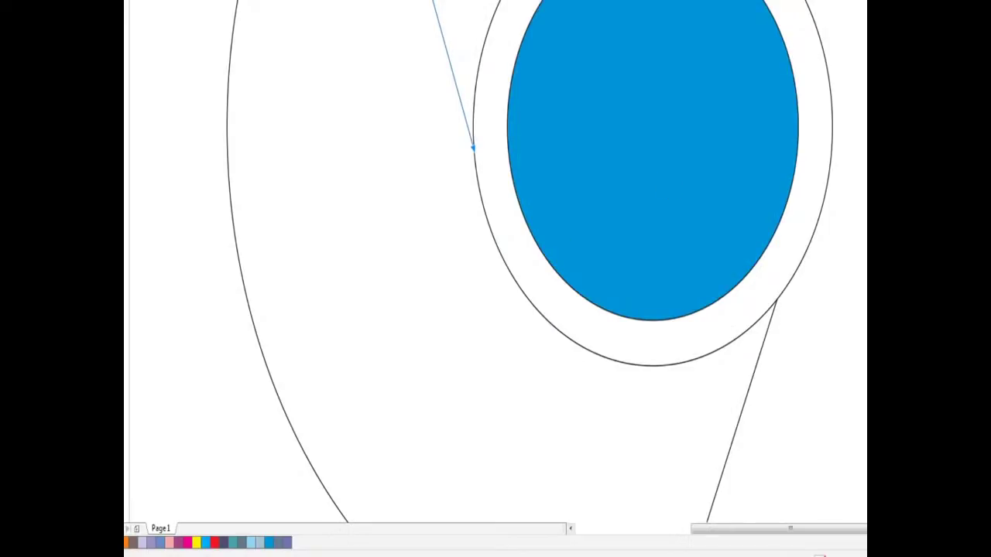
{"action": "scroll", "coordinate": [495, 264], "scroll_direction": "down", "scroll_amount": 1}
{"action": "scroll", "coordinate": [496, 263], "scroll_direction": "down", "scroll_amount": 1}
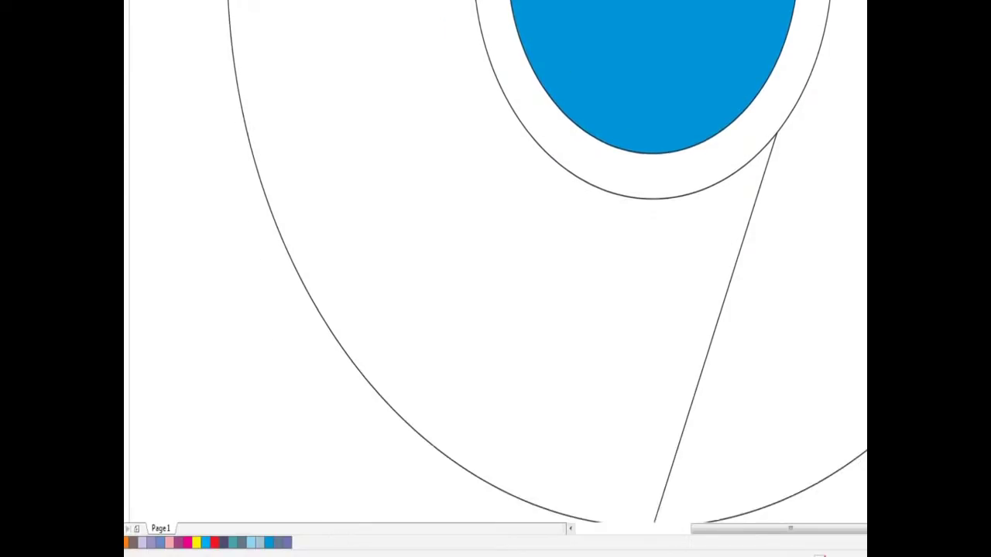
{"action": "scroll", "coordinate": [495, 263], "scroll_direction": "down", "scroll_amount": 1}
{"action": "scroll", "coordinate": [780, 85], "scroll_direction": "up", "scroll_amount": 1}
{"action": "scroll", "coordinate": [780, 84], "scroll_direction": "up", "scroll_amount": 1}
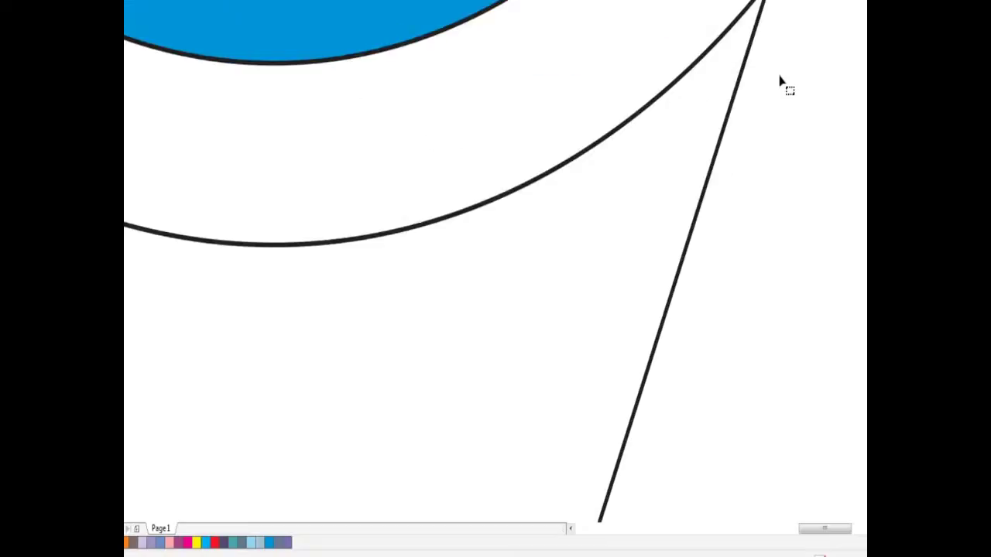
{"action": "scroll", "coordinate": [780, 81], "scroll_direction": "down", "scroll_amount": 2}
Snap the bottom line's inner end onto the inner ring, then return to the Pick tool and deselect
{"action": "left_click", "coordinate": [777, 58]}
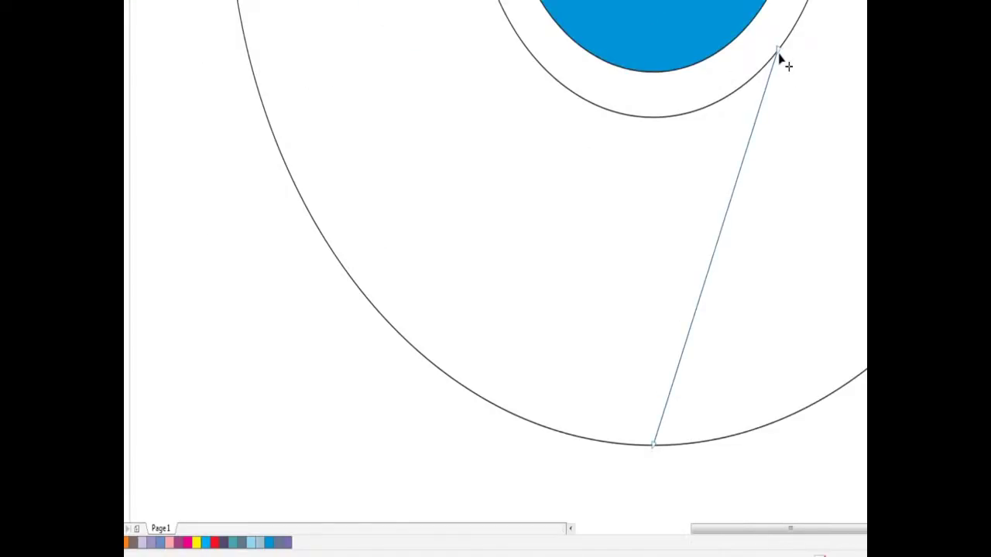
{"action": "left_click_drag", "start_coordinate": [780, 51], "coordinate": [791, 34]}
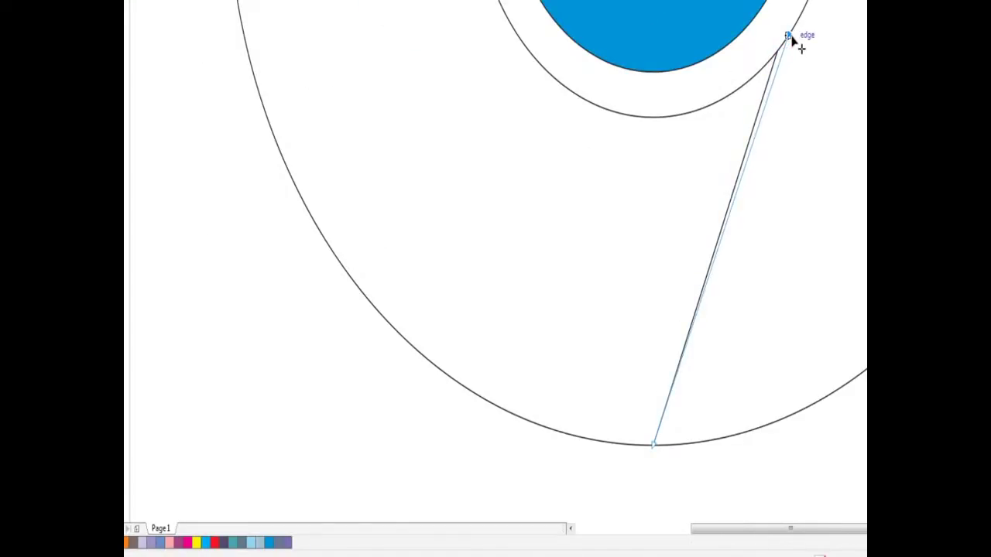
{"action": "scroll", "coordinate": [807, 155], "scroll_direction": "down", "scroll_amount": 1}
{"action": "scroll", "coordinate": [805, 168], "scroll_direction": "down", "scroll_amount": 1}
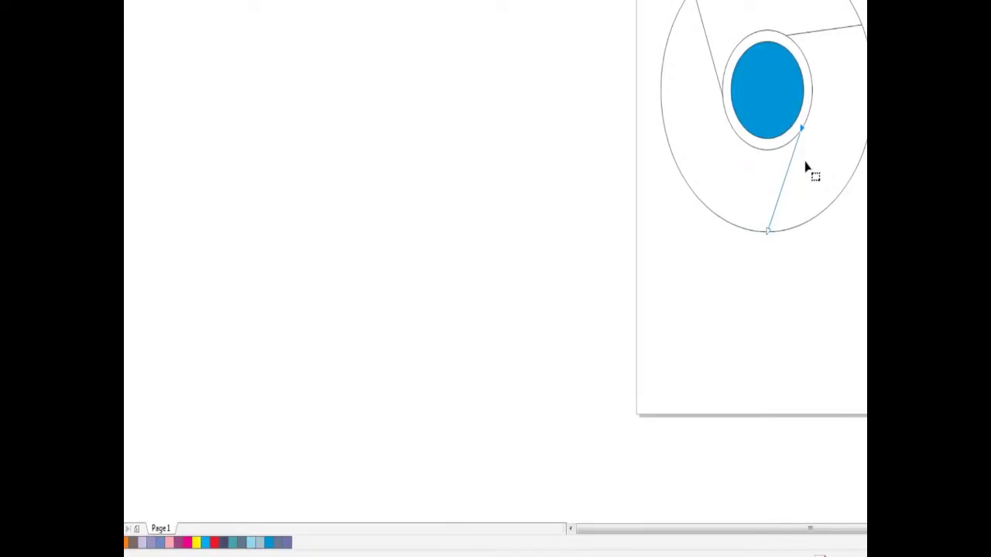
{"action": "scroll", "coordinate": [811, 294], "scroll_direction": "down", "scroll_amount": 1}
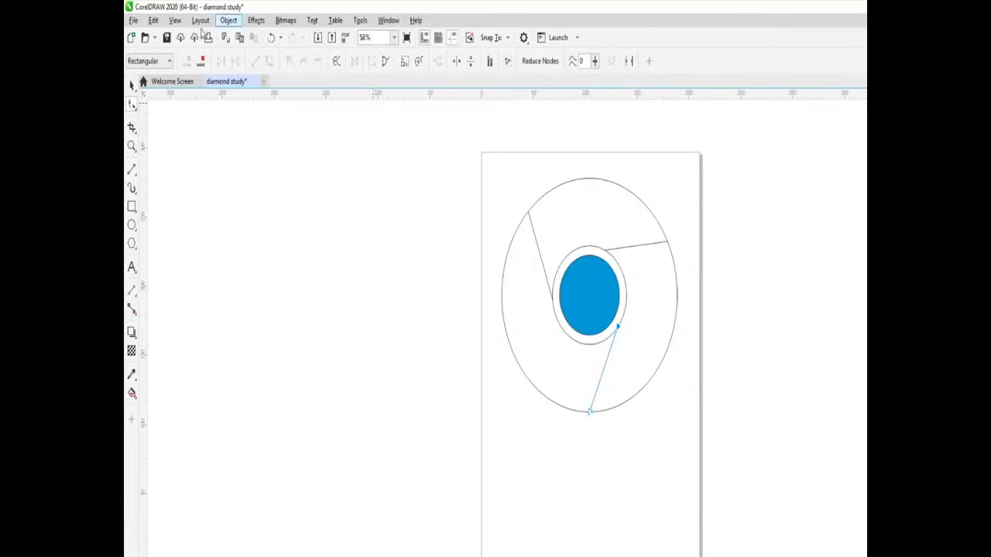
{"action": "left_click", "coordinate": [133, 86]}
{"action": "left_click", "coordinate": [241, 215]}
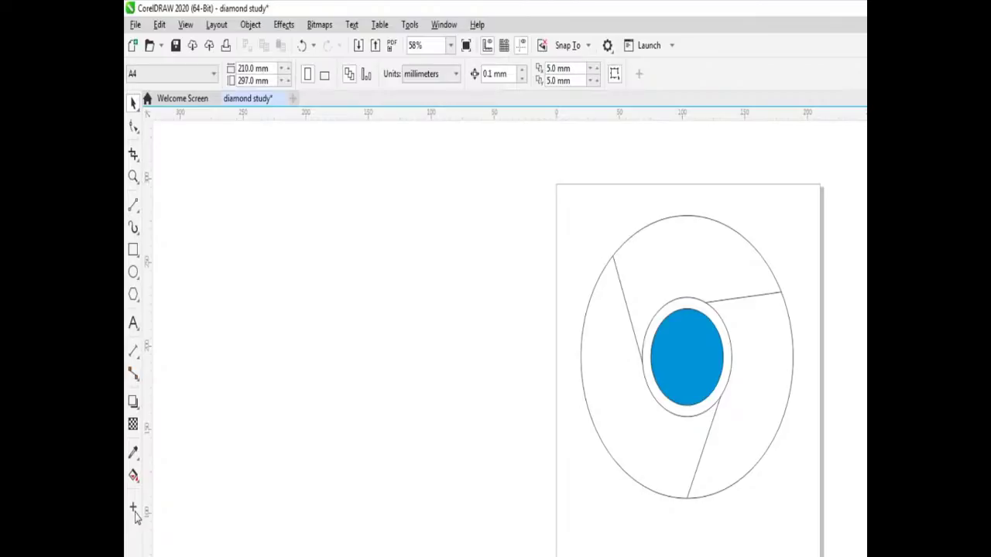
Open the toolbox's Quick Customize checklist and scroll through the available tools
{"action": "left_click", "coordinate": [134, 511]}
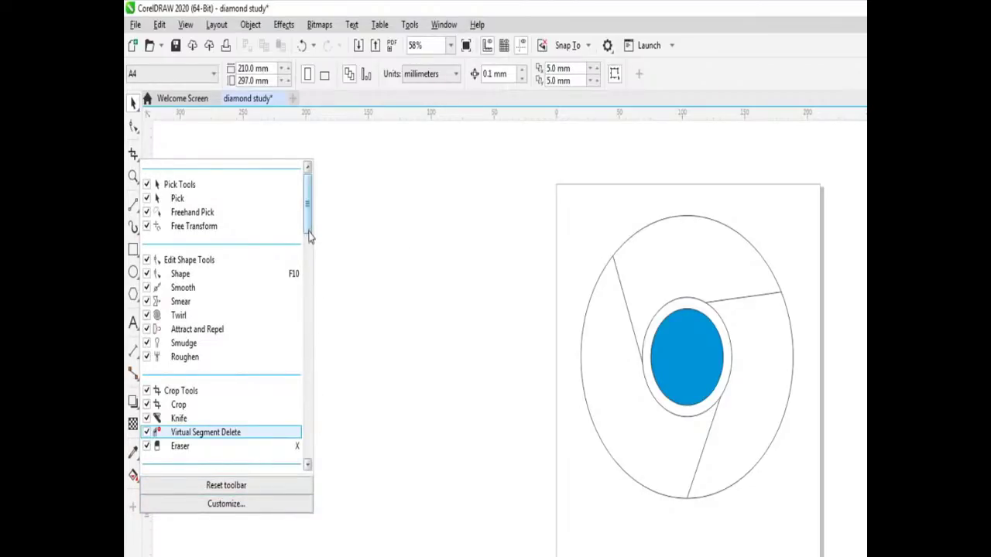
{"action": "left_click_drag", "start_coordinate": [308, 230], "coordinate": [293, 468]}
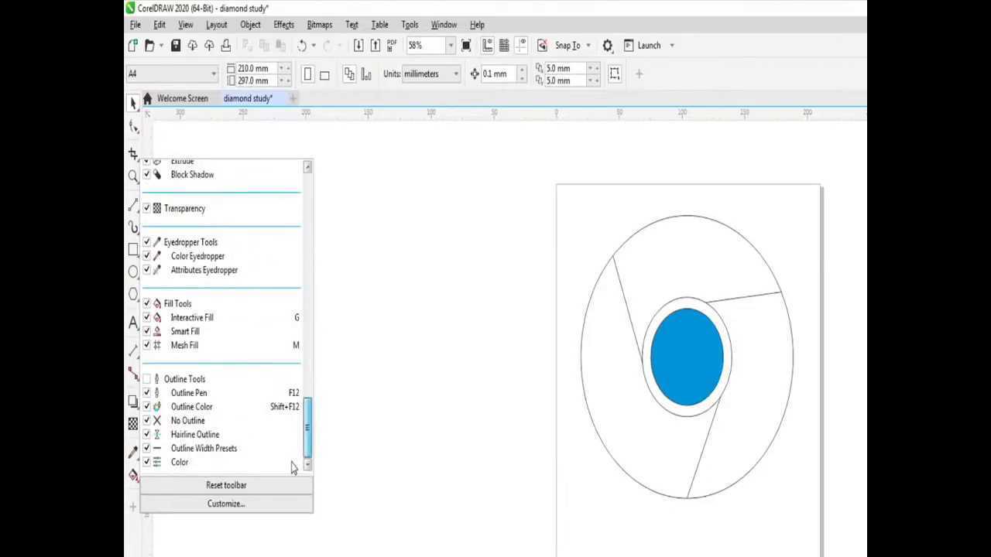
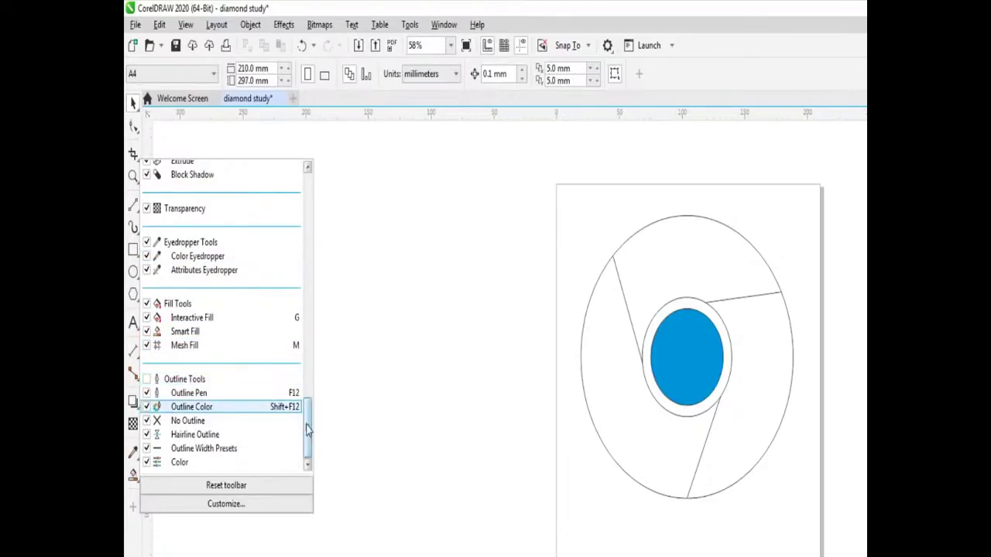
Scroll through the Quick Customize toolbox list, then dismiss it to return to the canvas
{"action": "scroll", "coordinate": [306, 403], "scroll_direction": "up", "scroll_amount": 3}
{"action": "scroll", "coordinate": [308, 400], "scroll_direction": "up", "scroll_amount": 2}
{"action": "left_click_drag", "start_coordinate": [308, 401], "coordinate": [316, 201]}
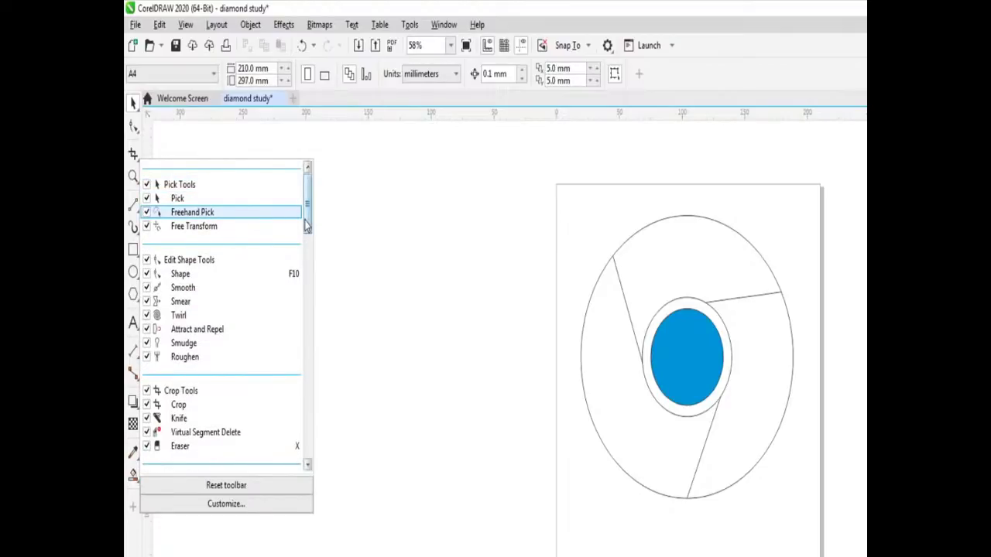
{"action": "left_click_drag", "start_coordinate": [308, 217], "coordinate": [308, 236]}
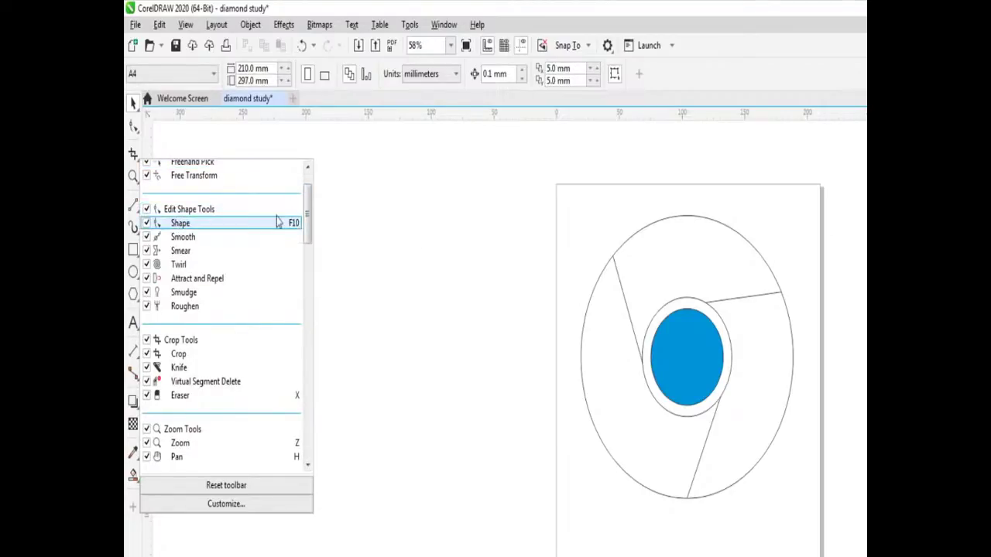
{"action": "left_click_drag", "start_coordinate": [308, 221], "coordinate": [308, 436]}
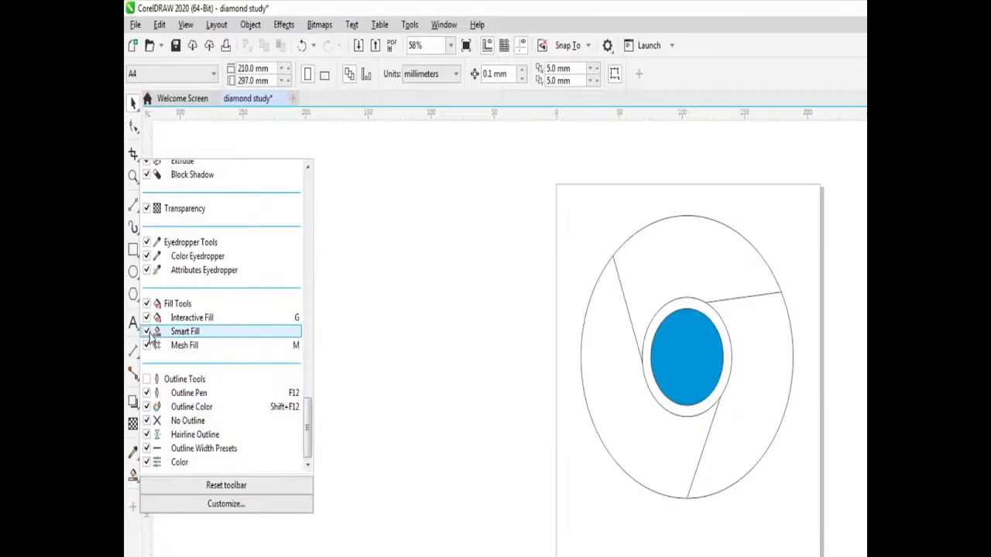
{"action": "left_click", "coordinate": [223, 552]}
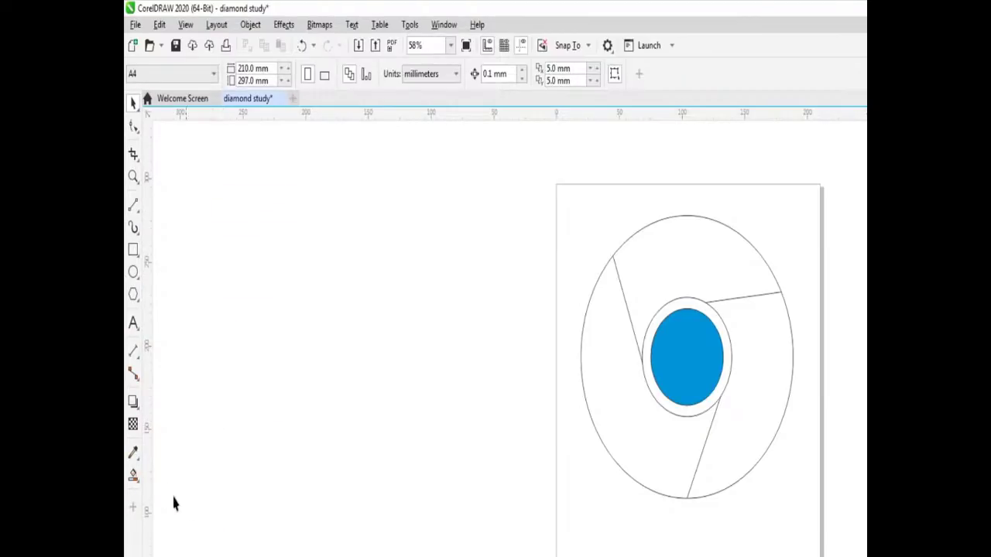
Use Smart Fill to fill the ring's top section grey-blue
{"action": "left_click", "coordinate": [134, 478]}
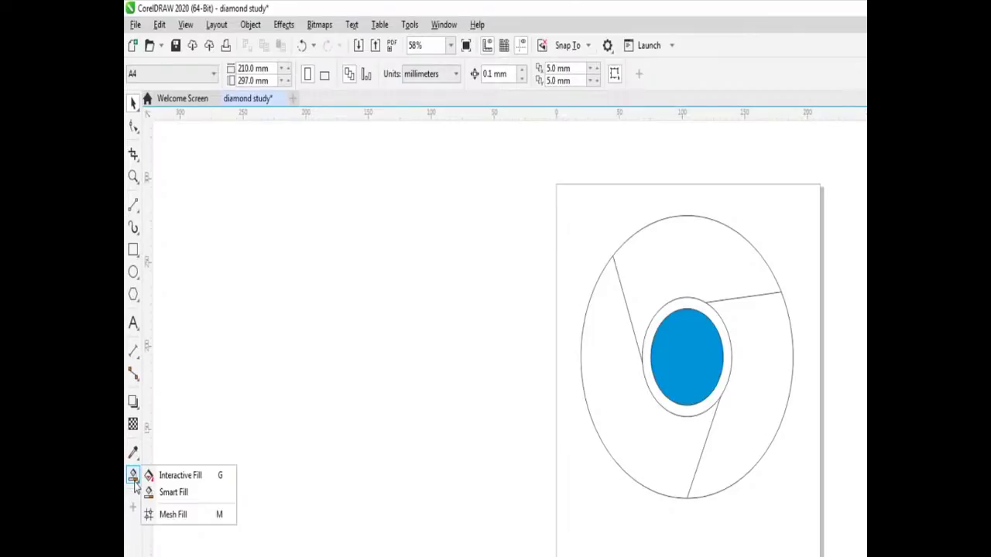
{"action": "left_click", "coordinate": [174, 493]}
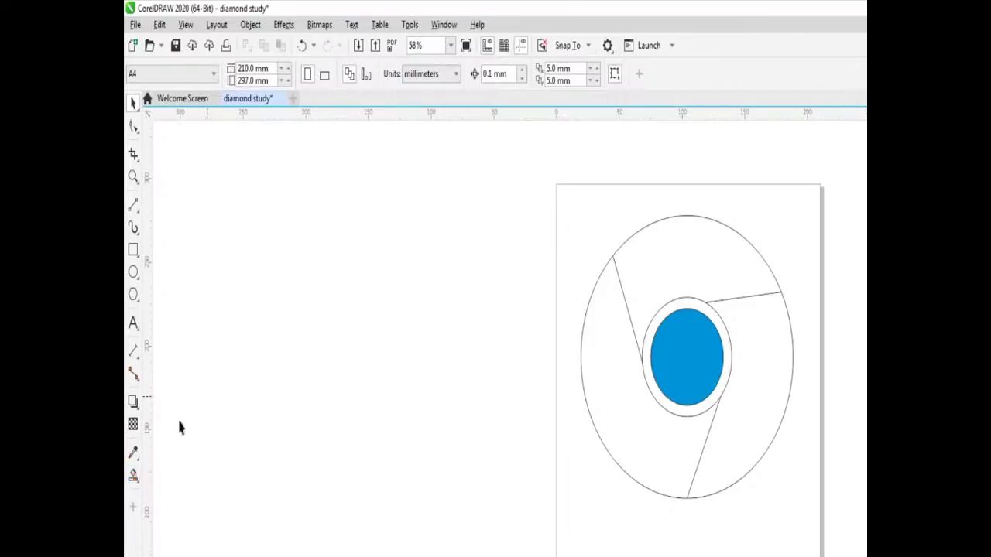
{"action": "left_click", "coordinate": [134, 478]}
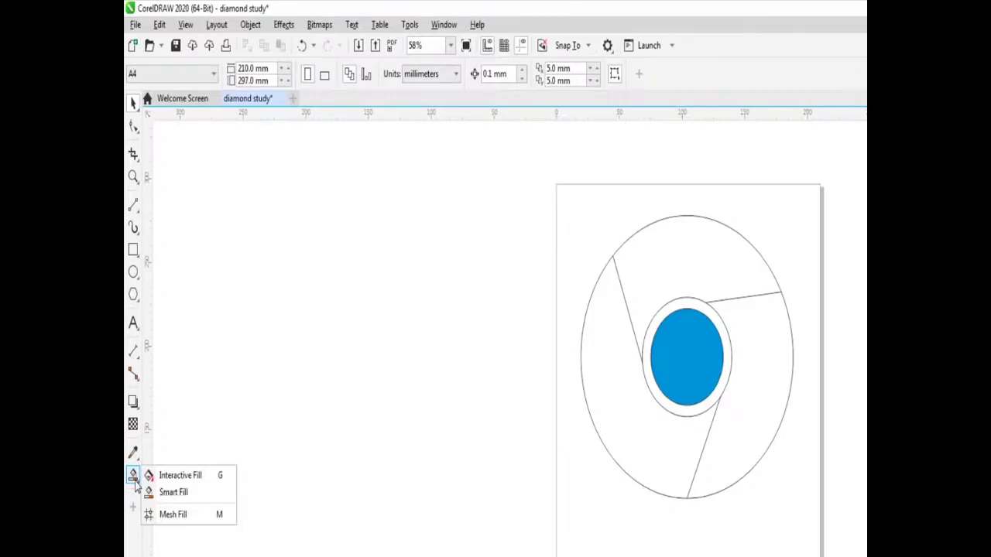
{"action": "left_click", "coordinate": [186, 413]}
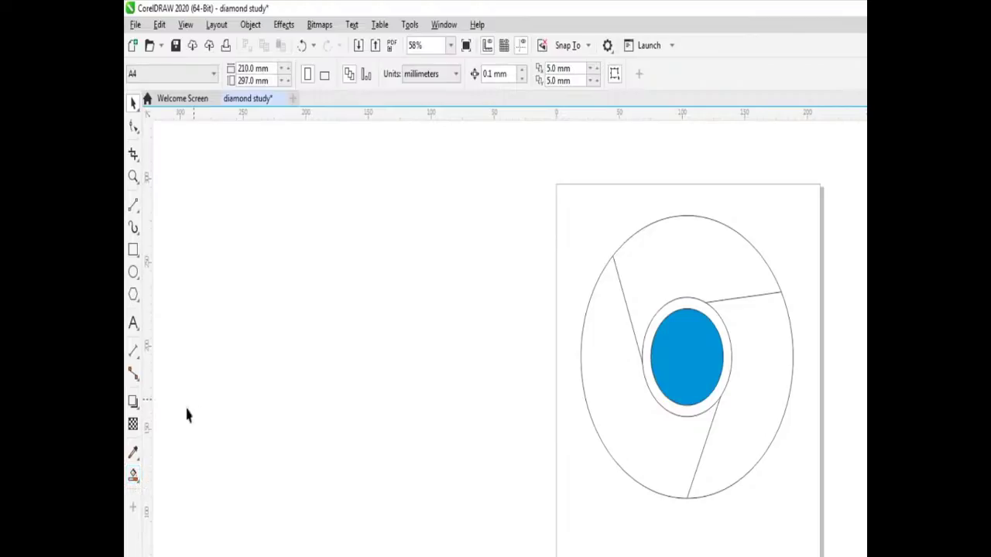
{"action": "left_click", "coordinate": [134, 478]}
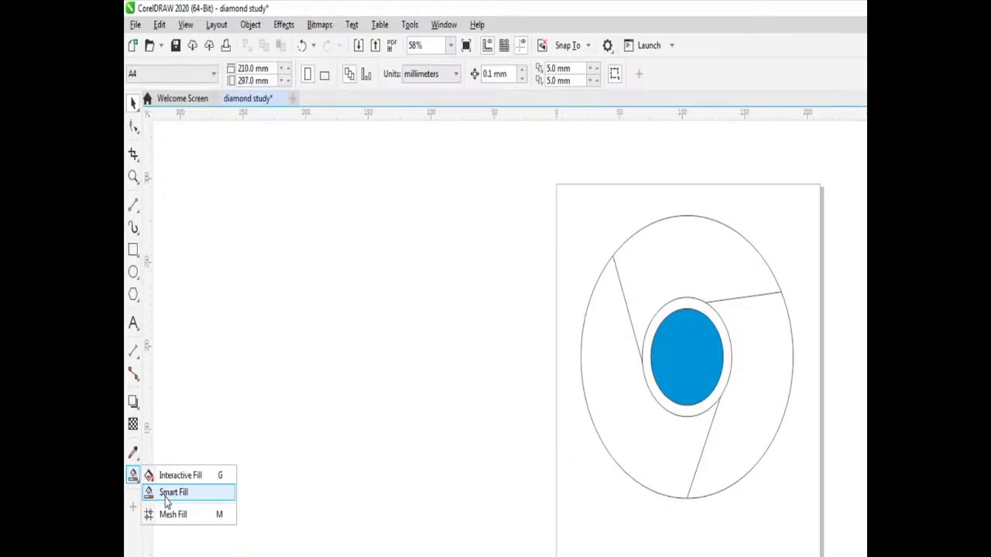
{"action": "left_click", "coordinate": [165, 498]}
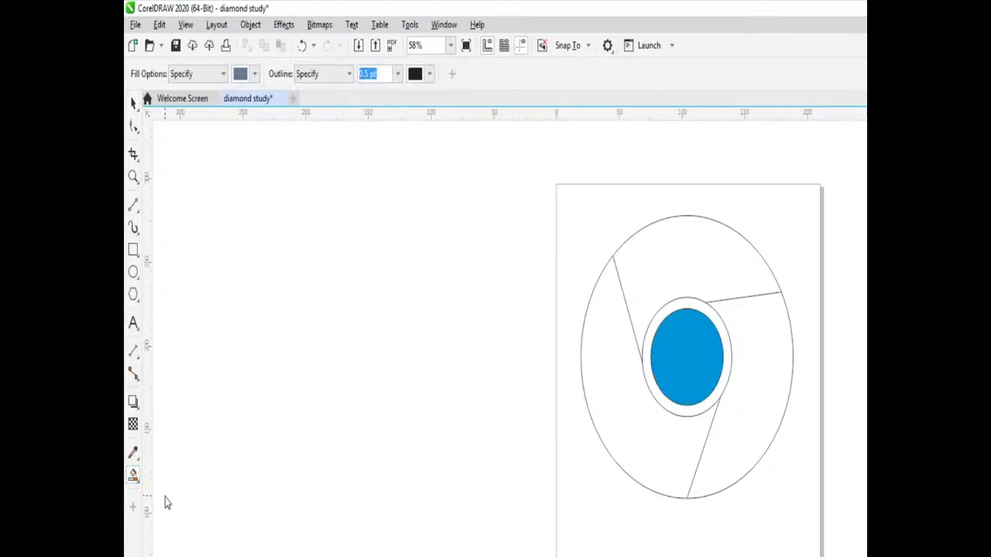
{"action": "left_click", "coordinate": [660, 275]}
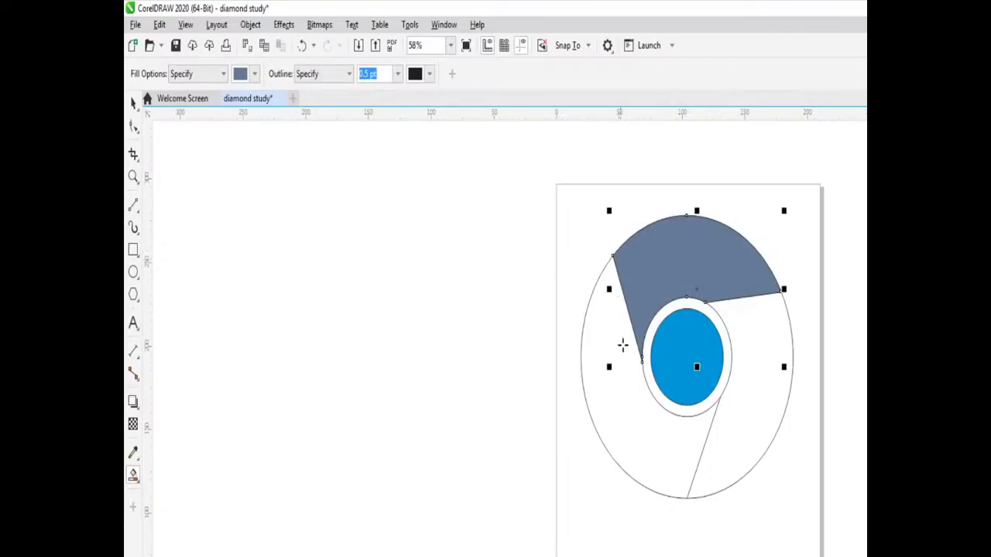
Zoom in and out to inspect the corners of the filled section
{"action": "scroll", "coordinate": [702, 320], "scroll_direction": "up", "scroll_amount": 2}
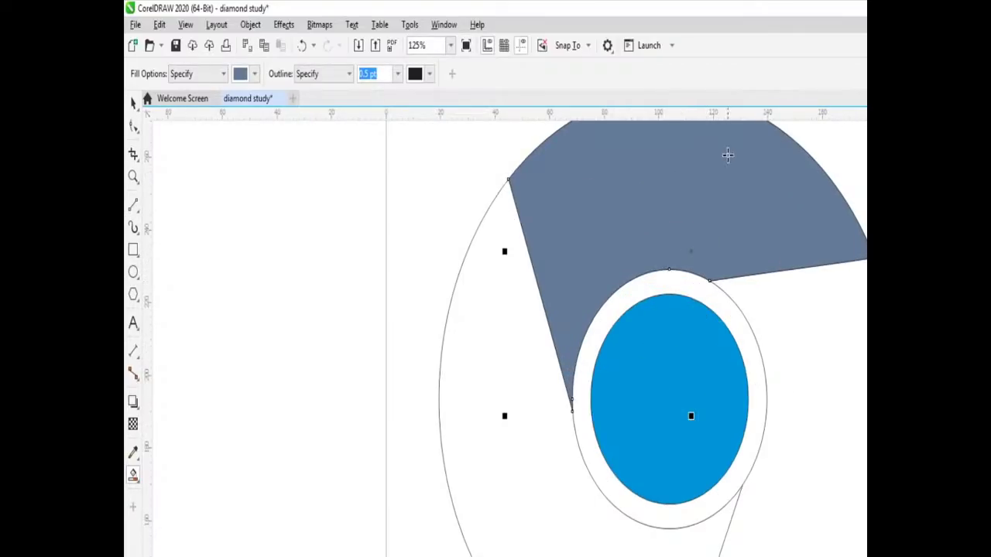
{"action": "scroll", "coordinate": [697, 232], "scroll_direction": "up", "scroll_amount": 3}
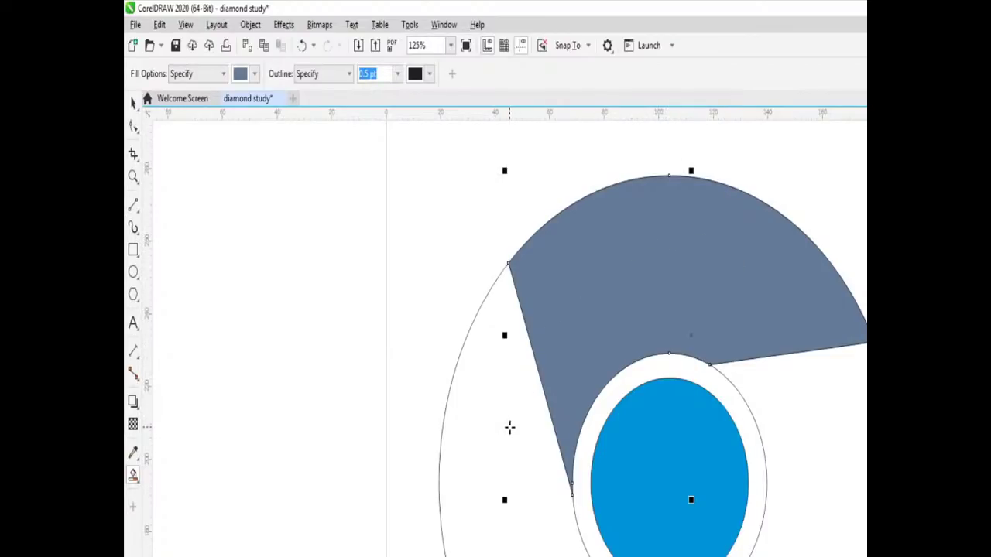
{"action": "scroll", "coordinate": [812, 404], "scroll_direction": "up", "scroll_amount": 2}
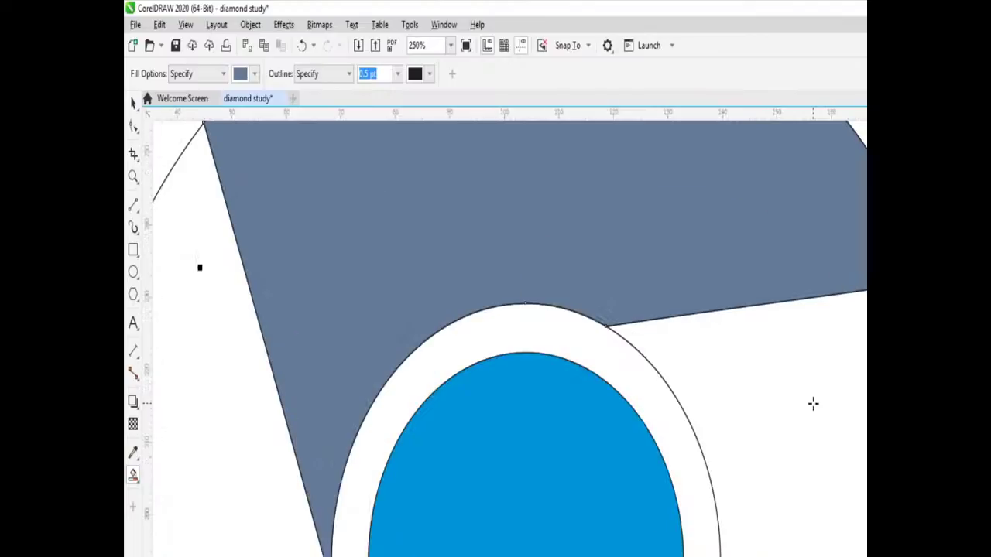
{"action": "scroll", "coordinate": [789, 379], "scroll_direction": "down", "scroll_amount": 2}
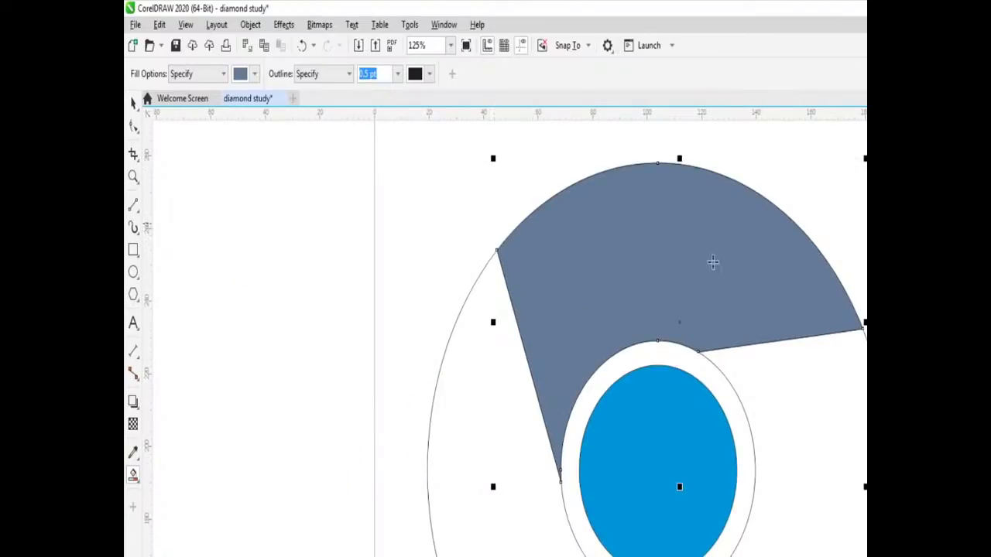
{"action": "scroll", "coordinate": [693, 353], "scroll_direction": "up", "scroll_amount": 2}
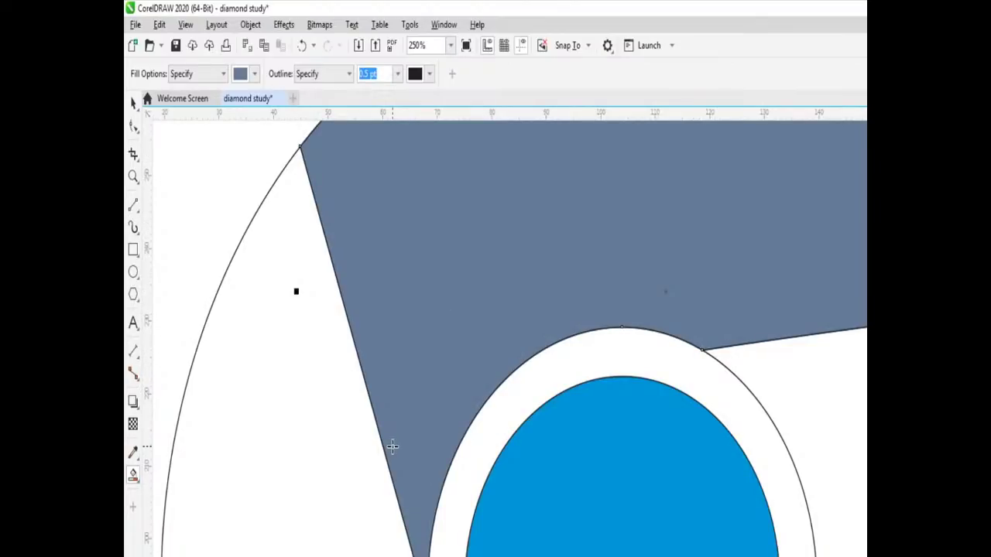
{"action": "scroll", "coordinate": [392, 447], "scroll_direction": "down", "scroll_amount": 2}
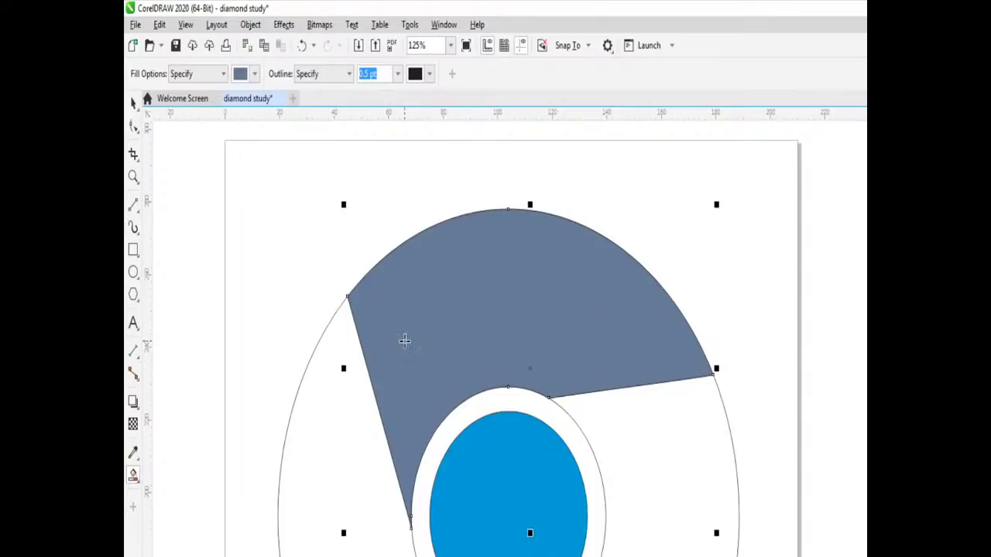
{"action": "scroll", "coordinate": [713, 376], "scroll_direction": "up", "scroll_amount": 2}
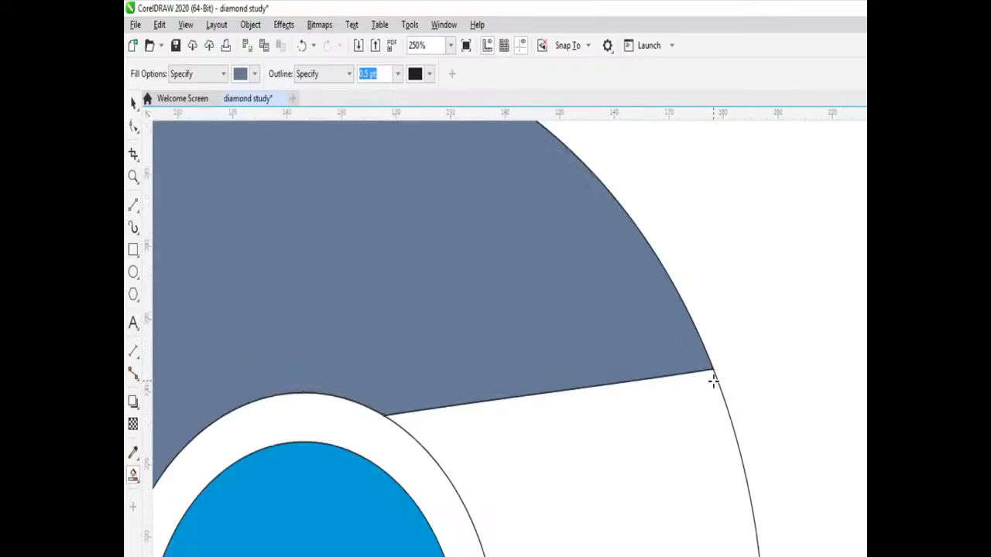
{"action": "scroll", "coordinate": [713, 375], "scroll_direction": "up", "scroll_amount": 5}
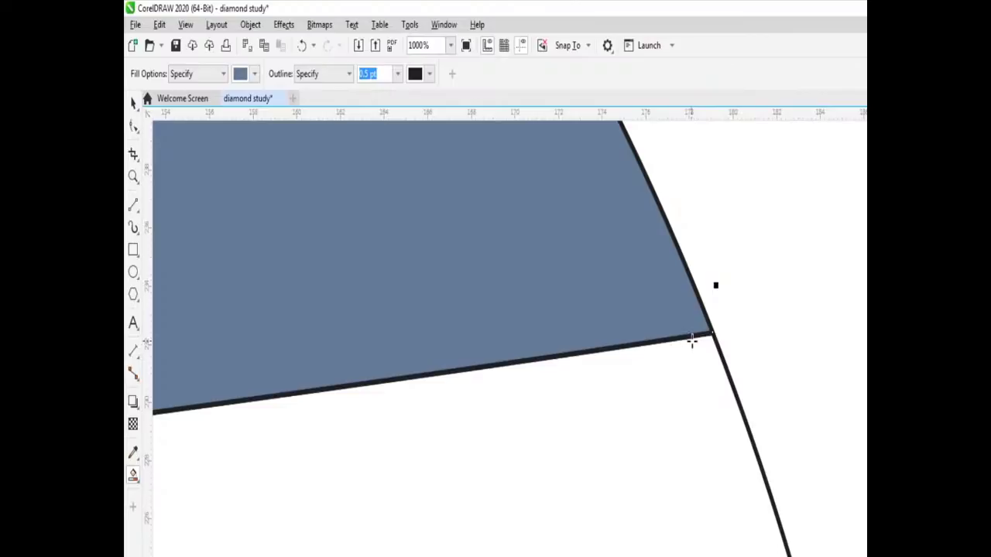
{"action": "scroll", "coordinate": [500, 310], "scroll_direction": "down", "scroll_amount": 4}
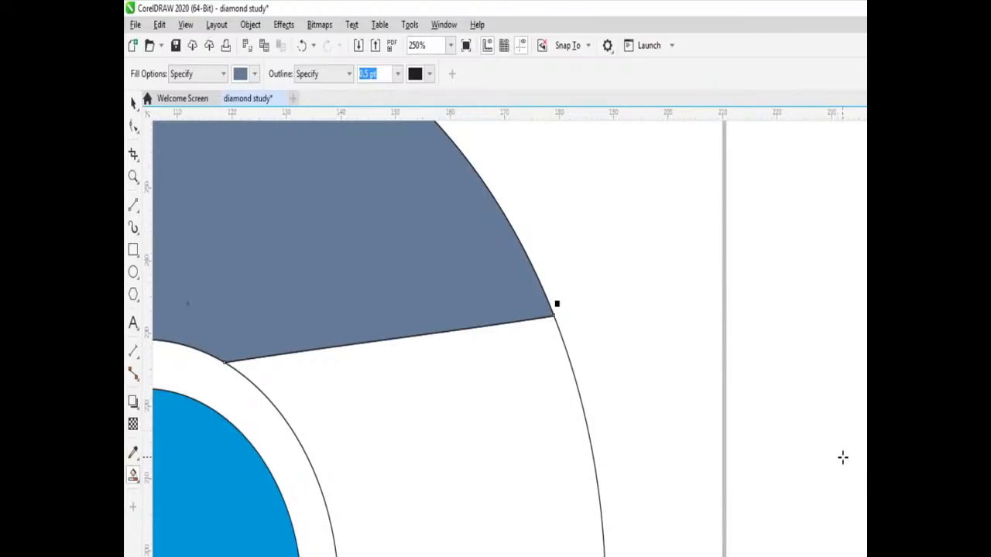
Pan to the filled section and delete the grey-blue Smart Fill shape
{"action": "key", "text": "h"}
{"action": "left_click_drag", "start_coordinate": [679, 434], "coordinate": [700, 434]}
{"action": "left_click_drag", "start_coordinate": [256, 314], "coordinate": [411, 317]}
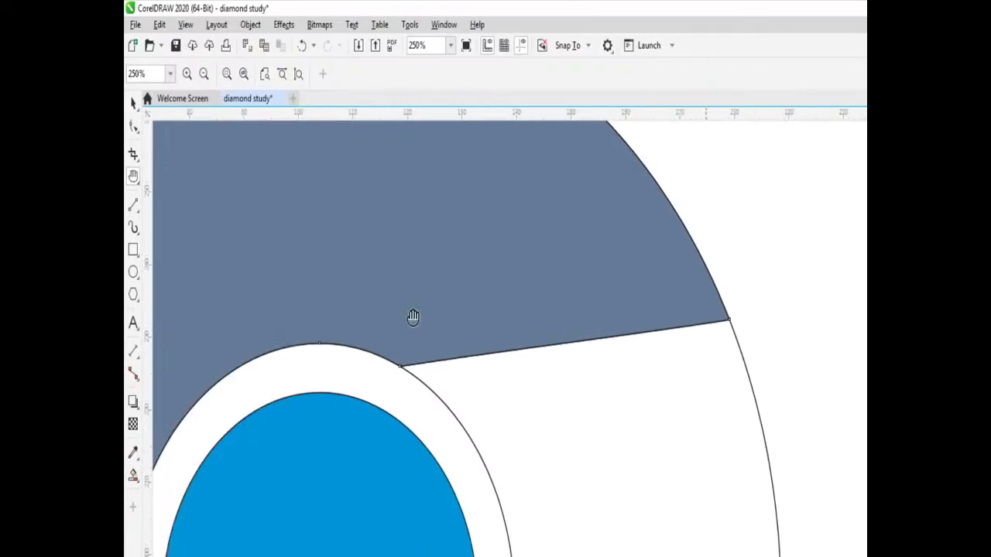
{"action": "left_click", "coordinate": [133, 101]}
{"action": "left_click", "coordinate": [223, 245]}
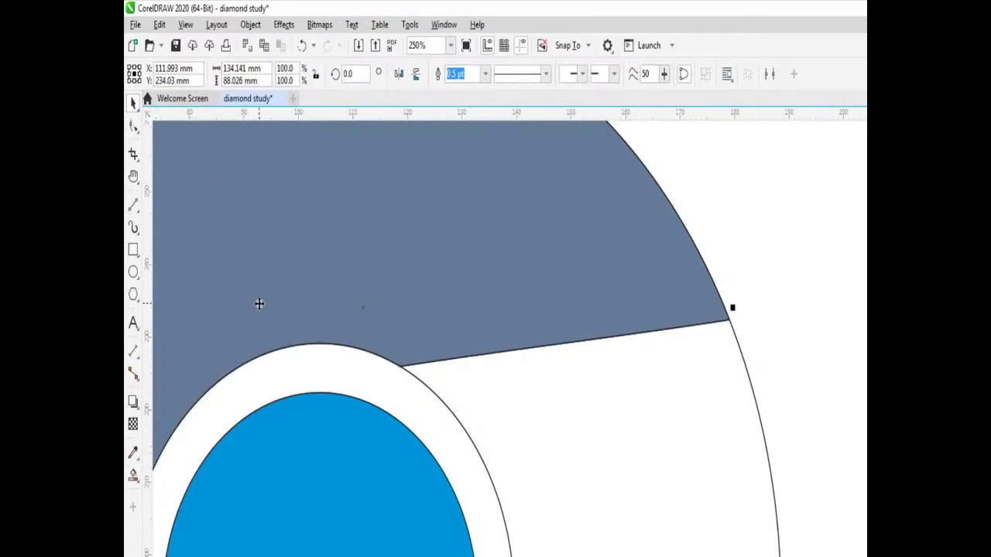
{"action": "key", "text": "Delete"}
Inspect the upper-right dividing line's end node on the outer circle, then deselect it
{"action": "left_click", "coordinate": [709, 329]}
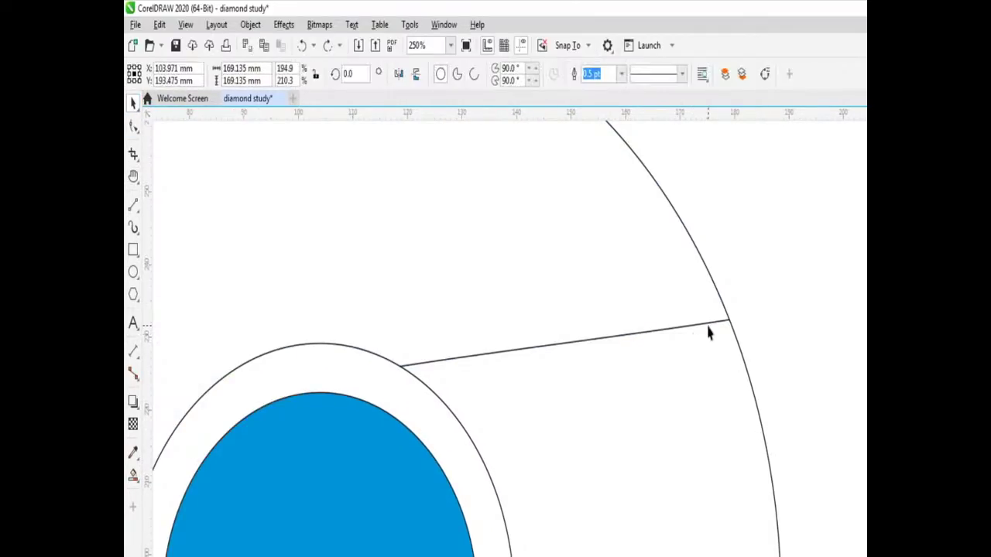
{"action": "left_click", "coordinate": [720, 323]}
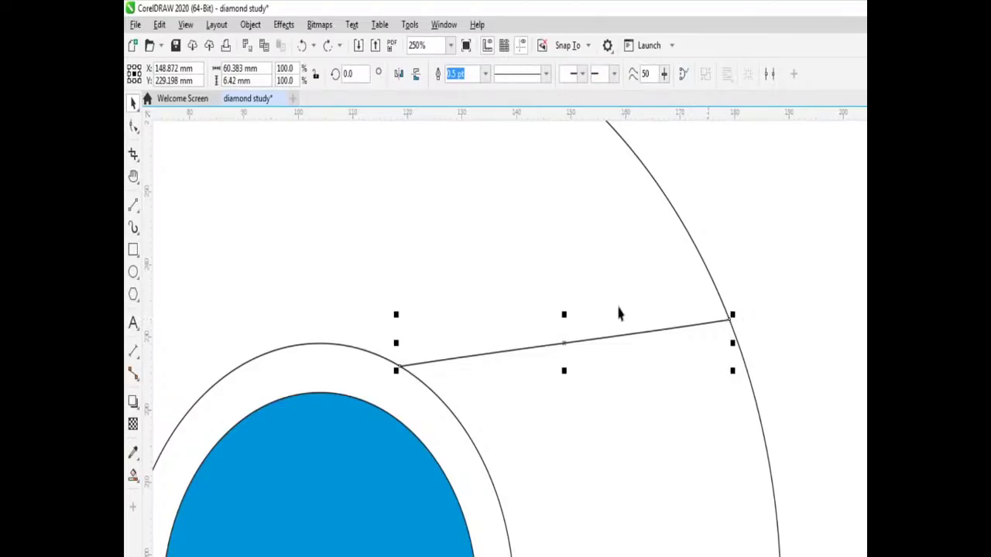
{"action": "left_click", "coordinate": [133, 126]}
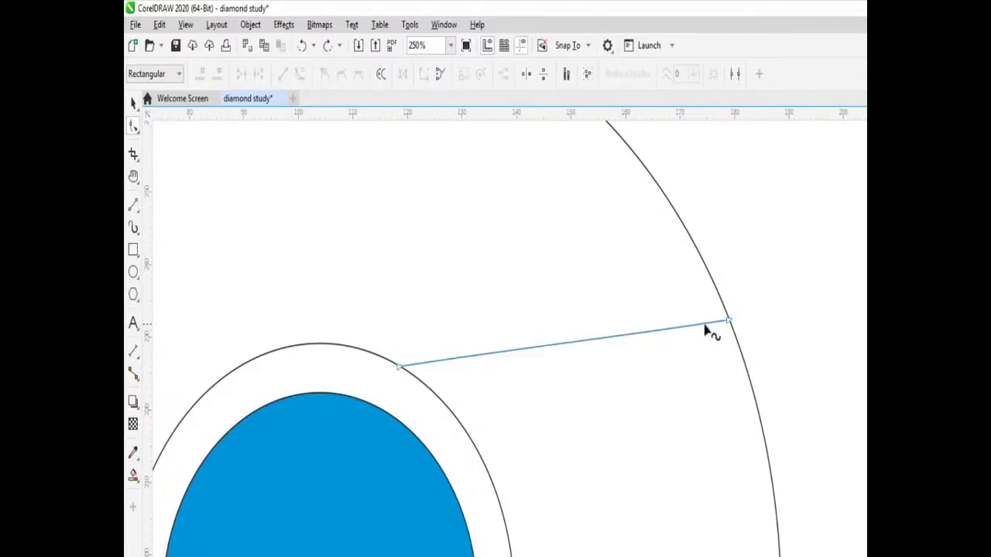
{"action": "left_click", "coordinate": [728, 323]}
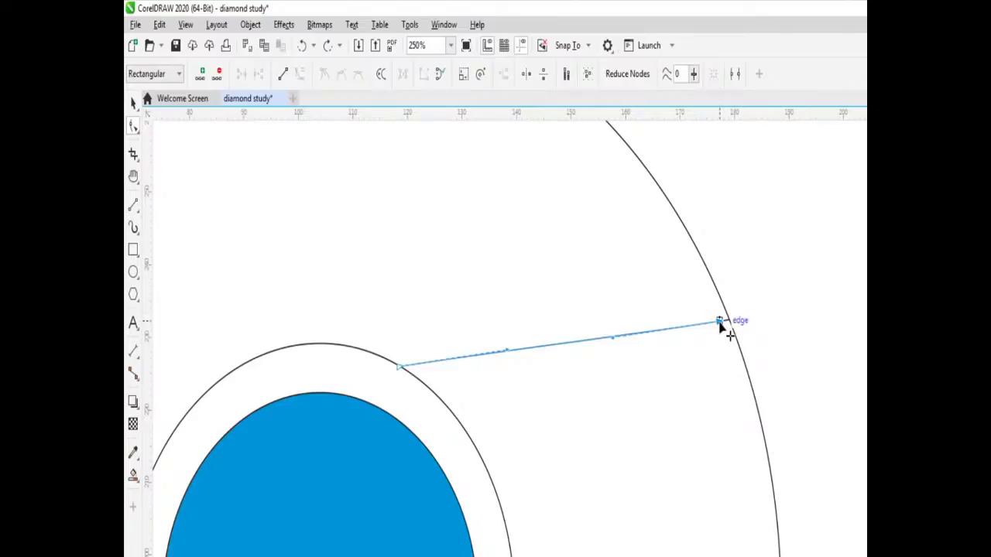
{"action": "scroll", "coordinate": [609, 325], "scroll_direction": "down", "scroll_amount": 3}
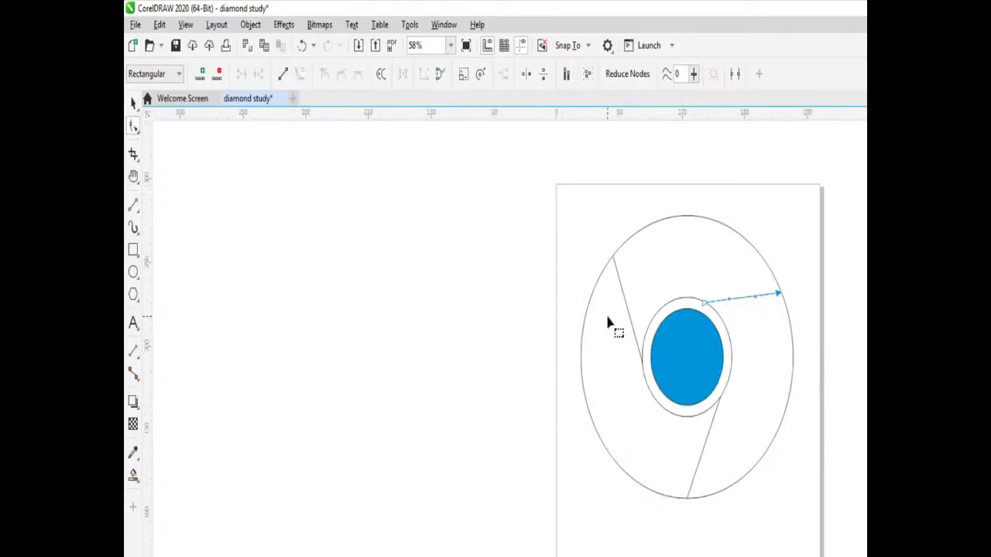
{"action": "scroll", "coordinate": [685, 385], "scroll_direction": "up", "scroll_amount": 2}
{"action": "scroll", "coordinate": [720, 371], "scroll_direction": "up", "scroll_amount": 3}
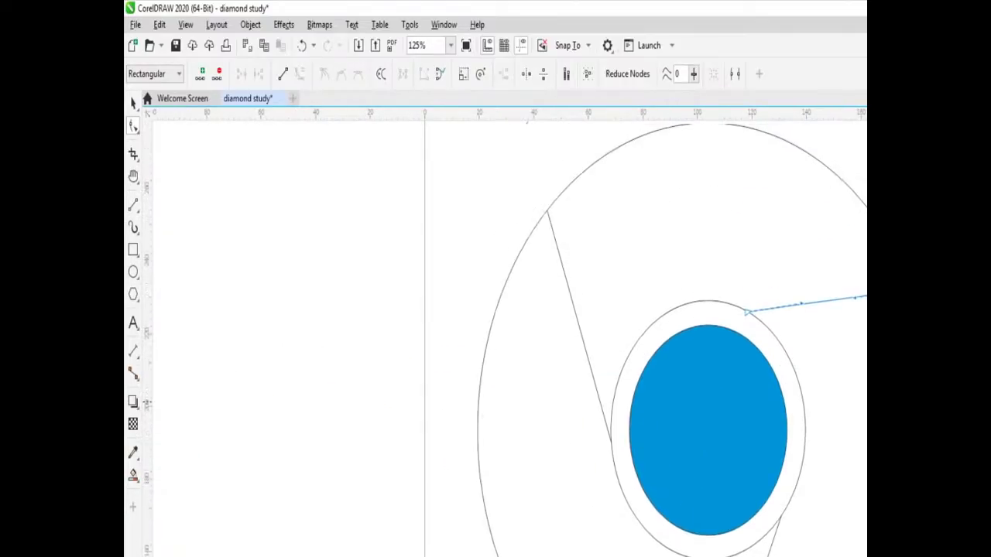
{"action": "left_click", "coordinate": [133, 102]}
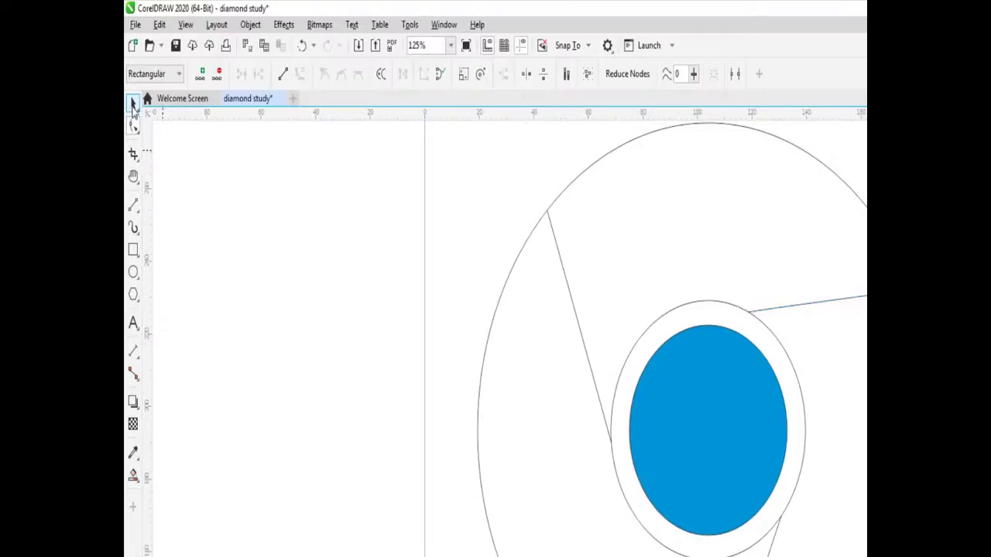
{"action": "left_click", "coordinate": [394, 227]}
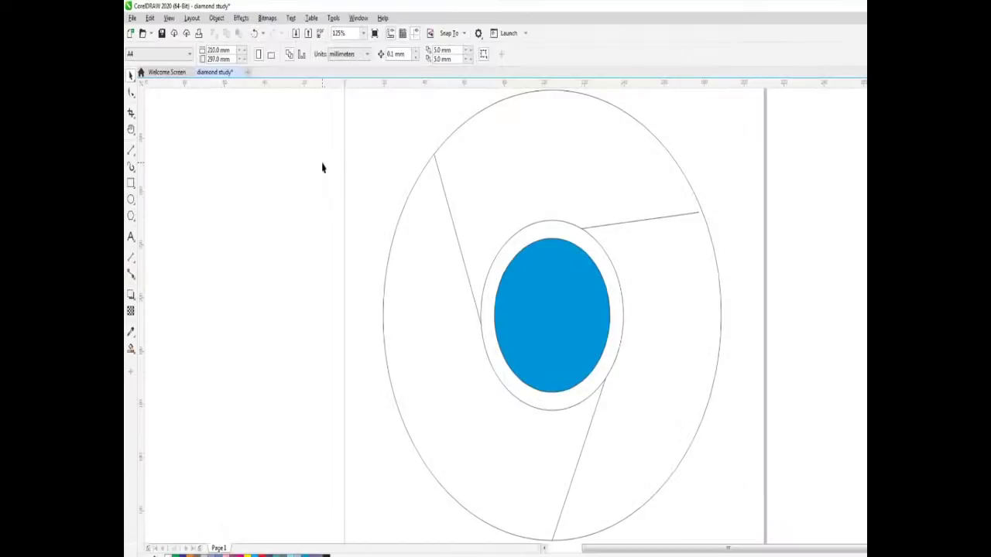
Undo a mistaken Smart Fill of a large region and clear the selection
{"action": "left_click", "coordinate": [131, 351]}
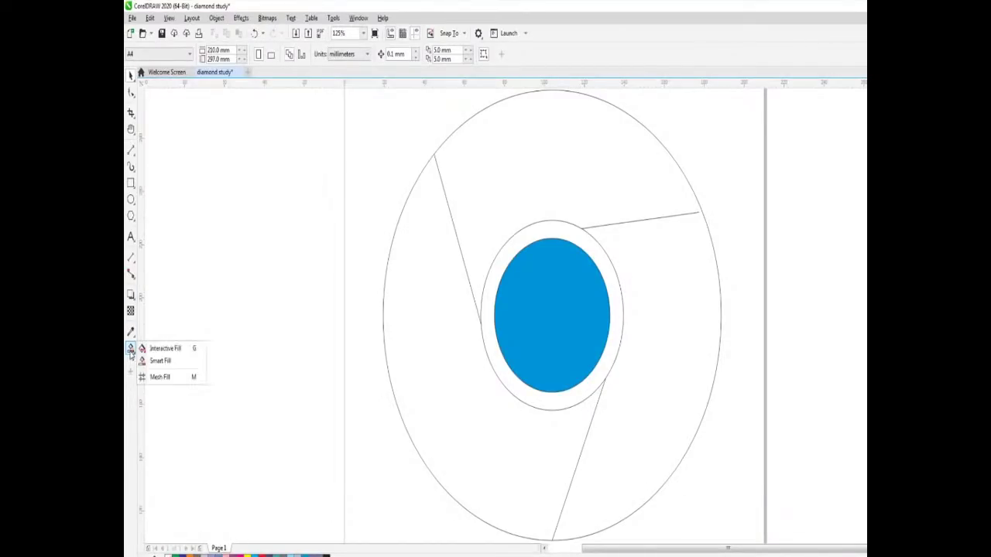
{"action": "left_click", "coordinate": [155, 361]}
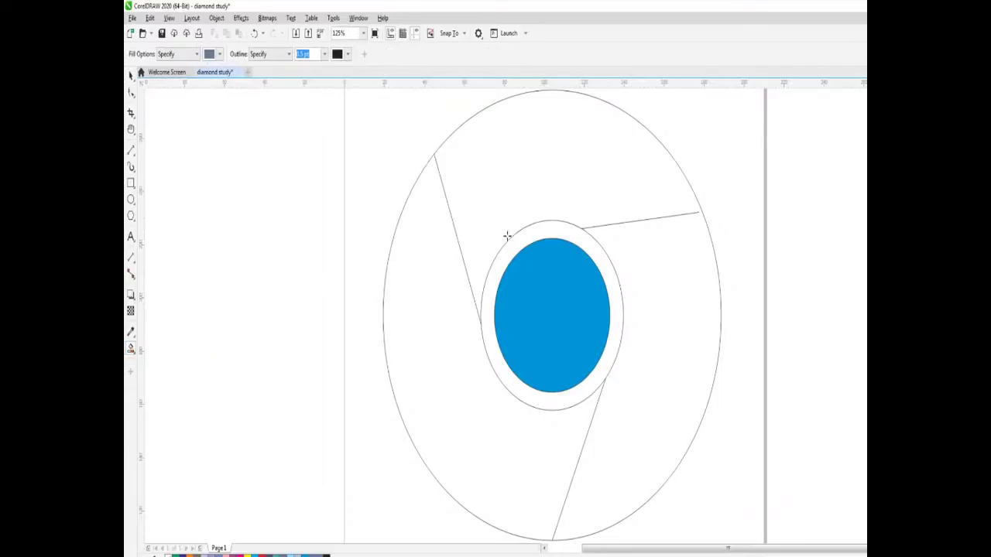
{"action": "left_click", "coordinate": [557, 168]}
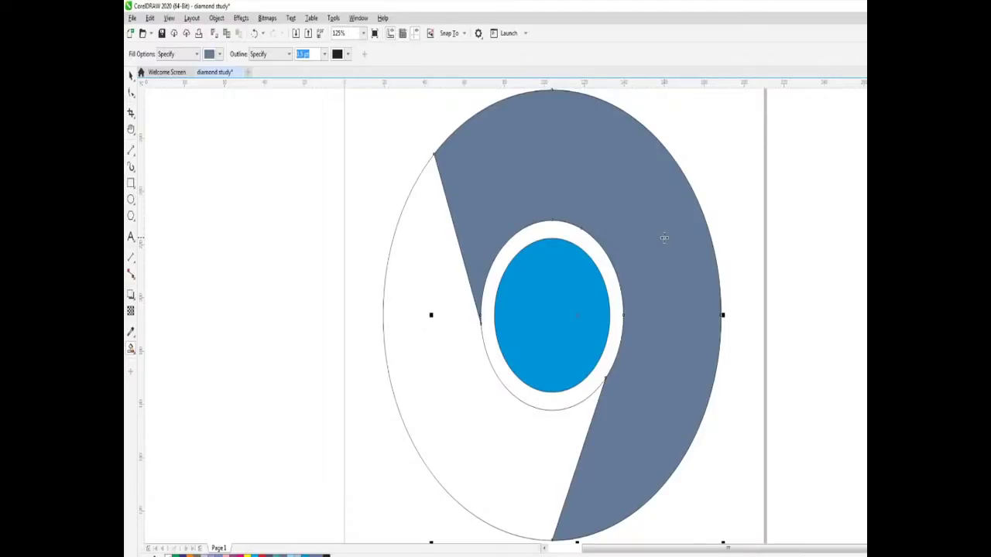
{"action": "key", "text": "ctrl+z"}
{"action": "key", "text": "ctrl+z"}
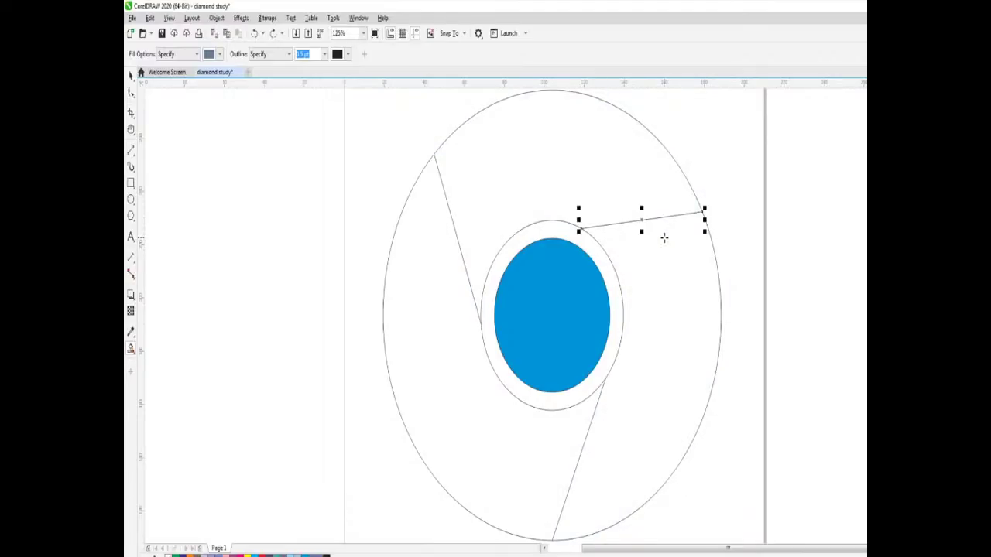
{"action": "key", "text": "ctrl+z"}
{"action": "left_click", "coordinate": [131, 75]}
{"action": "left_click", "coordinate": [225, 210]}
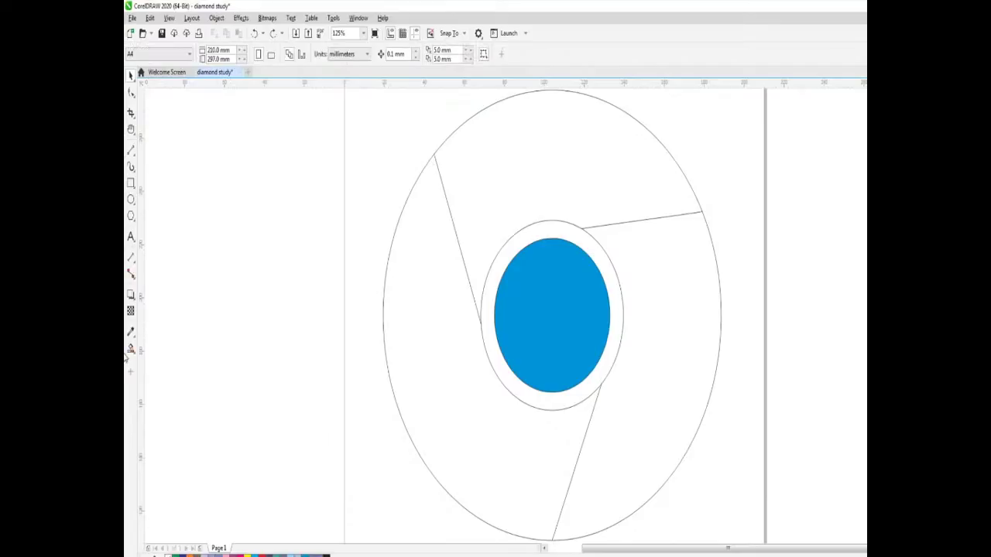
Smart Fill the top, right and left ring sections grey-blue
{"action": "left_click", "coordinate": [130, 352]}
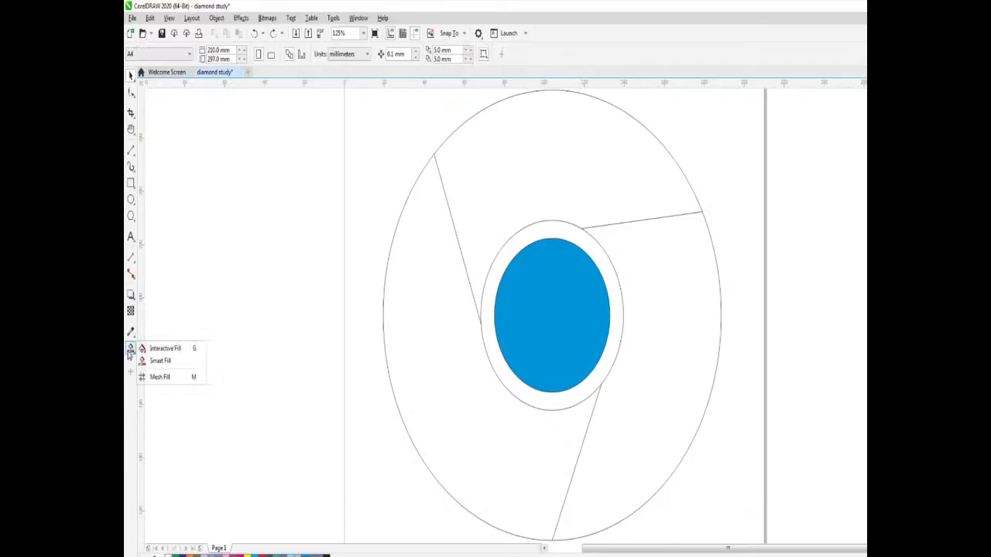
{"action": "left_click", "coordinate": [171, 361]}
{"action": "left_click", "coordinate": [486, 185]}
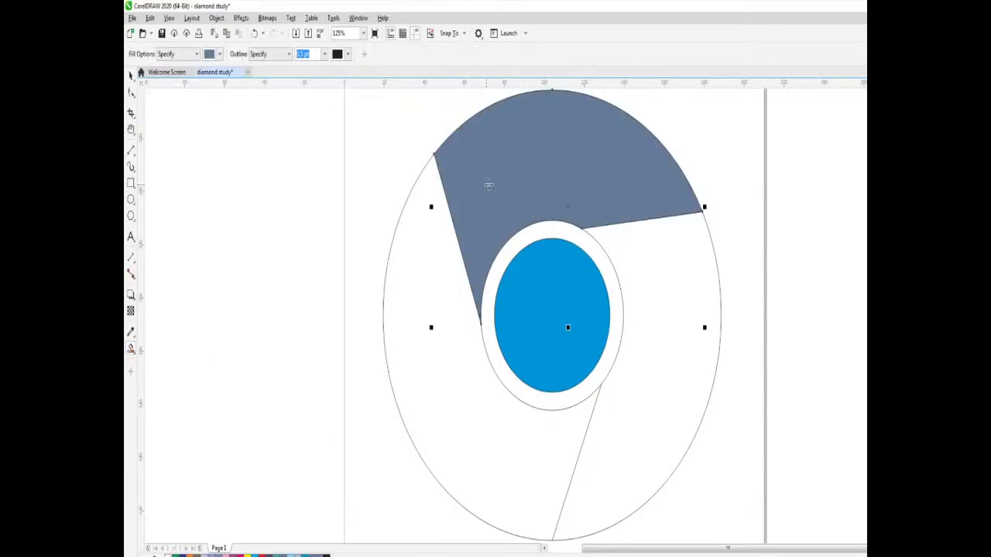
{"action": "left_click", "coordinate": [664, 264]}
{"action": "left_click", "coordinate": [484, 431]}
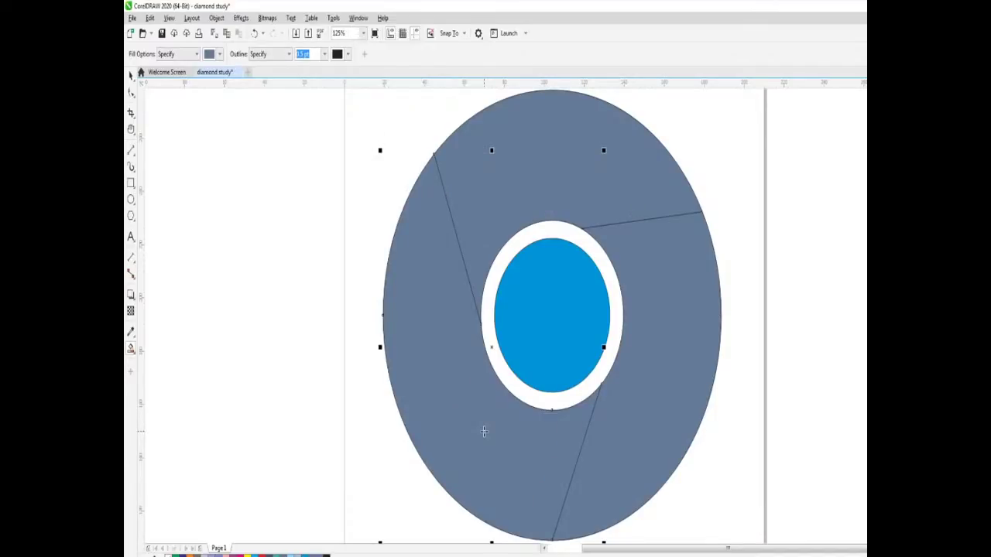
Colour the top ring section red, the right yellow and the left green
{"action": "left_click", "coordinate": [130, 74]}
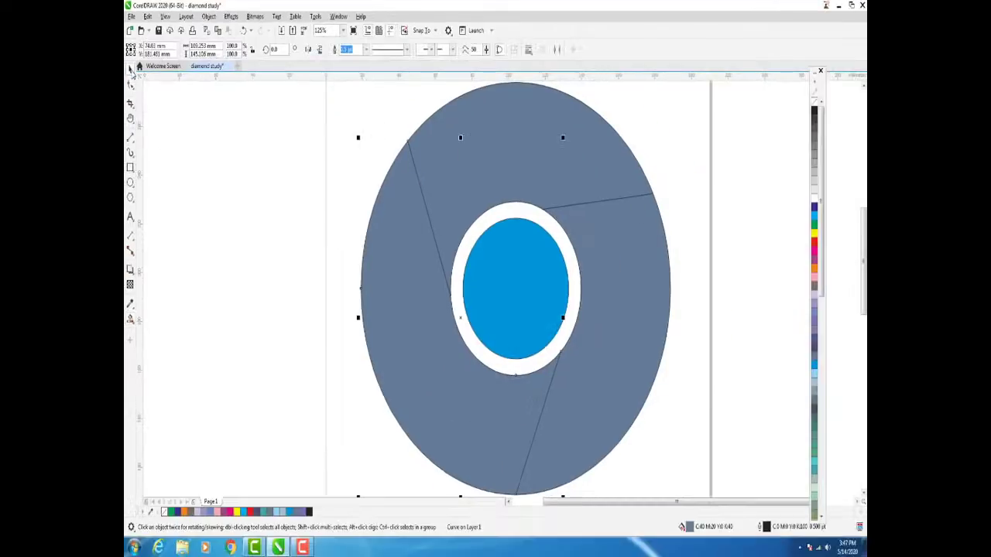
{"action": "left_click", "coordinate": [509, 167]}
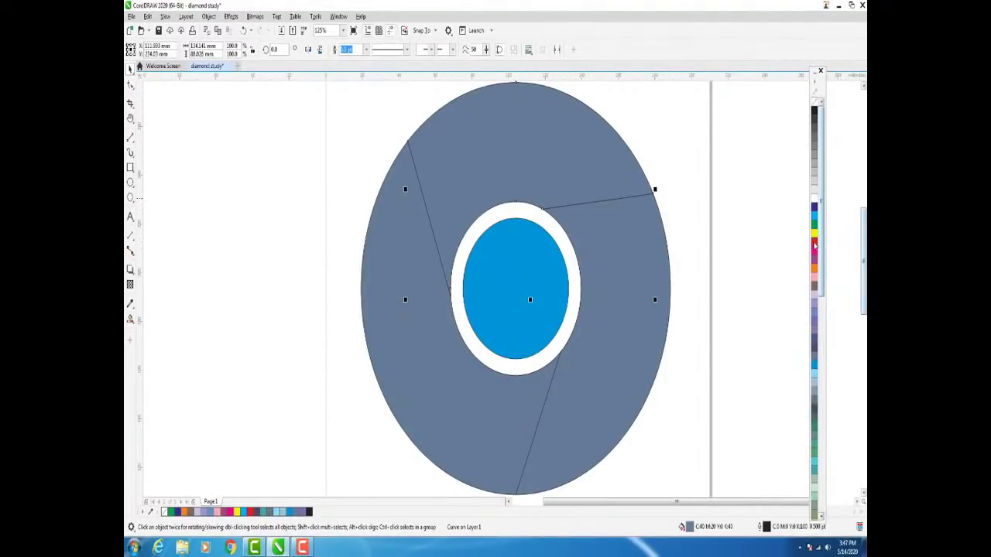
{"action": "left_click", "coordinate": [814, 249]}
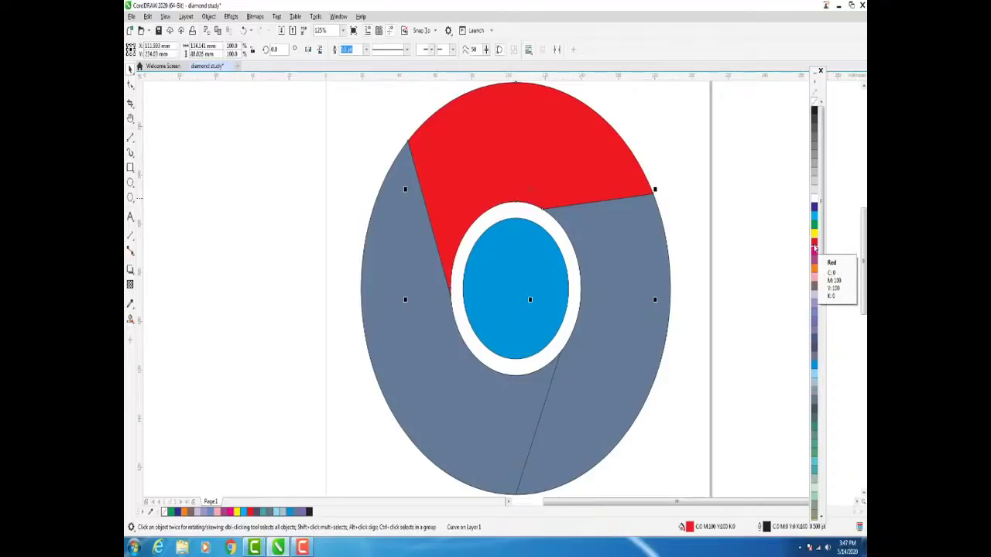
{"action": "left_click", "coordinate": [628, 291]}
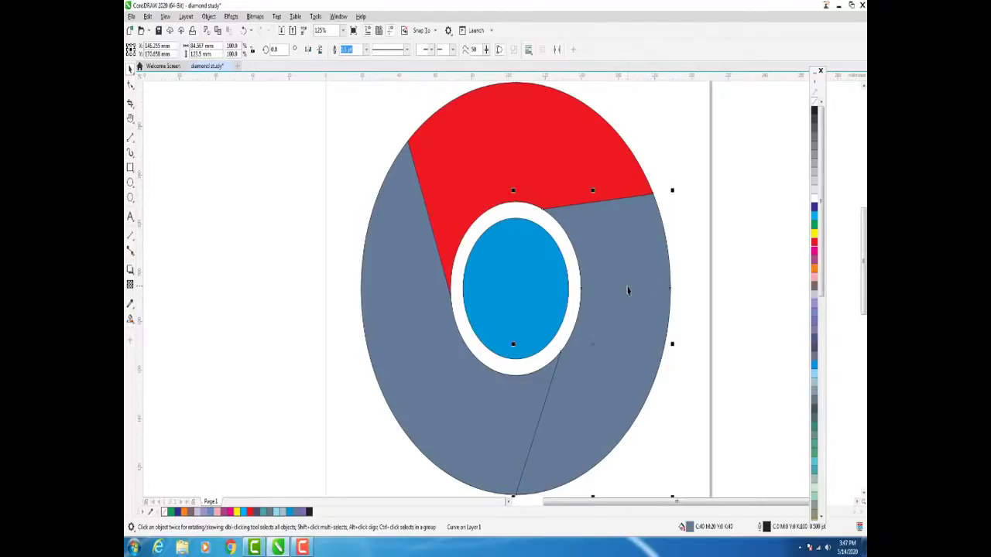
{"action": "left_click", "coordinate": [814, 233]}
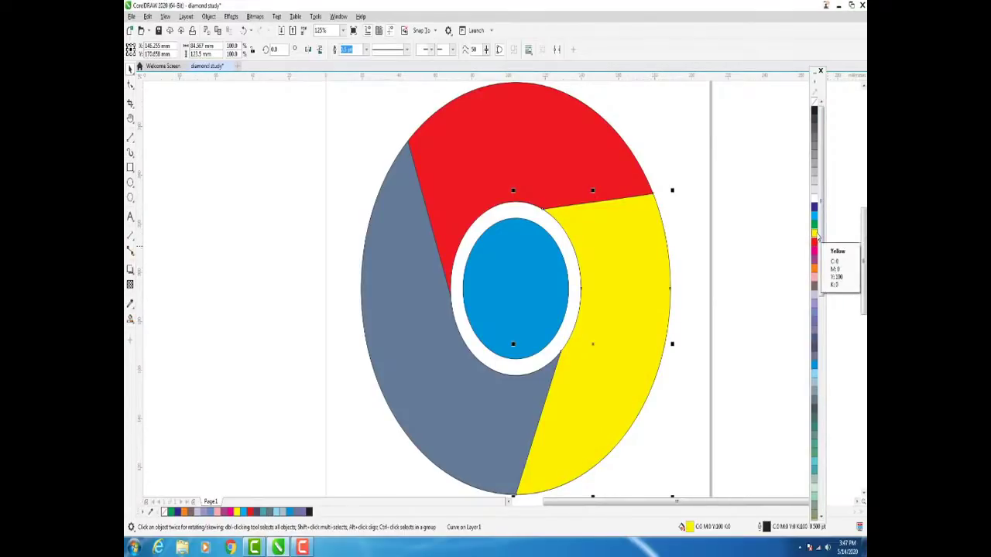
{"action": "left_click", "coordinate": [487, 354]}
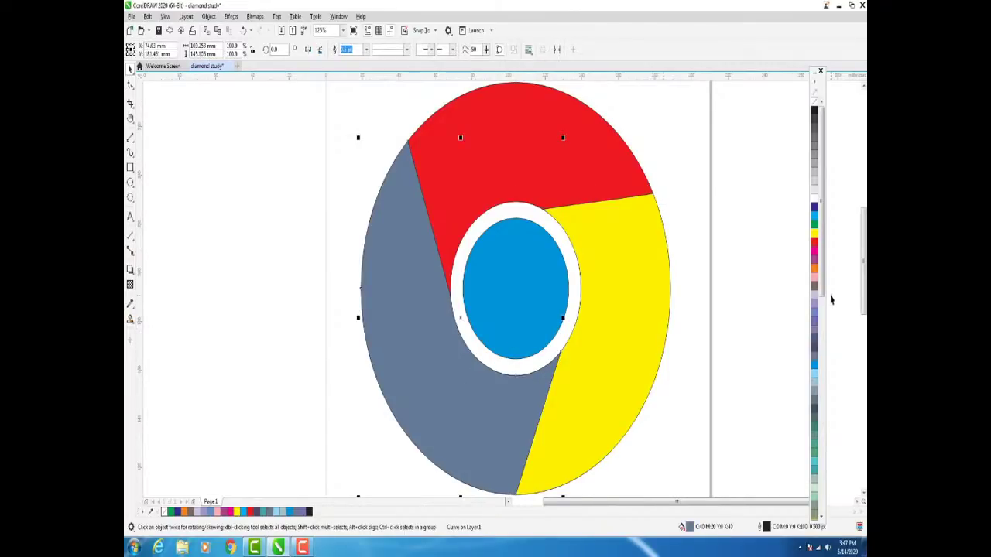
{"action": "left_click", "coordinate": [814, 226]}
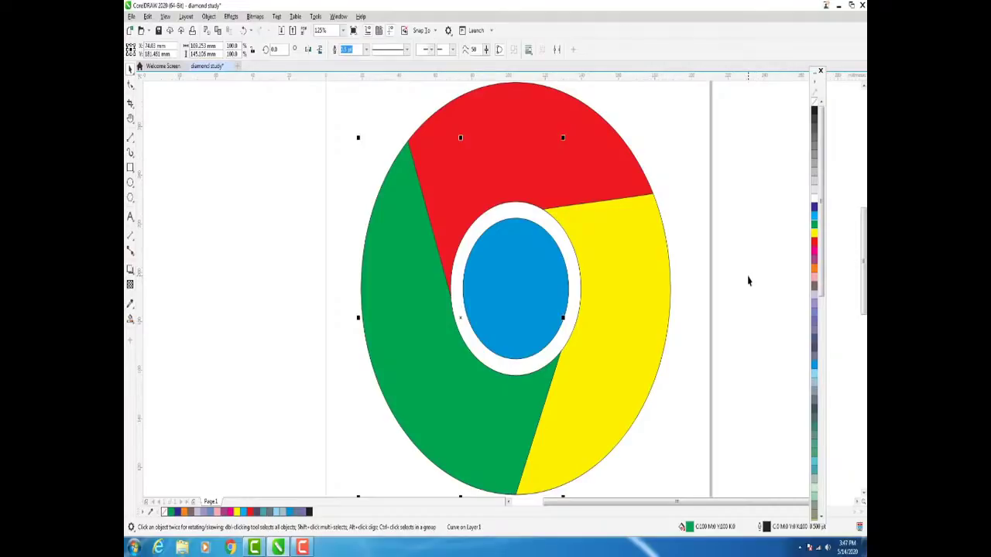
{"action": "left_click", "coordinate": [131, 87]}
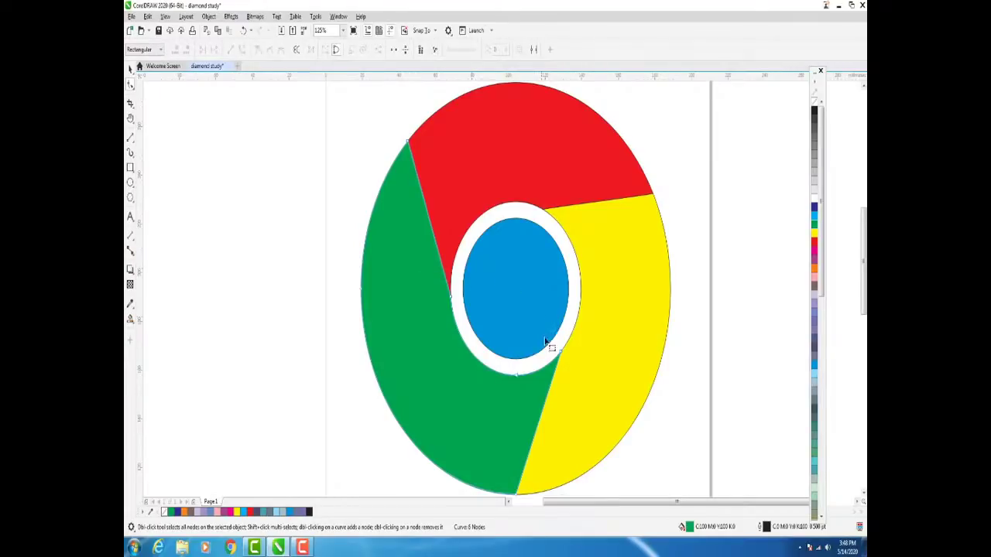
Drag the green curve's node near the yellow boundary so its edge follows the circle
{"action": "mouse_move", "coordinate": [562, 355]}
{"action": "left_mouse_down"}
{"action": "mouse_move", "coordinate": [569, 345]}
{"action": "mouse_move", "coordinate": [566, 356]}
{"action": "left_mouse_up"}
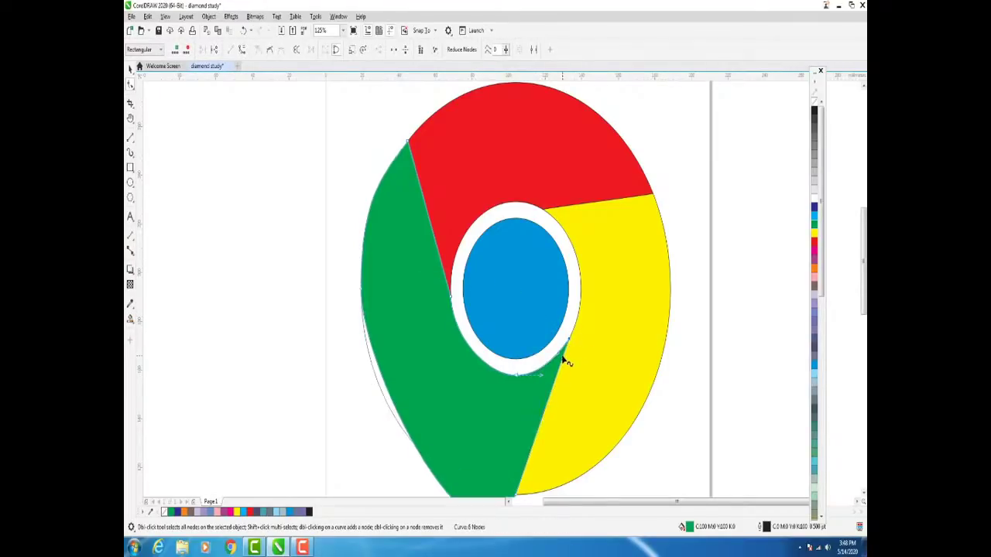
{"action": "scroll", "coordinate": [565, 357], "scroll_direction": "up", "scroll_amount": 2}
{"action": "scroll", "coordinate": [565, 360], "scroll_direction": "up", "scroll_amount": 1}
{"action": "scroll", "coordinate": [564, 360], "scroll_direction": "down", "scroll_amount": 1}
{"action": "scroll", "coordinate": [564, 360], "scroll_direction": "down", "scroll_amount": 1}
{"action": "left_click", "coordinate": [562, 382]}
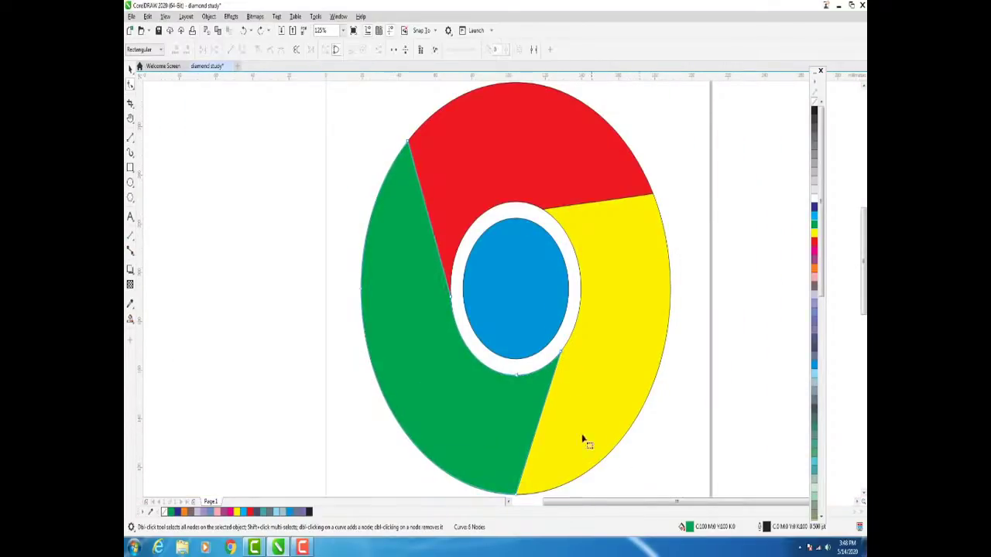
{"action": "left_click", "coordinate": [131, 68]}
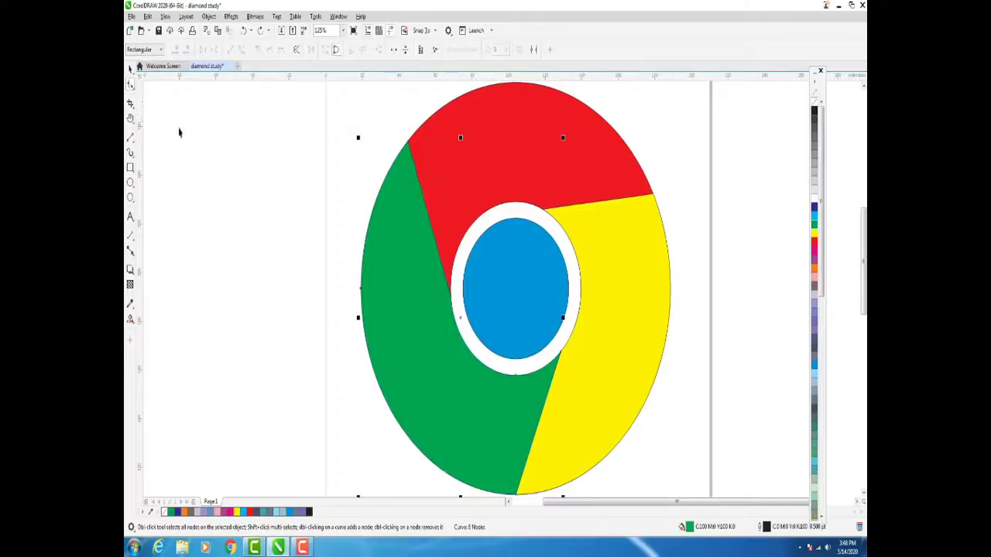
{"action": "left_click", "coordinate": [179, 131]}
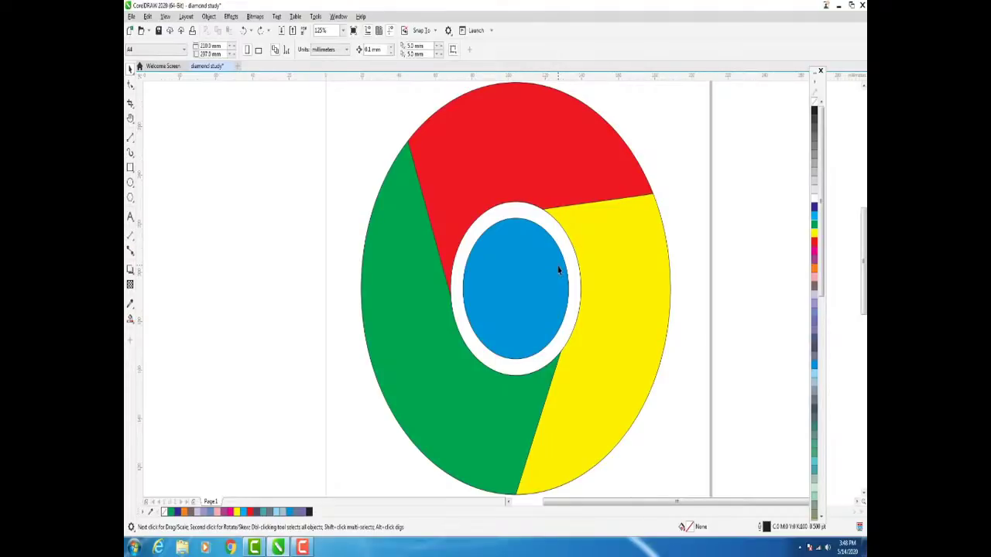
{"action": "scroll", "coordinate": [559, 270], "scroll_direction": "up", "scroll_amount": 1}
{"action": "scroll", "coordinate": [559, 269], "scroll_direction": "down", "scroll_amount": 1}
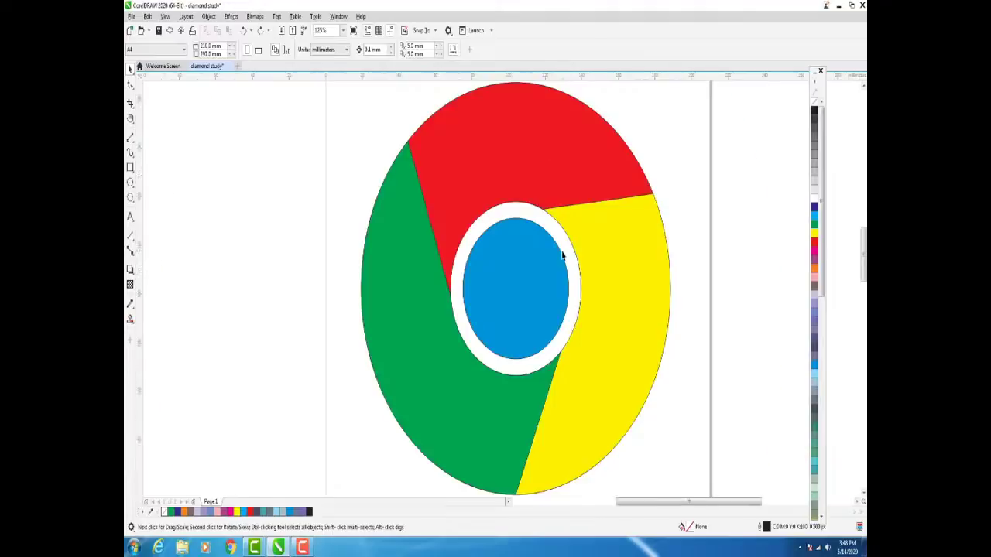
{"action": "scroll", "coordinate": [577, 252], "scroll_direction": "up", "scroll_amount": 5}
{"action": "scroll", "coordinate": [593, 250], "scroll_direction": "up", "scroll_amount": 2}
{"action": "scroll", "coordinate": [543, 247], "scroll_direction": "up", "scroll_amount": 3}
{"action": "scroll", "coordinate": [699, 201], "scroll_direction": "down", "scroll_amount": 1}
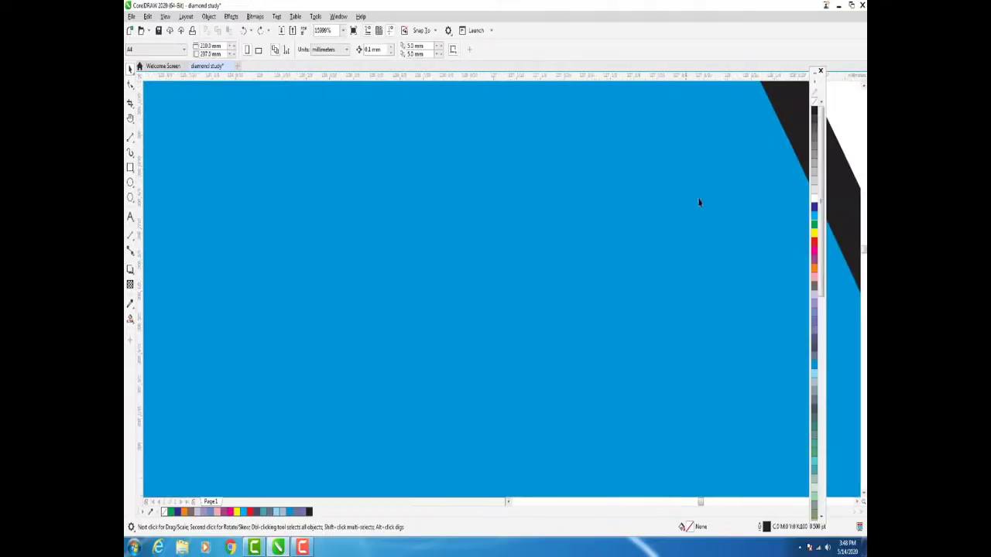
{"action": "scroll", "coordinate": [706, 197], "scroll_direction": "down", "scroll_amount": 2}
{"action": "scroll", "coordinate": [705, 196], "scroll_direction": "down", "scroll_amount": 2}
{"action": "scroll", "coordinate": [705, 196], "scroll_direction": "down", "scroll_amount": 2}
{"action": "scroll", "coordinate": [706, 196], "scroll_direction": "up", "scroll_amount": 2}
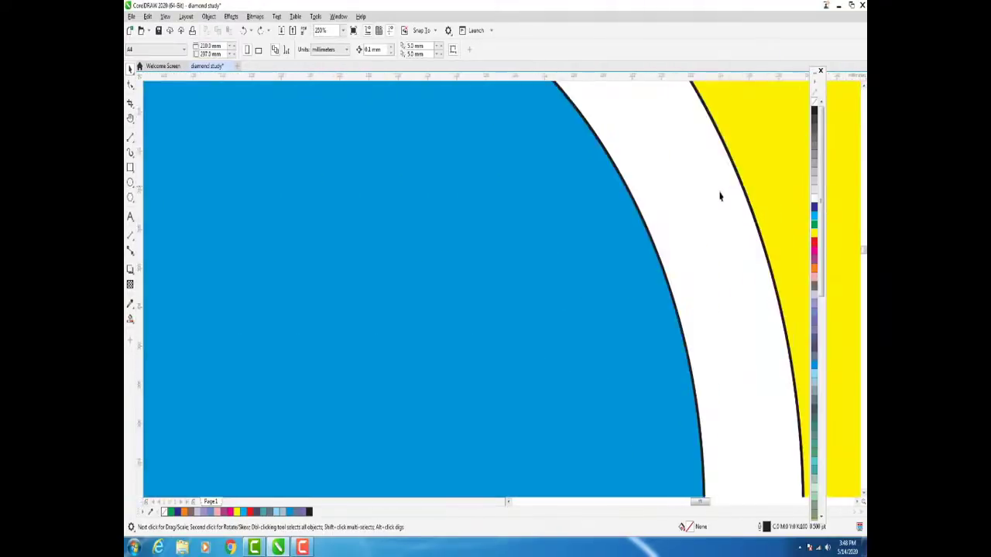
{"action": "scroll", "coordinate": [719, 195], "scroll_direction": "up", "scroll_amount": 1}
{"action": "scroll", "coordinate": [363, 298], "scroll_direction": "up", "scroll_amount": 1}
{"action": "scroll", "coordinate": [542, 271], "scroll_direction": "up", "scroll_amount": 1}
{"action": "scroll", "coordinate": [678, 251], "scroll_direction": "right", "scroll_amount": 1}
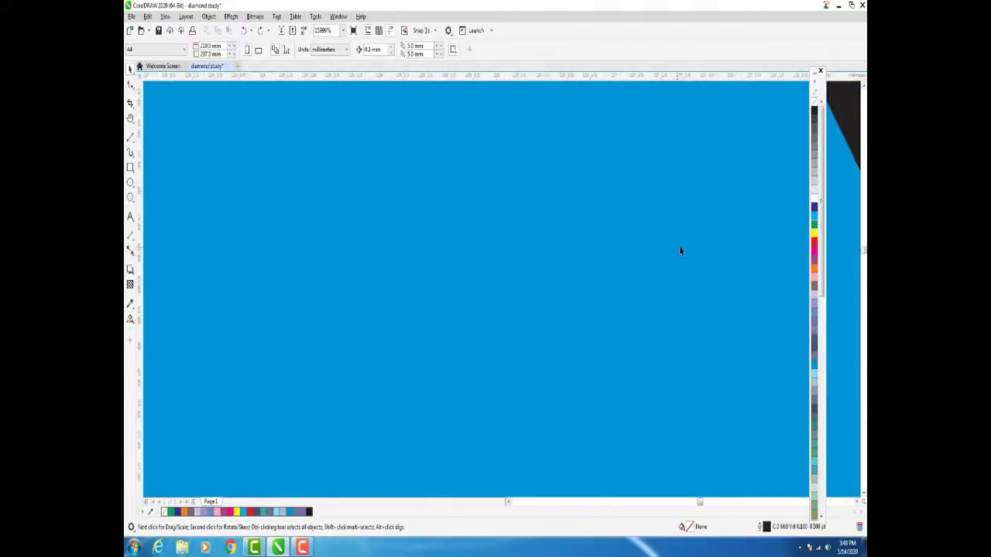
{"action": "scroll", "coordinate": [696, 232], "scroll_direction": "right", "scroll_amount": 2}
{"action": "scroll", "coordinate": [754, 165], "scroll_direction": "right", "scroll_amount": 1}
{"action": "scroll", "coordinate": [774, 147], "scroll_direction": "right", "scroll_amount": 1}
{"action": "scroll", "coordinate": [783, 135], "scroll_direction": "up", "scroll_amount": 1}
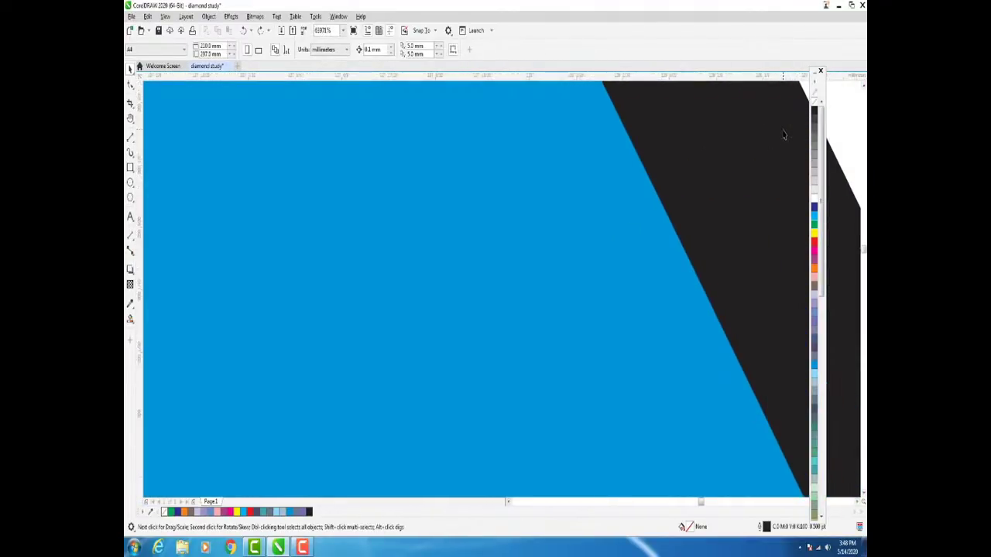
{"action": "scroll", "coordinate": [784, 135], "scroll_direction": "down", "scroll_amount": 2}
{"action": "scroll", "coordinate": [723, 201], "scroll_direction": "down", "scroll_amount": 1}
{"action": "scroll", "coordinate": [672, 250], "scroll_direction": "down", "scroll_amount": 2}
{"action": "scroll", "coordinate": [577, 263], "scroll_direction": "down", "scroll_amount": 2}
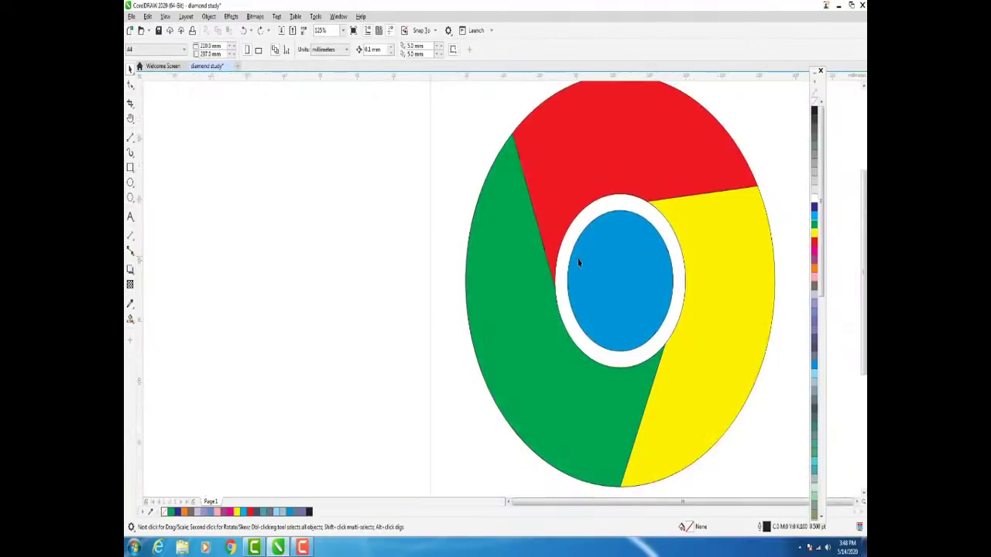
{"action": "scroll", "coordinate": [606, 268], "scroll_direction": "down", "scroll_amount": 1}
{"action": "scroll", "coordinate": [606, 268], "scroll_direction": "up", "scroll_amount": 1}
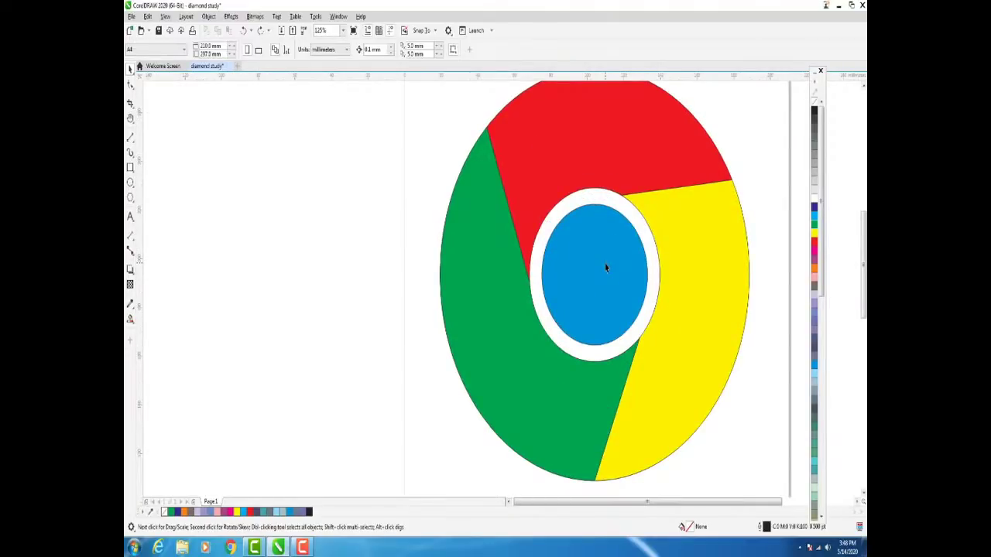
{"action": "scroll", "coordinate": [606, 268], "scroll_direction": "down", "scroll_amount": 2}
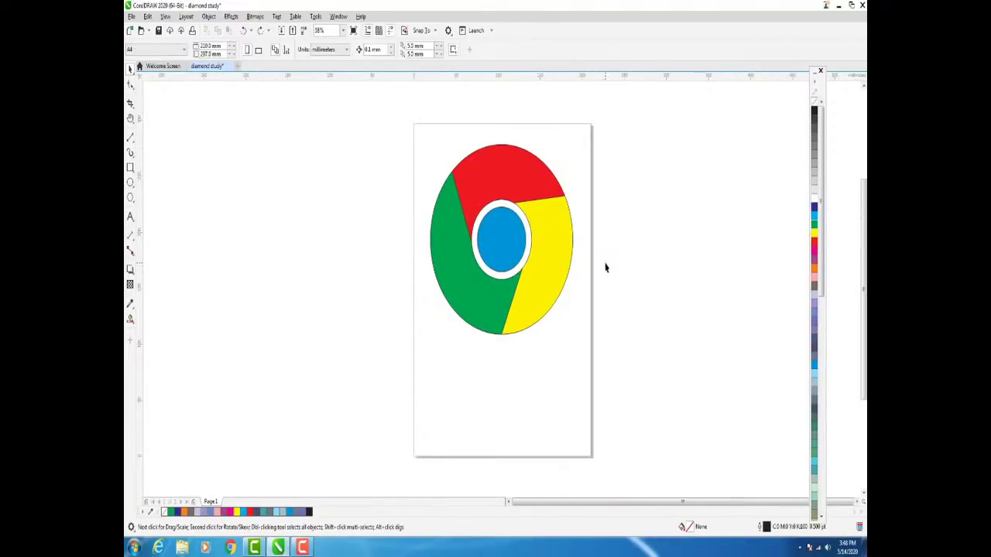
Try the 120% zoom preset, then fit the whole page on screen with Shift+F4
{"action": "scroll", "coordinate": [416, 228], "scroll_direction": "up", "scroll_amount": 2}
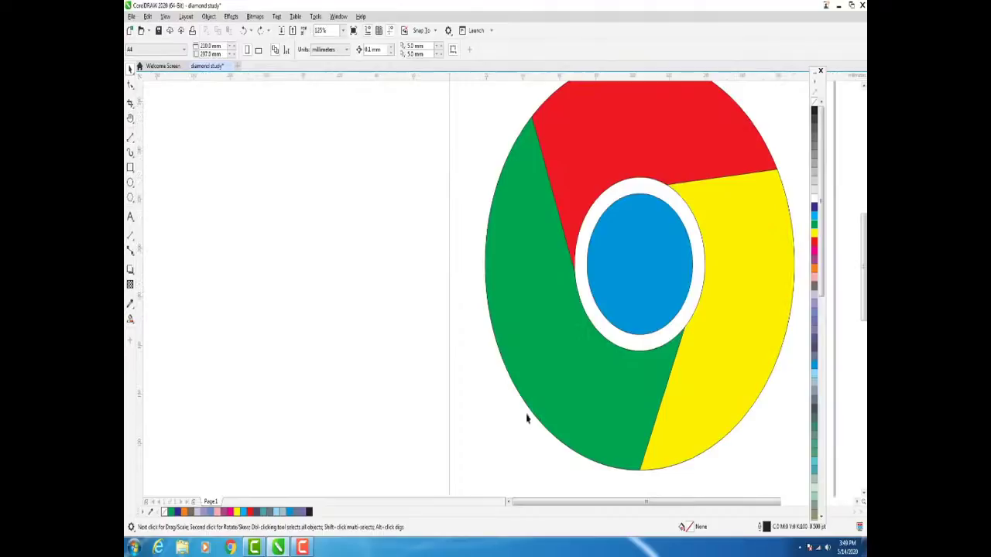
{"action": "left_click_drag", "start_coordinate": [578, 502], "coordinate": [652, 492]}
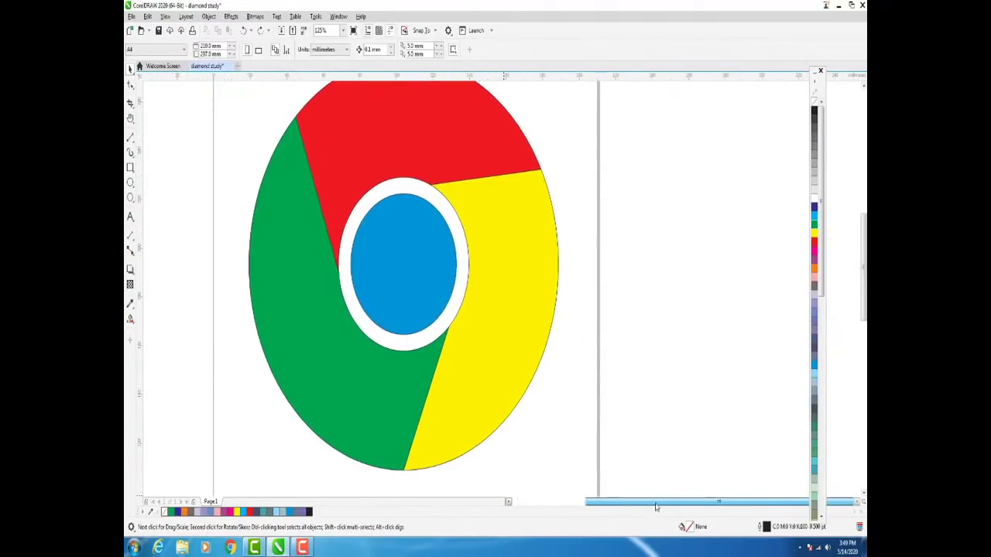
{"action": "left_click_drag", "start_coordinate": [653, 492], "coordinate": [581, 492]}
{"action": "left_click", "coordinate": [343, 31]}
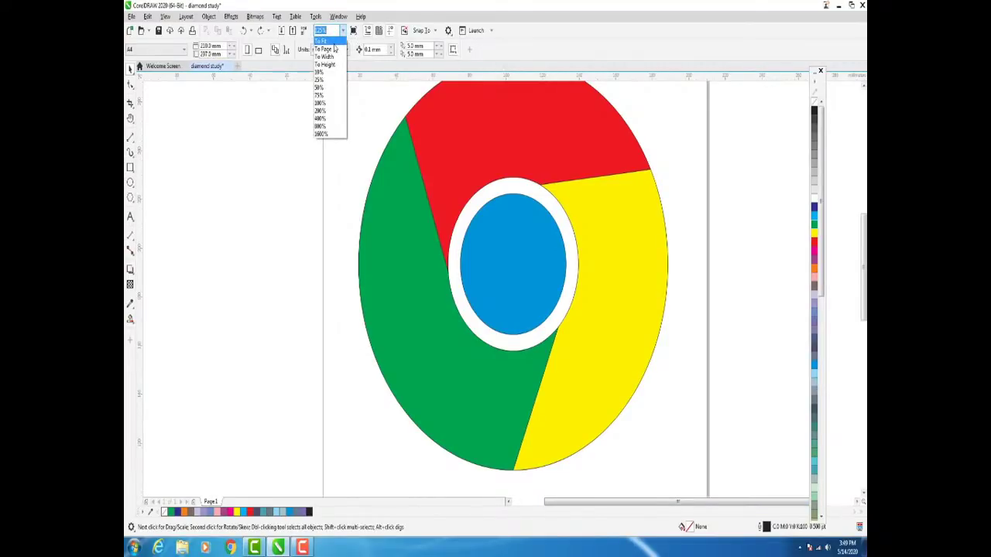
{"action": "left_click", "coordinate": [335, 49]}
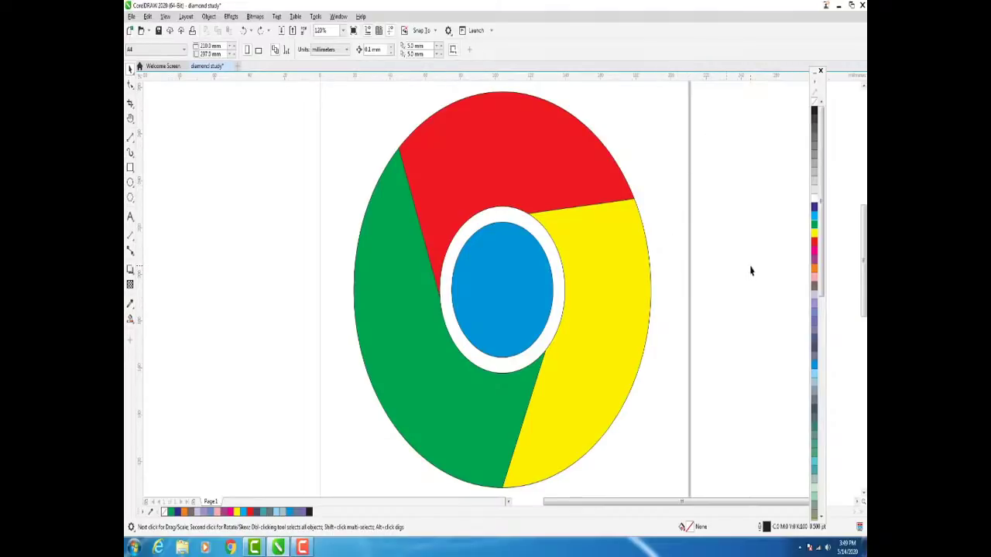
{"action": "left_click", "coordinate": [343, 30]}
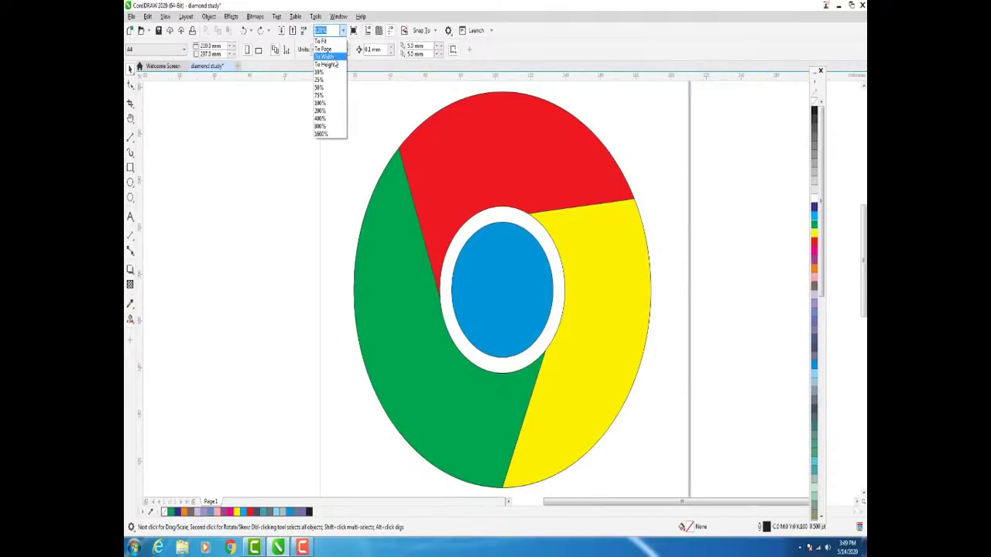
{"action": "left_click", "coordinate": [322, 49]}
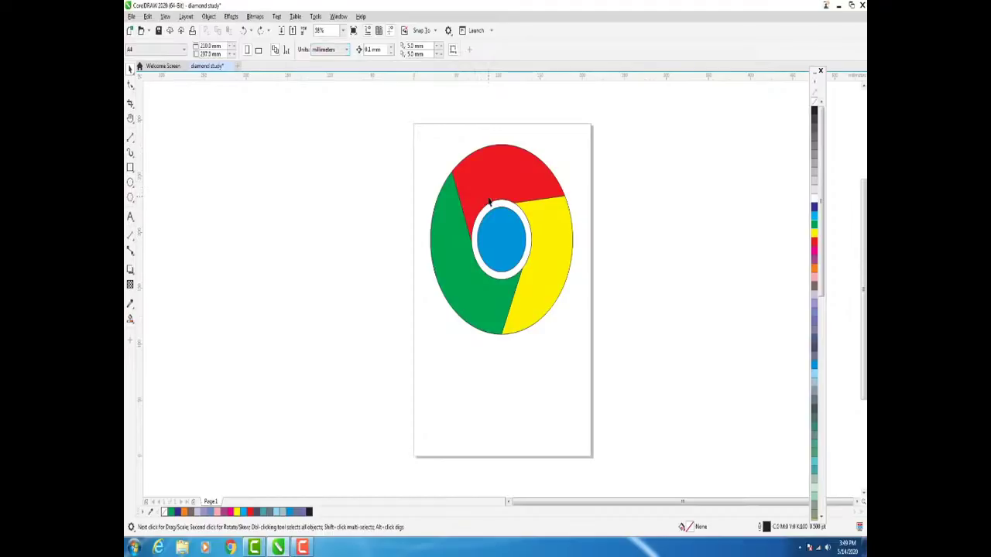
{"action": "scroll", "coordinate": [488, 201], "scroll_direction": "up", "scroll_amount": 2}
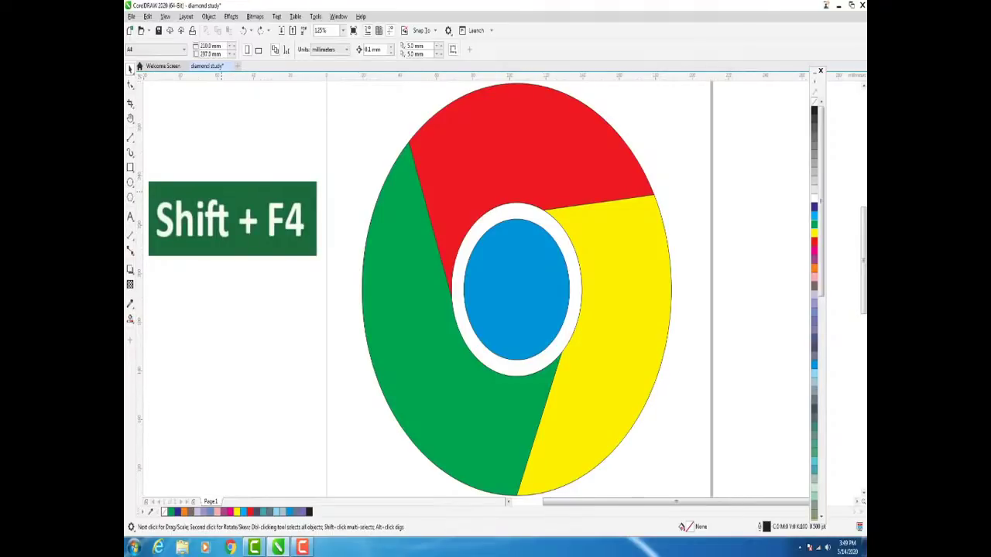
{"action": "key", "text": "shift+F4"}
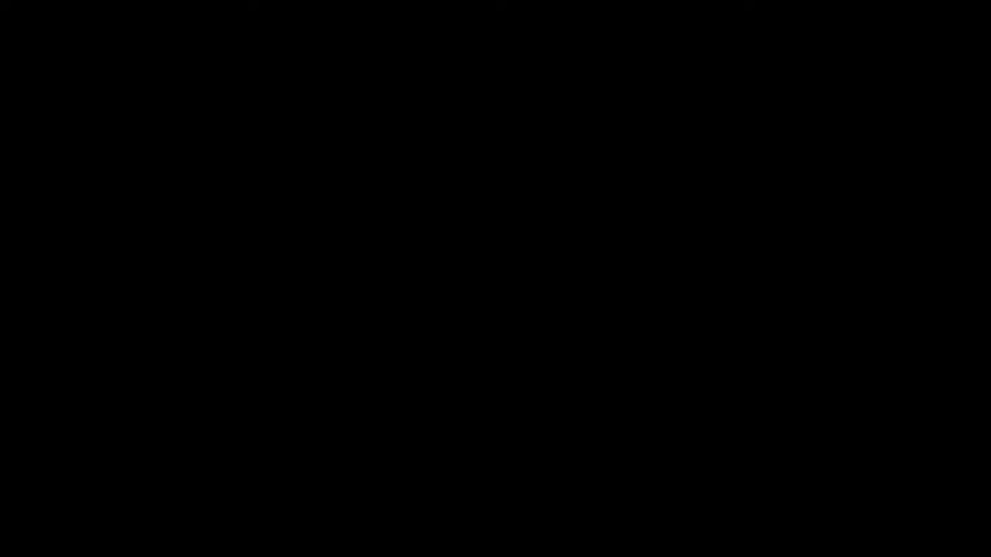
{"action": "scroll", "coordinate": [836, 259], "scroll_direction": "up", "scroll_amount": 4}
{"action": "scroll", "coordinate": [836, 248], "scroll_direction": "up", "scroll_amount": 1}
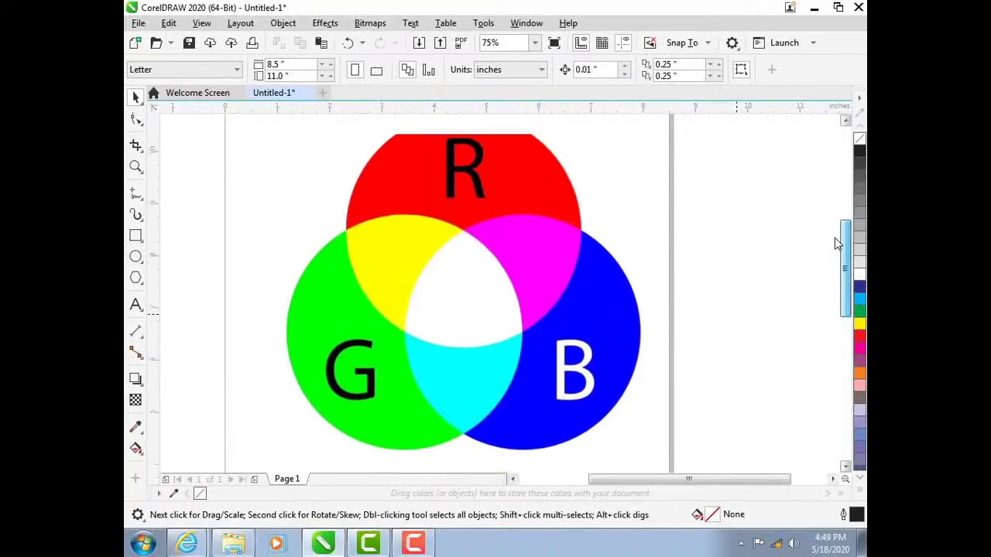
{"action": "scroll", "coordinate": [836, 244], "scroll_direction": "up", "scroll_amount": 1}
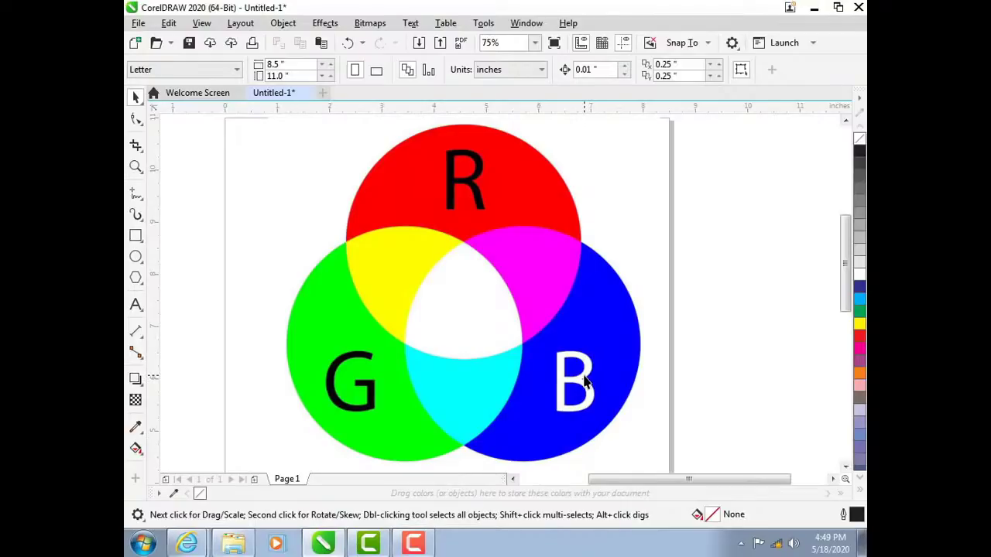
{"action": "left_click_drag", "start_coordinate": [846, 273], "coordinate": [848, 359]}
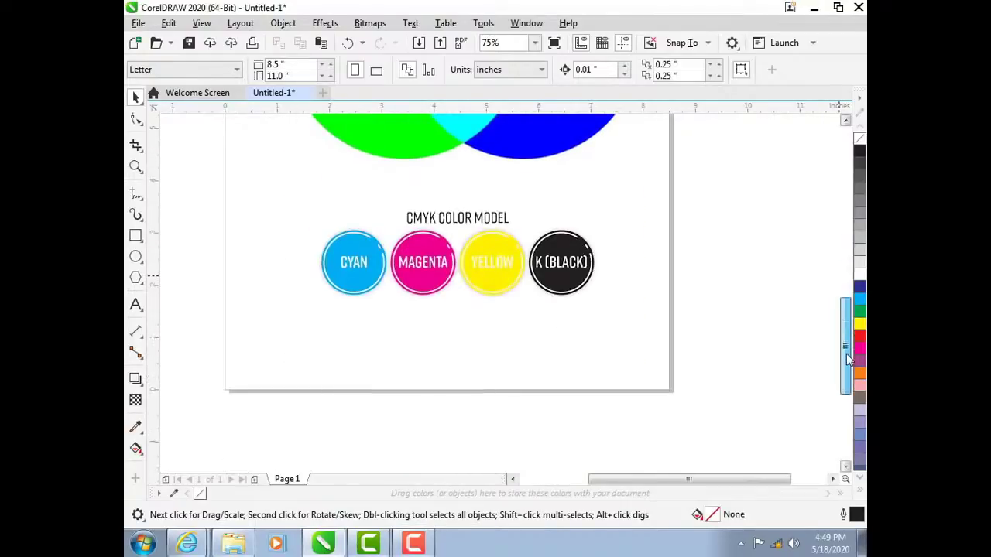
{"action": "scroll", "coordinate": [424, 249], "scroll_direction": "up", "scroll_amount": 2}
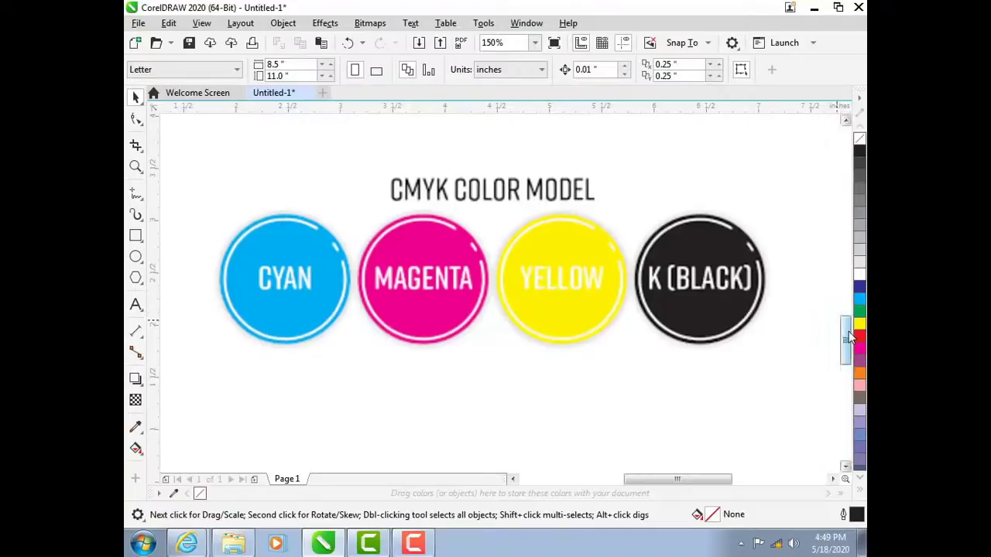
{"action": "scroll", "coordinate": [844, 331], "scroll_direction": "up", "scroll_amount": 2}
{"action": "scroll", "coordinate": [627, 317], "scroll_direction": "down", "scroll_amount": 1}
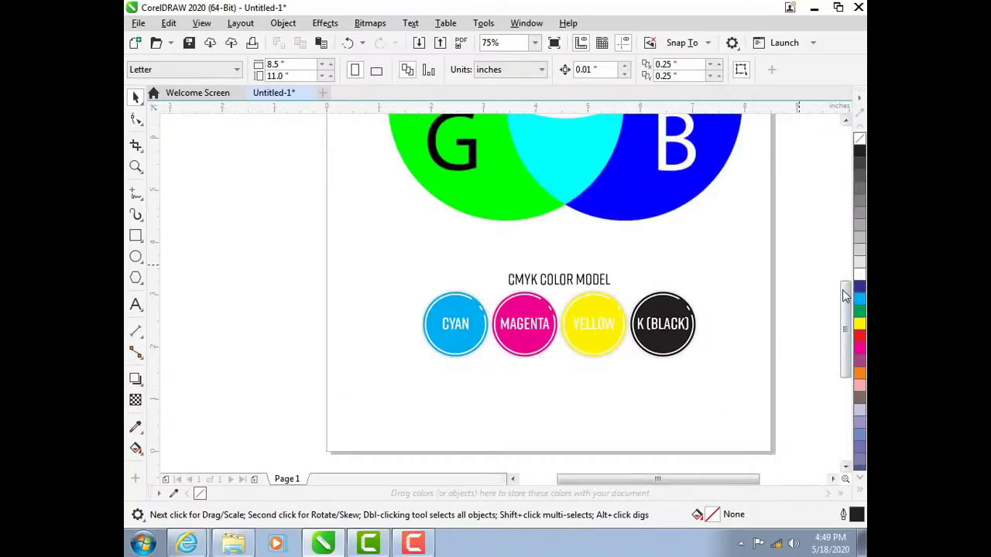
{"action": "left_click_drag", "start_coordinate": [845, 302], "coordinate": [844, 277]}
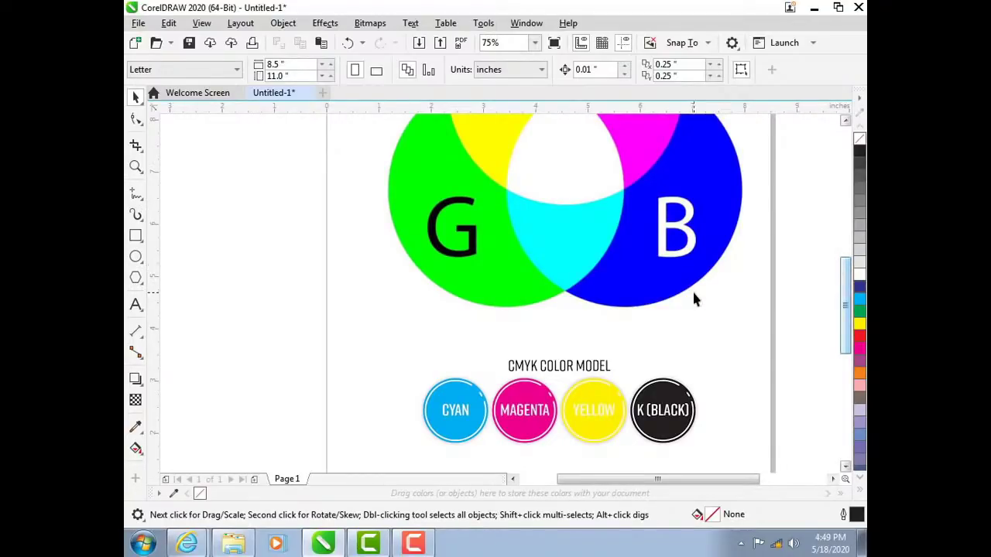
{"action": "left_click", "coordinate": [662, 388]}
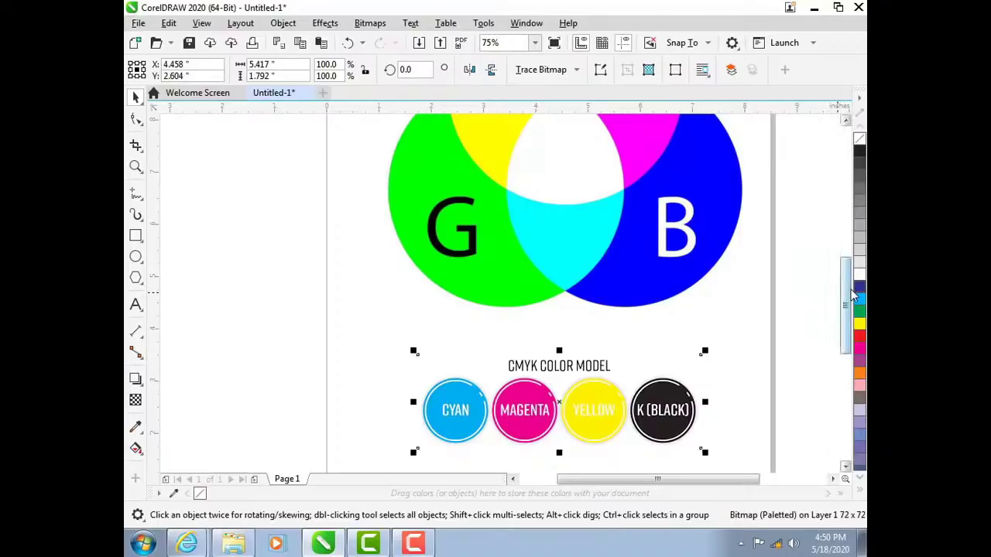
{"action": "mouse_move", "coordinate": [854, 296]}
{"action": "left_mouse_down"}
{"action": "mouse_move", "coordinate": [852, 267]}
{"action": "mouse_move", "coordinate": [811, 272]}
{"action": "left_mouse_up"}
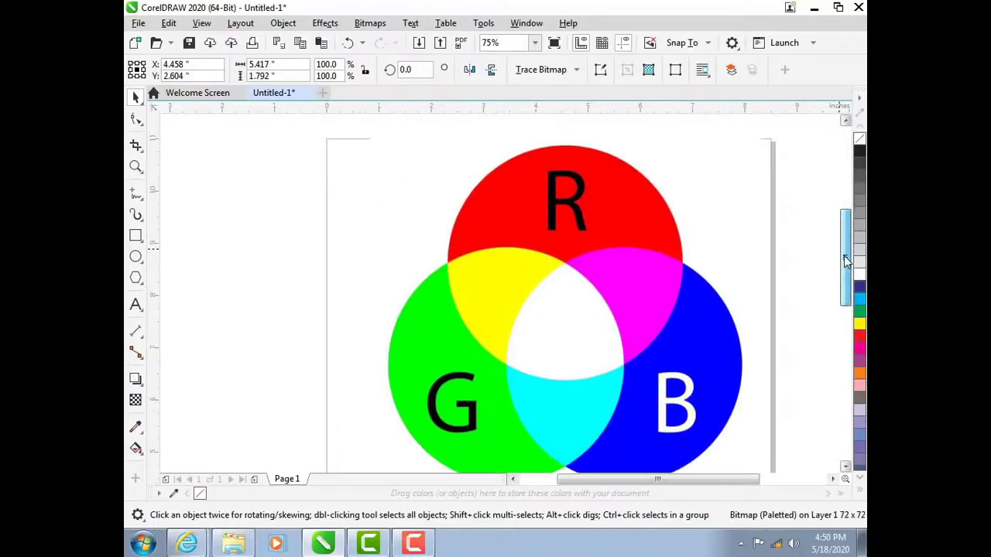
{"action": "left_click", "coordinate": [812, 272]}
{"action": "scroll", "coordinate": [843, 252], "scroll_direction": "down", "scroll_amount": 1}
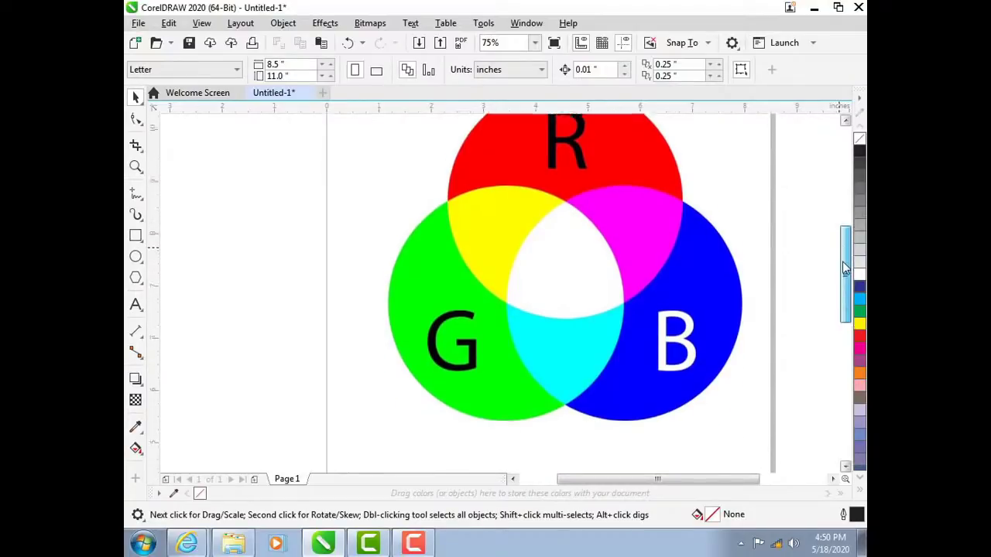
{"action": "left_click_drag", "start_coordinate": [844, 252], "coordinate": [846, 257]}
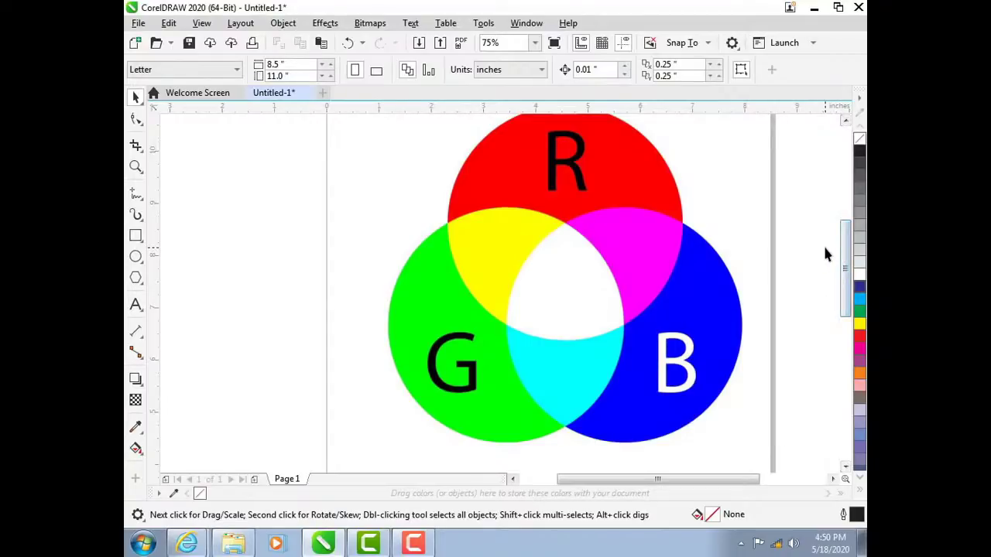
{"action": "left_click", "coordinate": [461, 263]}
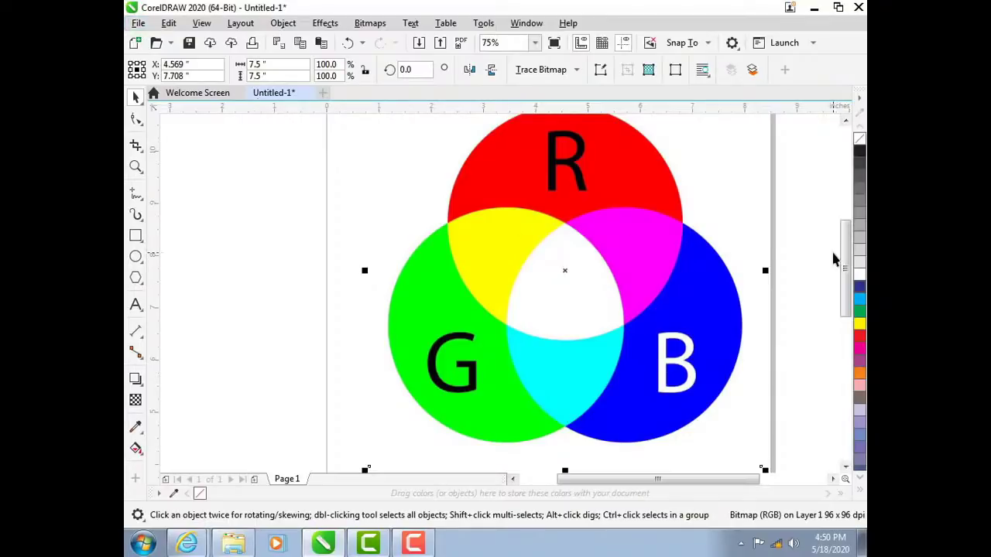
{"action": "mouse_move", "coordinate": [847, 261]}
{"action": "left_mouse_down"}
{"action": "mouse_move", "coordinate": [850, 286]}
{"action": "mouse_move", "coordinate": [846, 240]}
{"action": "left_mouse_up"}
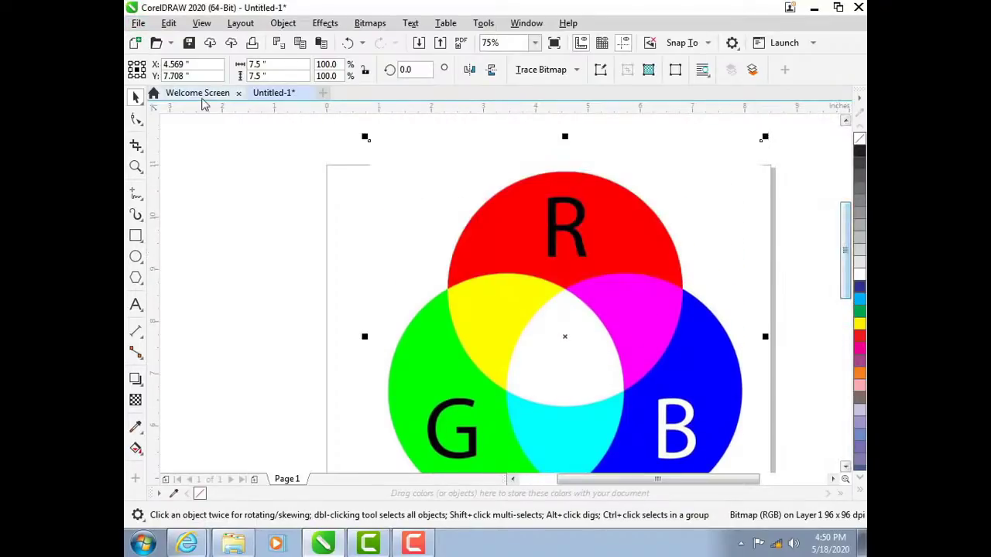
Create a new Letter document in RGB colour mode, then delete both colour model pictures from Untitled-1
{"action": "left_click", "coordinate": [138, 24]}
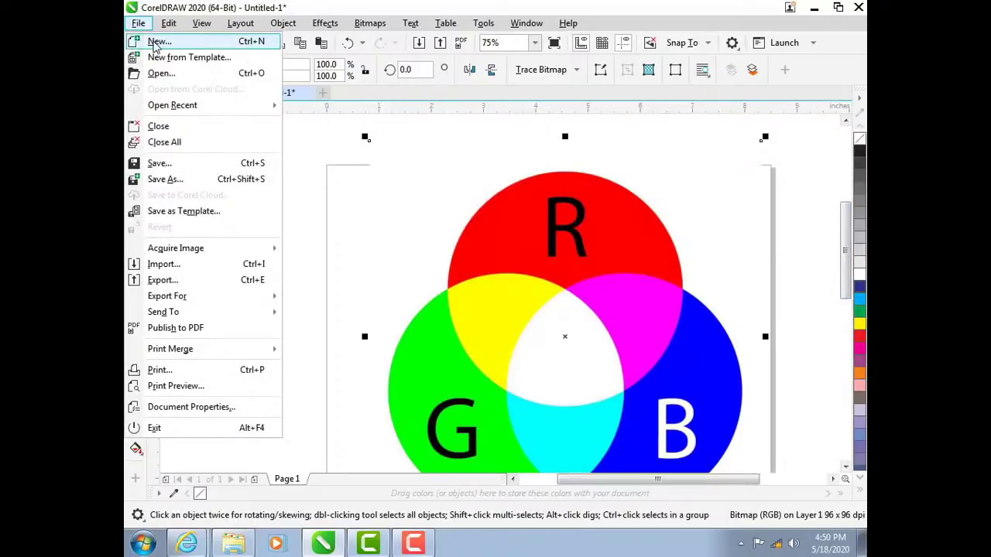
{"action": "left_click", "coordinate": [157, 41]}
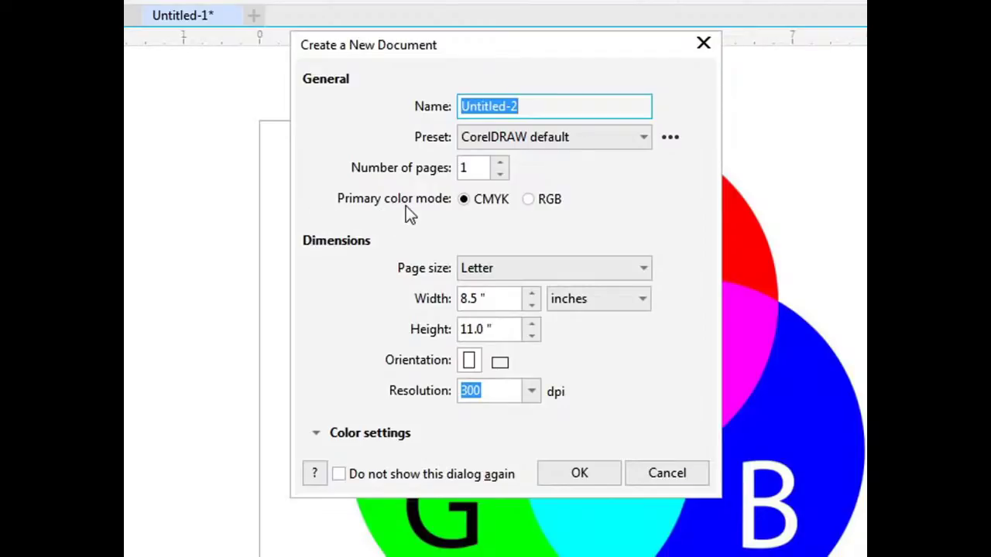
{"action": "left_click", "coordinate": [548, 206]}
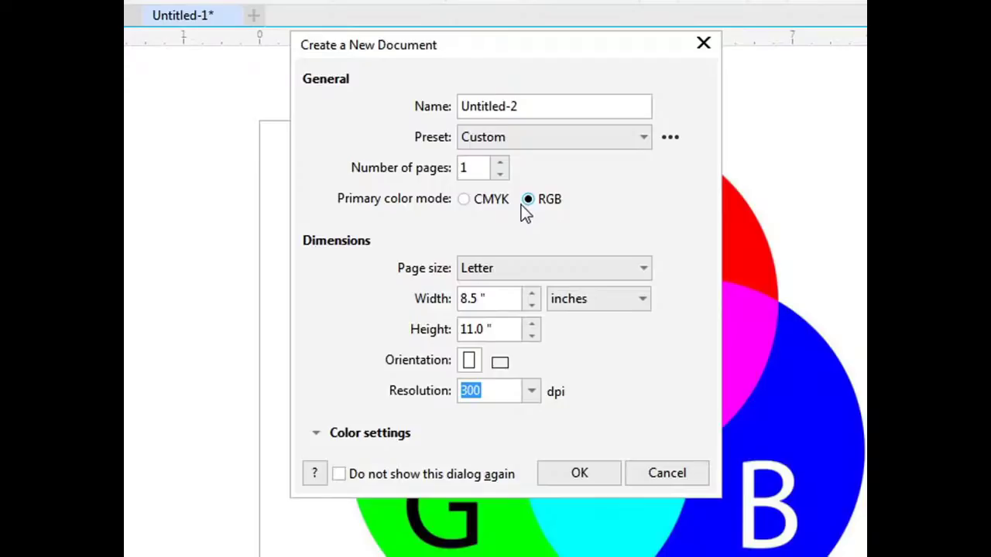
{"action": "left_click", "coordinate": [463, 201]}
{"action": "left_click", "coordinate": [528, 204]}
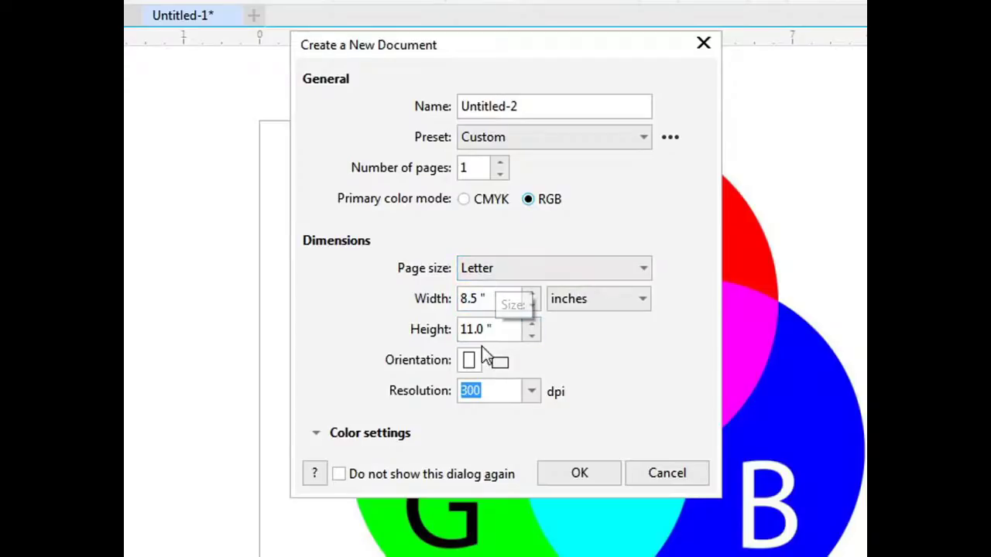
{"action": "left_click", "coordinate": [560, 472]}
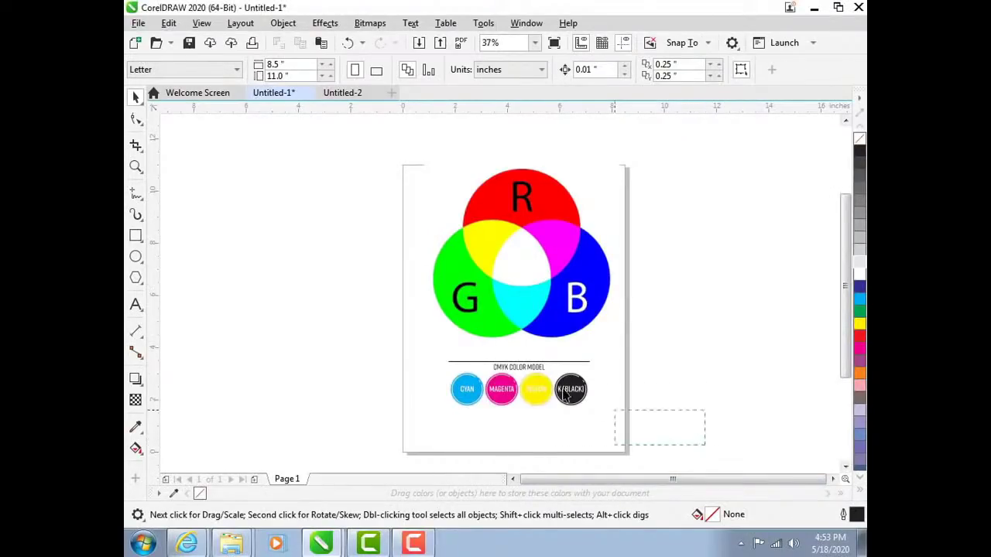
{"action": "left_click_drag", "start_coordinate": [704, 445], "coordinate": [335, 140]}
{"action": "key", "text": "Delete"}
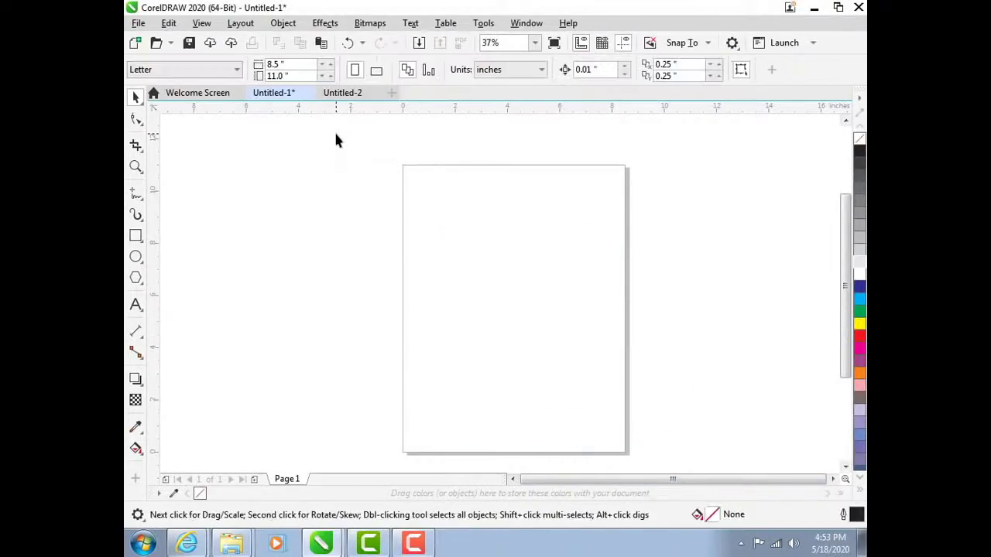
Drag the maxresdefault galaxy JPEG from the Pictures library onto the Untitled-1 page
{"action": "left_click", "coordinate": [235, 539]}
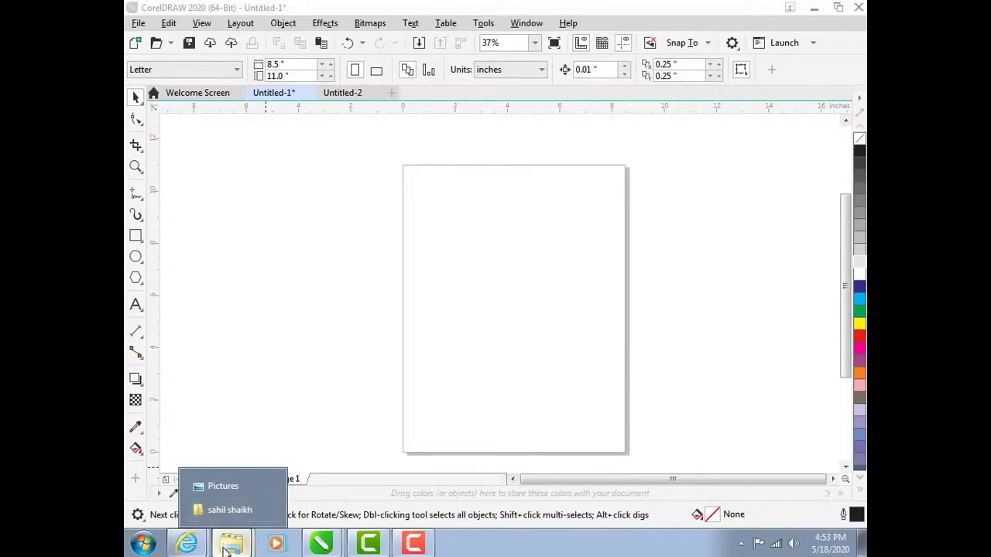
{"action": "left_click", "coordinate": [144, 541]}
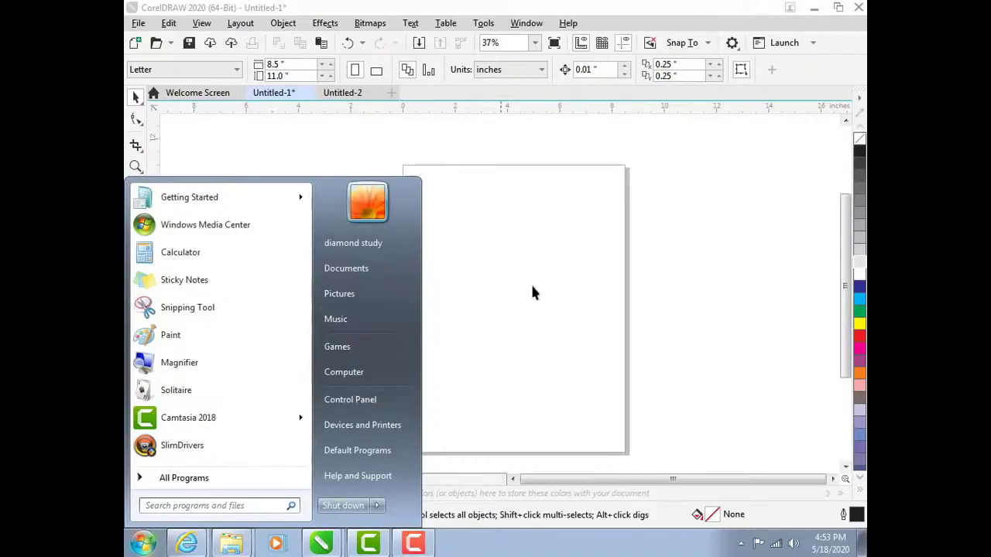
{"action": "left_click", "coordinate": [379, 303]}
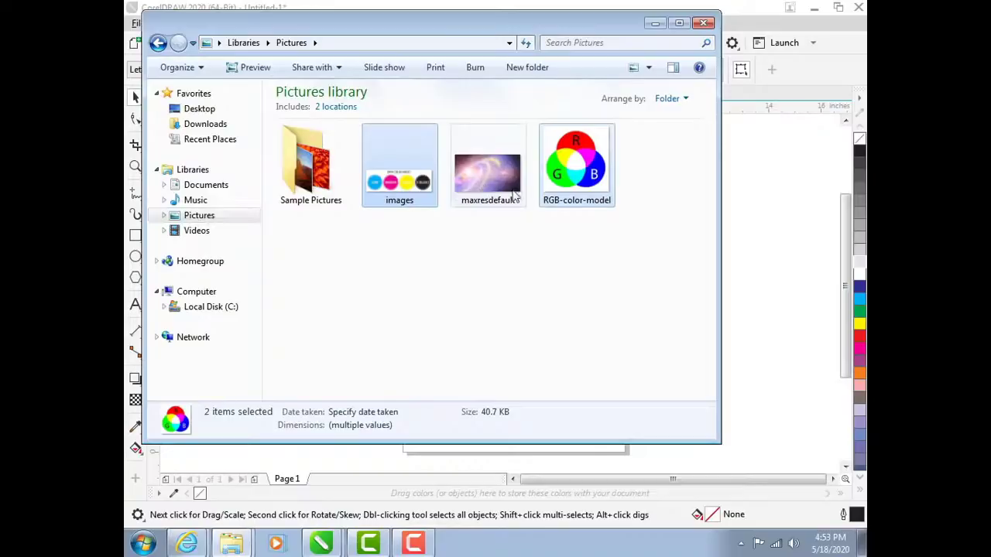
{"action": "left_click", "coordinate": [507, 192]}
{"action": "left_click_drag", "start_coordinate": [509, 197], "coordinate": [751, 287]}
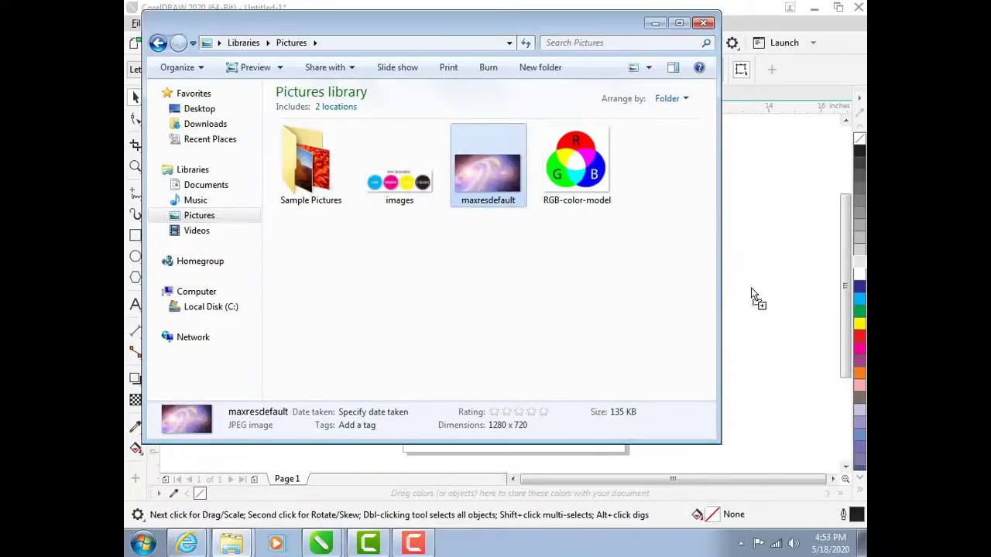
{"action": "left_click", "coordinate": [656, 24]}
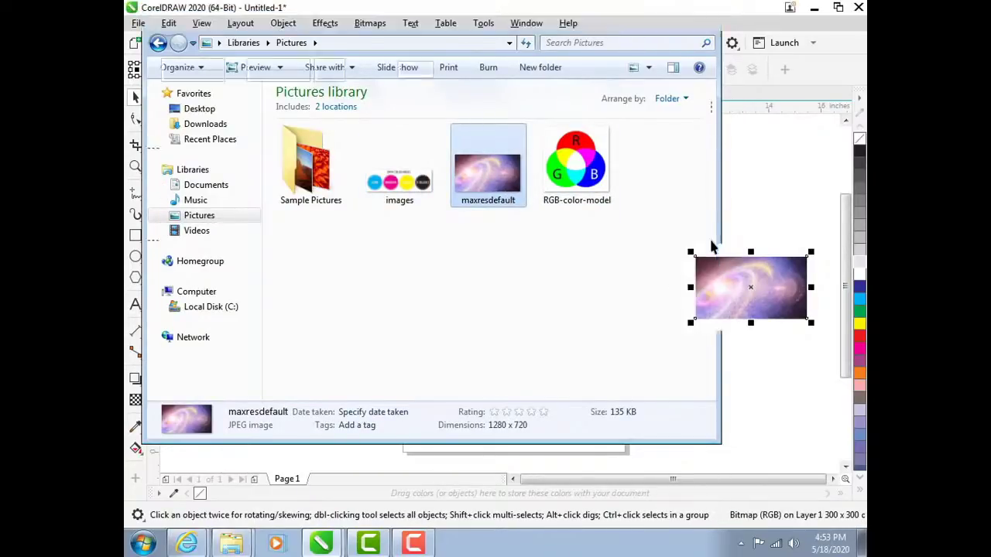
{"action": "mouse_move", "coordinate": [694, 281]}
{"action": "left_mouse_down"}
{"action": "mouse_move", "coordinate": [643, 277]}
{"action": "mouse_move", "coordinate": [372, 199]}
{"action": "left_mouse_up"}
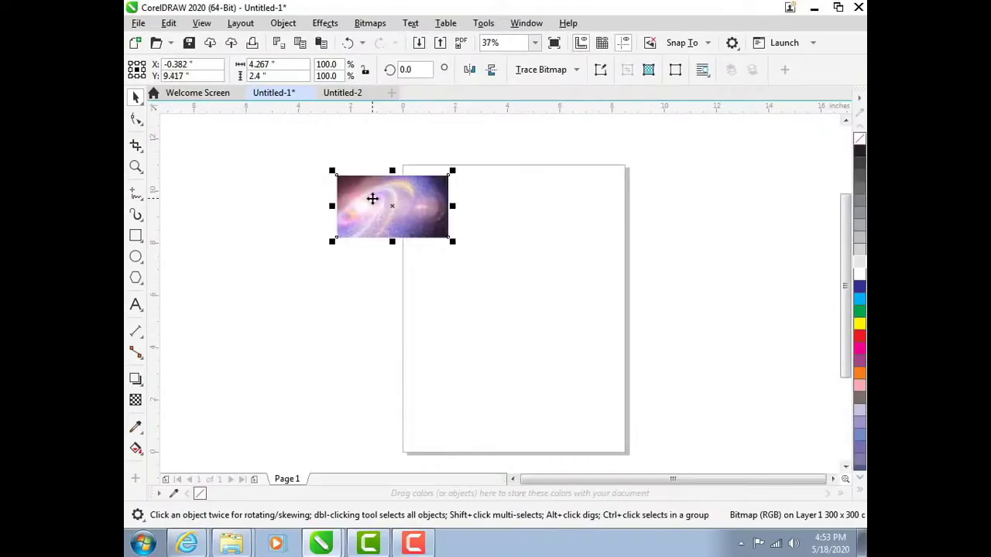
{"action": "scroll", "coordinate": [372, 199], "scroll_direction": "up", "scroll_amount": 2}
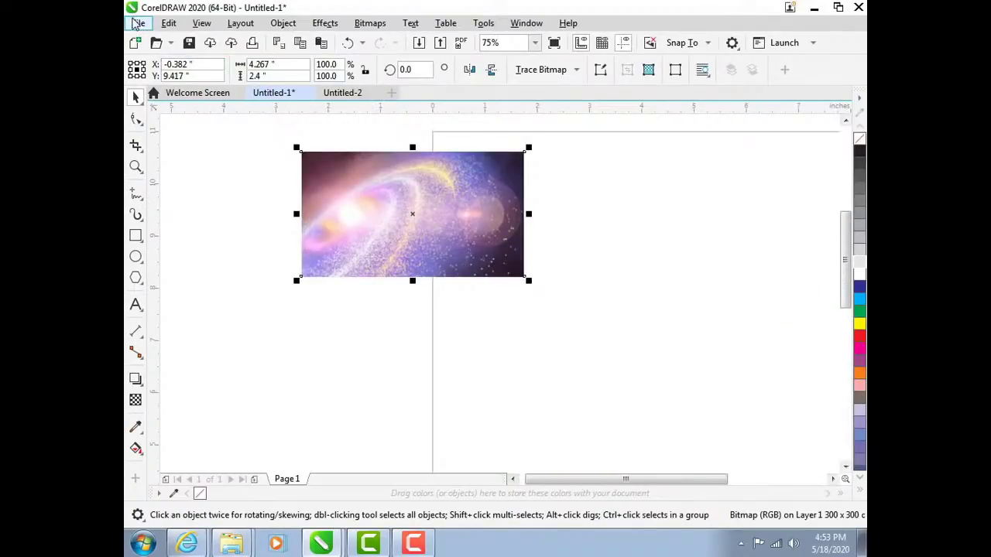
Drag the galaxy bitmap left off the page to X -3.187", Y 9.222"
{"action": "left_click", "coordinate": [137, 23]}
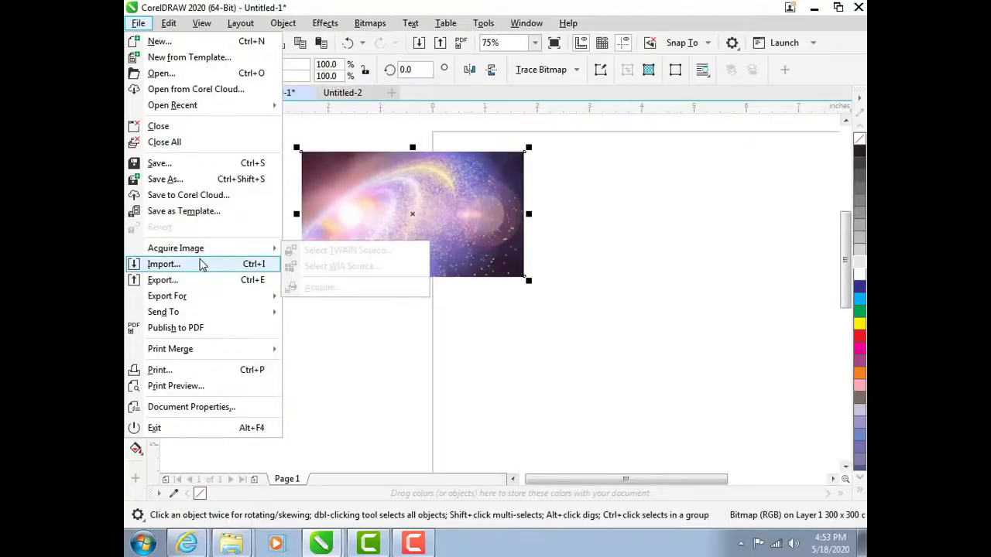
{"action": "left_click", "coordinate": [431, 251]}
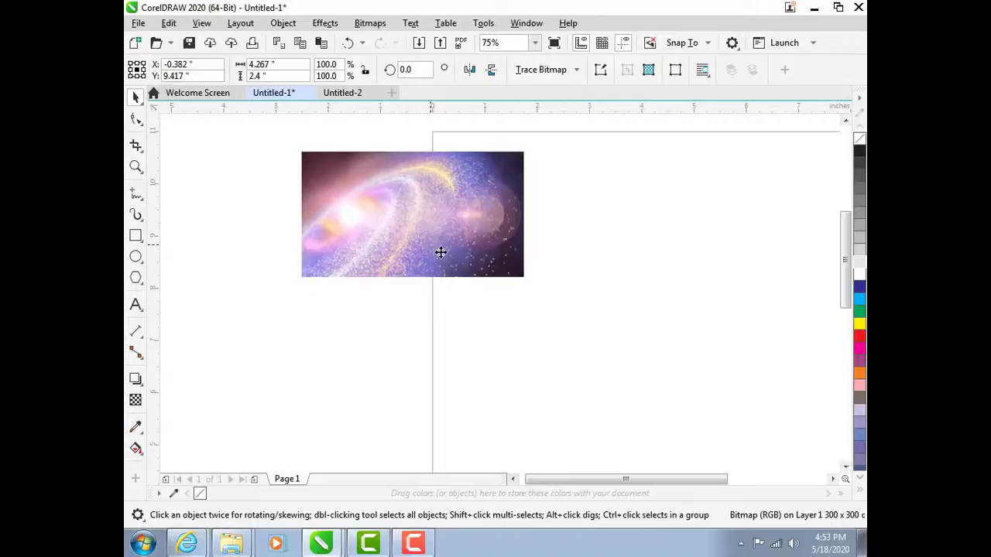
{"action": "mouse_move", "coordinate": [430, 244]}
{"action": "left_mouse_down"}
{"action": "mouse_move", "coordinate": [489, 287]}
{"action": "mouse_move", "coordinate": [386, 257]}
{"action": "left_mouse_up"}
{"action": "scroll", "coordinate": [488, 288], "scroll_direction": "up", "scroll_amount": 2}
{"action": "scroll", "coordinate": [490, 278], "scroll_direction": "down", "scroll_amount": 4}
{"action": "scroll", "coordinate": [358, 241], "scroll_direction": "up", "scroll_amount": 2}
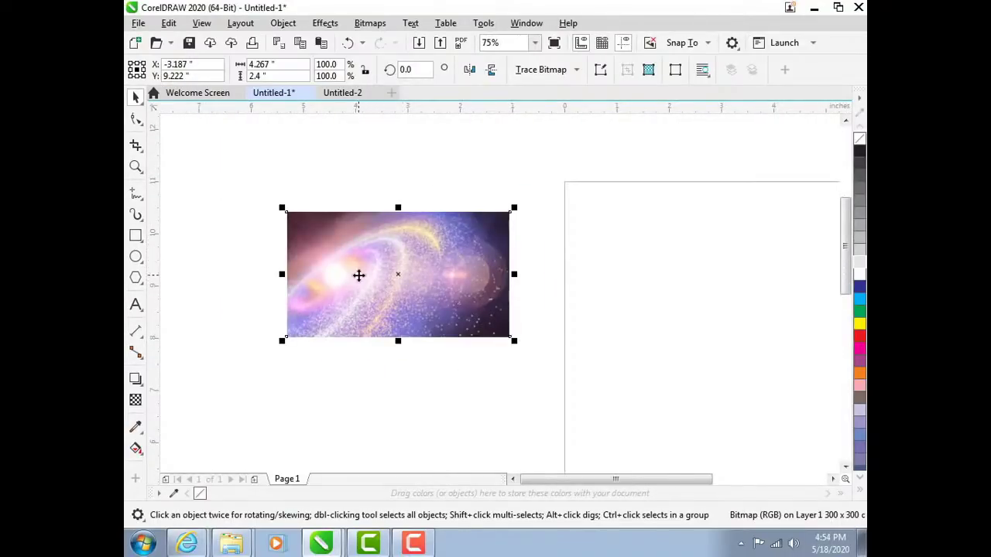
{"action": "left_click", "coordinate": [283, 23]}
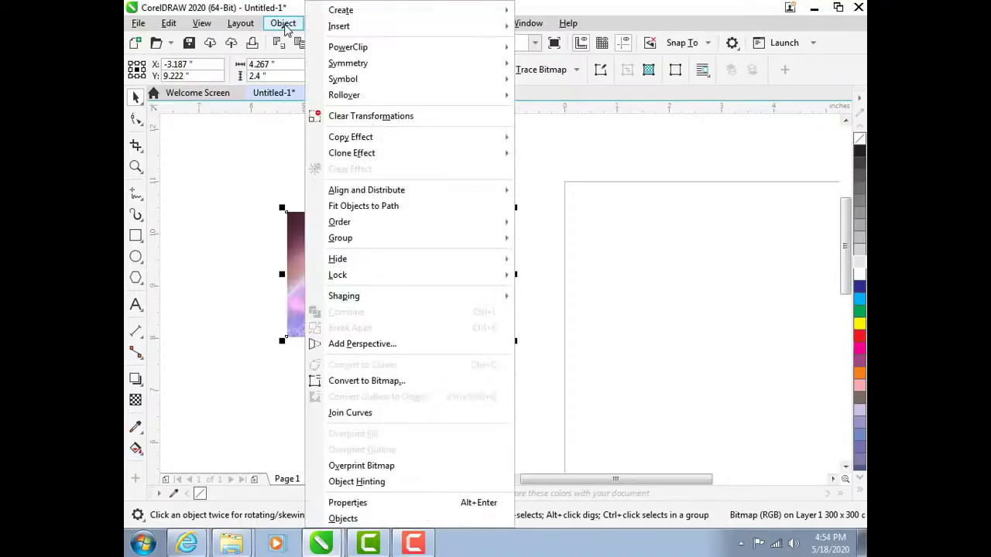
{"action": "mouse_move", "coordinate": [339, 27]}
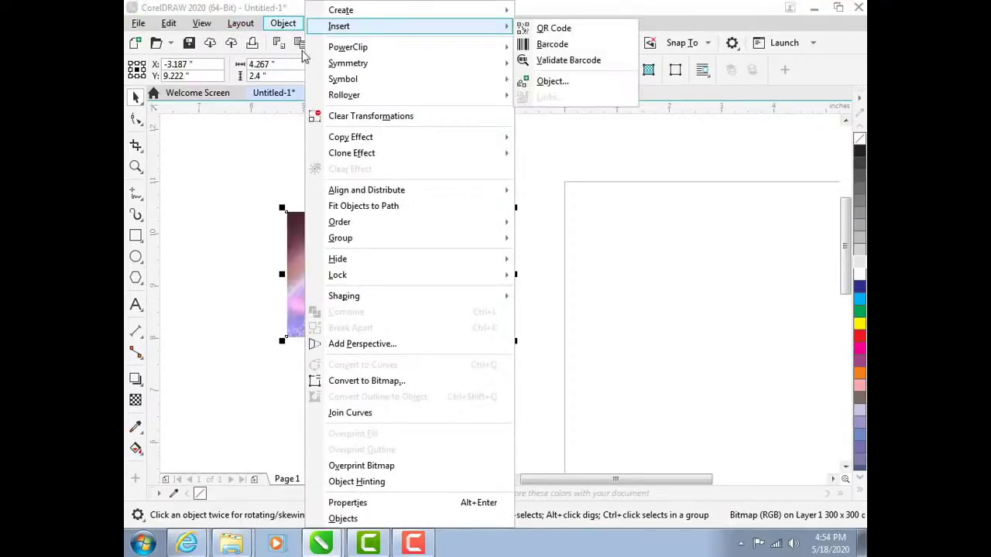
{"action": "left_click", "coordinate": [563, 144]}
Apply a Gaussian Blur with a 4.4-pixel radius to the galaxy image
{"action": "left_click", "coordinate": [392, 219]}
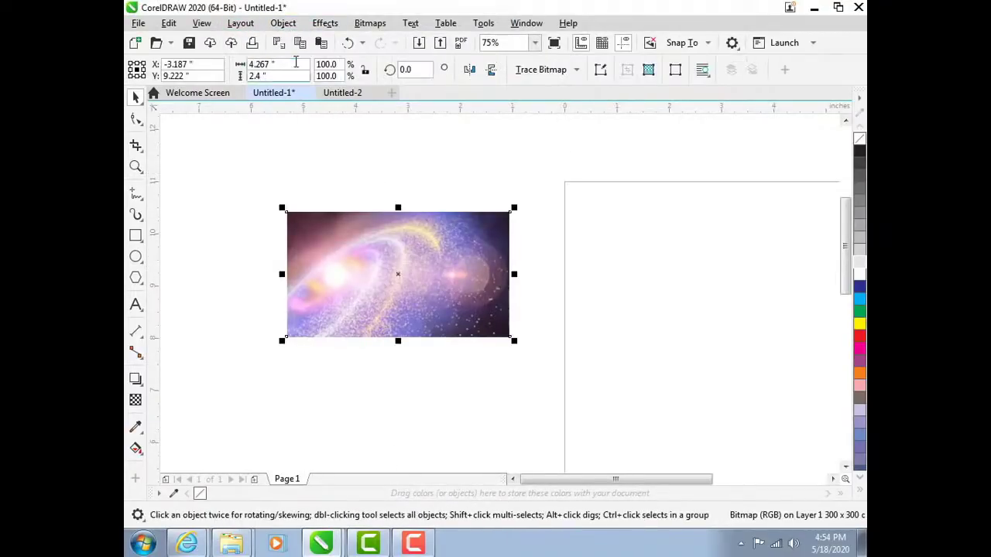
{"action": "left_click", "coordinate": [325, 23]}
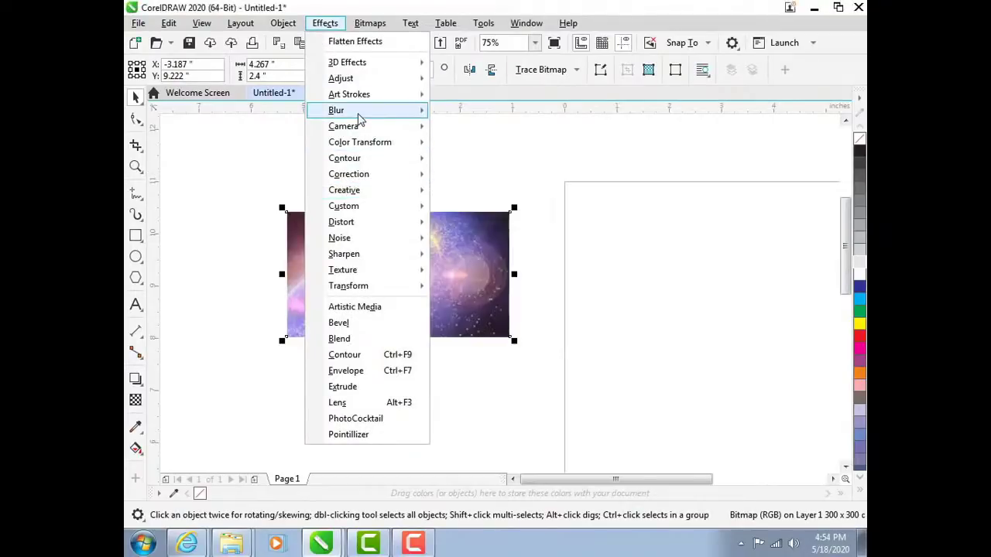
{"action": "mouse_move", "coordinate": [336, 110]}
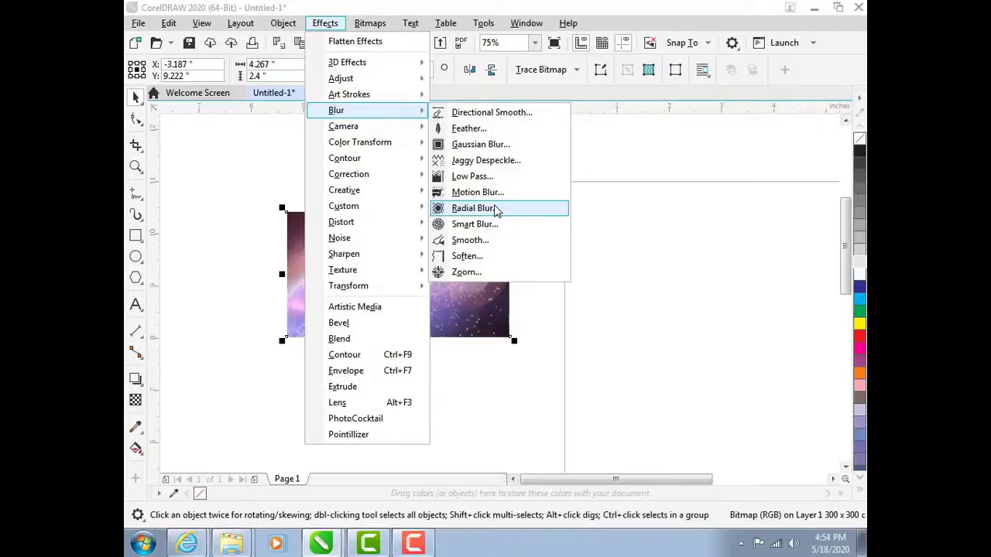
{"action": "left_click", "coordinate": [484, 145]}
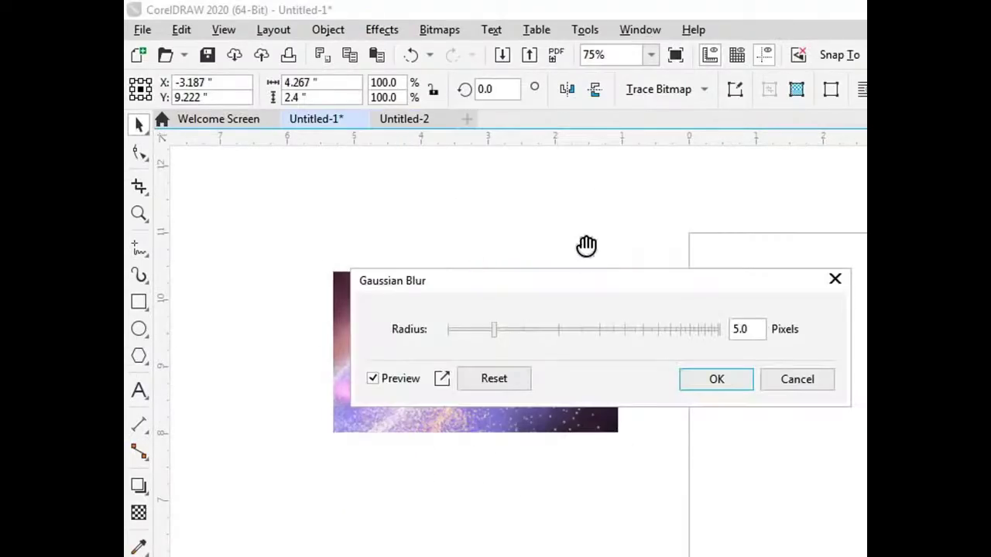
{"action": "left_click_drag", "start_coordinate": [575, 287], "coordinate": [761, 100]}
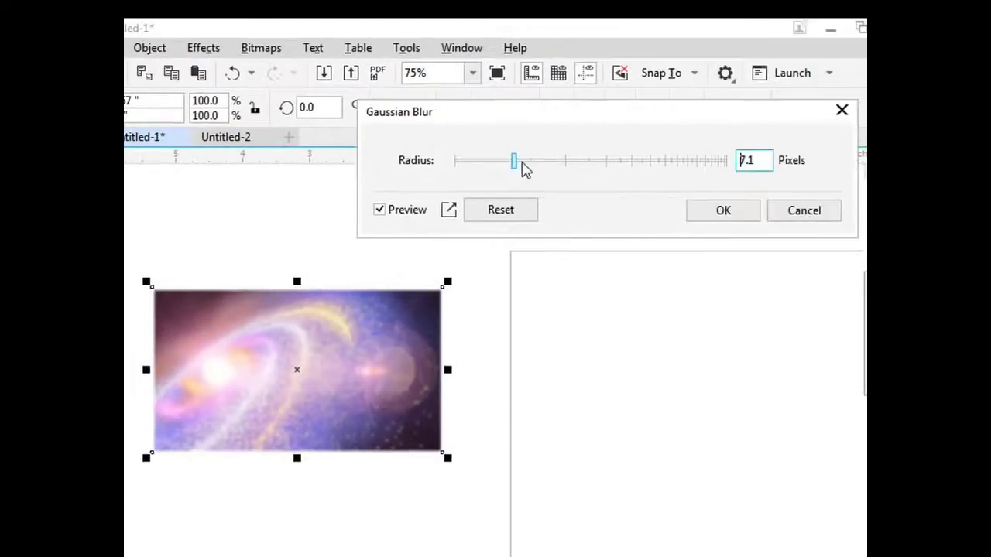
{"action": "left_click_drag", "start_coordinate": [679, 147], "coordinate": [499, 172]}
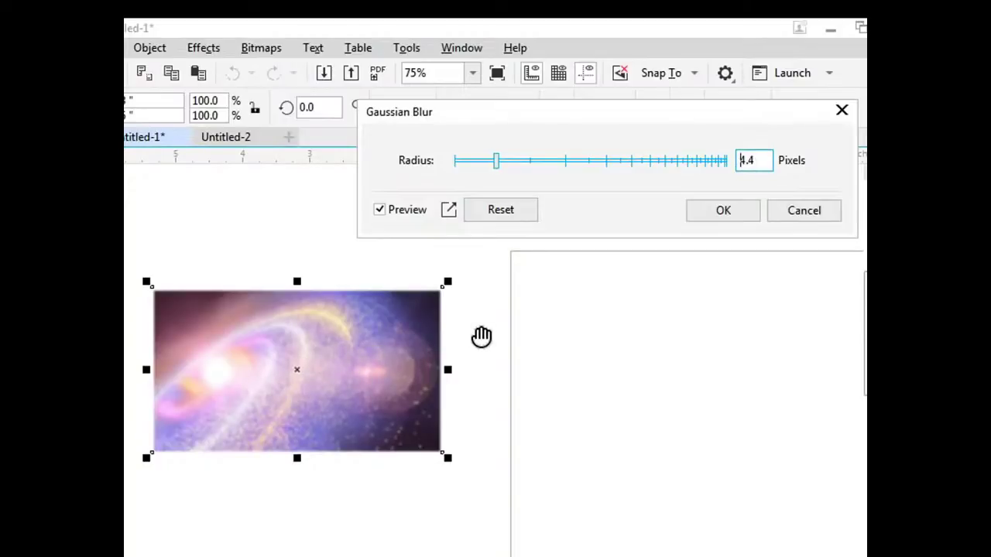
{"action": "scroll", "coordinate": [531, 260], "scroll_direction": "up", "scroll_amount": 1}
{"action": "scroll", "coordinate": [309, 358], "scroll_direction": "up", "scroll_amount": 1}
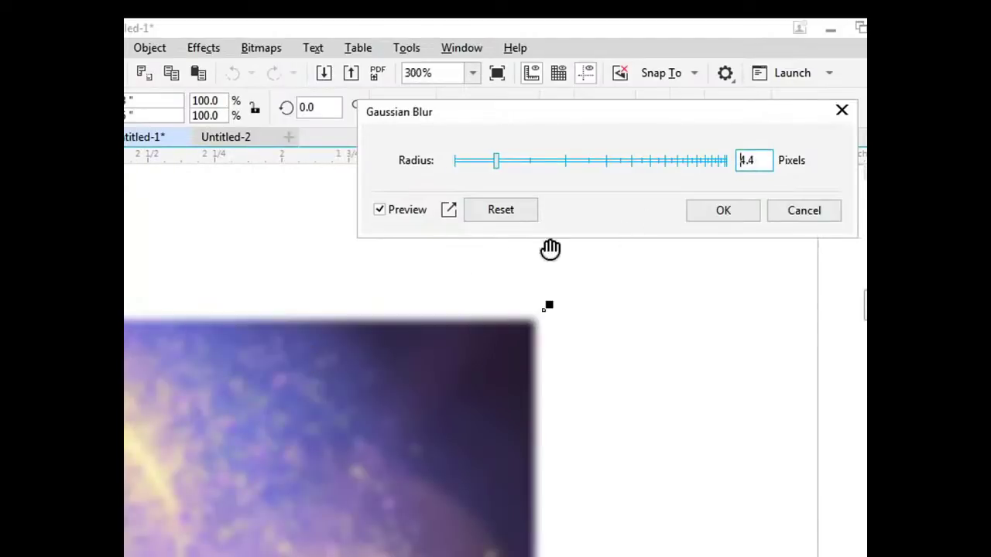
{"action": "left_click", "coordinate": [713, 210]}
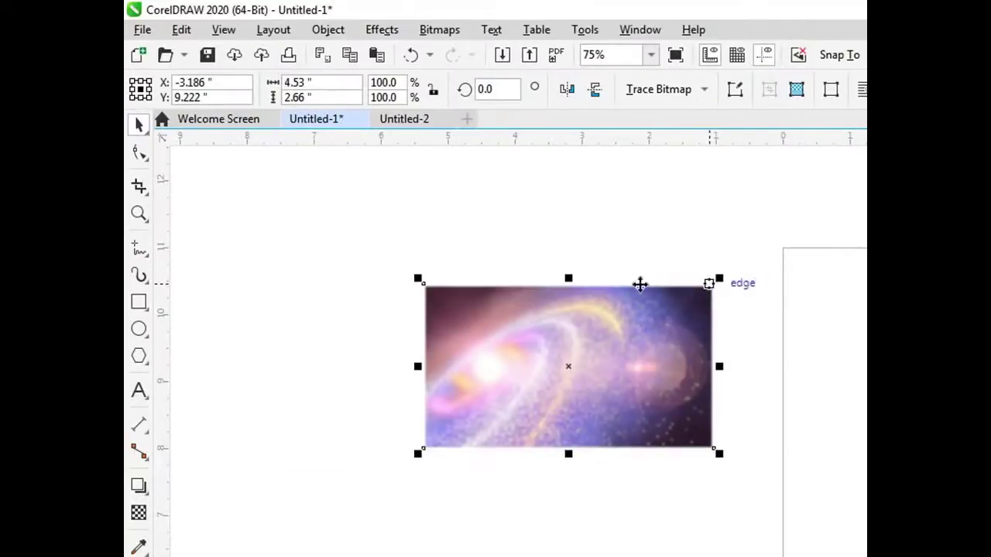
Draw a tall rectangle to the left of the galaxy image
{"action": "left_click", "coordinate": [139, 302]}
{"action": "mouse_move", "coordinate": [256, 245]}
{"action": "left_mouse_down"}
{"action": "mouse_move", "coordinate": [337, 318]}
{"action": "mouse_move", "coordinate": [410, 504]}
{"action": "left_mouse_up"}
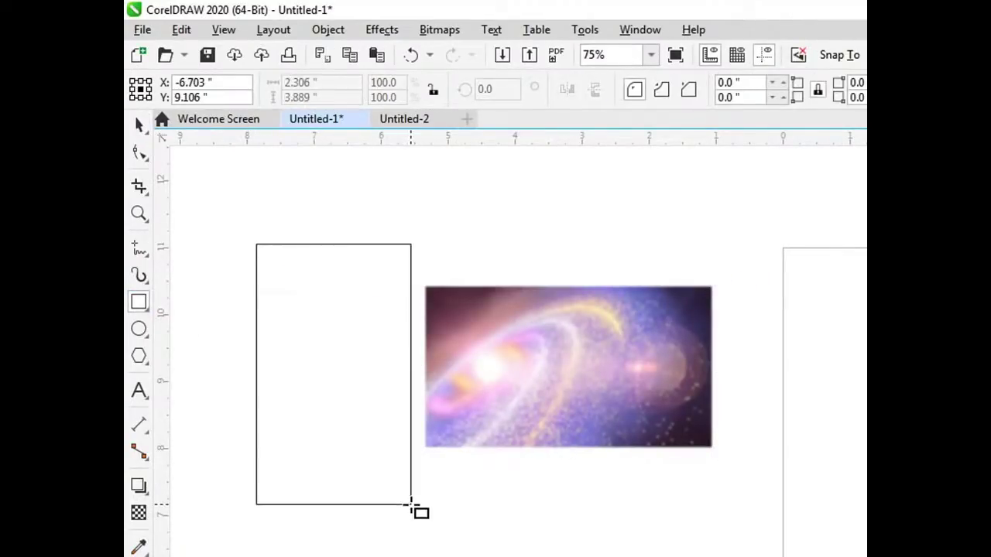
{"action": "left_click", "coordinate": [139, 124]}
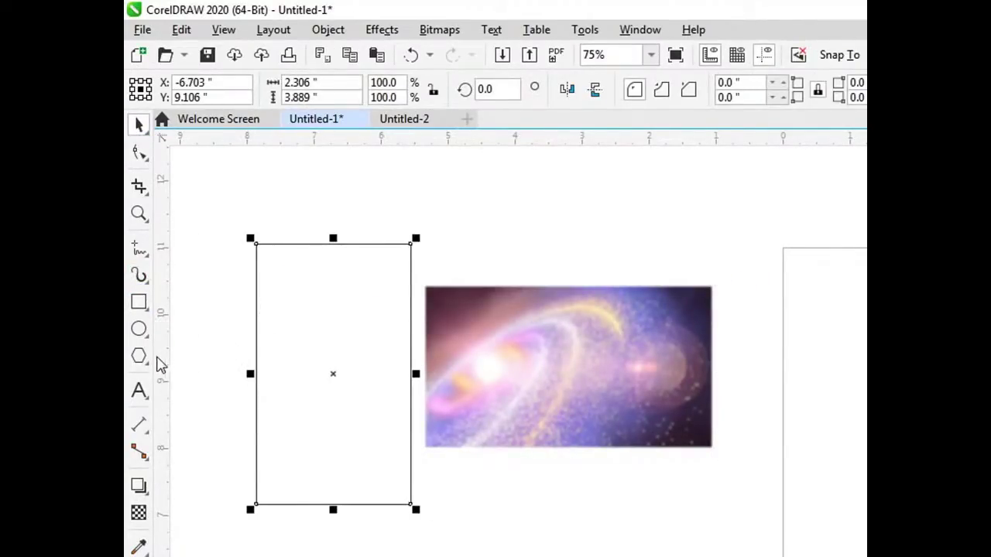
Type the name as a text label and move it up under the image
{"action": "left_click", "coordinate": [139, 391]}
{"action": "left_click", "coordinate": [480, 554]}
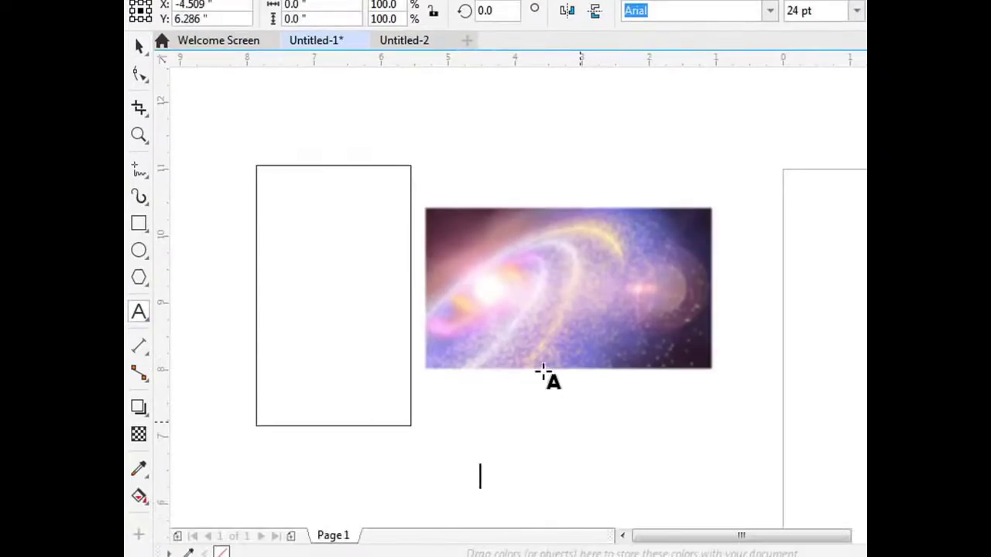
{"action": "type", "text": "sahil"}
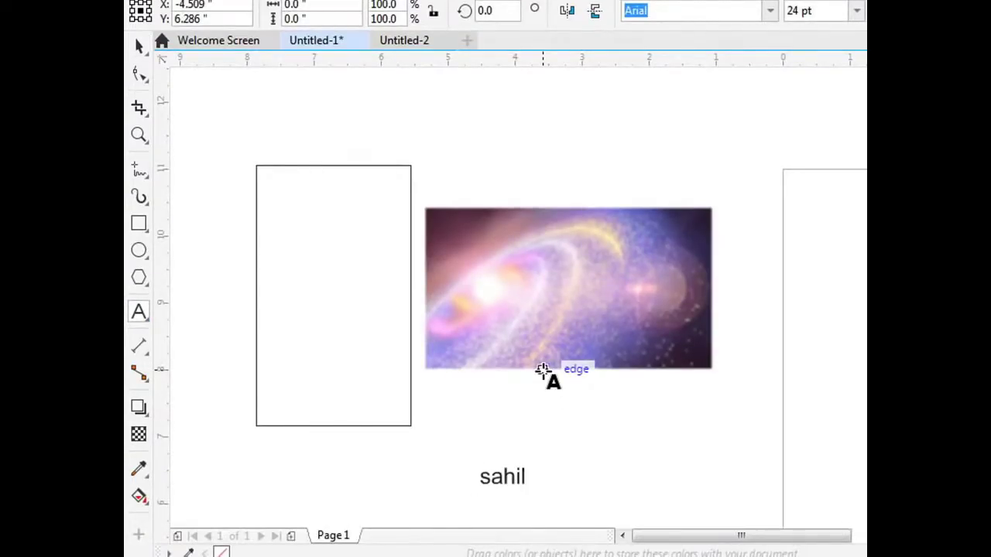
{"action": "key", "text": "Escape"}
{"action": "left_click", "coordinate": [139, 47]}
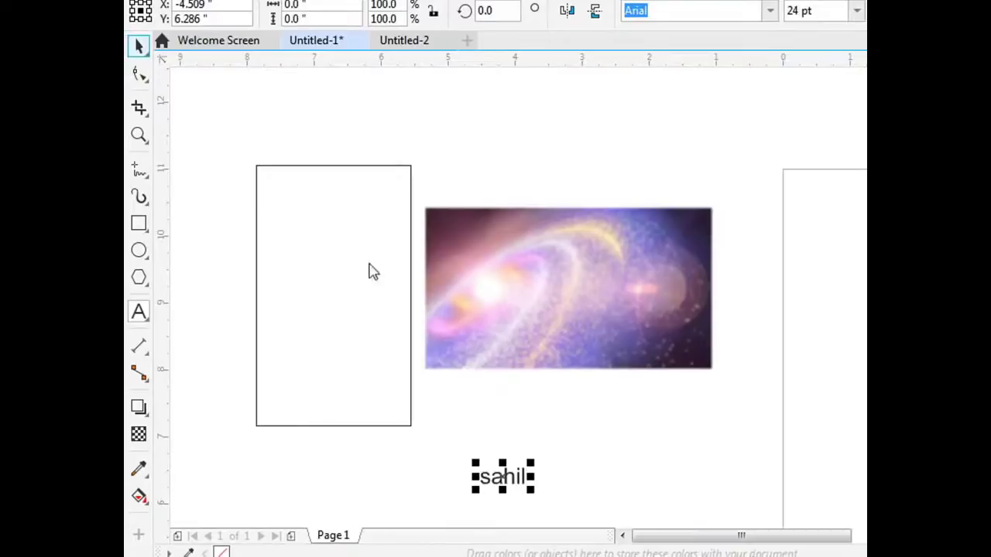
{"action": "left_click_drag", "start_coordinate": [505, 476], "coordinate": [538, 396]}
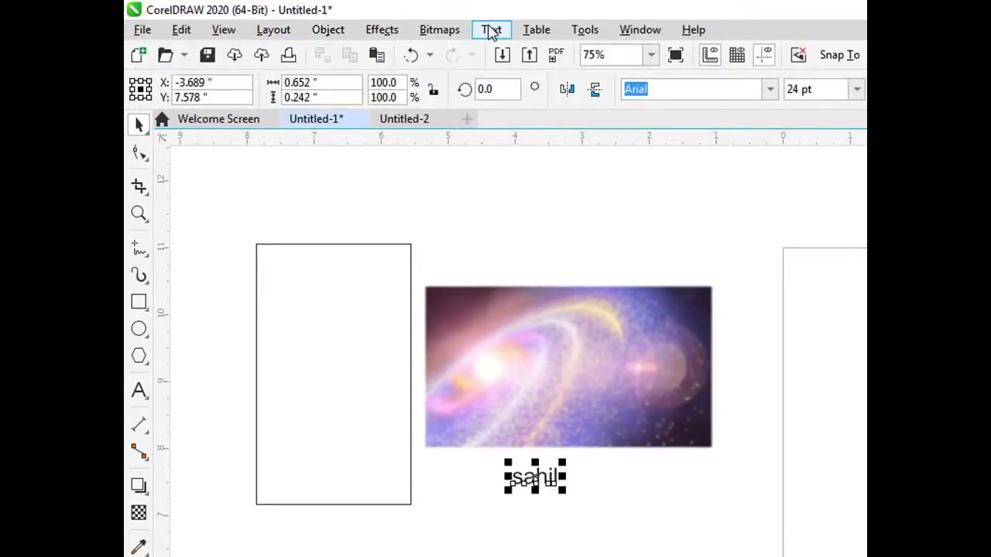
Change the name label to UPPERCASE and move it above the image
{"action": "left_click", "coordinate": [491, 31]}
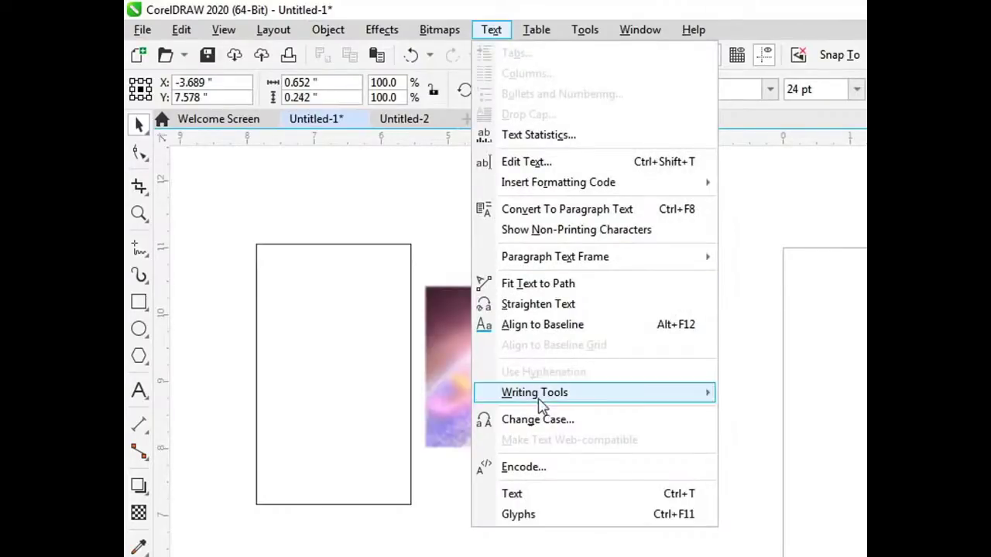
{"action": "left_click", "coordinate": [542, 419]}
{"action": "left_click", "coordinate": [547, 332]}
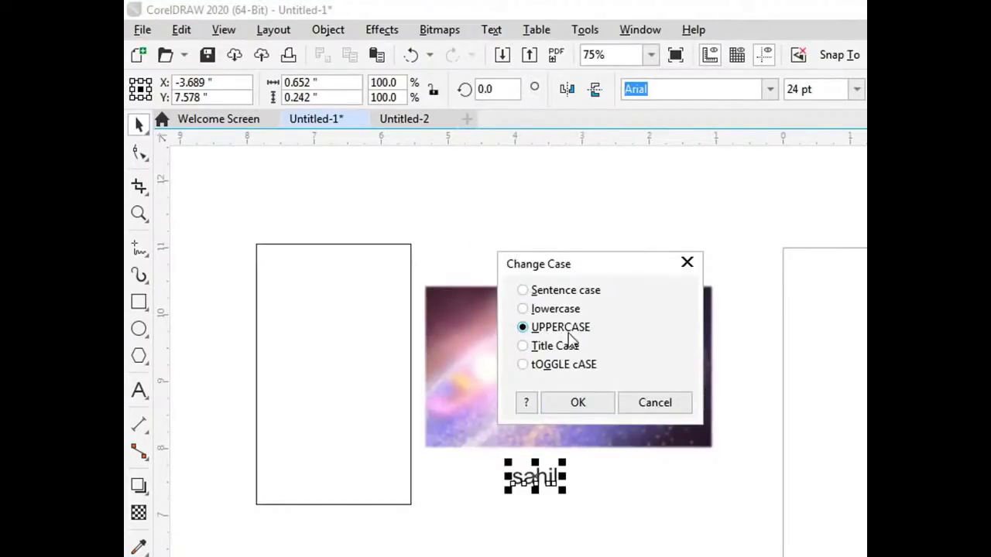
{"action": "left_click", "coordinate": [577, 402]}
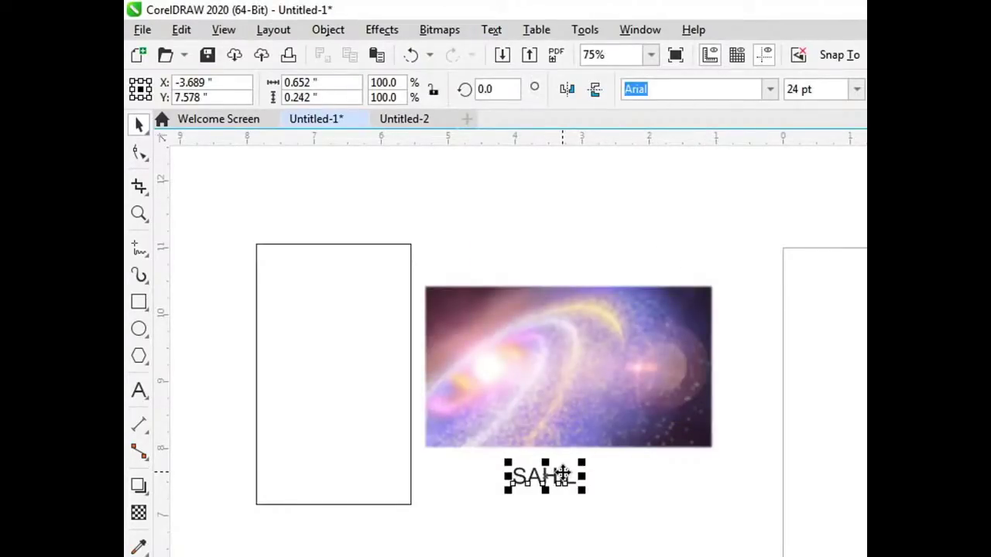
{"action": "left_click_drag", "start_coordinate": [562, 474], "coordinate": [575, 250]}
Move the blurred image over the rectangle and stretch it taller to cover it
{"action": "left_click_drag", "start_coordinate": [568, 354], "coordinate": [400, 307]}
{"action": "left_click_drag", "start_coordinate": [401, 415], "coordinate": [398, 515]}
{"action": "left_click_drag", "start_coordinate": [442, 400], "coordinate": [435, 387]}
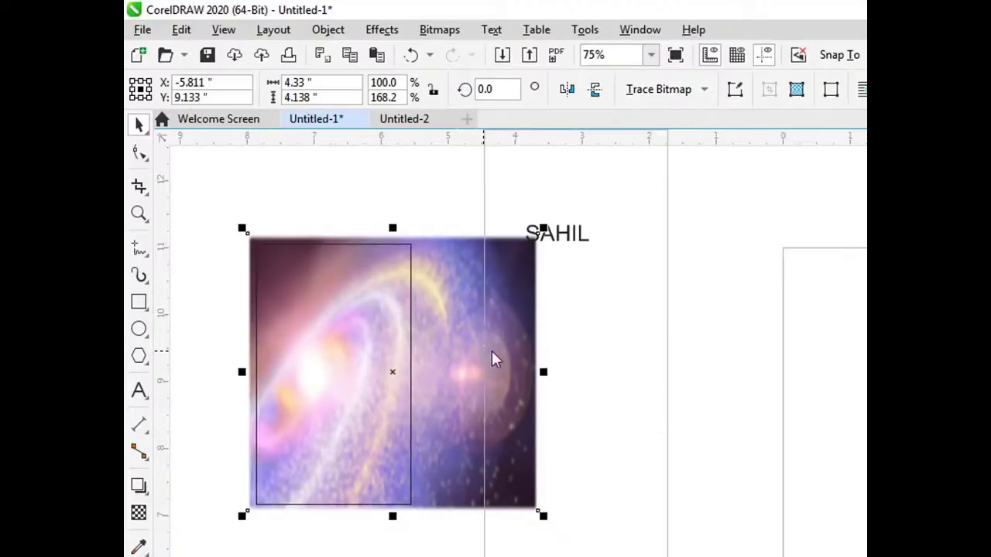
PowerClip the blurred image inside the tall rectangle, nudging it slightly left within the frame
{"action": "right_click", "coordinate": [492, 353]}
{"action": "mouse_move", "coordinate": [548, 204]}
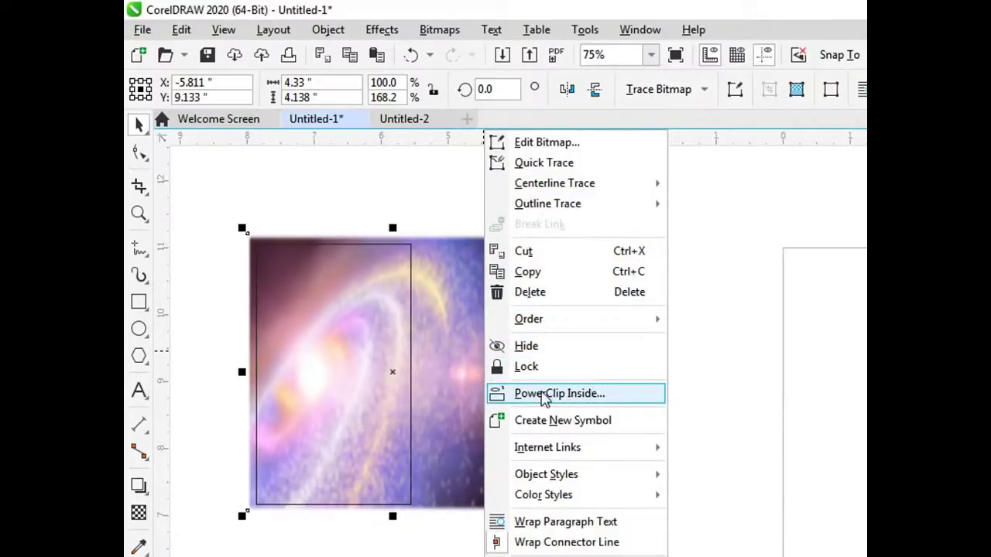
{"action": "left_click", "coordinate": [547, 397]}
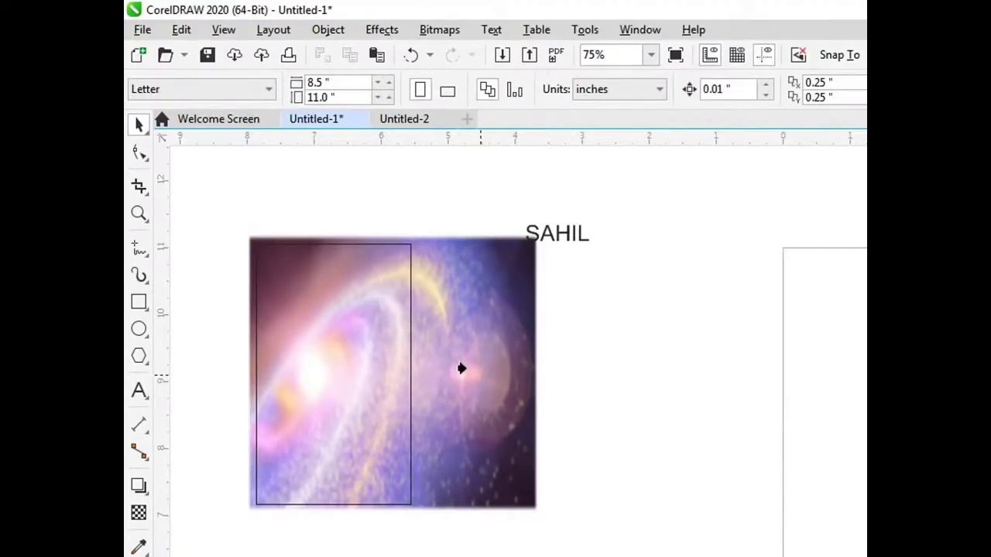
{"action": "left_click", "coordinate": [378, 255]}
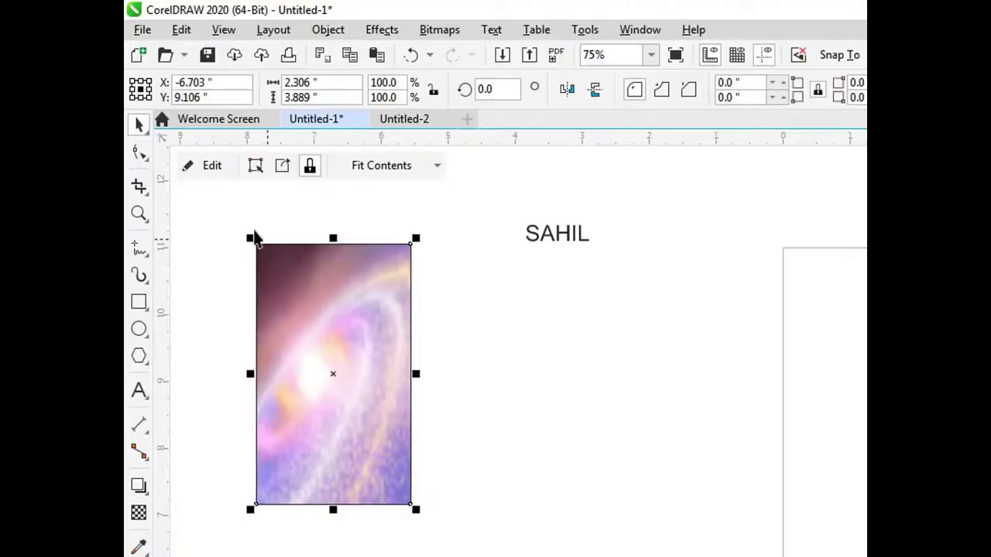
{"action": "left_click", "coordinate": [210, 175]}
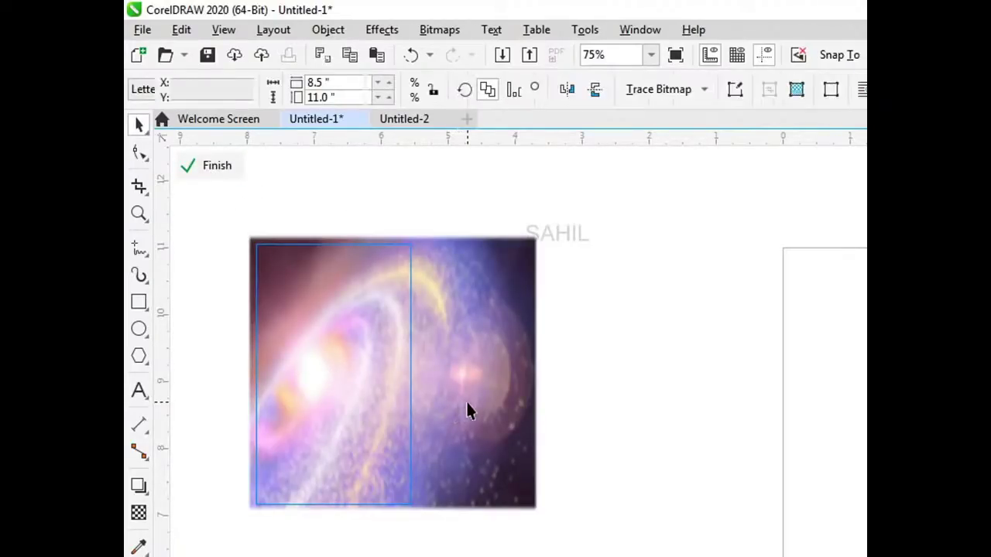
{"action": "left_click_drag", "start_coordinate": [466, 400], "coordinate": [453, 404]}
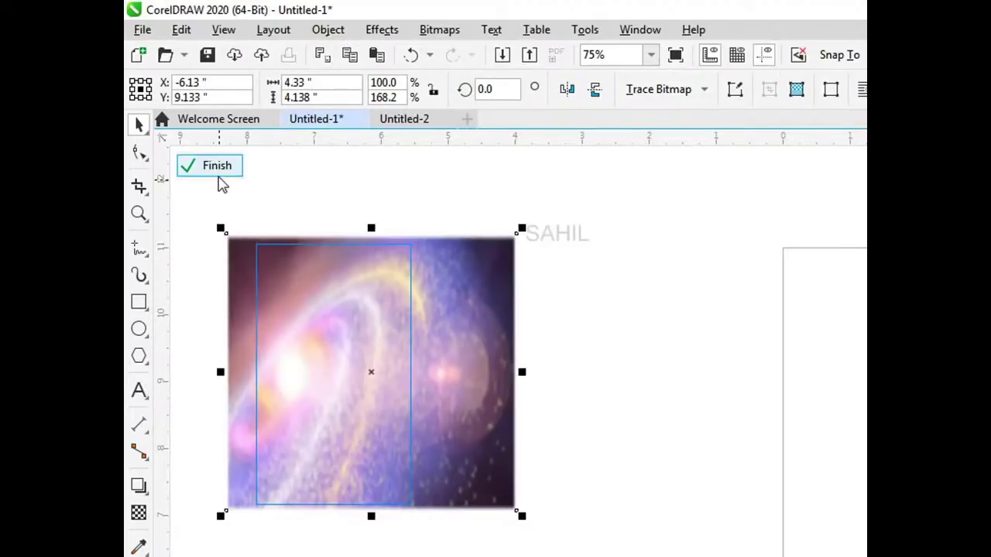
{"action": "left_click", "coordinate": [215, 167]}
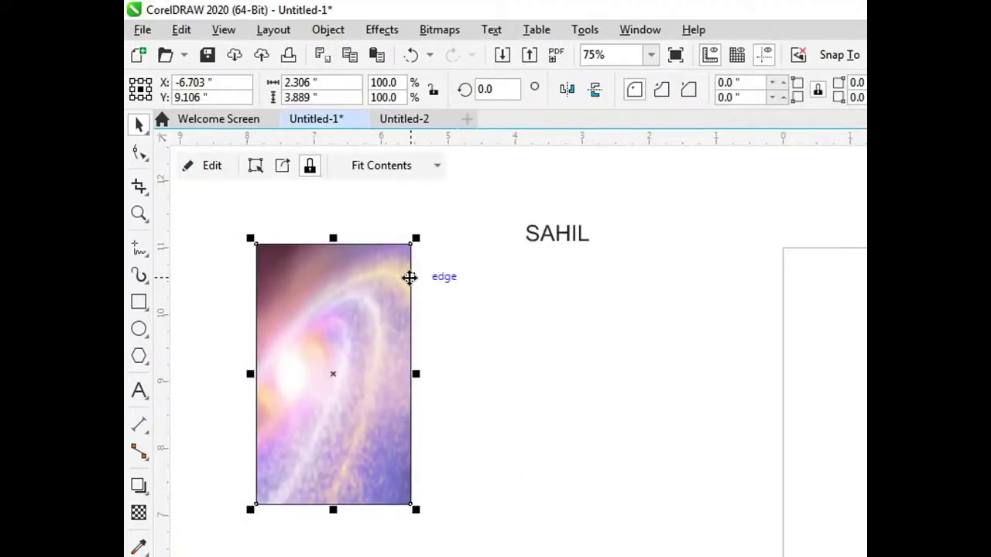
Pan to the clipped photo and move the galaxy left inside its PowerClip frame
{"action": "scroll", "coordinate": [400, 287], "scroll_direction": "up", "scroll_amount": 2}
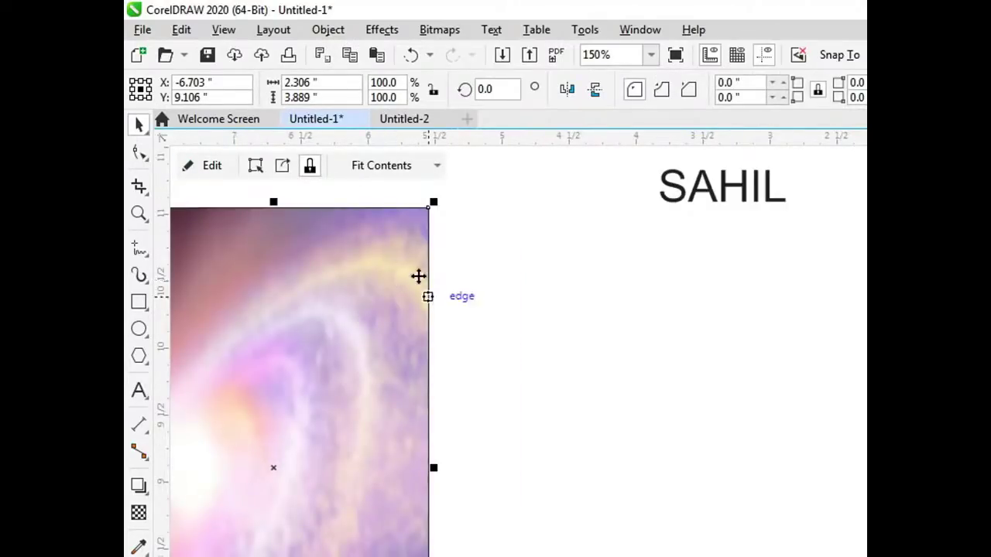
{"action": "scroll", "coordinate": [379, 387], "scroll_direction": "down", "scroll_amount": 2}
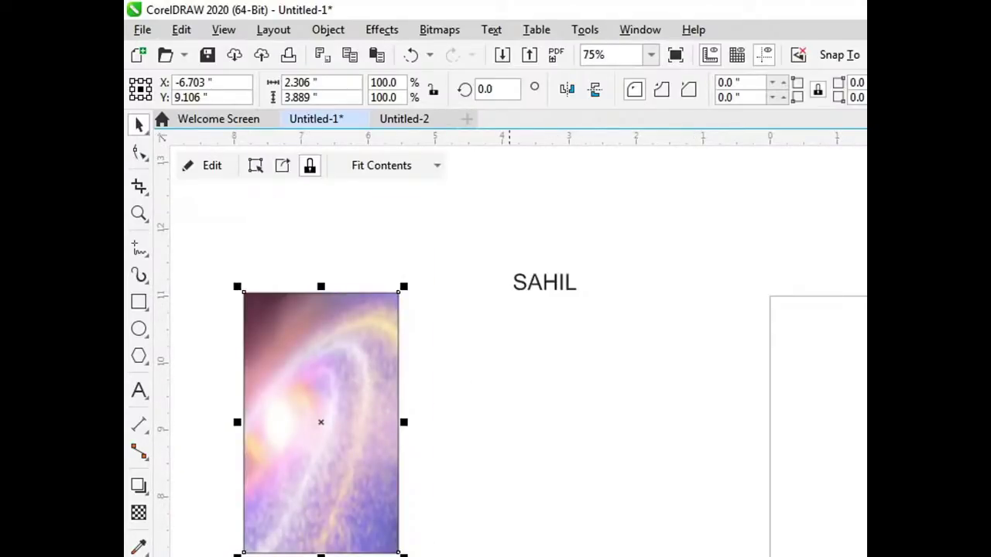
{"action": "key", "text": "y"}
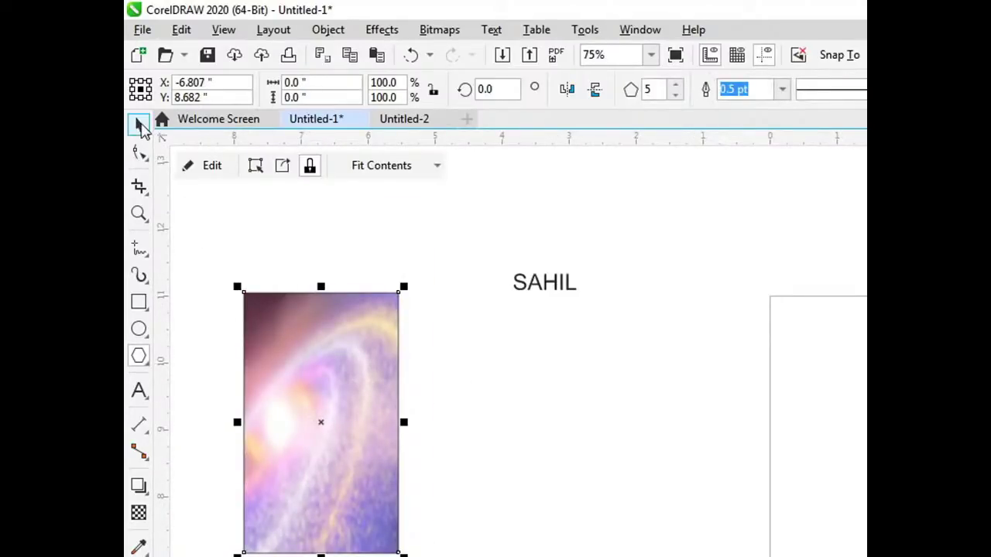
{"action": "key", "text": "h"}
{"action": "left_click_drag", "start_coordinate": [372, 354], "coordinate": [551, 349]}
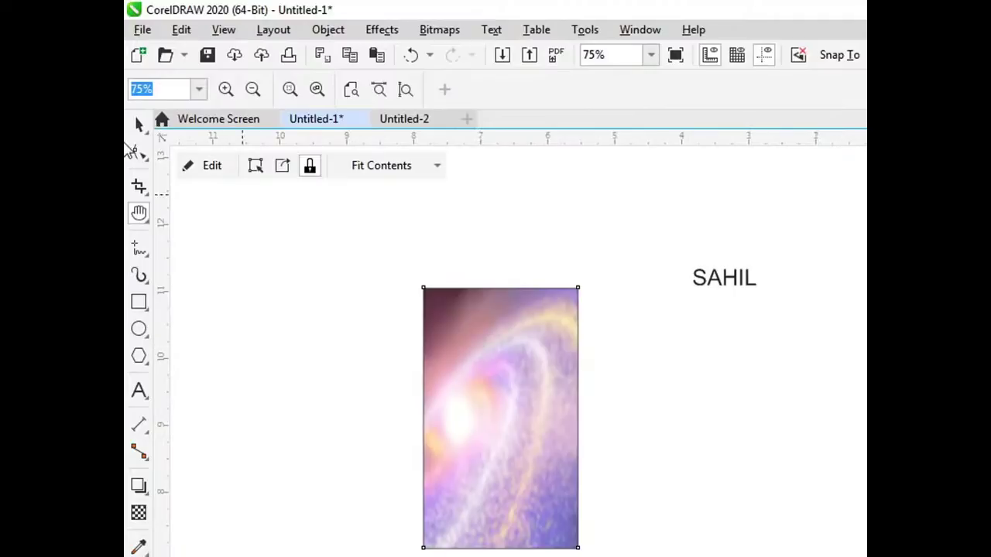
{"action": "left_click", "coordinate": [138, 123]}
{"action": "left_click", "coordinate": [530, 397]}
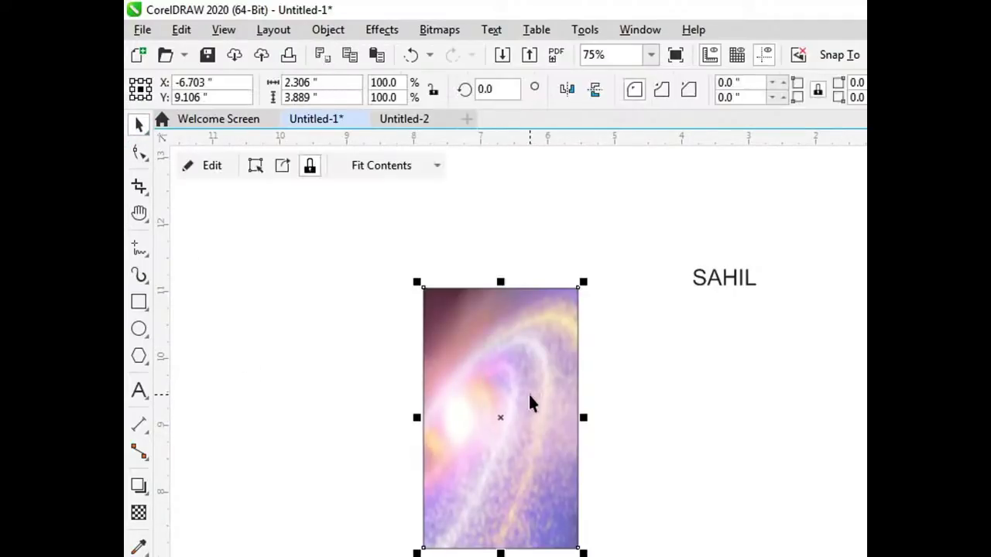
{"action": "left_click", "coordinate": [209, 166]}
{"action": "left_click_drag", "start_coordinate": [647, 379], "coordinate": [629, 382]}
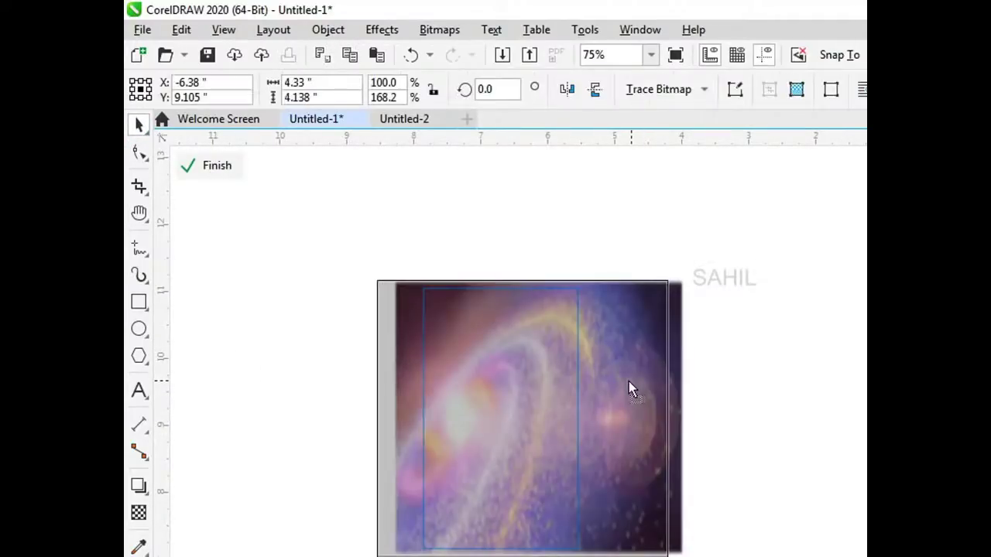
{"action": "left_click", "coordinate": [732, 394]}
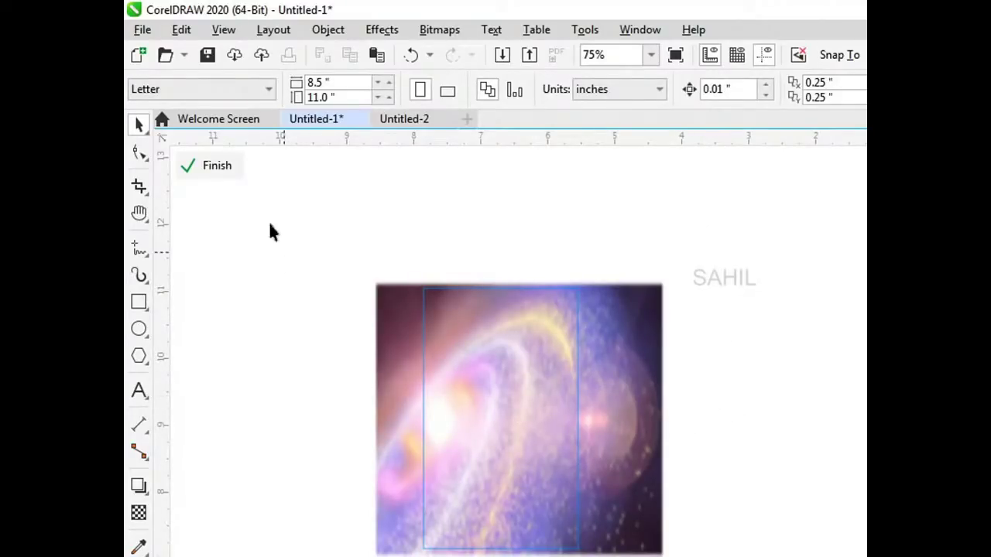
{"action": "left_click", "coordinate": [226, 169]}
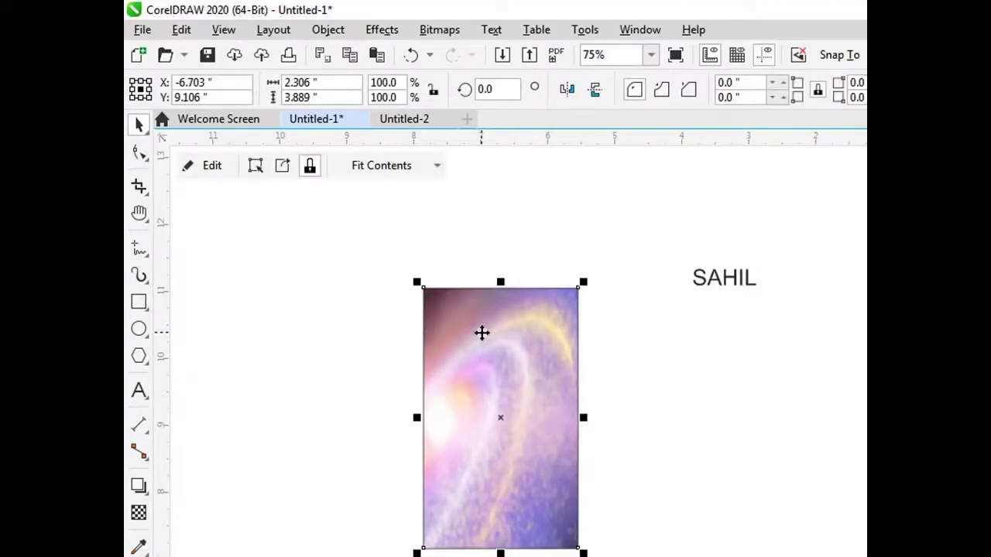
{"action": "left_click", "coordinate": [141, 215]}
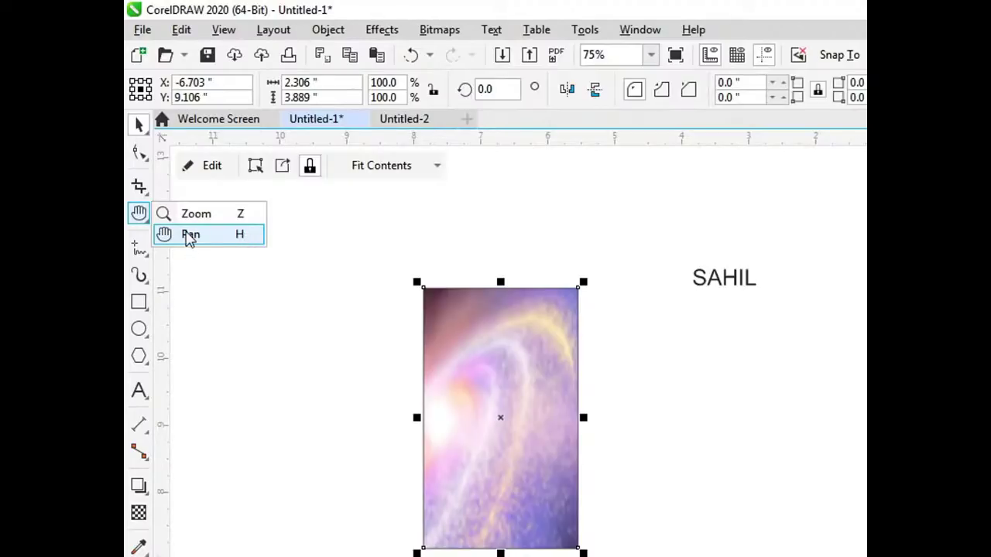
{"action": "left_click", "coordinate": [255, 236]}
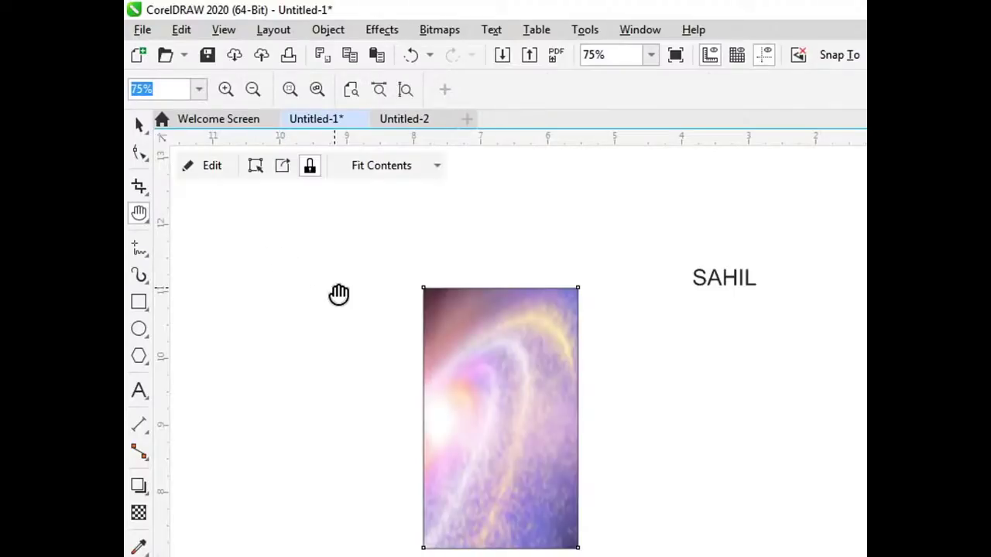
{"action": "mouse_move", "coordinate": [418, 515]}
{"action": "left_mouse_down"}
{"action": "mouse_move", "coordinate": [469, 464]}
{"action": "mouse_move", "coordinate": [348, 347]}
{"action": "mouse_move", "coordinate": [531, 309]}
{"action": "mouse_move", "coordinate": [701, 304]}
{"action": "mouse_move", "coordinate": [623, 412]}
{"action": "left_mouse_up"}
{"action": "mouse_move", "coordinate": [599, 496]}
{"action": "left_mouse_down"}
{"action": "mouse_move", "coordinate": [464, 354]}
{"action": "mouse_move", "coordinate": [539, 307]}
{"action": "mouse_move", "coordinate": [629, 321]}
{"action": "left_mouse_up"}
{"action": "mouse_move", "coordinate": [456, 469]}
{"action": "left_mouse_down"}
{"action": "mouse_move", "coordinate": [507, 405]}
{"action": "mouse_move", "coordinate": [555, 513]}
{"action": "mouse_move", "coordinate": [411, 380]}
{"action": "left_mouse_up"}
{"action": "scroll", "coordinate": [411, 380], "scroll_direction": "down", "scroll_amount": 2}
{"action": "scroll", "coordinate": [425, 386], "scroll_direction": "down", "scroll_amount": 1}
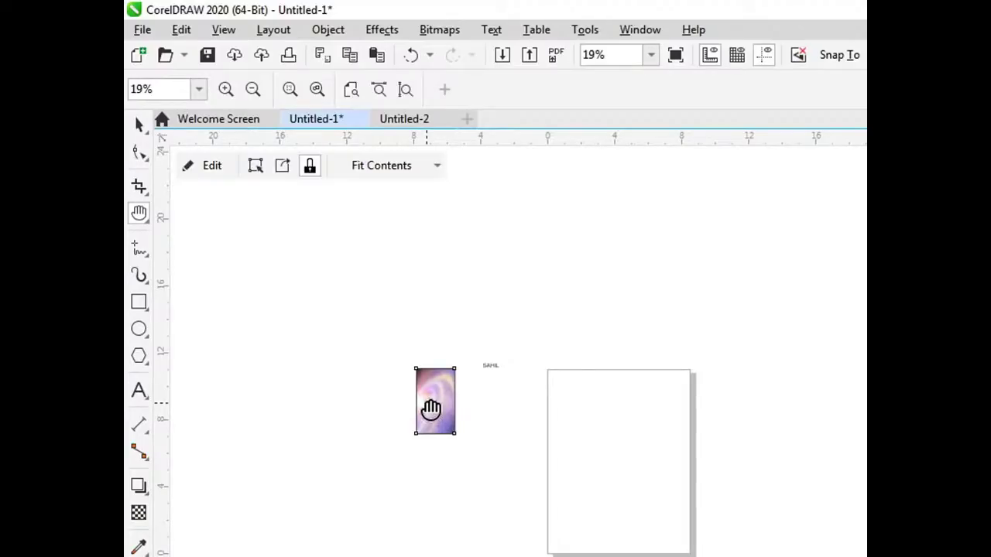
{"action": "scroll", "coordinate": [430, 408], "scroll_direction": "up", "scroll_amount": 1}
{"action": "scroll", "coordinate": [430, 409], "scroll_direction": "up", "scroll_amount": 1}
{"action": "scroll", "coordinate": [431, 409], "scroll_direction": "up", "scroll_amount": 1}
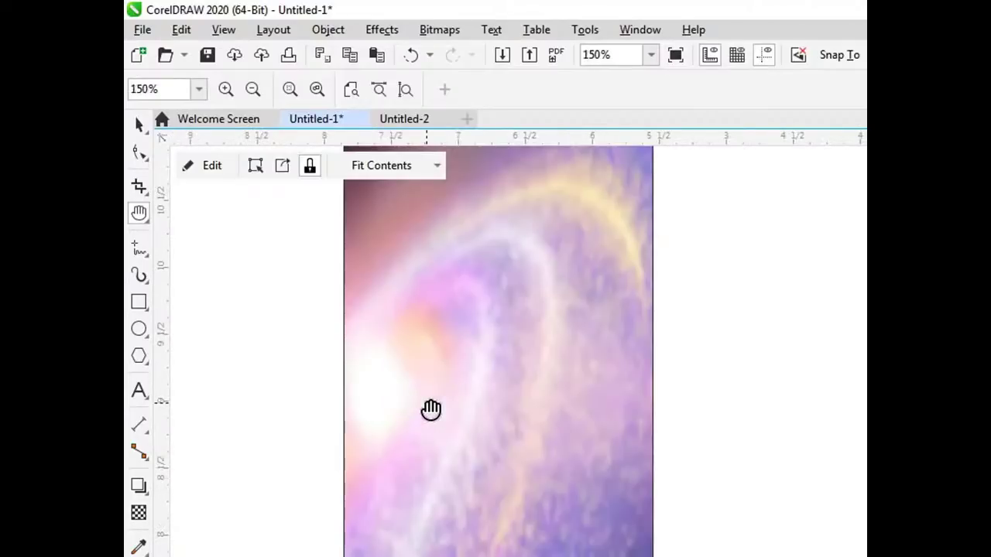
{"action": "scroll", "coordinate": [430, 409], "scroll_direction": "down", "scroll_amount": 1}
{"action": "scroll", "coordinate": [431, 409], "scroll_direction": "down", "scroll_amount": 1}
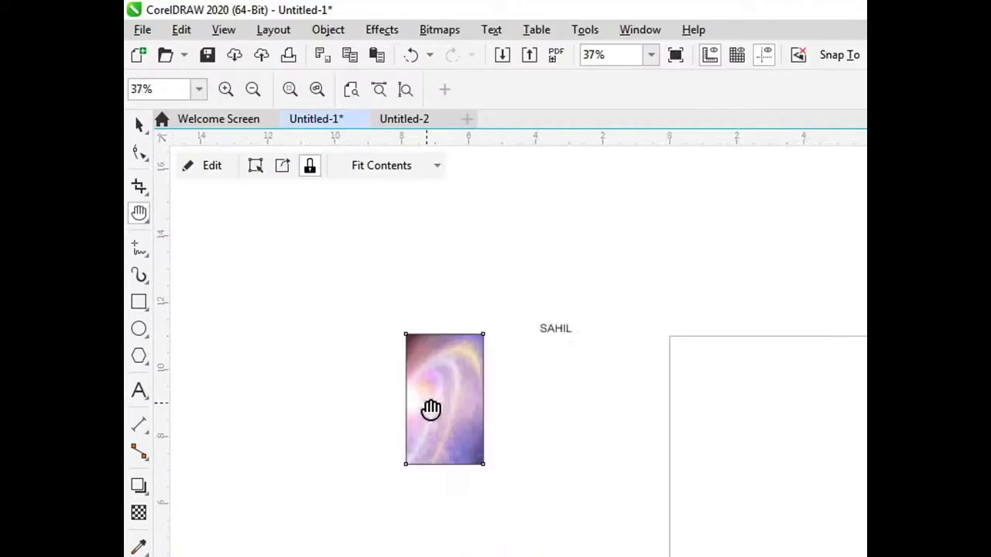
{"action": "scroll", "coordinate": [430, 408], "scroll_direction": "down", "scroll_amount": 1}
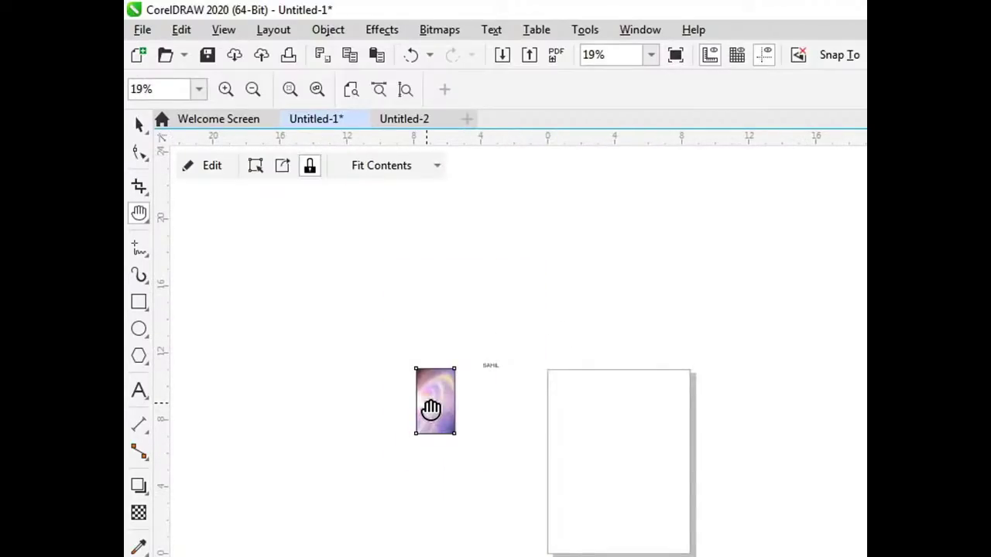
{"action": "scroll", "coordinate": [430, 408], "scroll_direction": "up", "scroll_amount": 2}
{"action": "left_click_drag", "start_coordinate": [431, 409], "coordinate": [454, 446]}
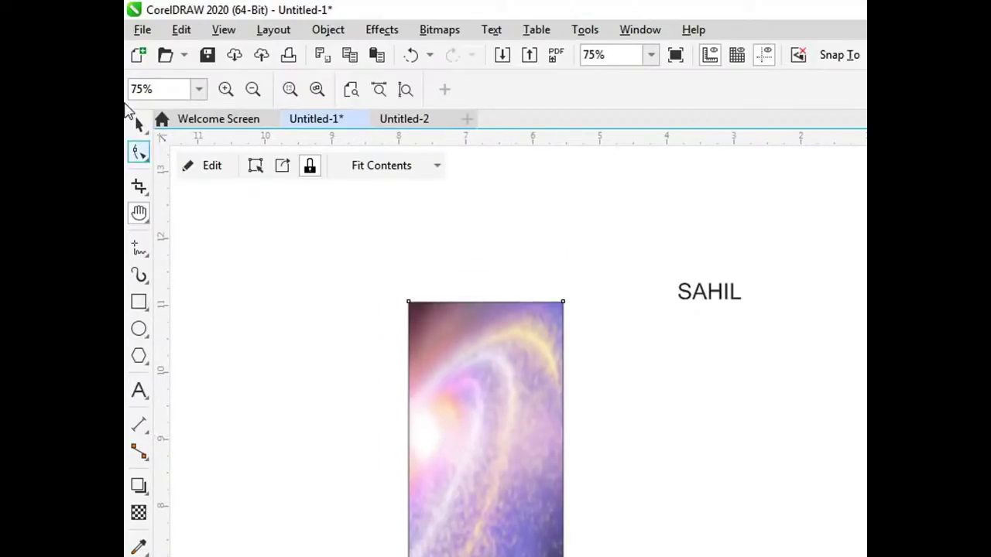
{"action": "left_click", "coordinate": [138, 126]}
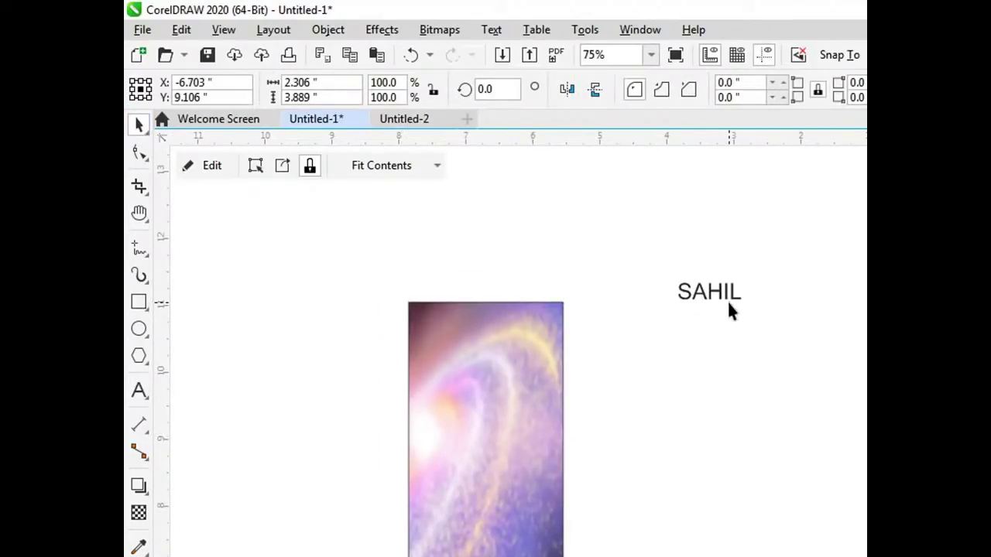
Place the name text inside the photo frame in dark blue Century751 BT
{"action": "left_click_drag", "start_coordinate": [727, 301], "coordinate": [496, 448]}
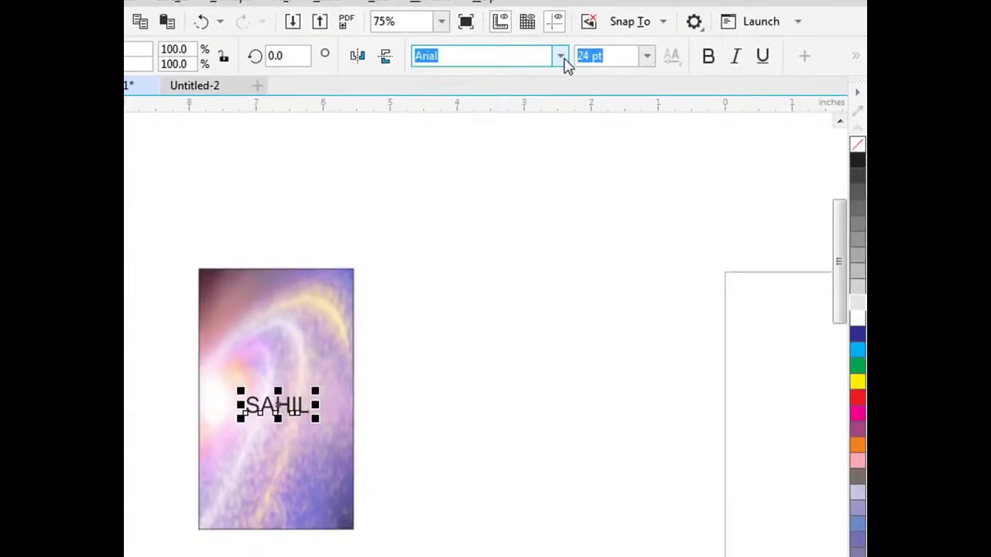
{"action": "left_click", "coordinate": [559, 56]}
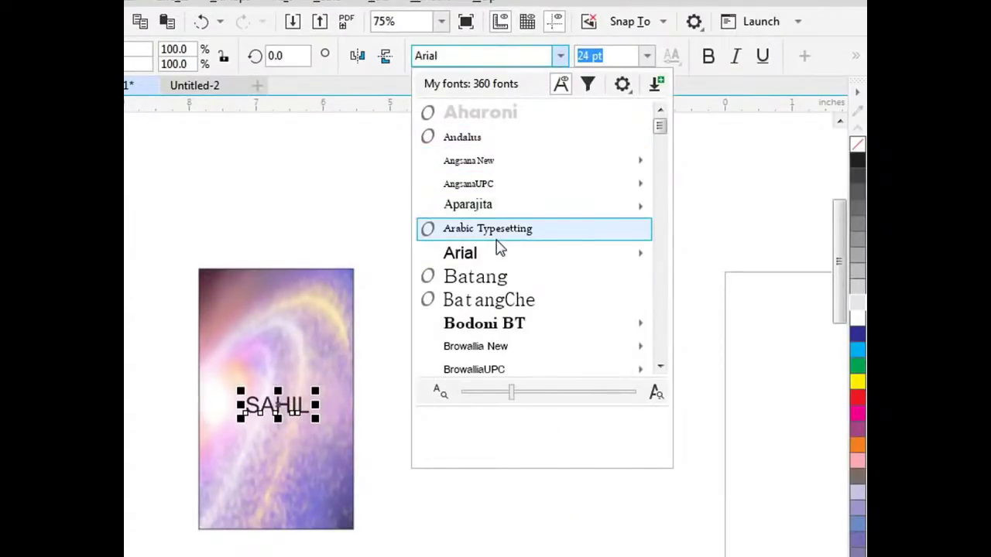
{"action": "scroll", "coordinate": [503, 322], "scroll_direction": "down", "scroll_amount": 2}
{"action": "scroll", "coordinate": [503, 321], "scroll_direction": "down", "scroll_amount": 1}
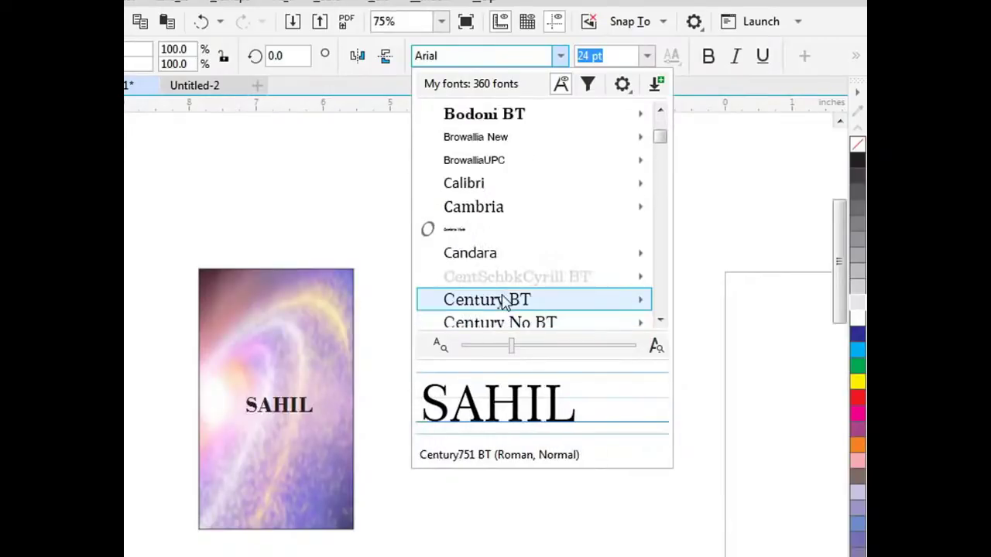
{"action": "left_click", "coordinate": [504, 300]}
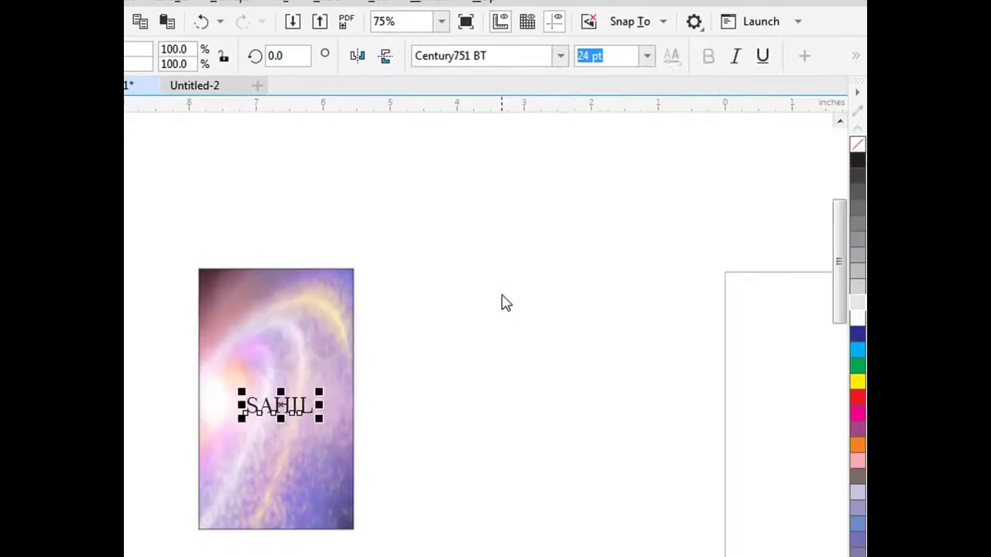
{"action": "left_click", "coordinate": [856, 333]}
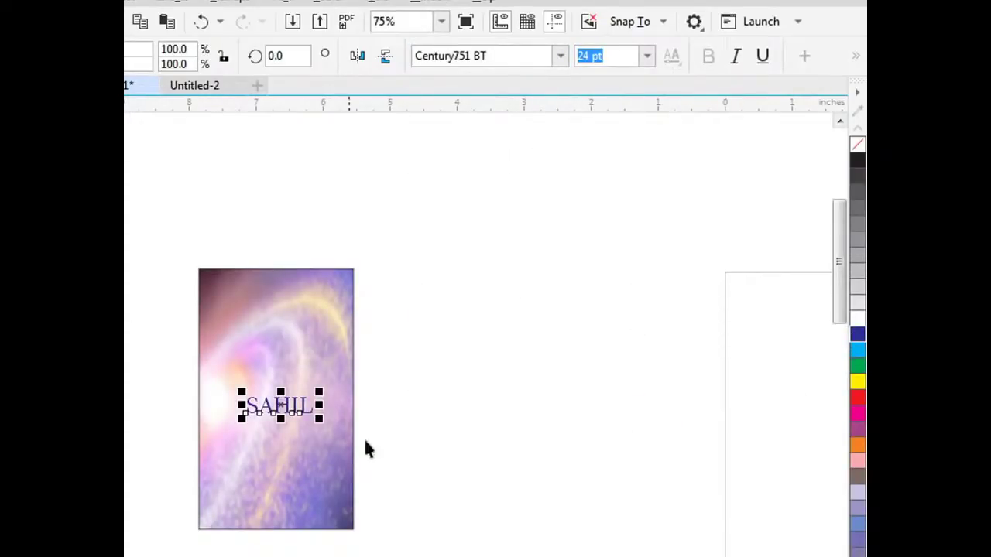
{"action": "left_click", "coordinate": [391, 443]}
Nudge the clipped photo slightly right
{"action": "left_click", "coordinate": [318, 313]}
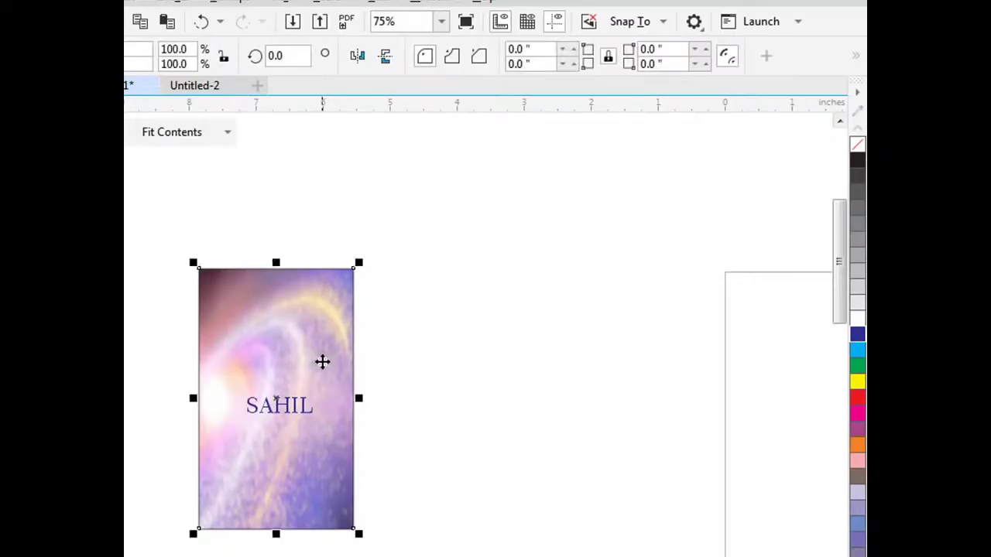
{"action": "left_click_drag", "start_coordinate": [322, 358], "coordinate": [347, 365]}
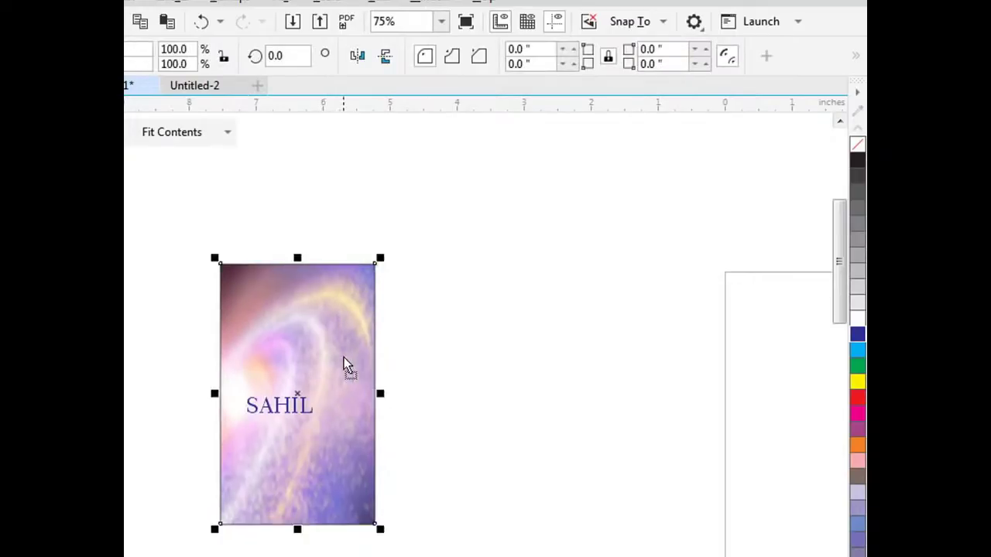
{"action": "left_click", "coordinate": [302, 409]}
{"action": "left_click", "coordinate": [456, 380]}
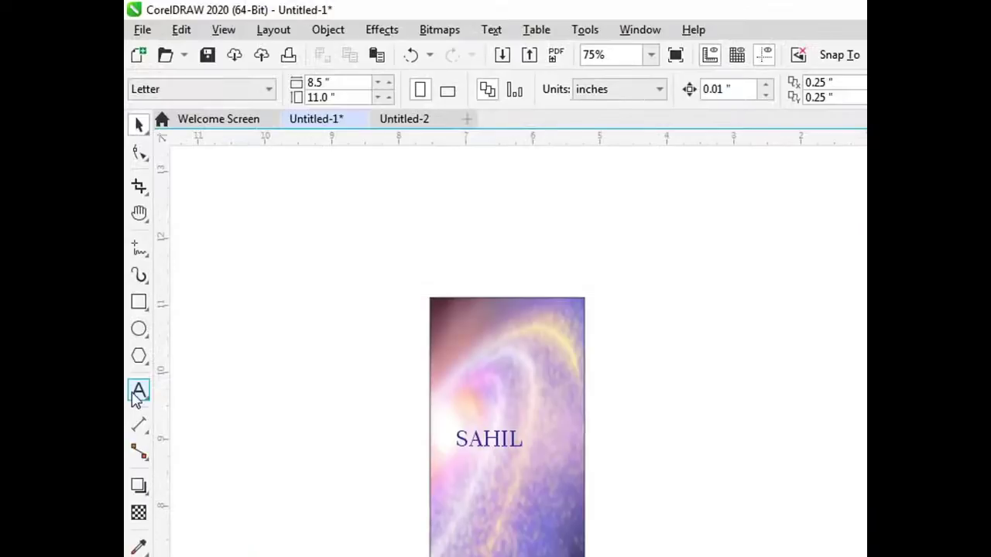
Type the name in lowercase as a new text line right of the photo
{"action": "left_click", "coordinate": [138, 391]}
{"action": "left_click", "coordinate": [644, 328]}
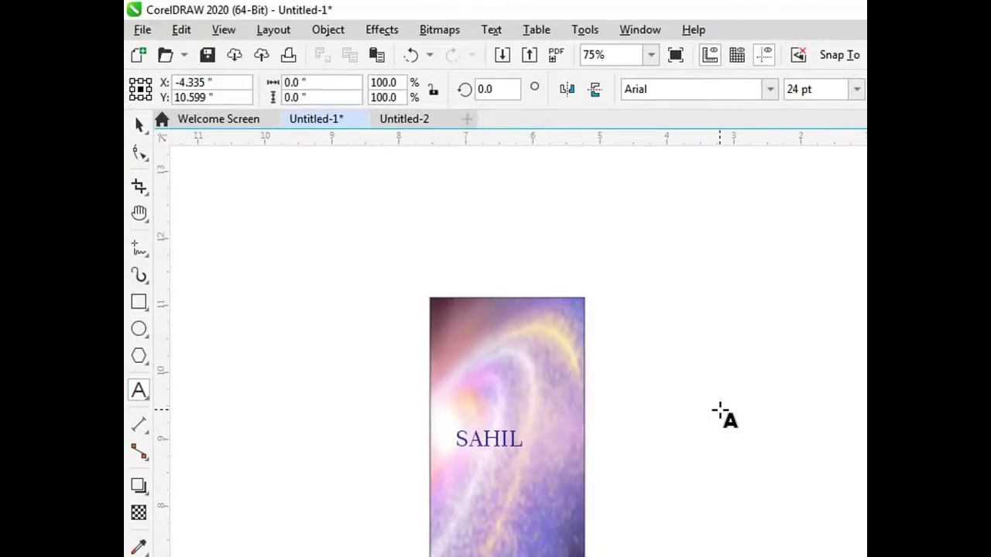
{"action": "type", "text": "sahil"}
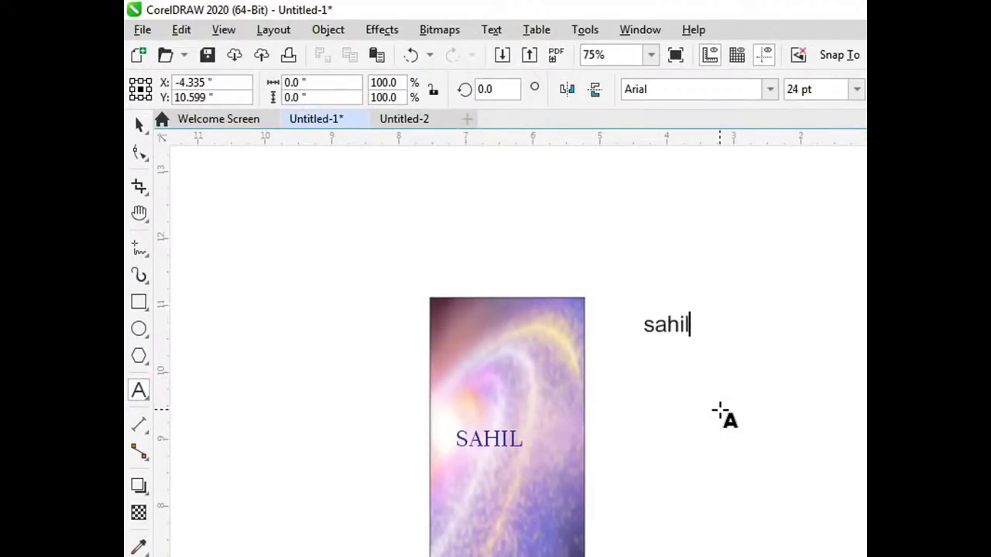
Convert the new name text to capitals using Change Case
{"action": "key", "text": "Escape"}
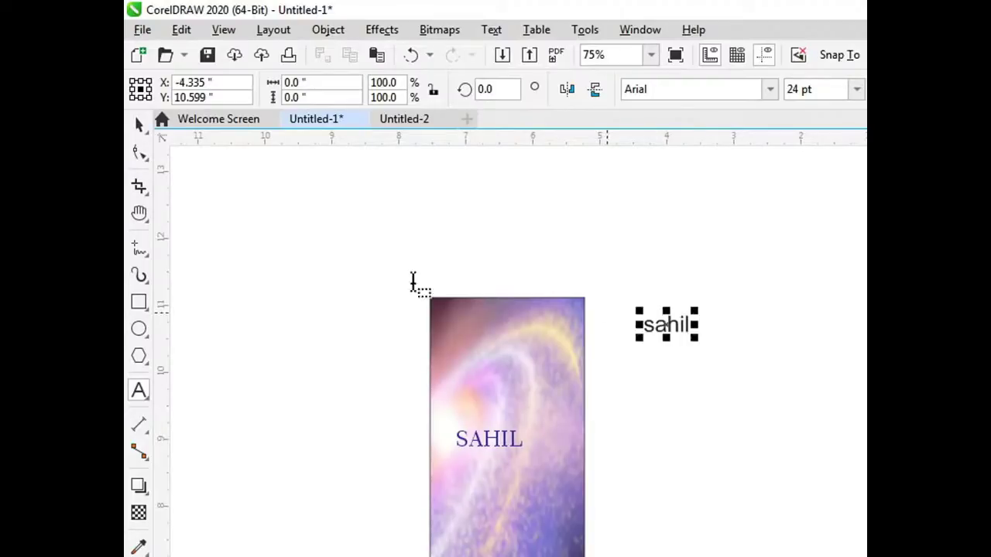
{"action": "left_click", "coordinate": [139, 124]}
{"action": "left_click", "coordinate": [491, 29]}
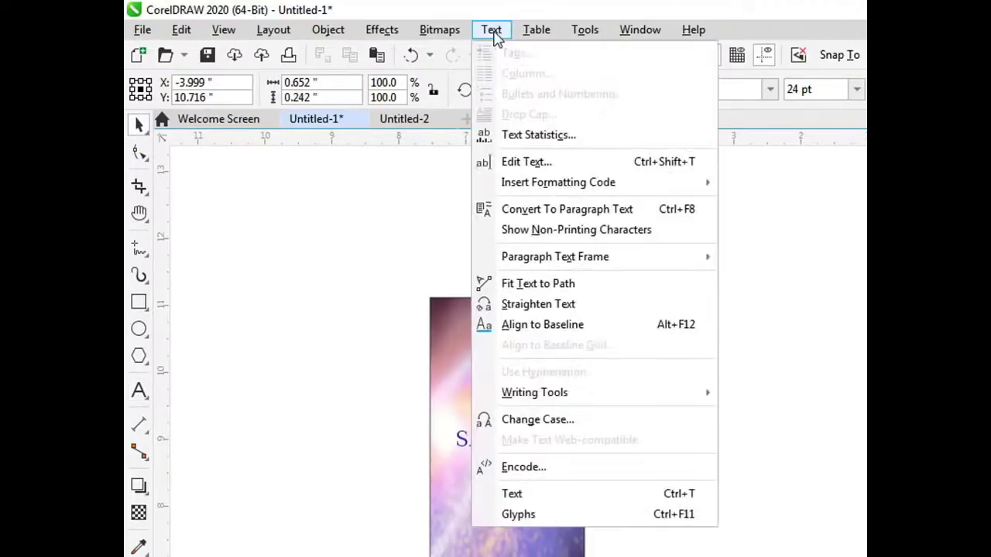
{"action": "left_click", "coordinate": [539, 418]}
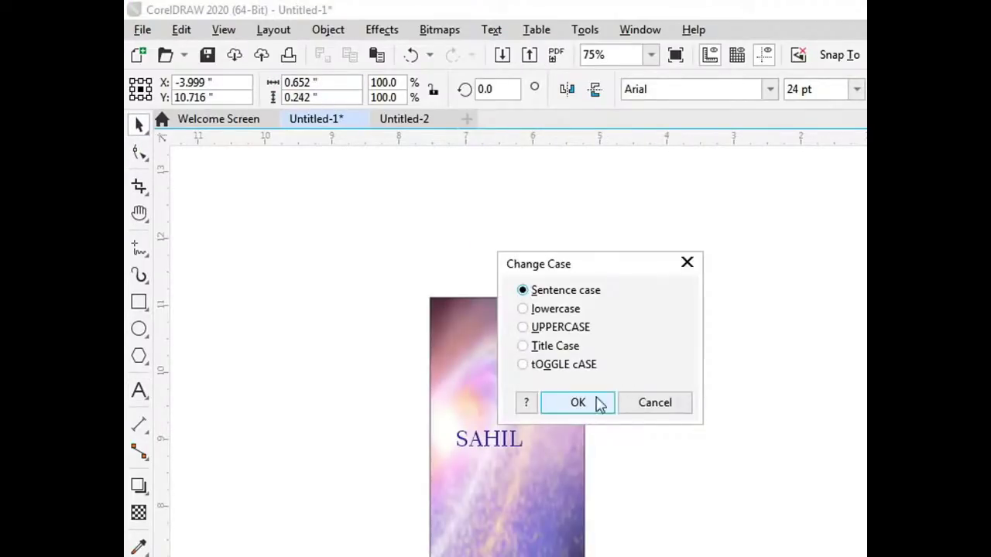
{"action": "left_click", "coordinate": [562, 329]}
{"action": "left_click", "coordinate": [583, 399]}
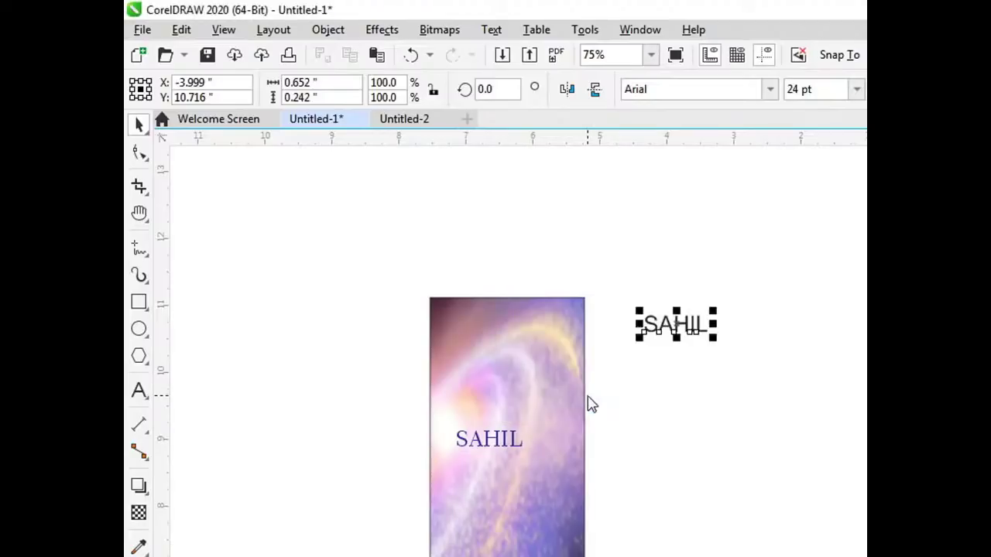
Switch the name text to Title Case
{"action": "double_click", "coordinate": [694, 326]}
{"action": "left_click_drag", "start_coordinate": [708, 327], "coordinate": [635, 319]}
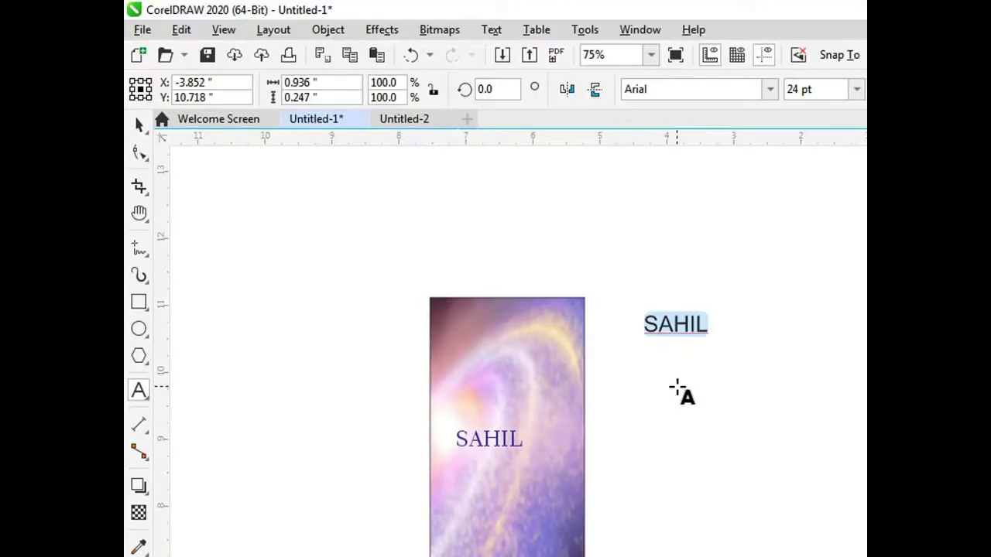
{"action": "key", "text": "shift+F3"}
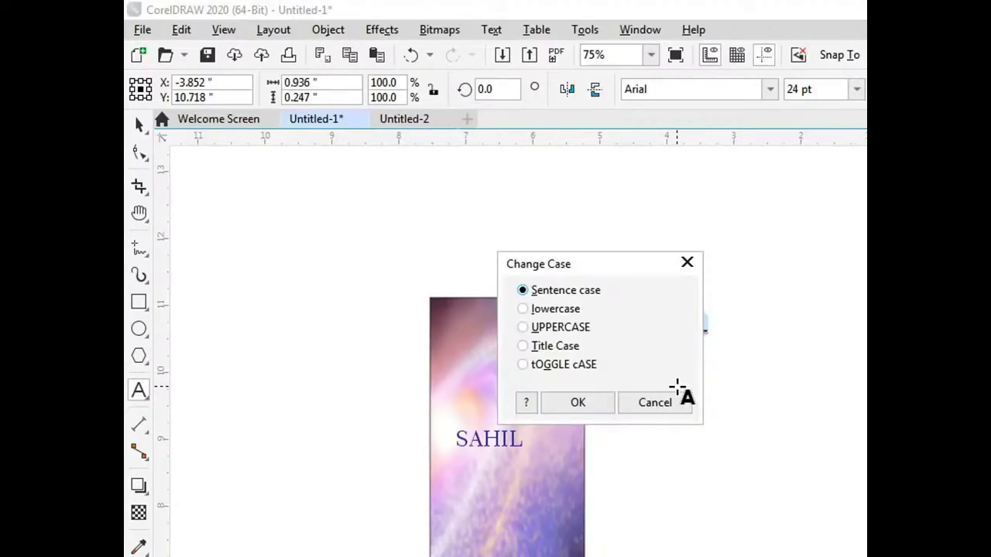
{"action": "left_click_drag", "start_coordinate": [606, 261], "coordinate": [521, 247]}
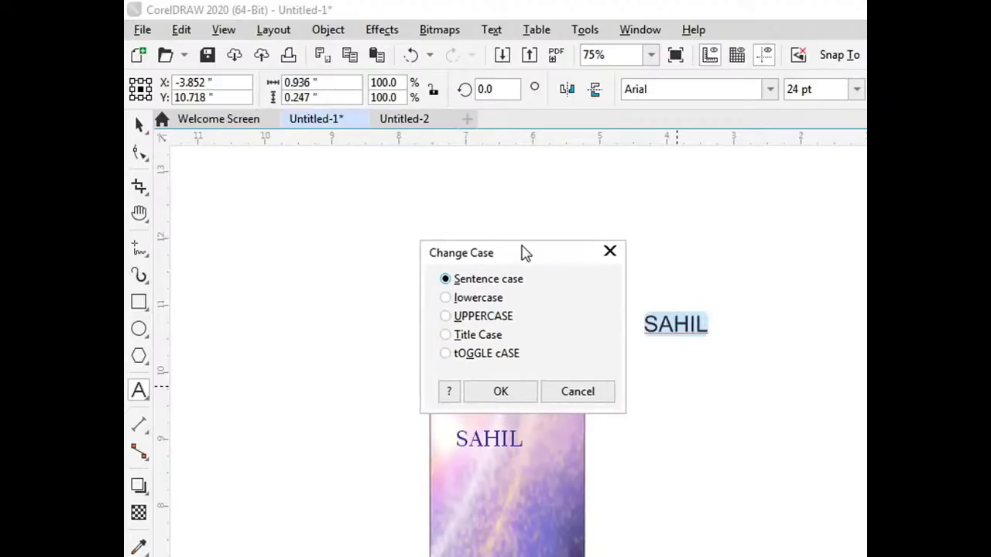
{"action": "left_click", "coordinate": [471, 334]}
{"action": "left_click", "coordinate": [478, 391]}
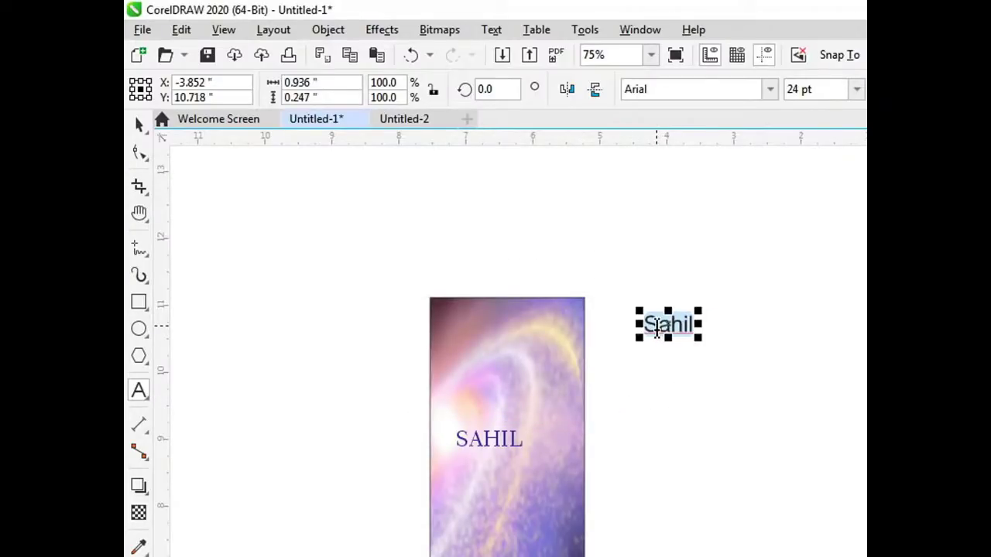
{"action": "left_click", "coordinate": [688, 321]}
Reapply UPPERCASE so the whole name reads in capitals
{"action": "key", "text": "Escape"}
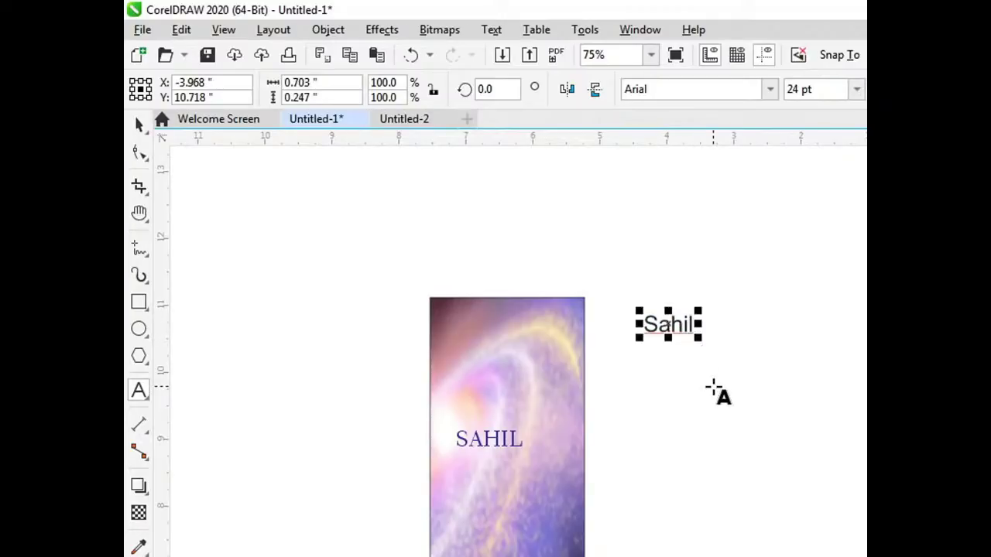
{"action": "key", "text": "Escape"}
{"action": "left_click", "coordinate": [688, 323]}
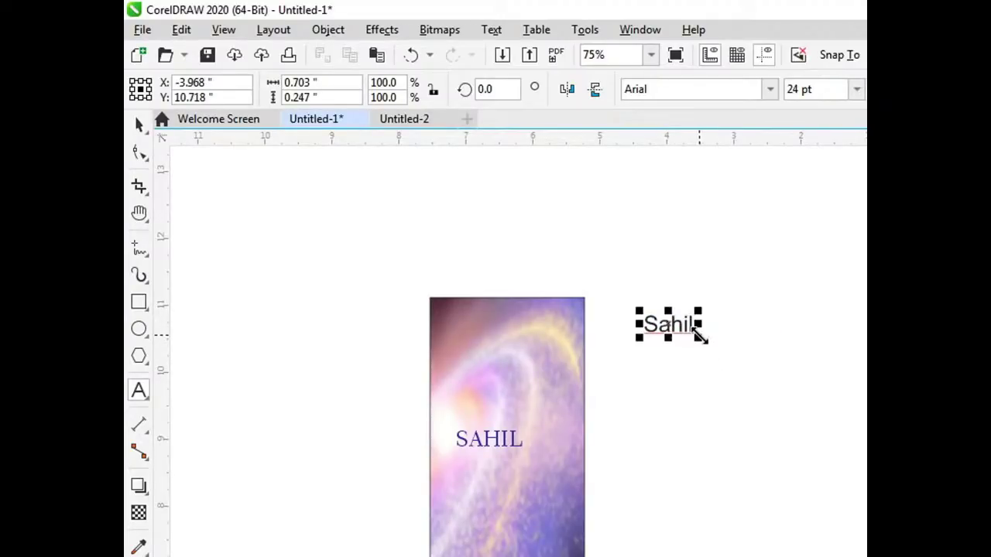
{"action": "key", "text": "ctrl+a"}
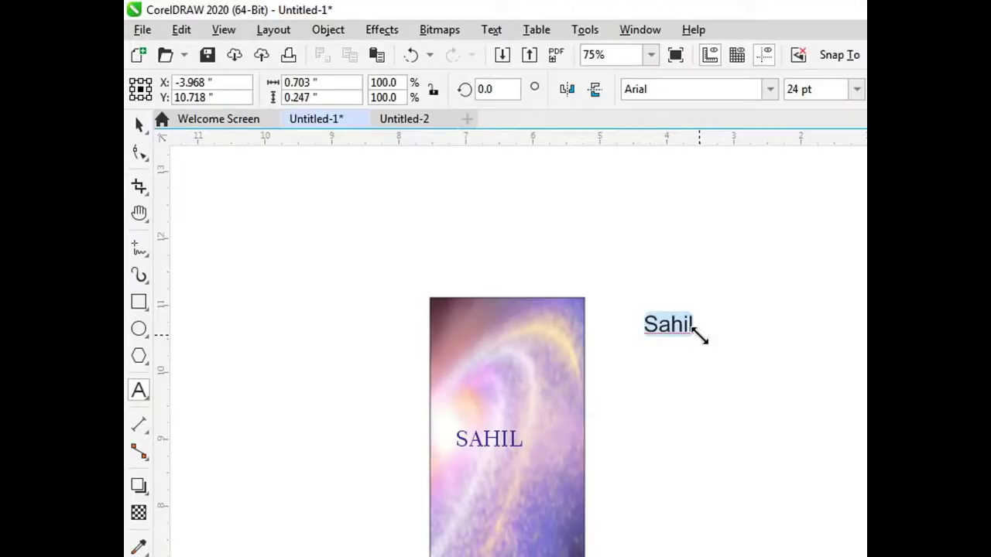
{"action": "key", "text": "shift+F3"}
{"action": "left_click", "coordinate": [558, 330]}
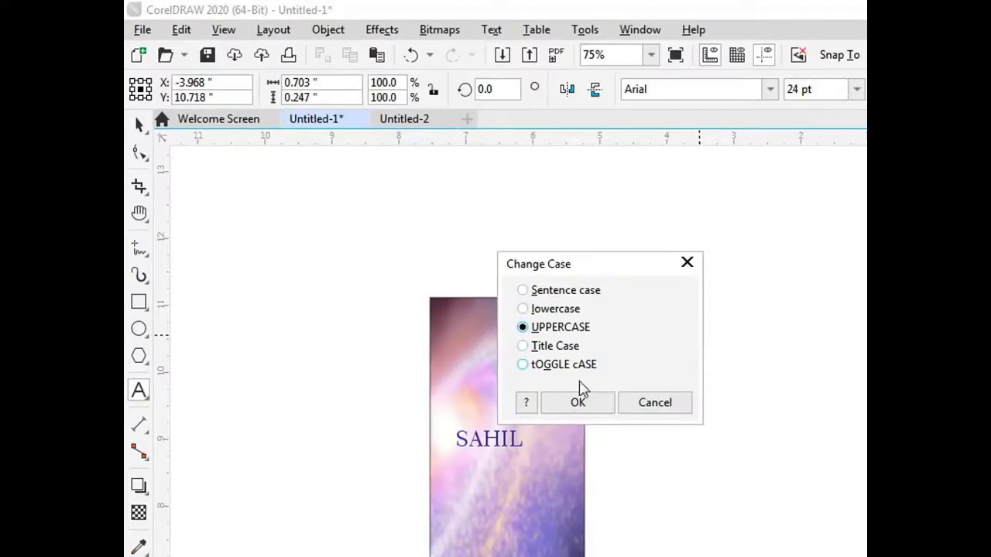
{"action": "left_click", "coordinate": [579, 402]}
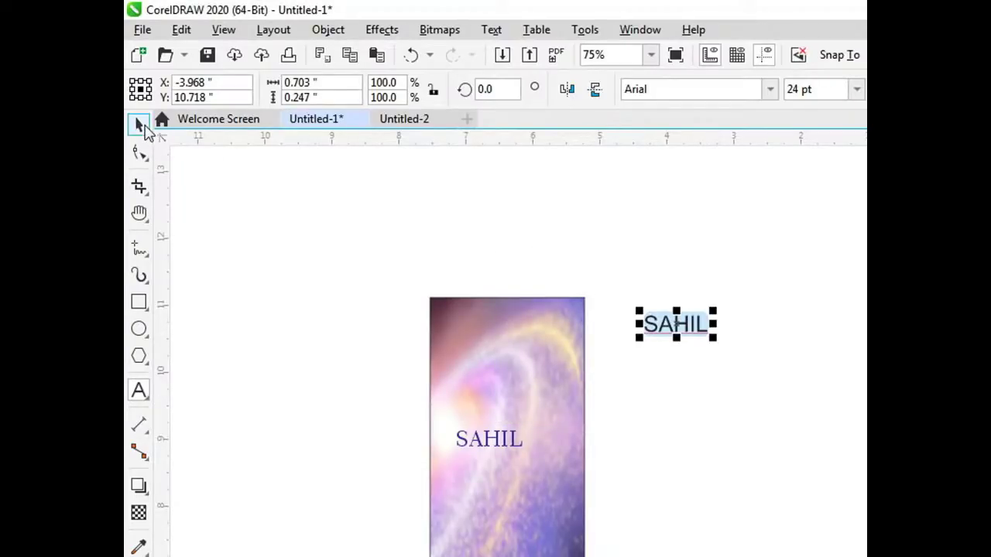
{"action": "left_click", "coordinate": [143, 128]}
Scale the uppercase name text up to about 189 pt
{"action": "left_click_drag", "start_coordinate": [716, 339], "coordinate": [990, 524]}
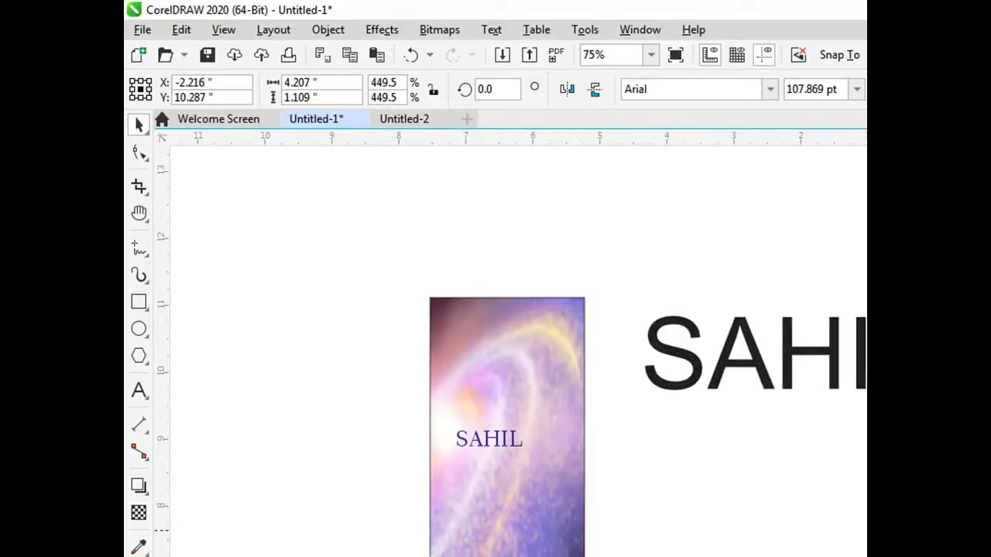
{"action": "scroll", "coordinate": [478, 372], "scroll_direction": "right", "scroll_amount": 5}
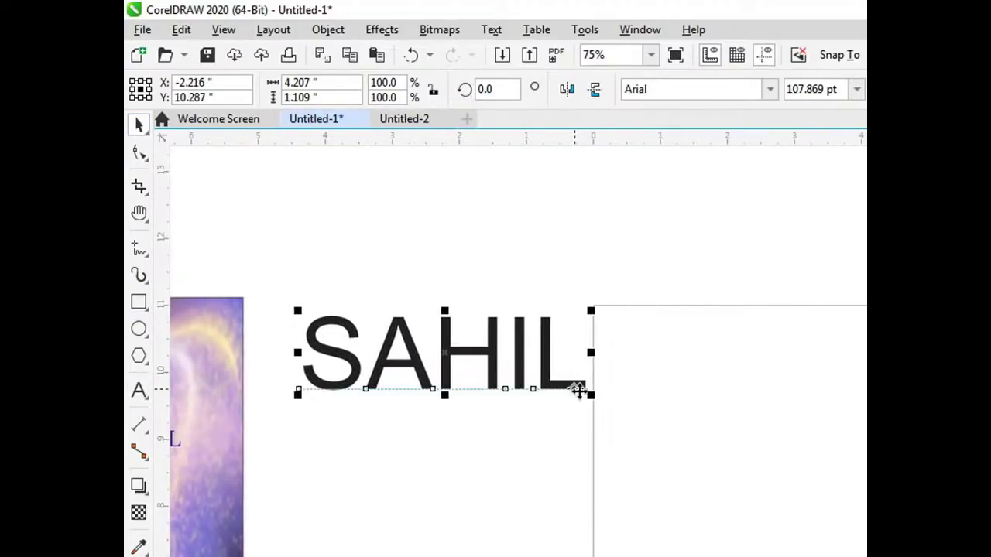
{"action": "left_click_drag", "start_coordinate": [592, 396], "coordinate": [805, 473]}
{"action": "left_click", "coordinate": [210, 316]}
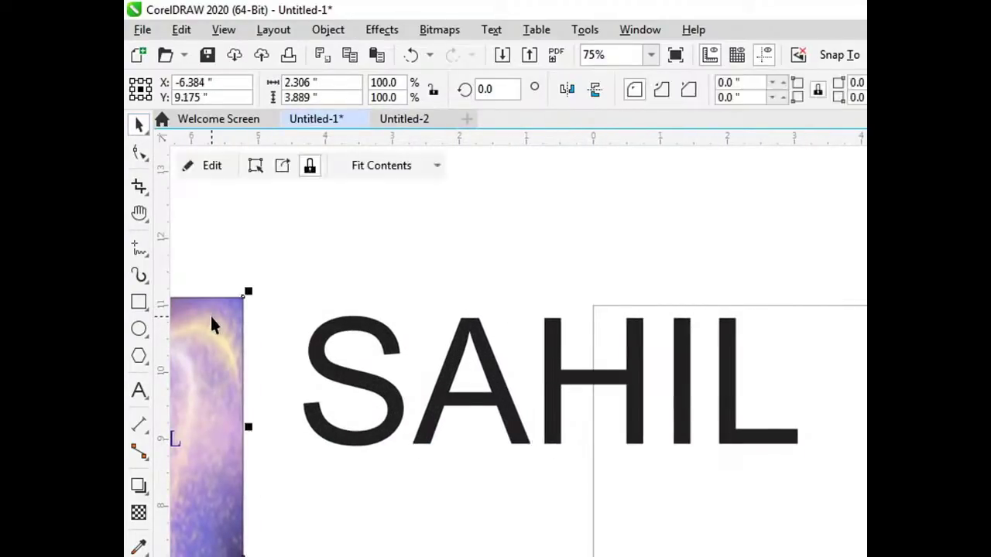
{"action": "left_click", "coordinate": [356, 339]}
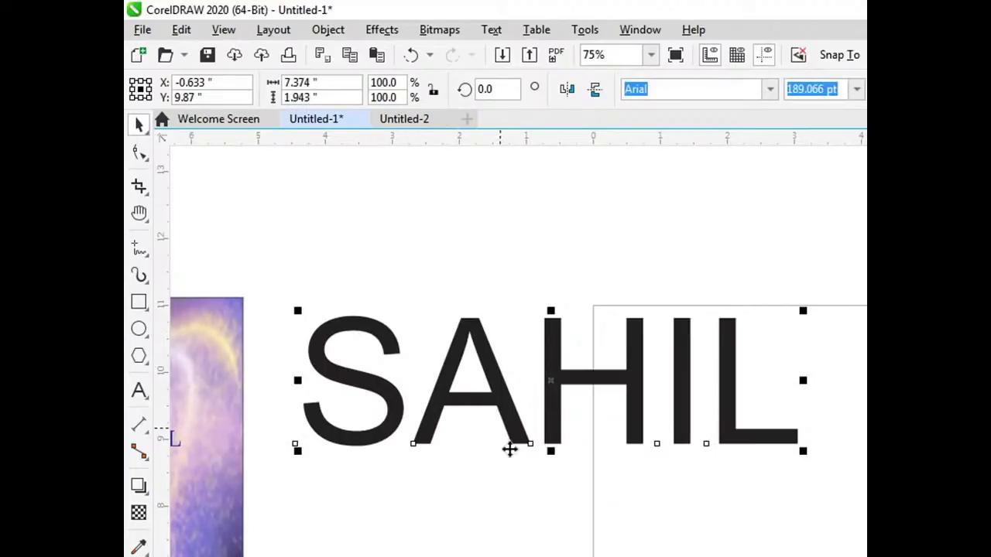
{"action": "left_click", "coordinate": [526, 504]}
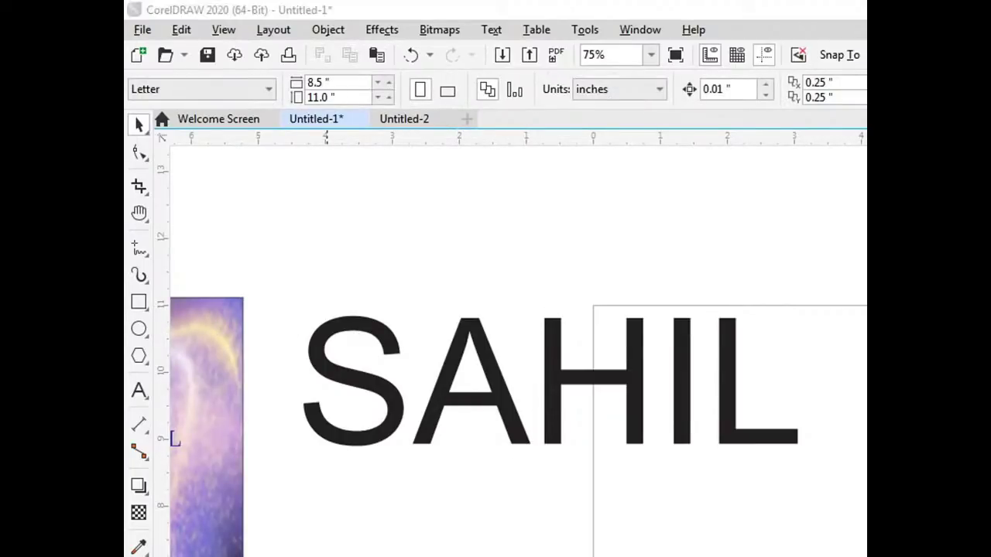
Import maxresdefault.jpg from Pictures and place it on the canvas
{"action": "left_click", "coordinate": [144, 31]}
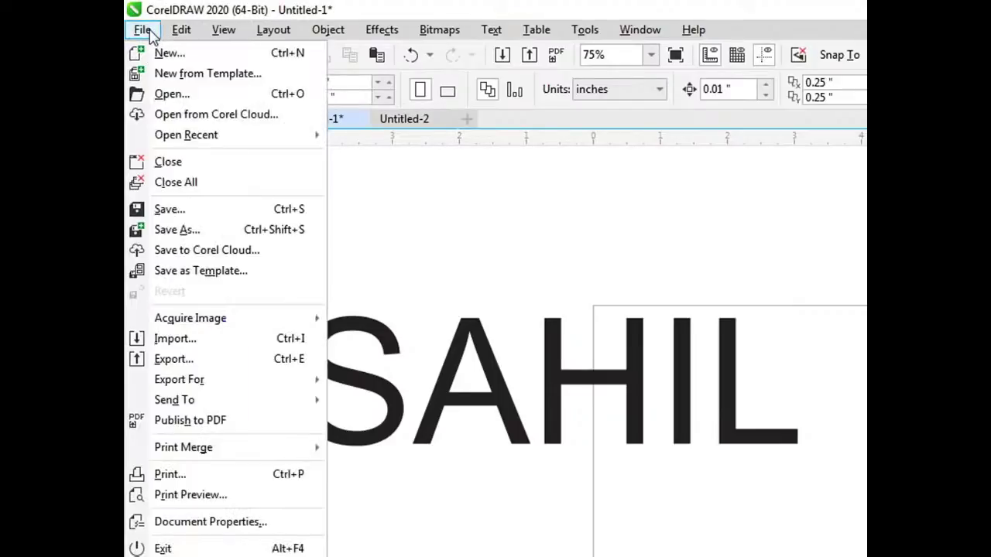
{"action": "left_click", "coordinate": [172, 342]}
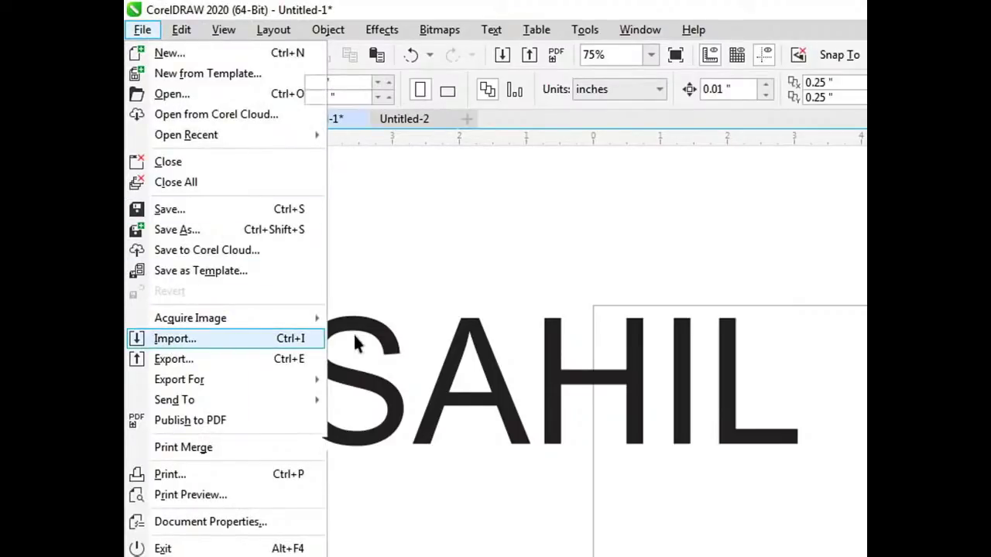
{"action": "left_click", "coordinate": [232, 366]}
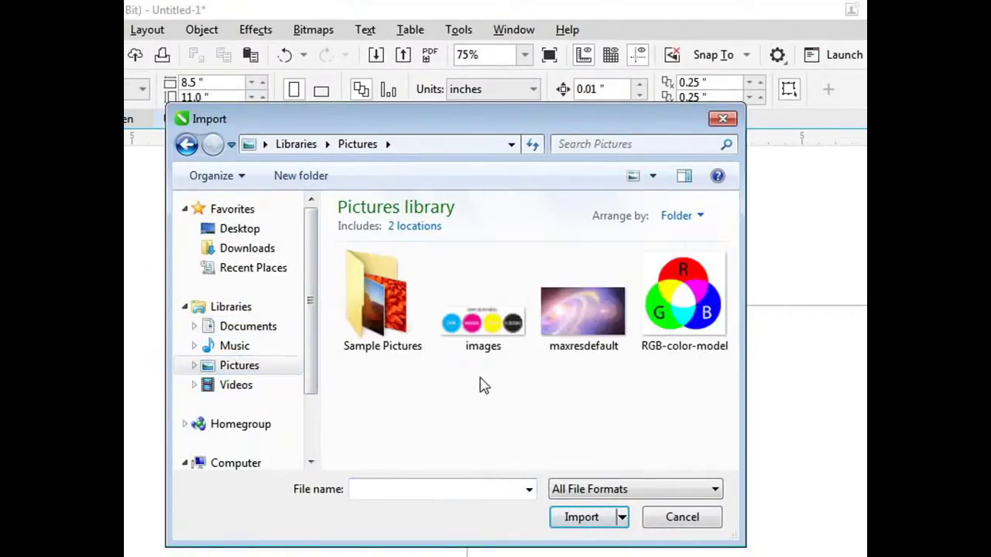
{"action": "mouse_move", "coordinate": [589, 329]}
{"action": "left_mouse_down"}
{"action": "mouse_move", "coordinate": [818, 421]}
{"action": "mouse_move", "coordinate": [597, 336]}
{"action": "mouse_move", "coordinate": [569, 349]}
{"action": "left_mouse_up"}
{"action": "left_click", "coordinate": [580, 517]}
{"action": "left_click_drag", "start_coordinate": [424, 213], "coordinate": [664, 511]}
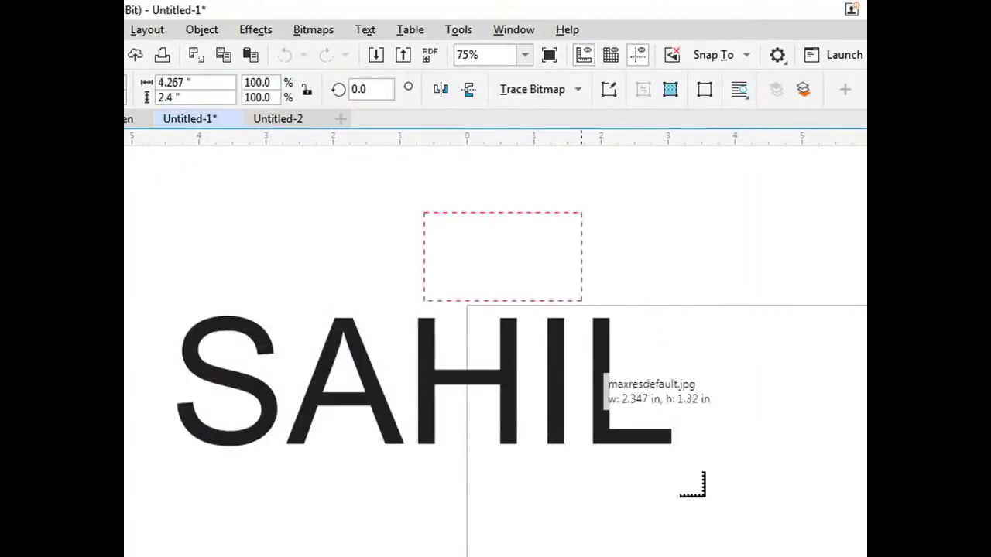
{"action": "left_click", "coordinate": [576, 538]}
{"action": "mouse_move", "coordinate": [262, 539]}
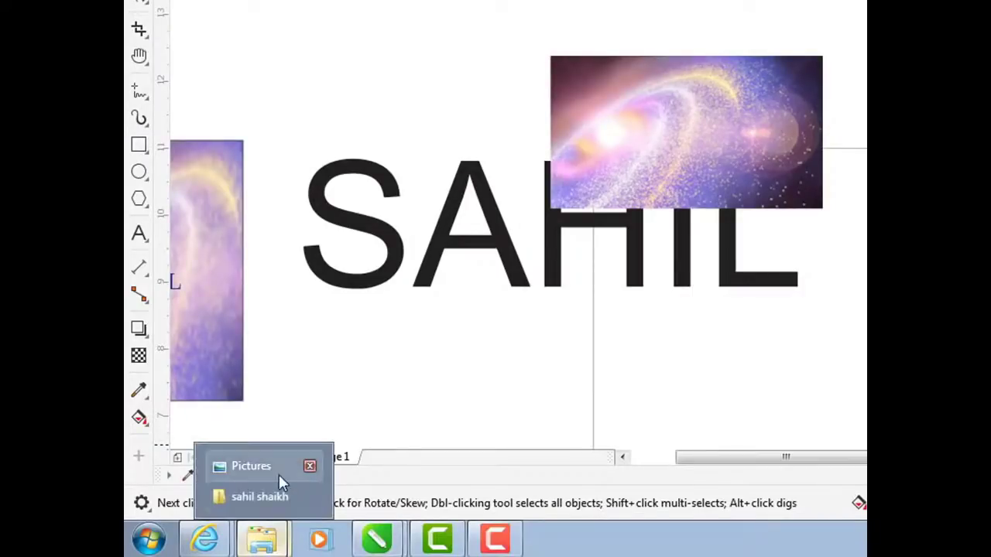
Drag a second maxresdefault copy in from the Pictures folder and move it lower left
{"action": "left_click", "coordinate": [251, 466]}
{"action": "left_click_drag", "start_coordinate": [589, 116], "coordinate": [783, 396]}
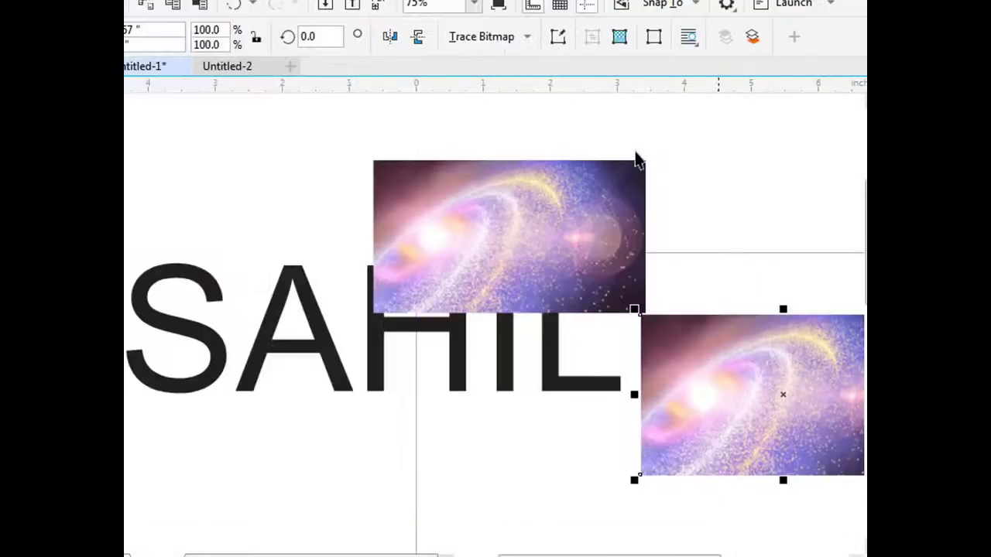
{"action": "left_click_drag", "start_coordinate": [658, 382], "coordinate": [585, 420]}
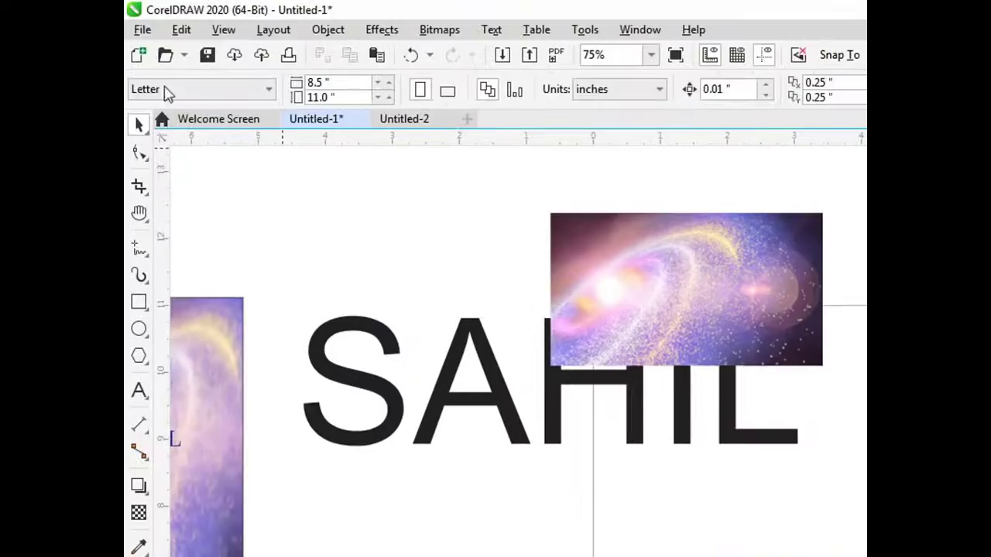
{"action": "left_click", "coordinate": [142, 29]}
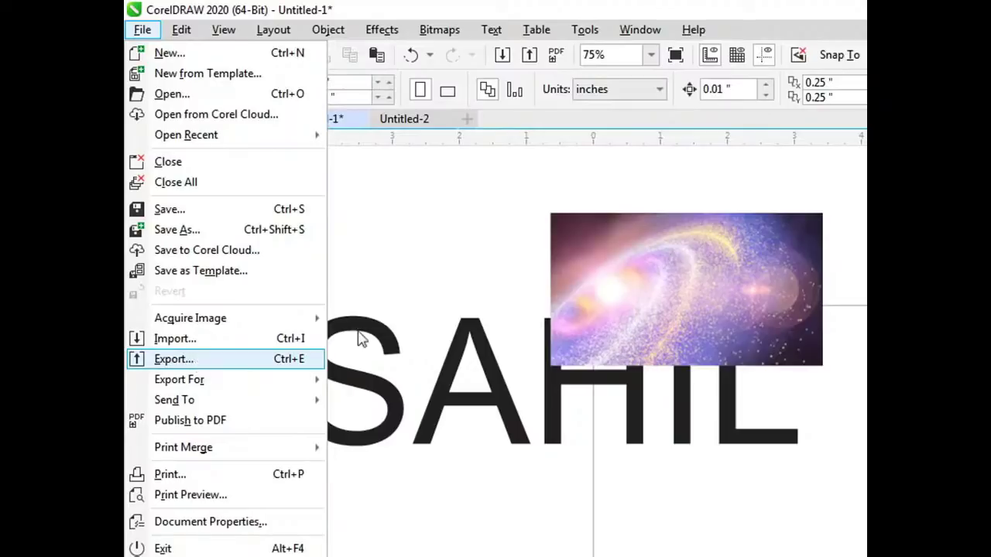
Move the galaxy picture over the name text, enlarge it about 180%, and send it behind
{"action": "left_click", "coordinate": [595, 250]}
{"action": "left_click_drag", "start_coordinate": [595, 249], "coordinate": [354, 318]}
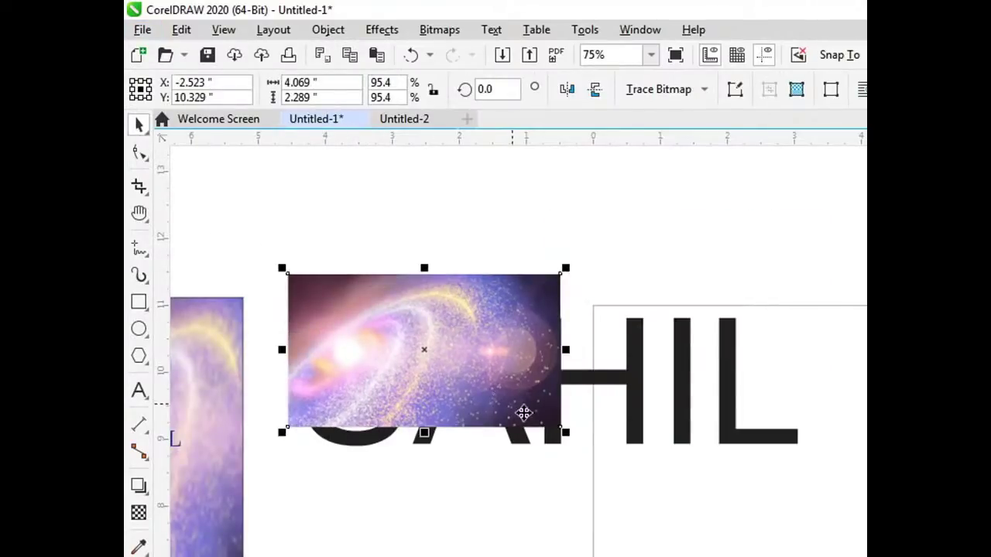
{"action": "mouse_move", "coordinate": [563, 432]}
{"action": "left_mouse_down"}
{"action": "mouse_move", "coordinate": [791, 556]}
{"action": "mouse_move", "coordinate": [800, 544]}
{"action": "left_mouse_up"}
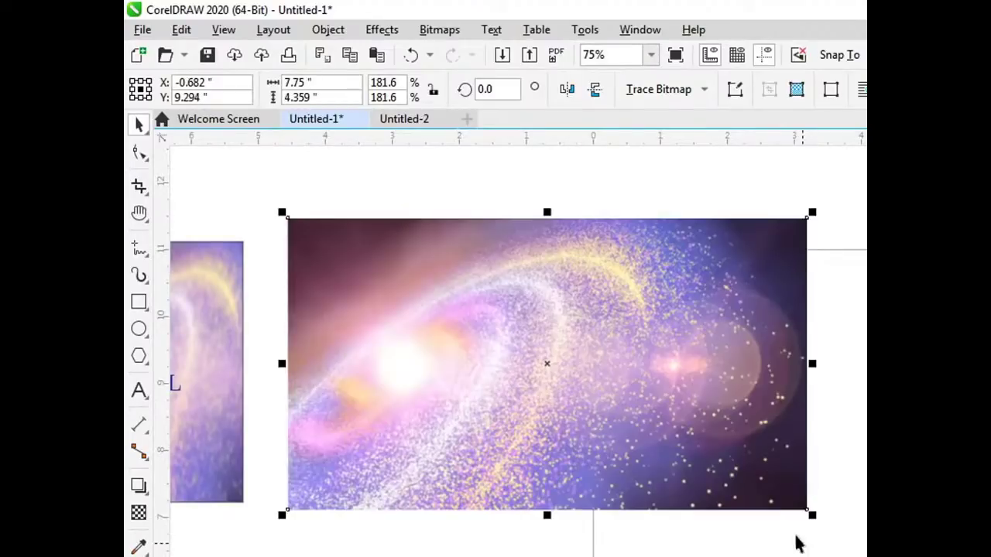
{"action": "right_click", "coordinate": [751, 421]}
{"action": "right_click", "coordinate": [624, 392]}
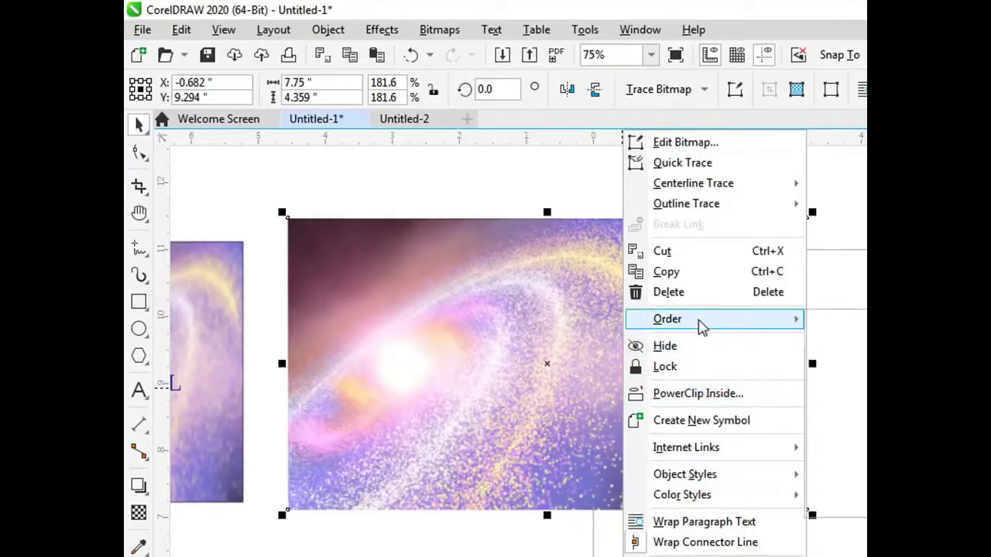
{"action": "mouse_move", "coordinate": [511, 319]}
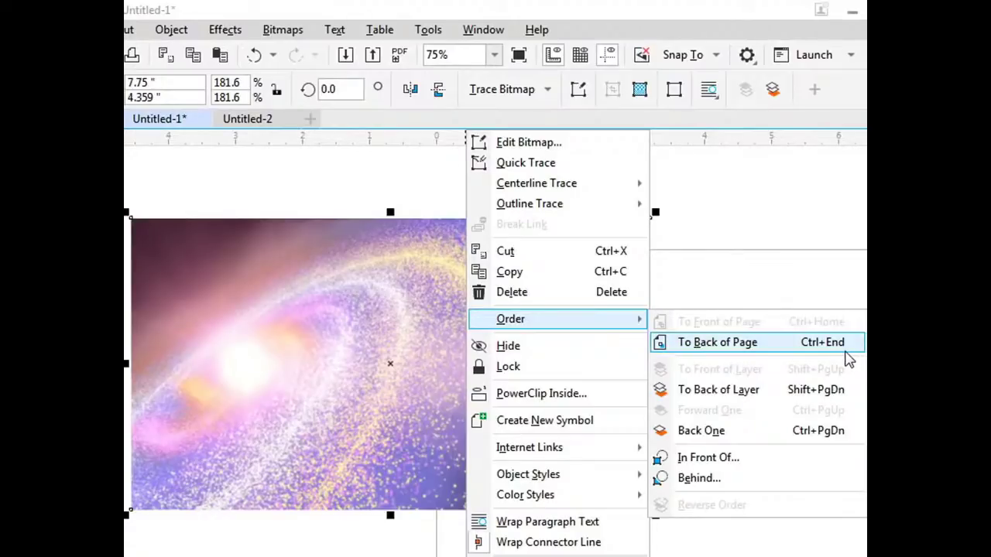
{"action": "left_click", "coordinate": [846, 353]}
Delete the smaller galaxy copy and bring the large picture in front of the text
{"action": "left_click", "coordinate": [316, 288]}
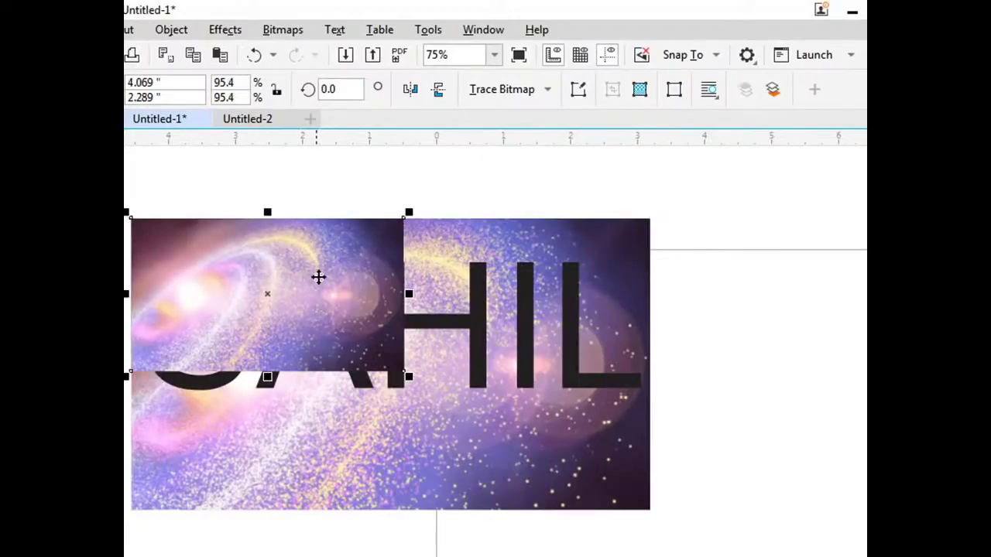
{"action": "key", "text": "Delete"}
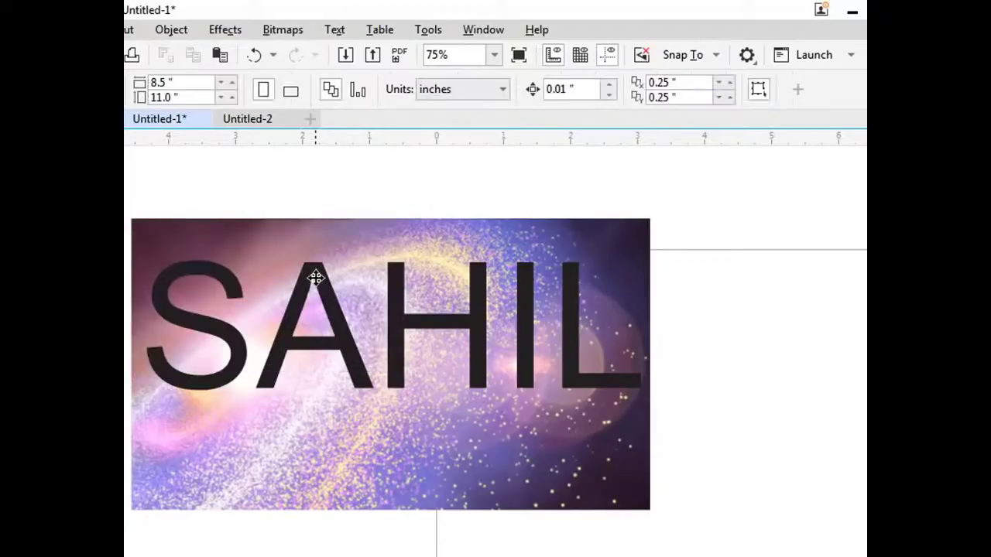
{"action": "left_click", "coordinate": [347, 245]}
{"action": "right_click", "coordinate": [349, 246]}
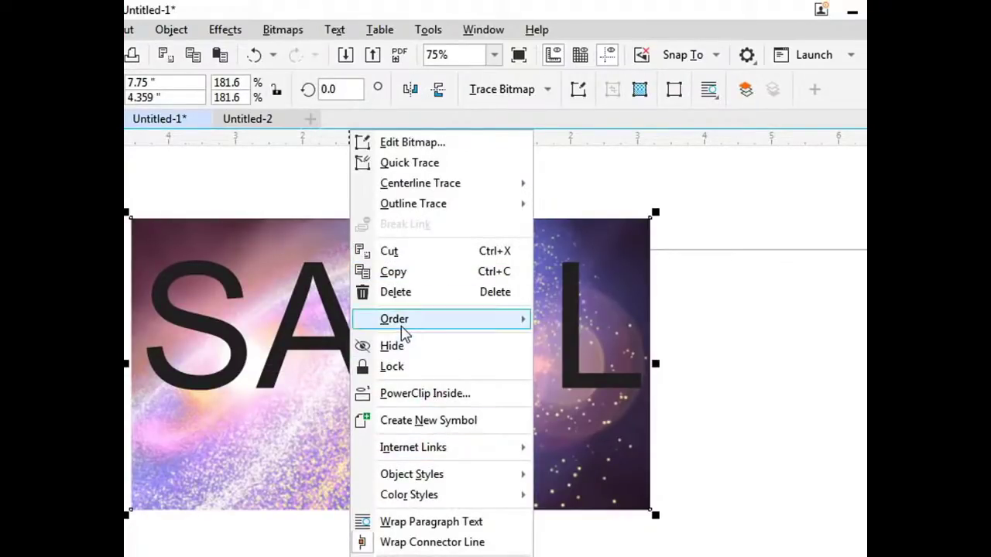
{"action": "mouse_move", "coordinate": [441, 319]}
{"action": "left_click", "coordinate": [628, 324]}
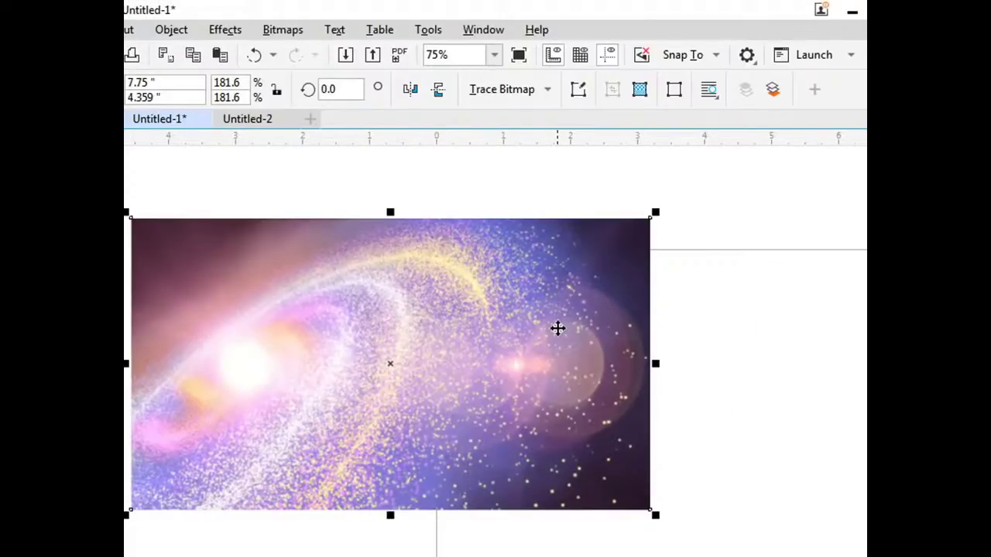
Send the galaxy picture back behind the name text and choose PowerClip Inside
{"action": "right_click", "coordinate": [593, 272]}
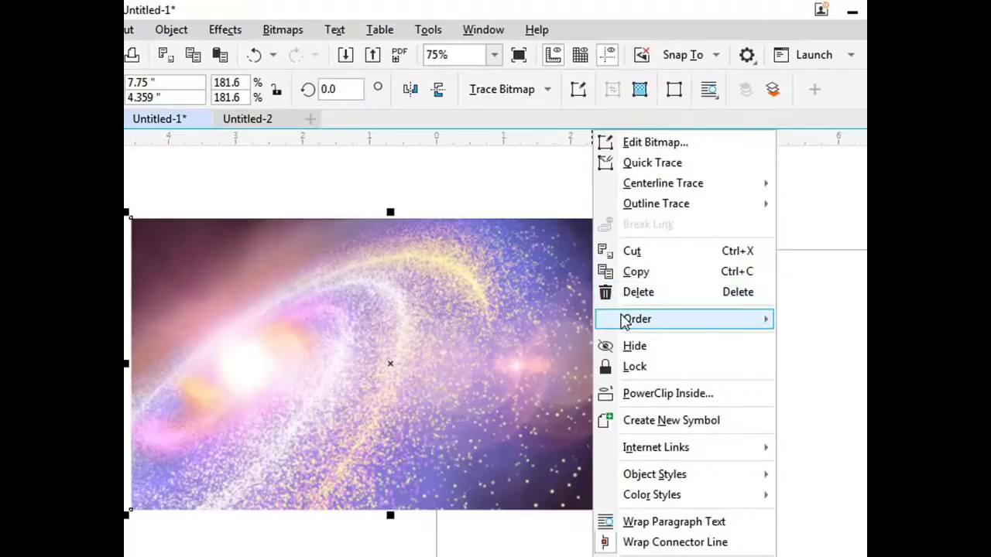
{"action": "mouse_move", "coordinate": [681, 319]}
{"action": "left_click", "coordinate": [518, 348]}
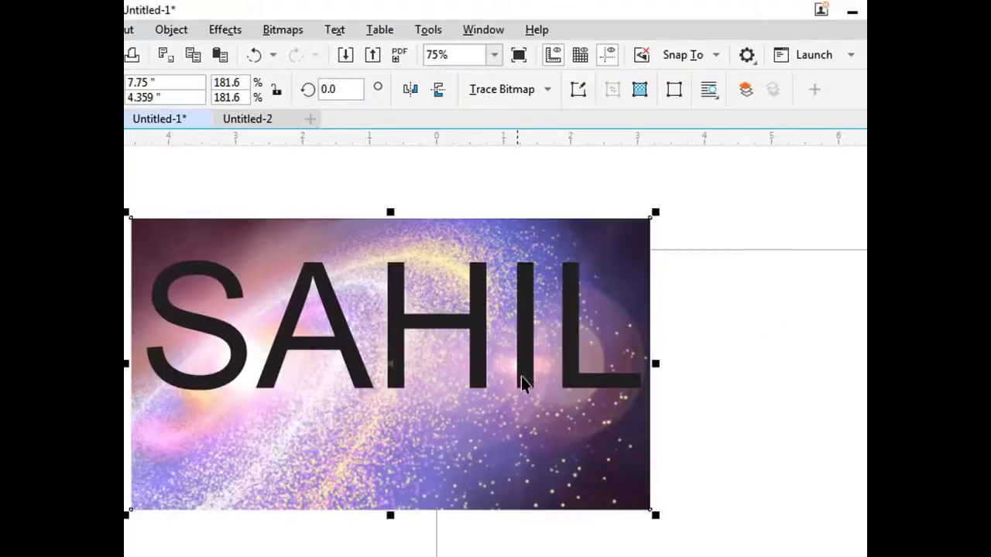
{"action": "left_click", "coordinate": [701, 494]}
{"action": "left_click", "coordinate": [620, 289]}
{"action": "right_click", "coordinate": [620, 289]}
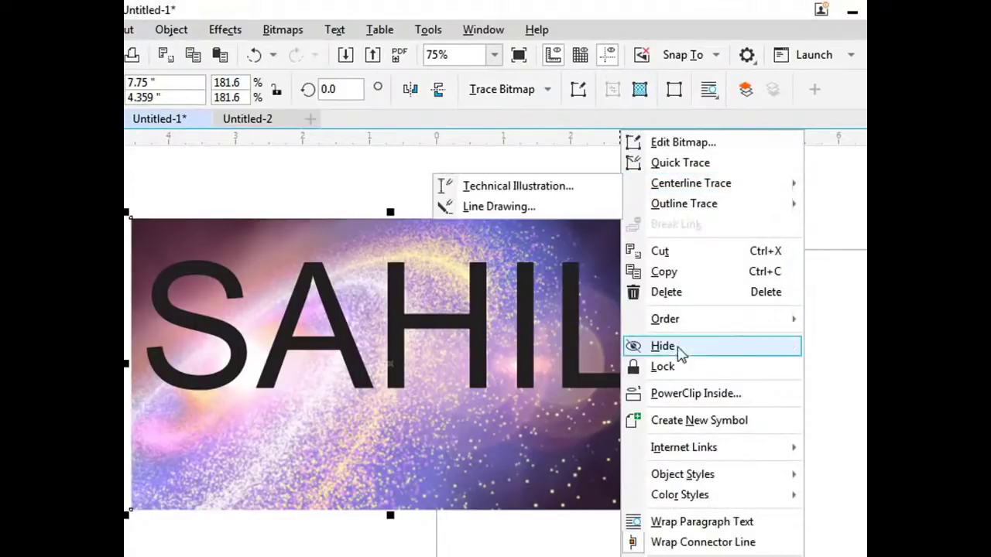
{"action": "left_click", "coordinate": [718, 400]}
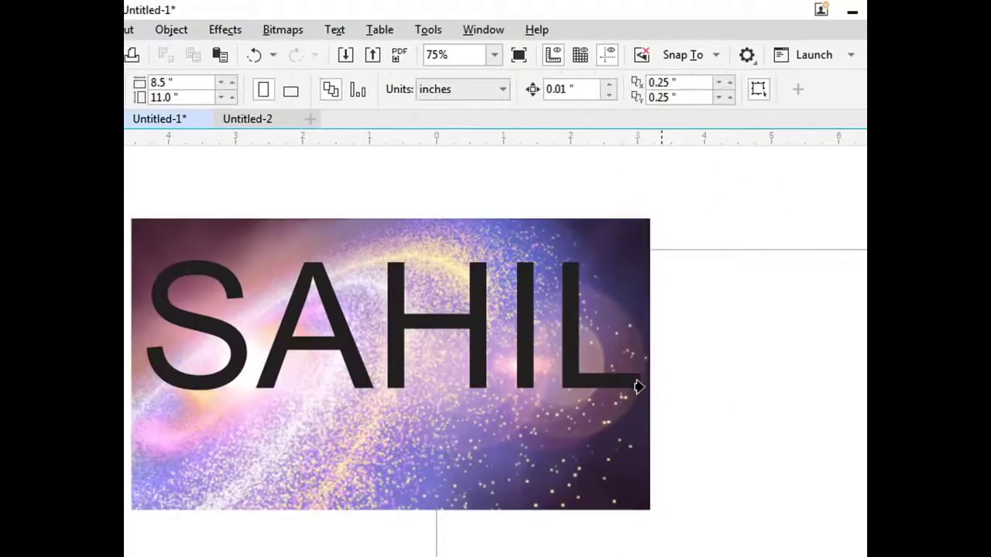
PowerClip the galaxy picture into the large name lettering
{"action": "left_click", "coordinate": [561, 339]}
{"action": "scroll", "coordinate": [255, 302], "scroll_direction": "up", "scroll_amount": 1}
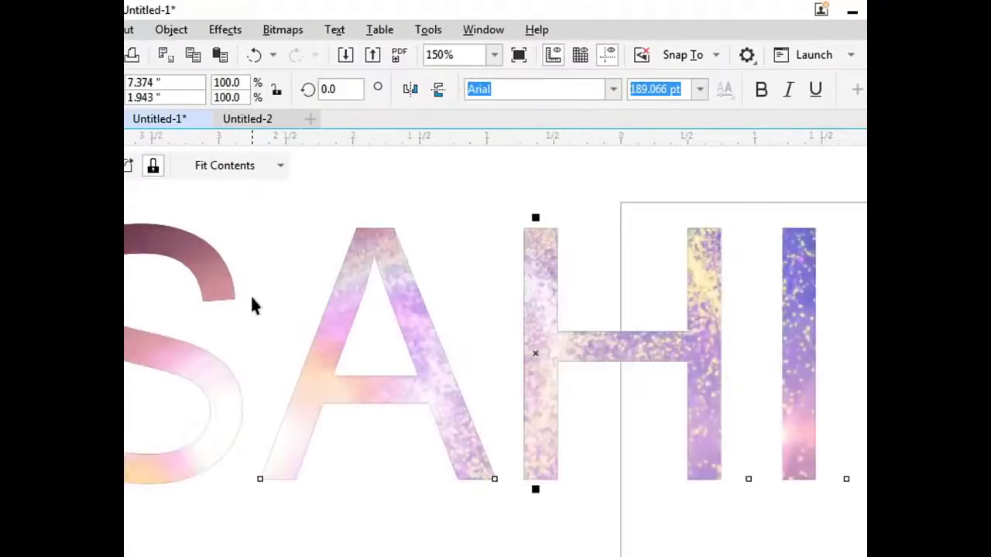
{"action": "scroll", "coordinate": [387, 348], "scroll_direction": "up", "scroll_amount": 1}
{"action": "scroll", "coordinate": [405, 303], "scroll_direction": "down", "scroll_amount": 1}
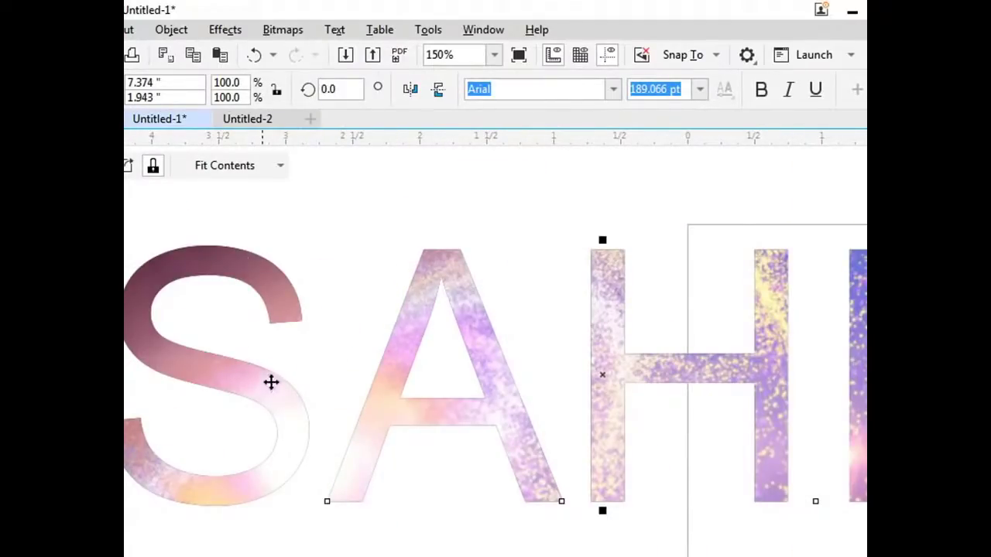
{"action": "scroll", "coordinate": [398, 413], "scroll_direction": "down", "scroll_amount": 1}
{"action": "scroll", "coordinate": [398, 412], "scroll_direction": "up", "scroll_amount": 1}
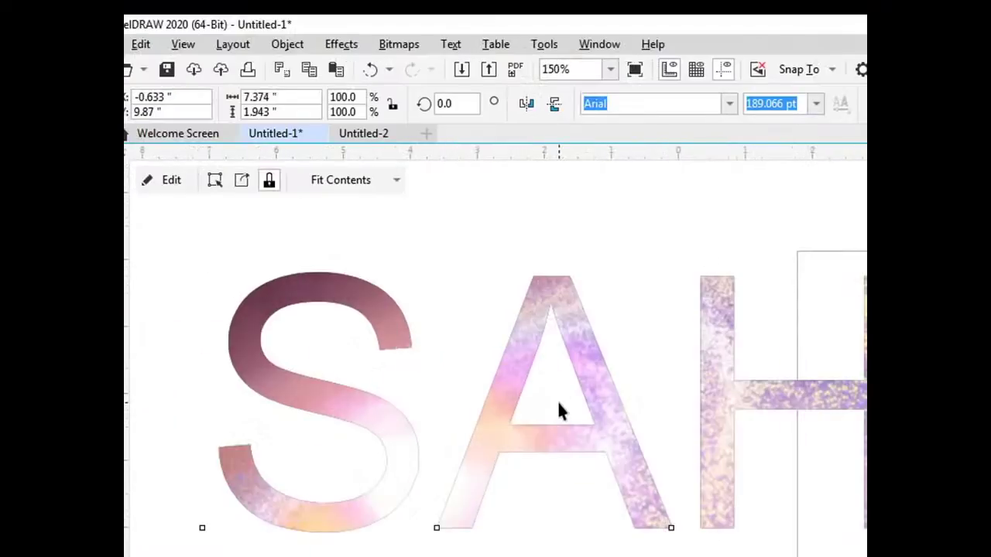
{"action": "scroll", "coordinate": [562, 409], "scroll_direction": "down", "scroll_amount": 1}
Shift the clipped image slightly up-left inside the letters and reselect the filled text
{"action": "left_click", "coordinate": [164, 186]}
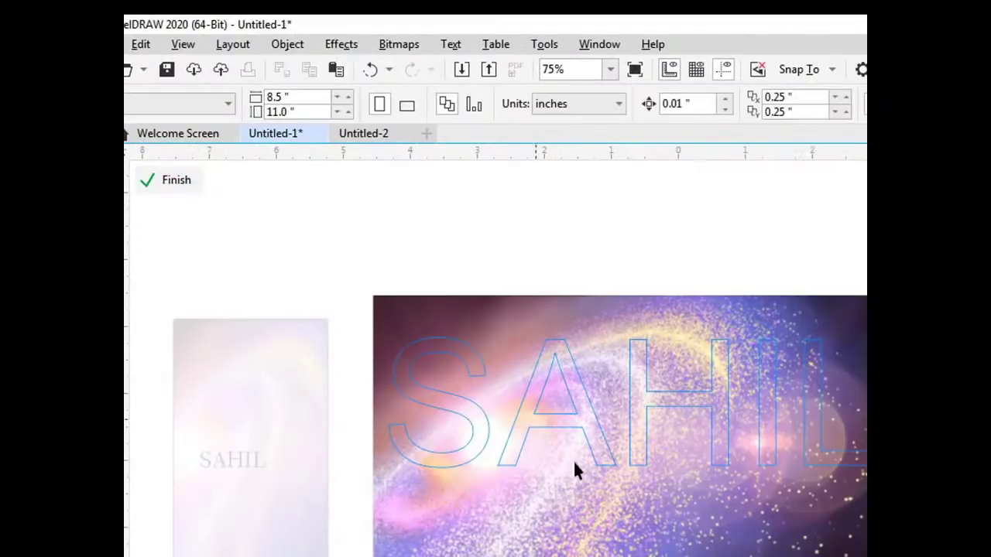
{"action": "left_click_drag", "start_coordinate": [591, 504], "coordinate": [577, 488]}
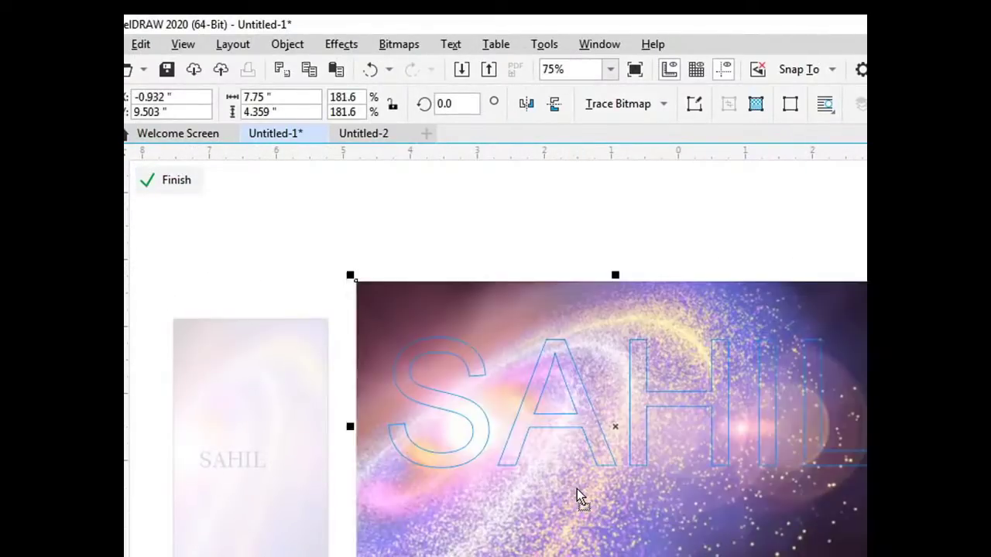
{"action": "left_click", "coordinate": [177, 186]}
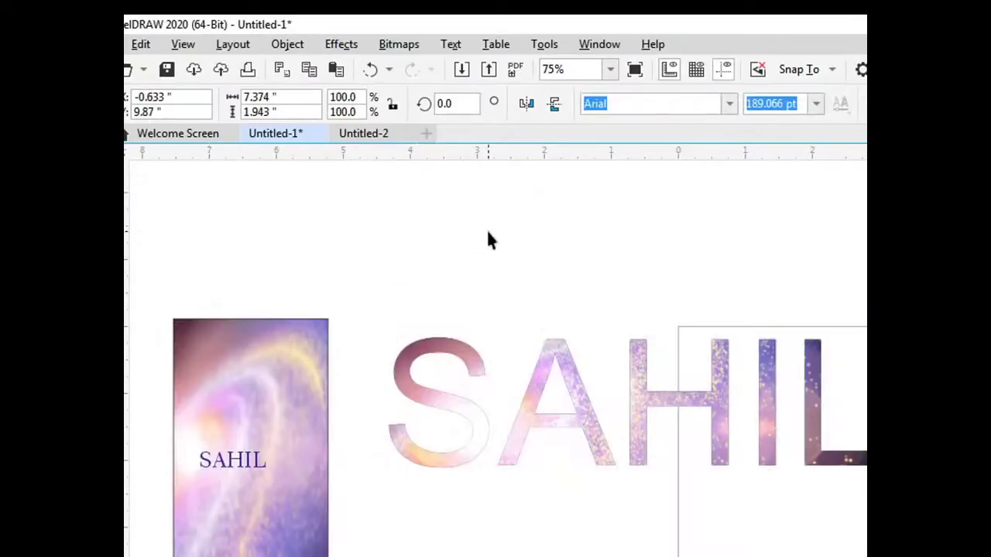
{"action": "left_click", "coordinate": [487, 229]}
{"action": "left_click", "coordinate": [579, 409]}
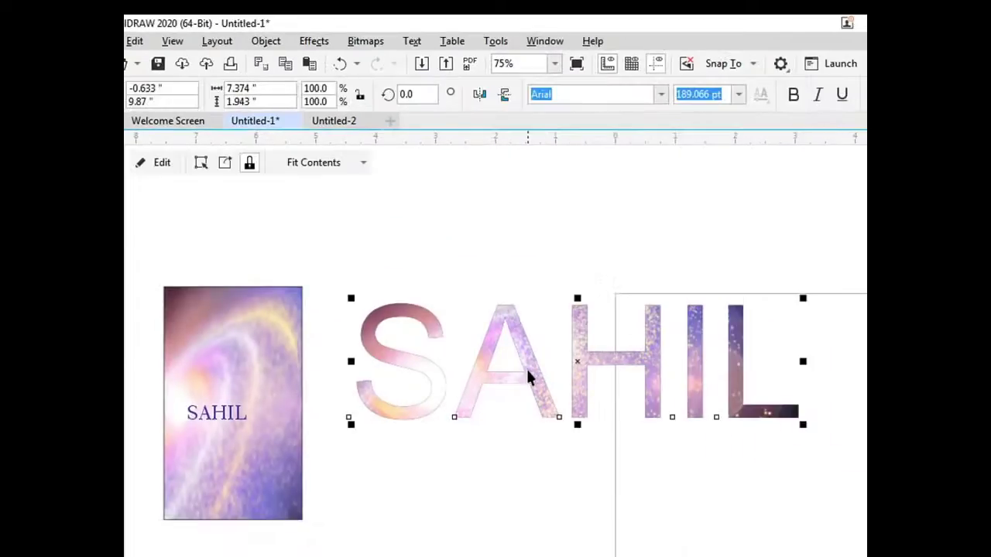
{"action": "scroll", "coordinate": [527, 375], "scroll_direction": "down", "scroll_amount": 2}
{"action": "scroll", "coordinate": [527, 371], "scroll_direction": "up", "scroll_amount": 2}
{"action": "scroll", "coordinate": [527, 370], "scroll_direction": "down", "scroll_amount": 2}
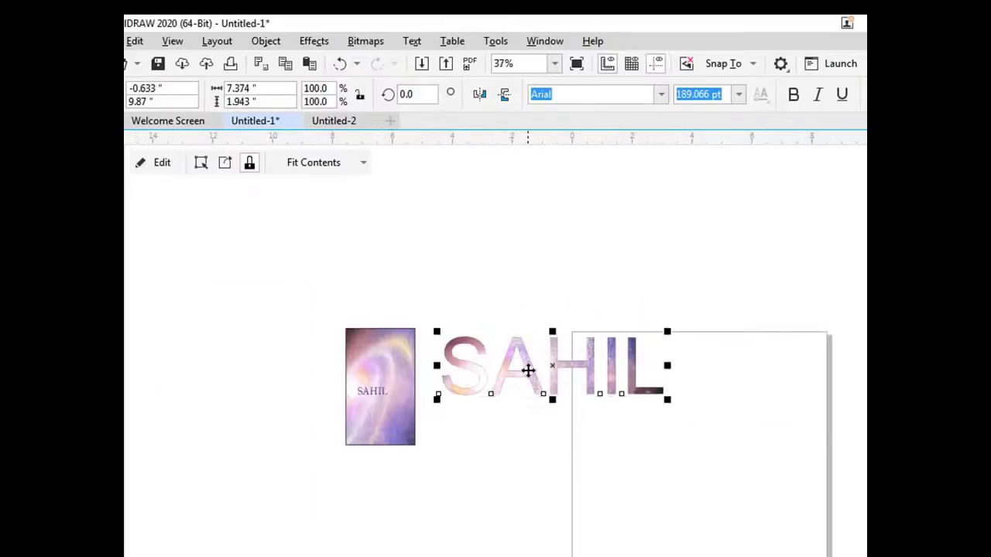
{"action": "left_click", "coordinate": [580, 283]}
{"action": "scroll", "coordinate": [701, 348], "scroll_direction": "down", "scroll_amount": 1}
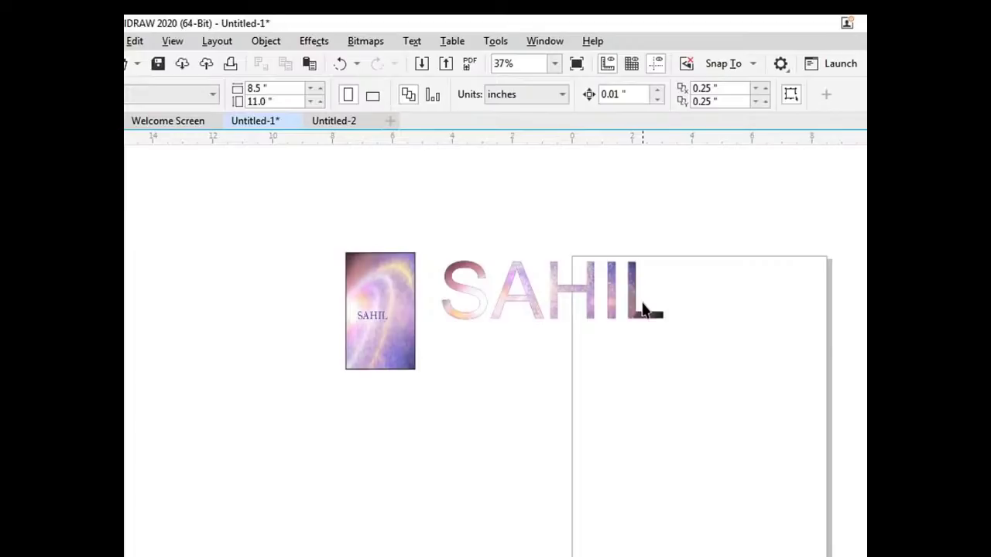
{"action": "left_click", "coordinate": [538, 307]}
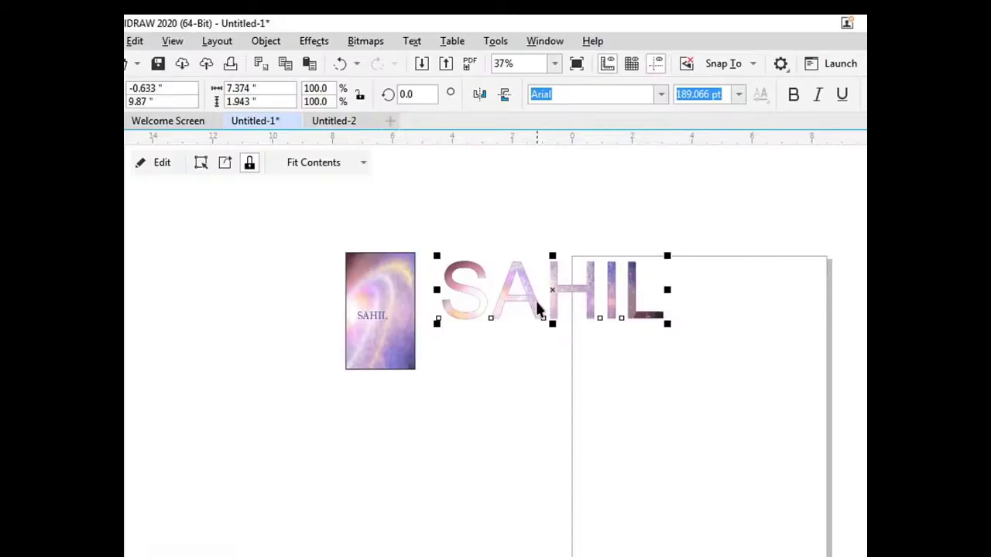
Marquee-select the image card and galaxy-filled name text and delete them
{"action": "left_click", "coordinate": [609, 361]}
{"action": "mouse_move", "coordinate": [216, 200]}
{"action": "left_mouse_down"}
{"action": "mouse_move", "coordinate": [819, 387]}
{"action": "mouse_move", "coordinate": [813, 430]}
{"action": "left_mouse_up"}
{"action": "key", "text": "Delete"}
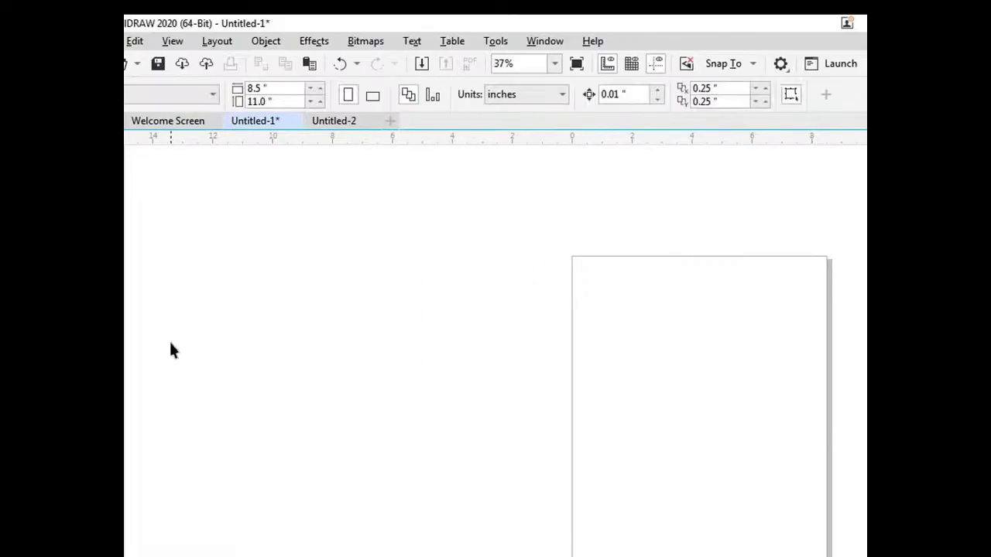
Draw a 6.208 × 7.512 inch five-point star left of the page and convert it to curves
{"action": "left_click", "coordinate": [137, 294]}
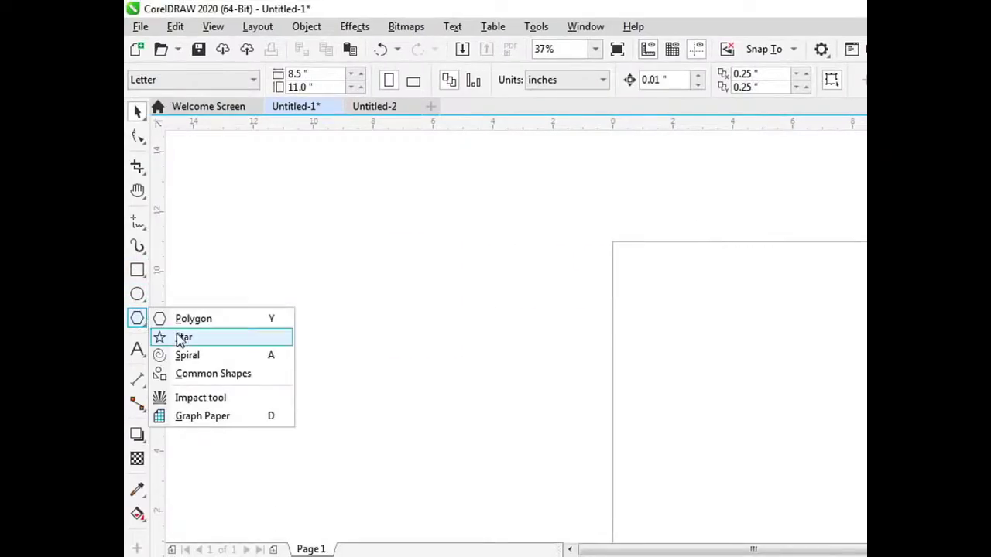
{"action": "left_click", "coordinate": [155, 334]}
{"action": "left_click_drag", "start_coordinate": [390, 225], "coordinate": [522, 341]}
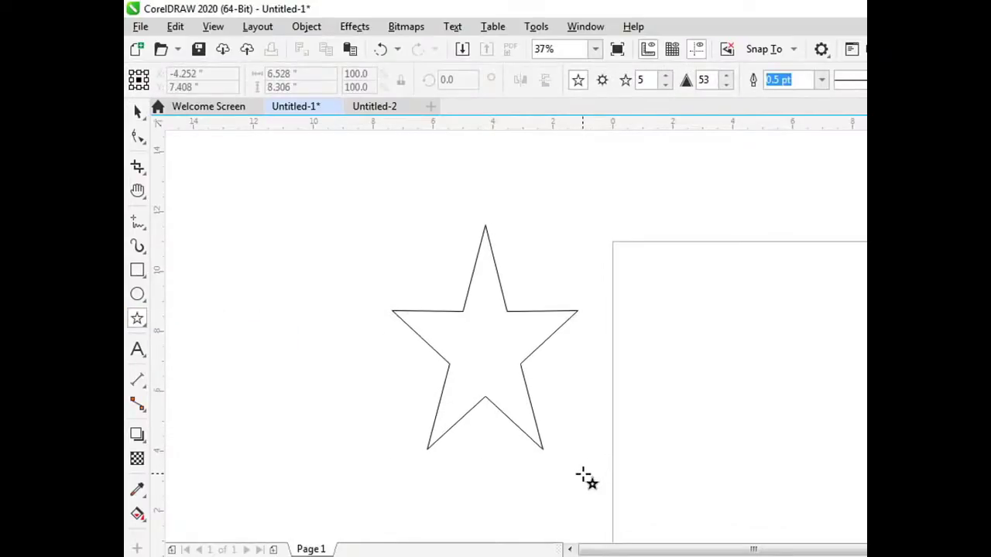
{"action": "left_click_drag", "start_coordinate": [546, 378], "coordinate": [582, 454]}
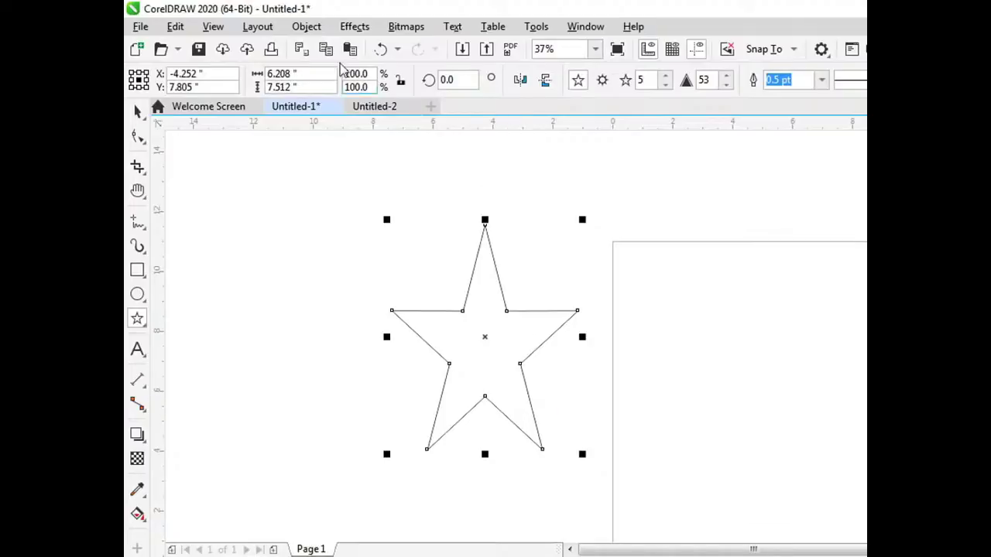
{"action": "left_click", "coordinate": [311, 28]}
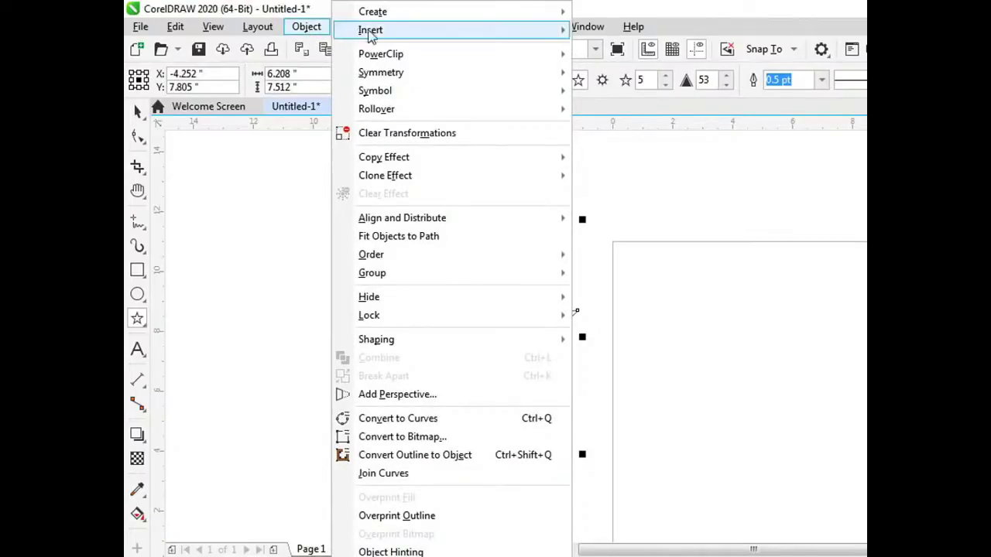
{"action": "left_click", "coordinate": [534, 419]}
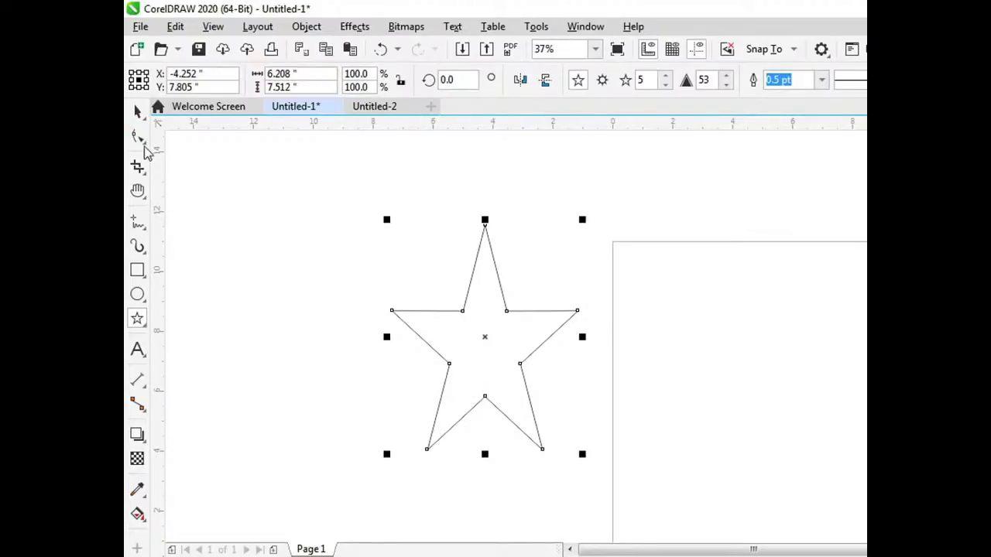
With the Shape tool, bend the star's lower-left edge, then undo back to the original star
{"action": "left_click", "coordinate": [140, 137]}
{"action": "left_click", "coordinate": [143, 143]}
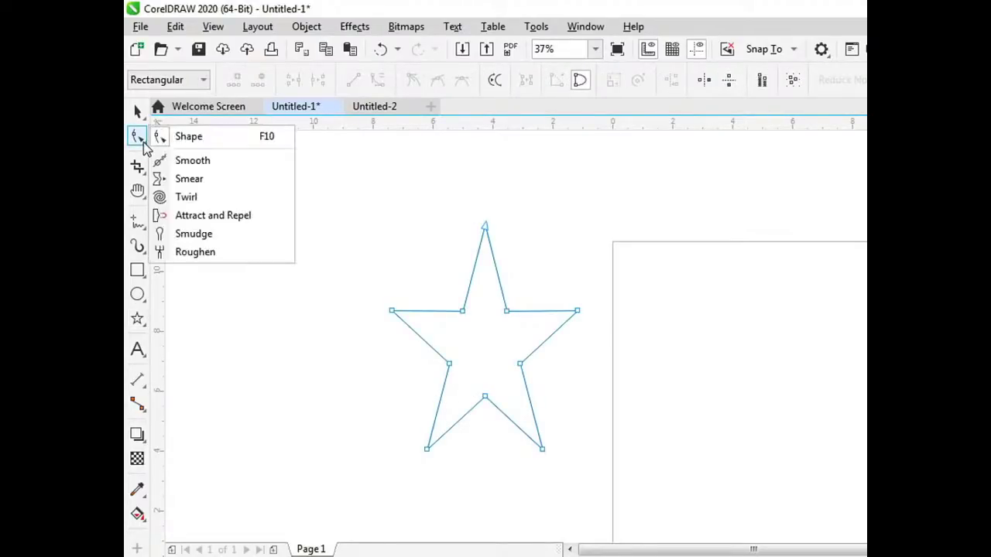
{"action": "left_click", "coordinate": [216, 146]}
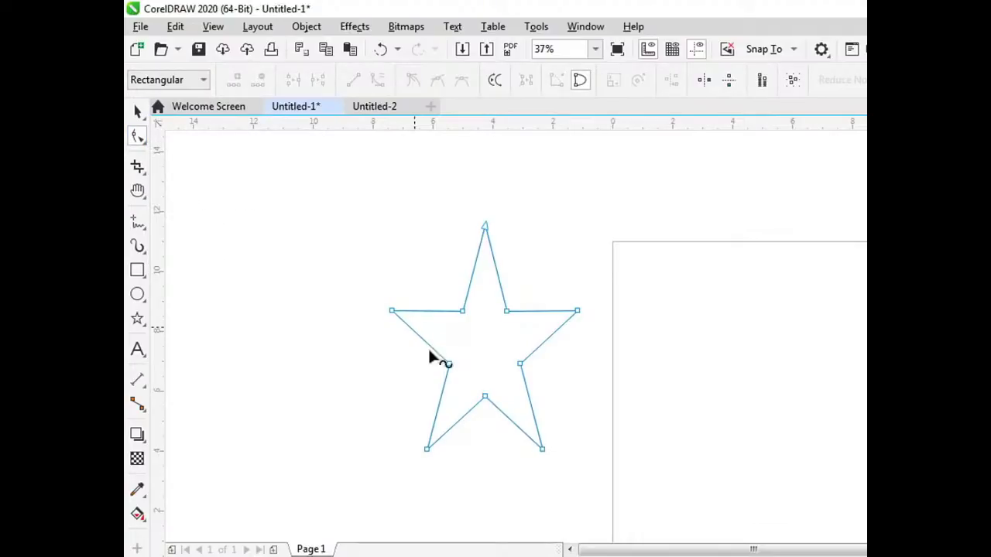
{"action": "left_click", "coordinate": [439, 400]}
{"action": "mouse_move", "coordinate": [439, 400]}
{"action": "left_mouse_down"}
{"action": "mouse_move", "coordinate": [407, 401]}
{"action": "mouse_move", "coordinate": [446, 401]}
{"action": "left_mouse_up"}
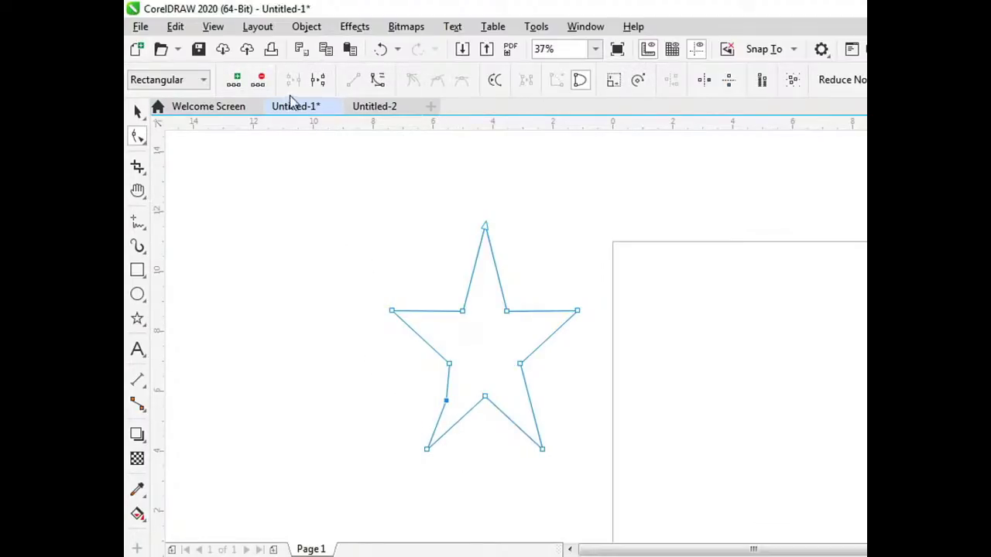
{"action": "left_click", "coordinate": [380, 54]}
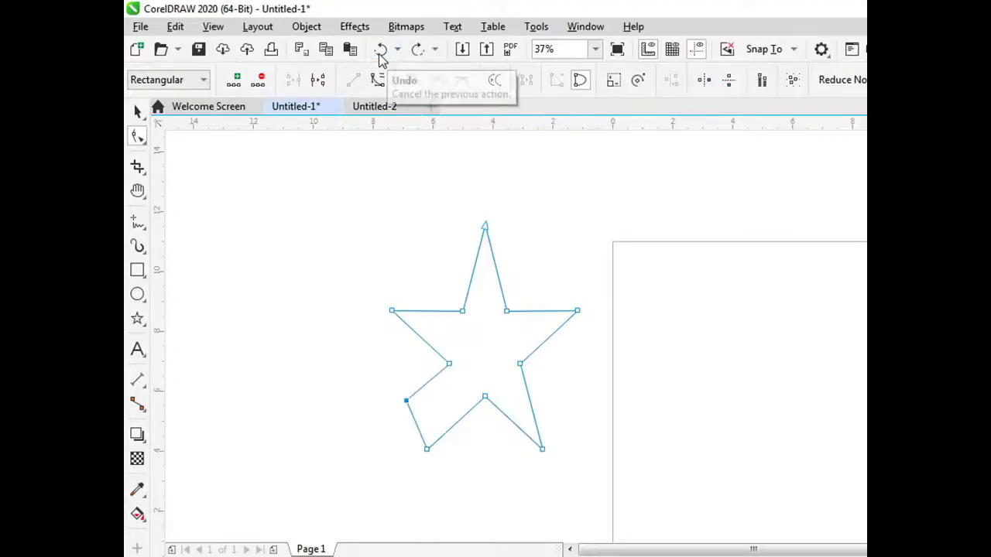
{"action": "left_click", "coordinate": [380, 55]}
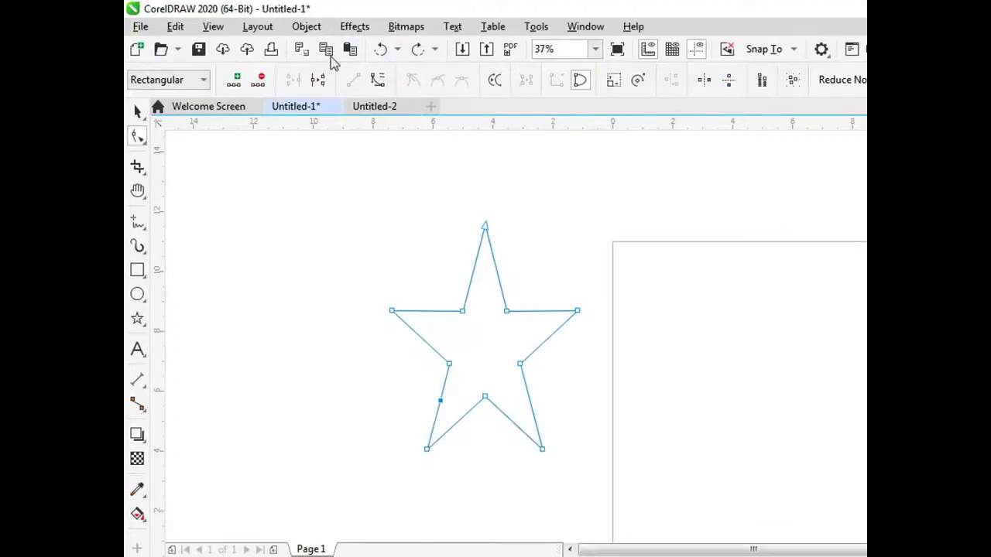
{"action": "left_click", "coordinate": [381, 49]}
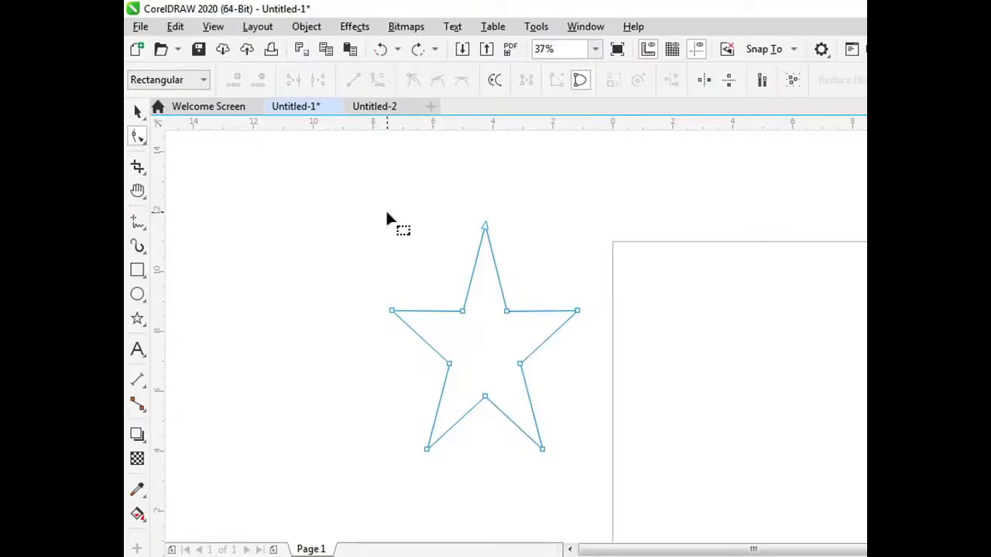
Add nodes on the star's upper-left and lower-left edges
{"action": "left_click", "coordinate": [440, 311]}
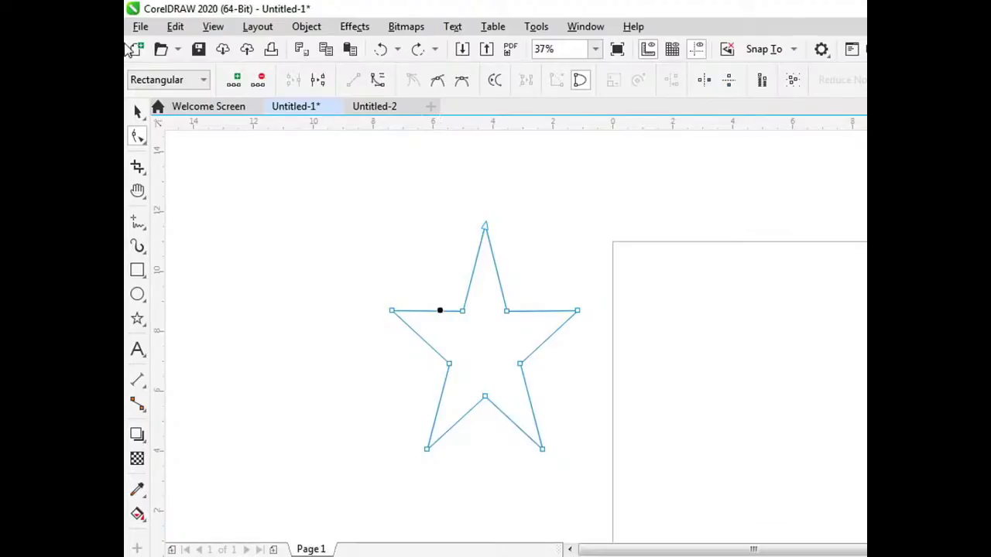
{"action": "left_click", "coordinate": [234, 80]}
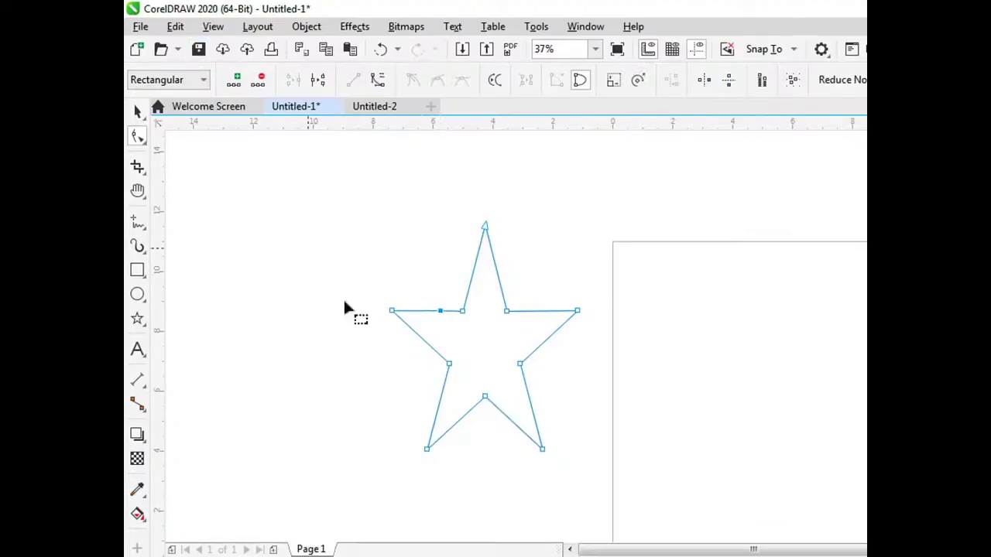
{"action": "left_click", "coordinate": [441, 395]}
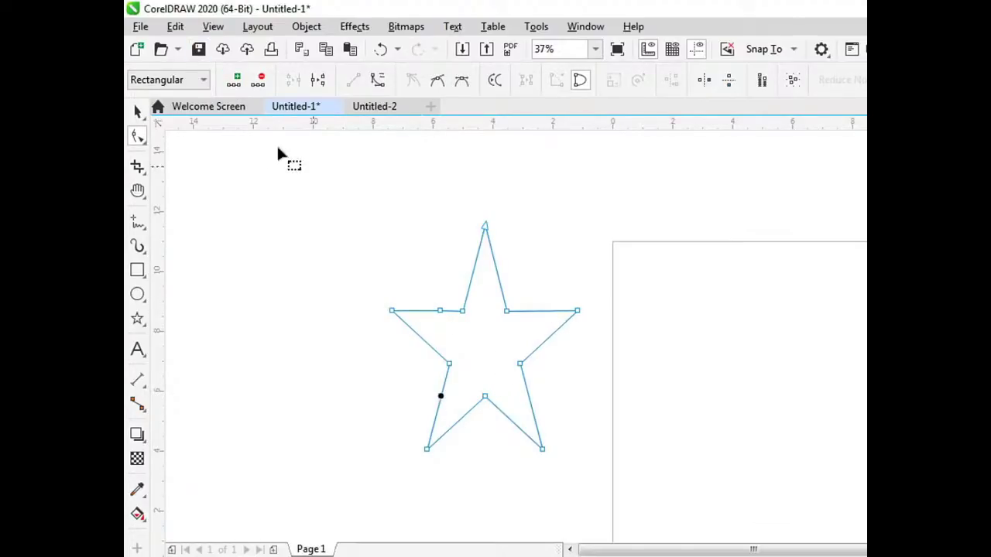
{"action": "left_click", "coordinate": [234, 80]}
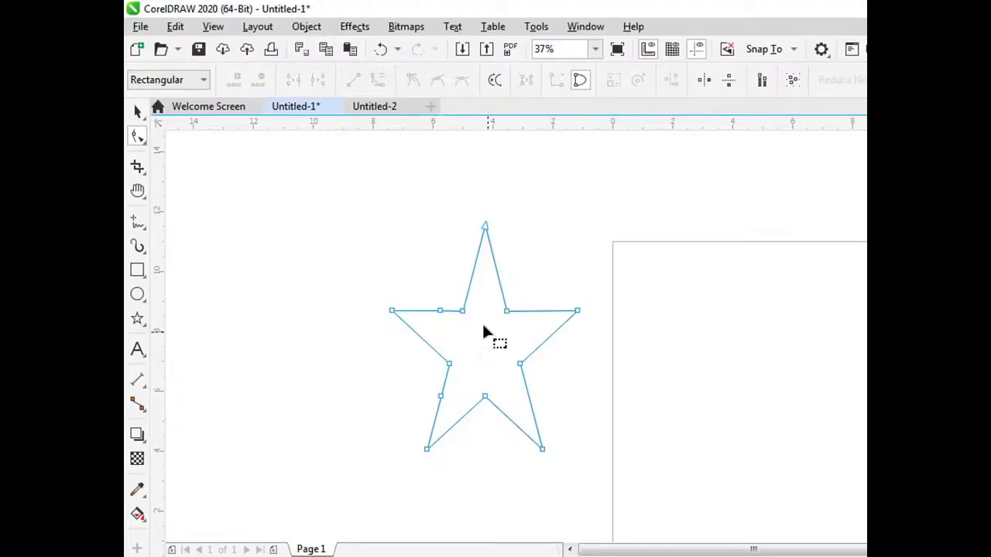
Delete both added edge nodes, leaving only the star's ten corner nodes
{"action": "scroll", "coordinate": [481, 321], "scroll_direction": "up", "scroll_amount": 2}
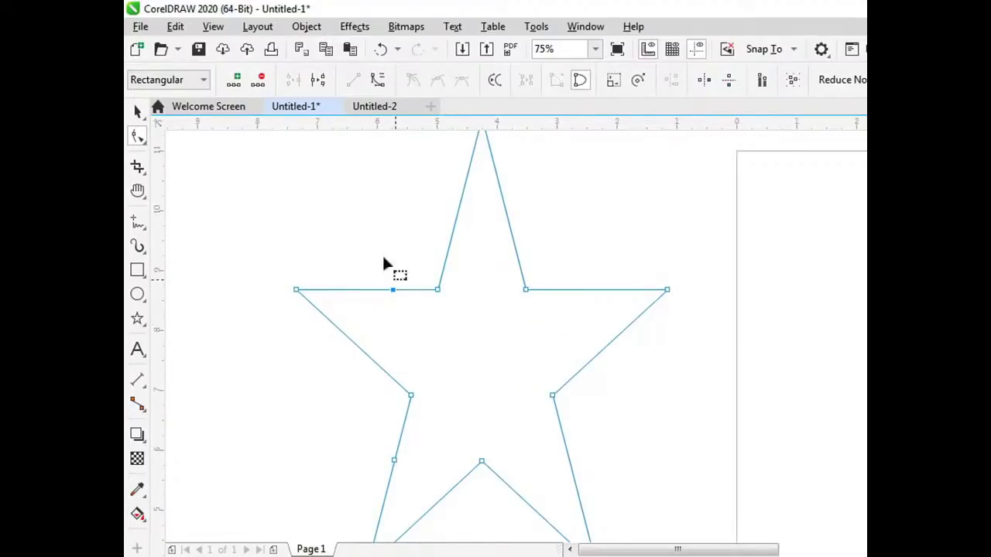
{"action": "left_click", "coordinate": [263, 89]}
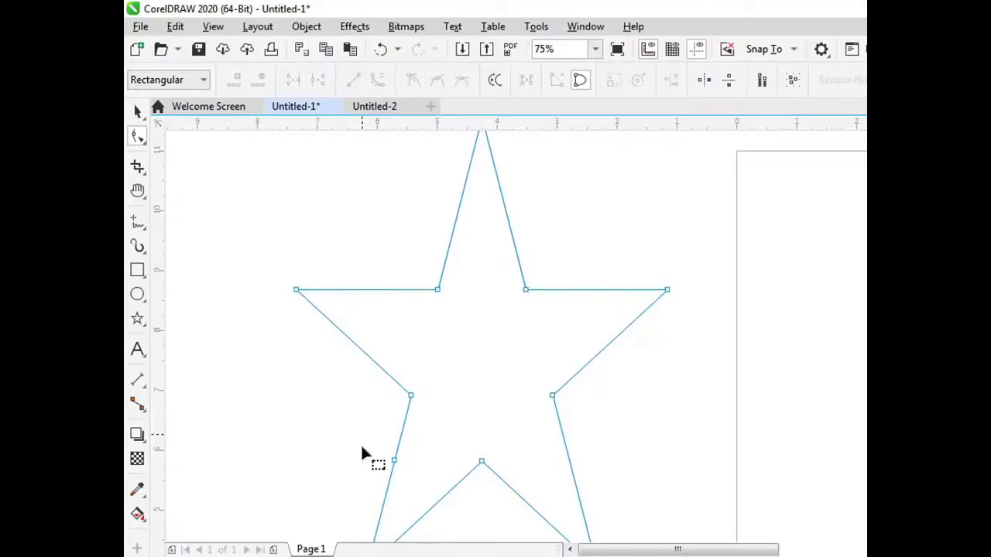
{"action": "left_click_drag", "start_coordinate": [363, 447], "coordinate": [415, 485]}
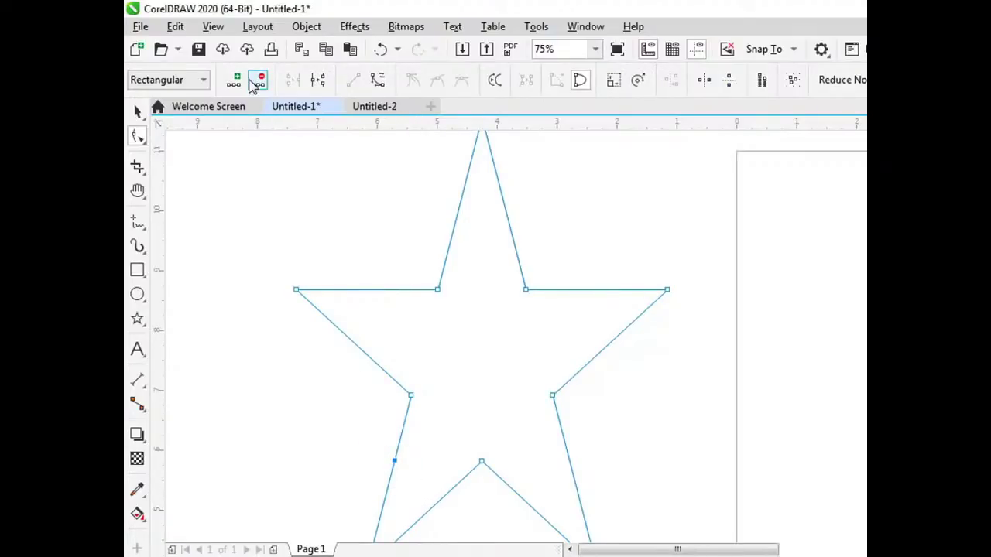
{"action": "left_click", "coordinate": [253, 80]}
{"action": "scroll", "coordinate": [335, 225], "scroll_direction": "down", "scroll_amount": 2}
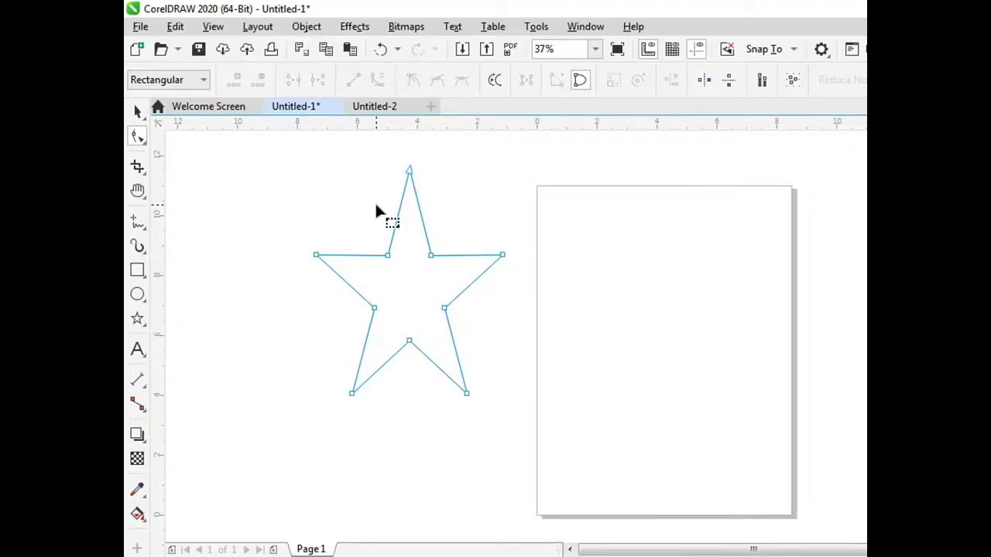
Draw a second five-point star inside the page
{"action": "left_click", "coordinate": [142, 138]}
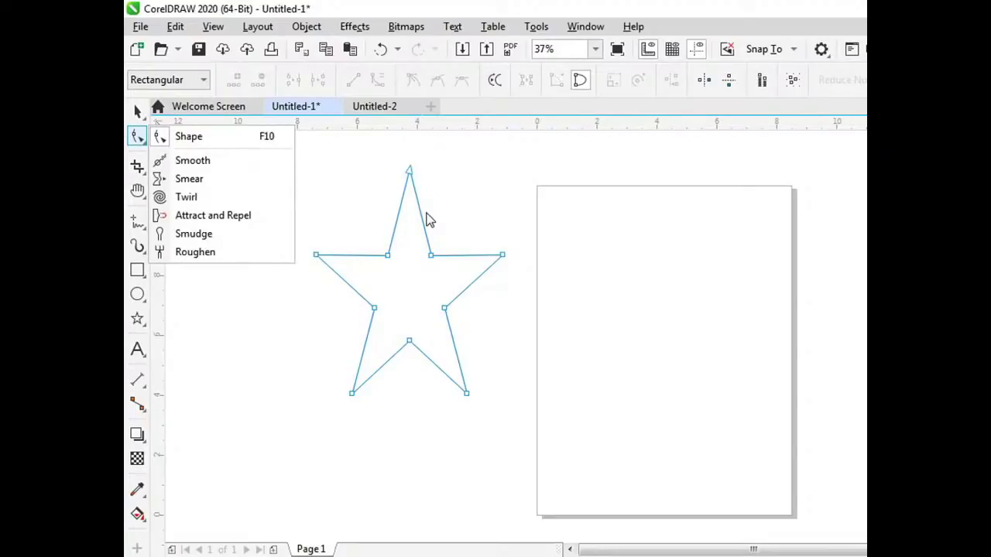
{"action": "left_click", "coordinate": [137, 318]}
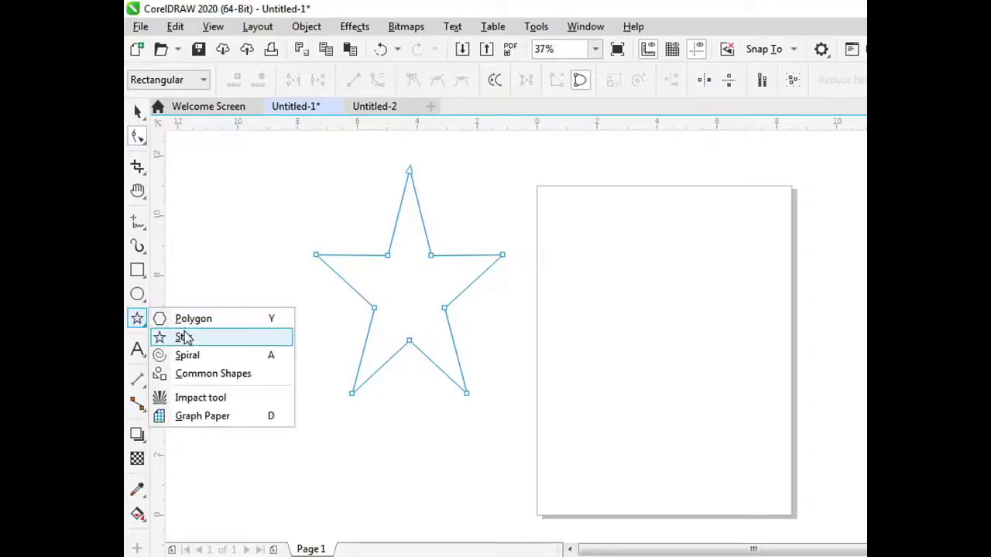
{"action": "left_click", "coordinate": [184, 339]}
{"action": "left_click_drag", "start_coordinate": [765, 200], "coordinate": [581, 406]}
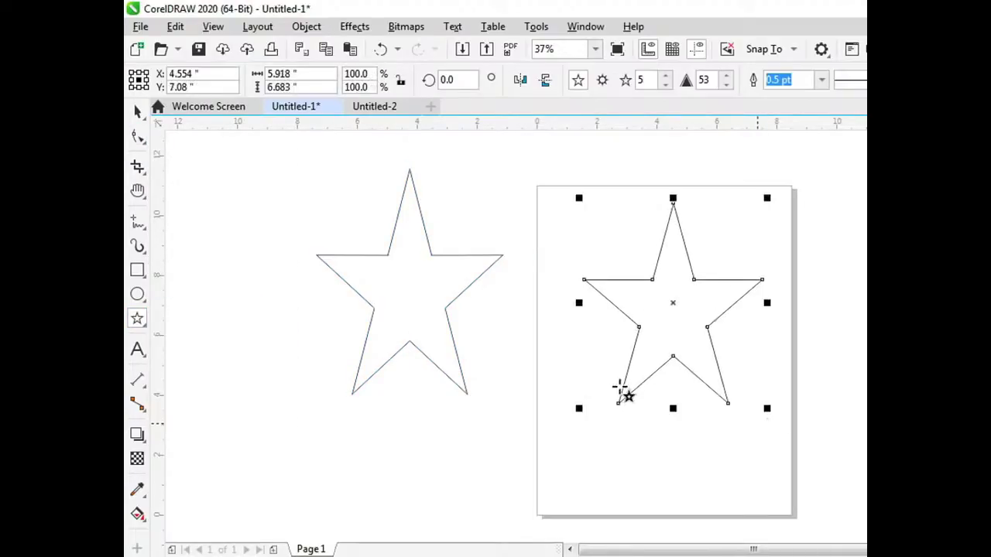
Add a node on the left star's right edge with the Shape tool
{"action": "left_click", "coordinate": [139, 136]}
{"action": "left_click", "coordinate": [186, 137]}
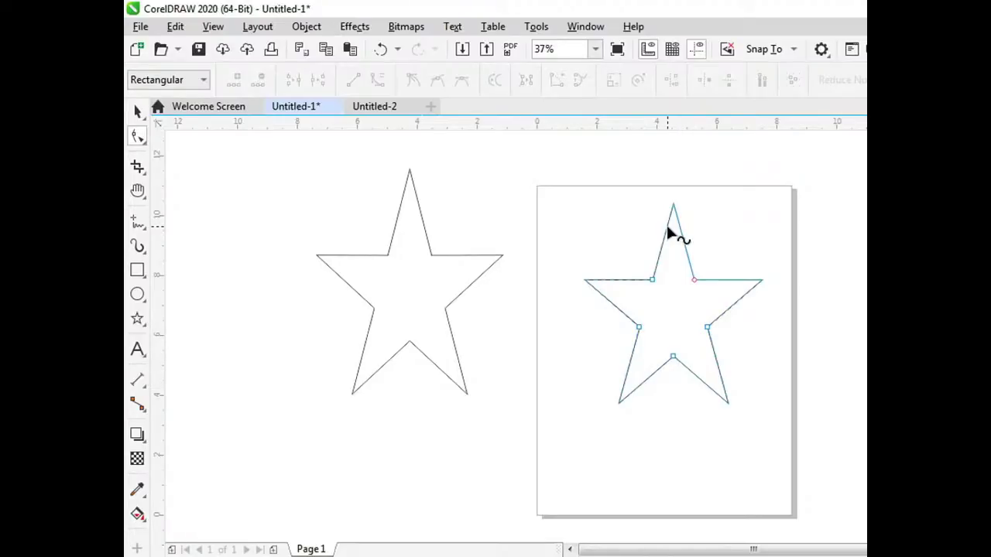
{"action": "left_click", "coordinate": [463, 291]}
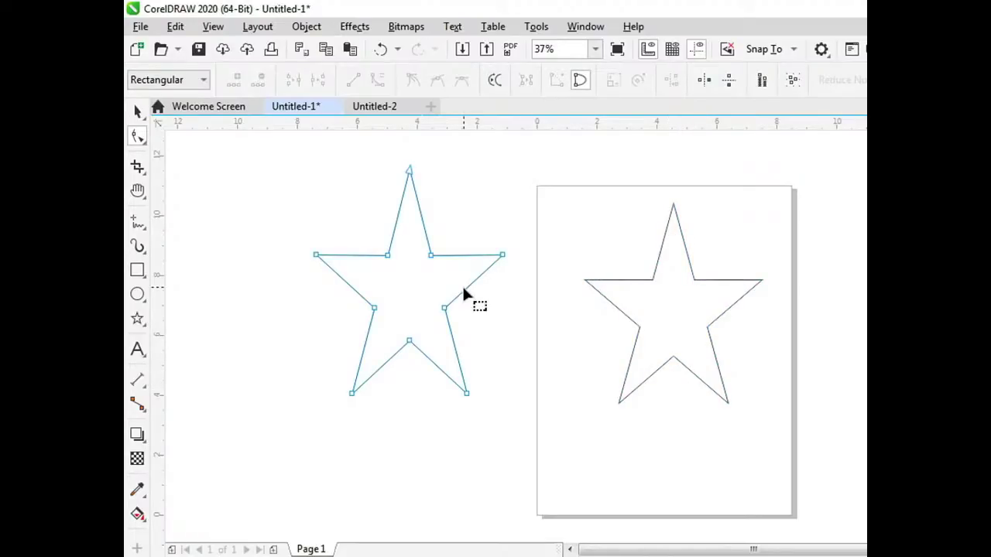
{"action": "double_click", "coordinate": [464, 290]}
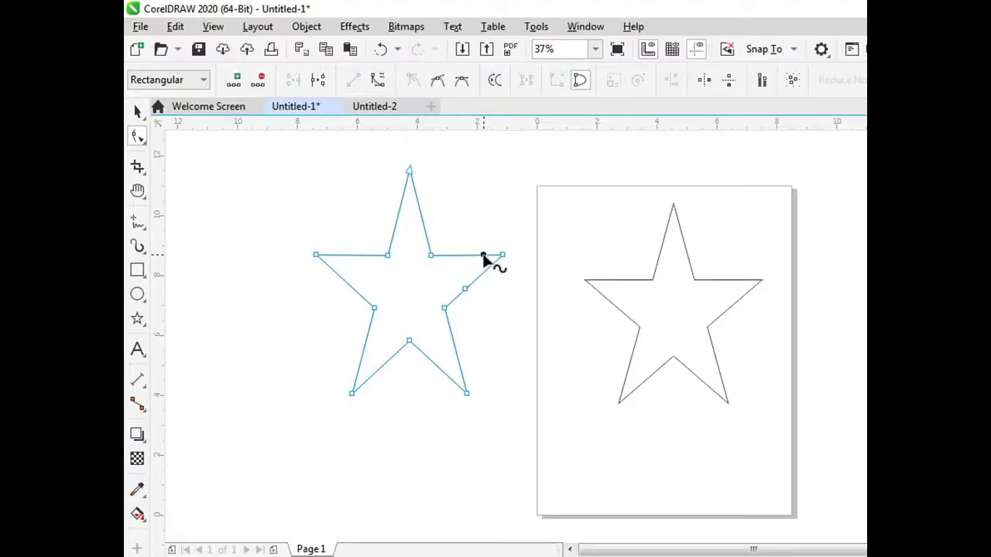
{"action": "left_click", "coordinate": [626, 293]}
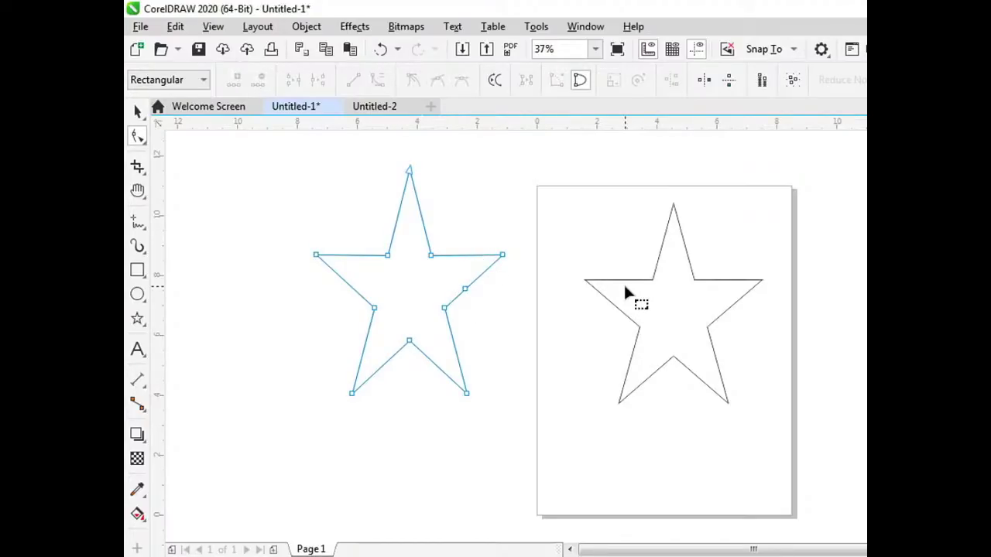
Pull the right star's inner points outward to make it fatter
{"action": "left_click", "coordinate": [640, 310]}
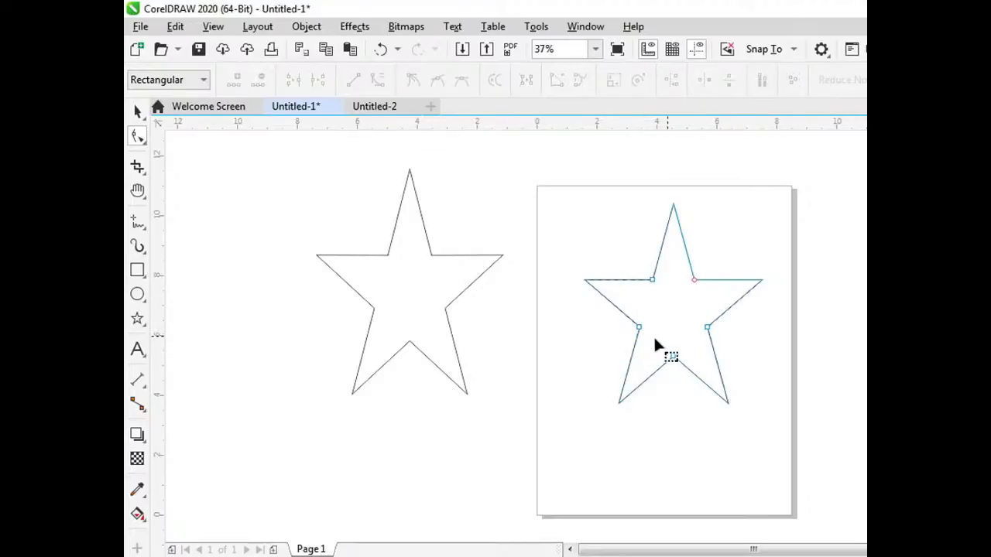
{"action": "left_click", "coordinate": [638, 345]}
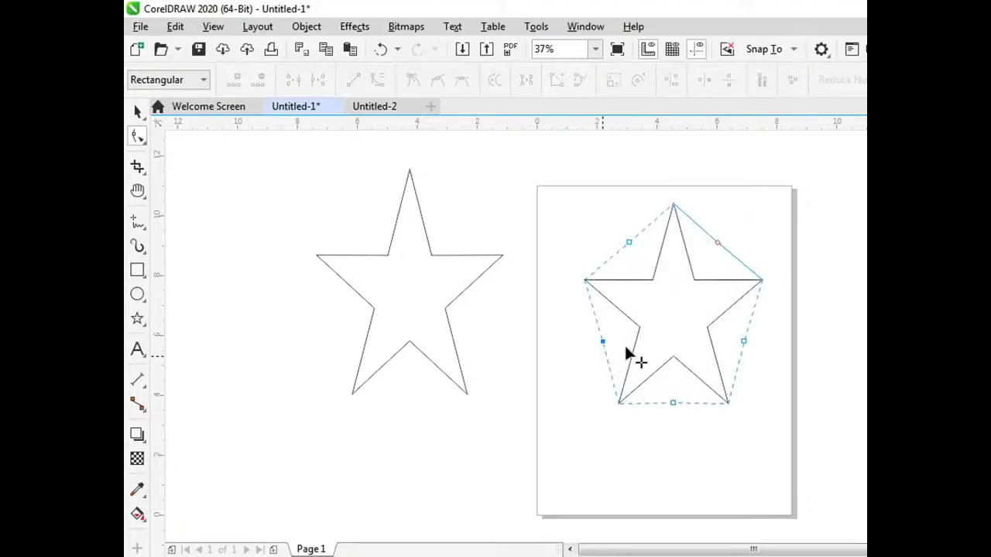
{"action": "left_click_drag", "start_coordinate": [624, 343], "coordinate": [622, 335]}
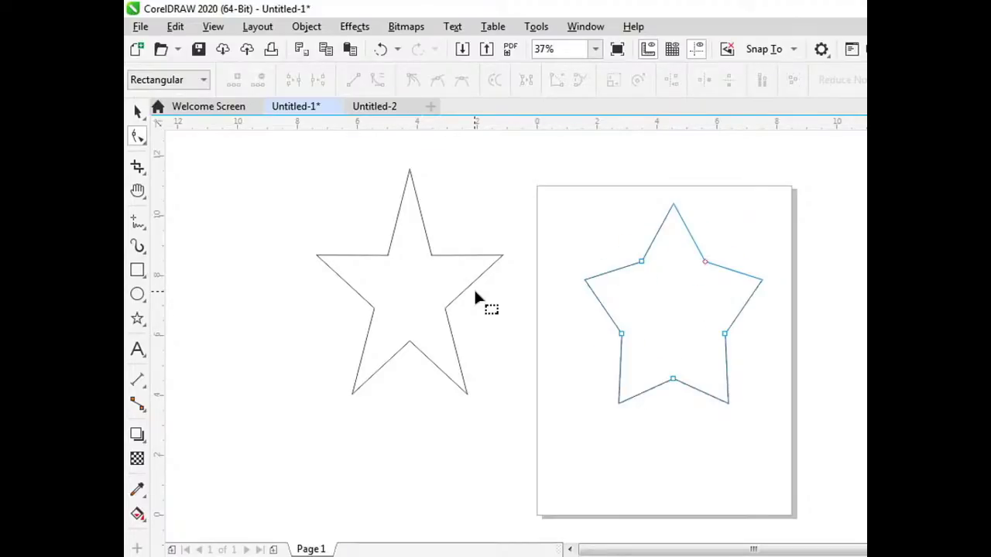
Add and delete two nodes on the left star's right edges, then add one on its lower-left edge
{"action": "left_click", "coordinate": [465, 289]}
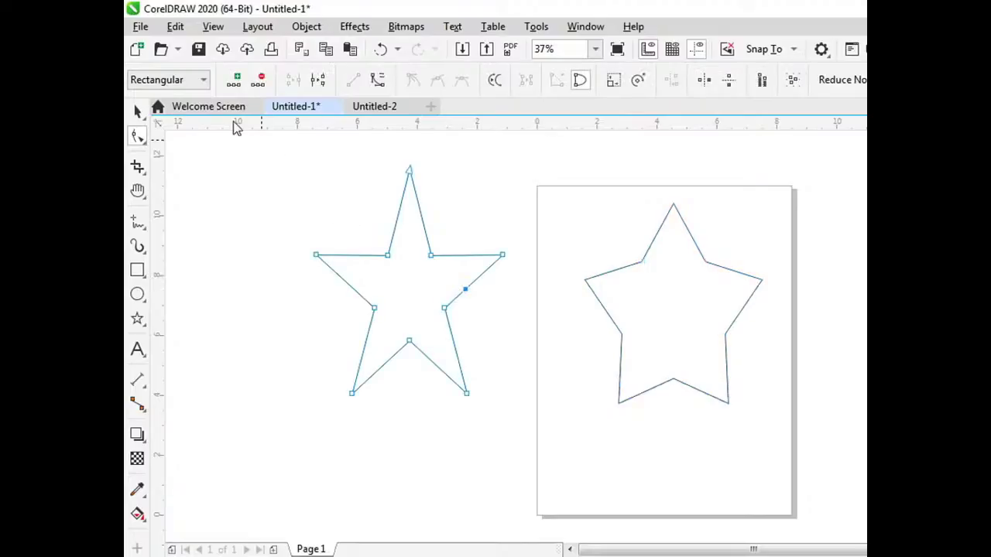
{"action": "left_click", "coordinate": [432, 262]}
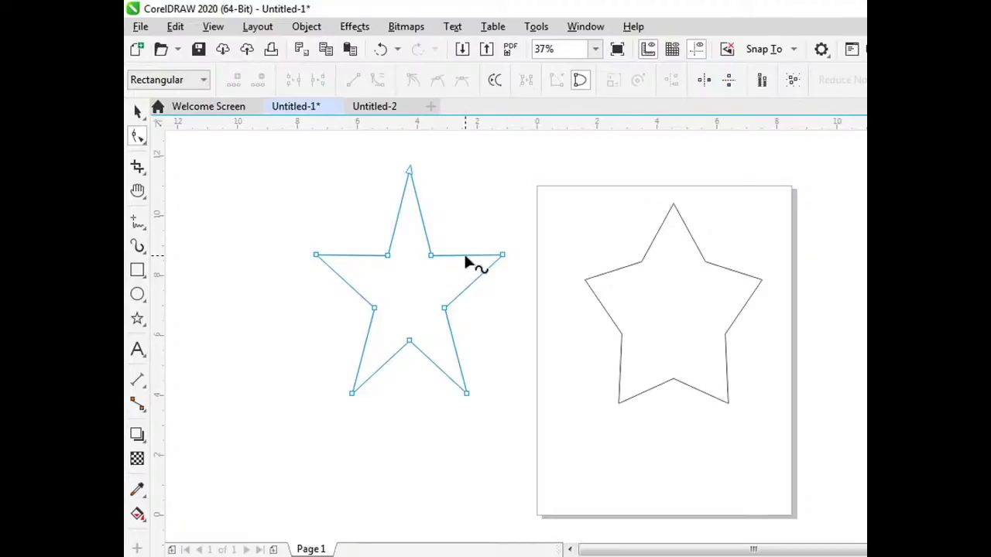
{"action": "double_click", "coordinate": [465, 256]}
{"action": "left_click", "coordinate": [473, 283]}
{"action": "key", "text": "KP_Add"}
{"action": "left_click_drag", "start_coordinate": [460, 294], "coordinate": [484, 248]}
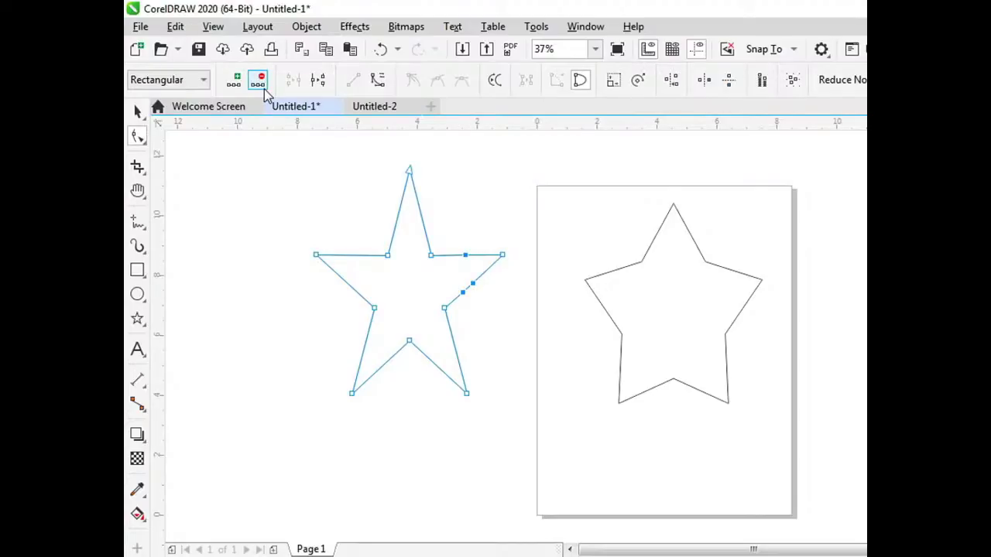
{"action": "left_click", "coordinate": [261, 80]}
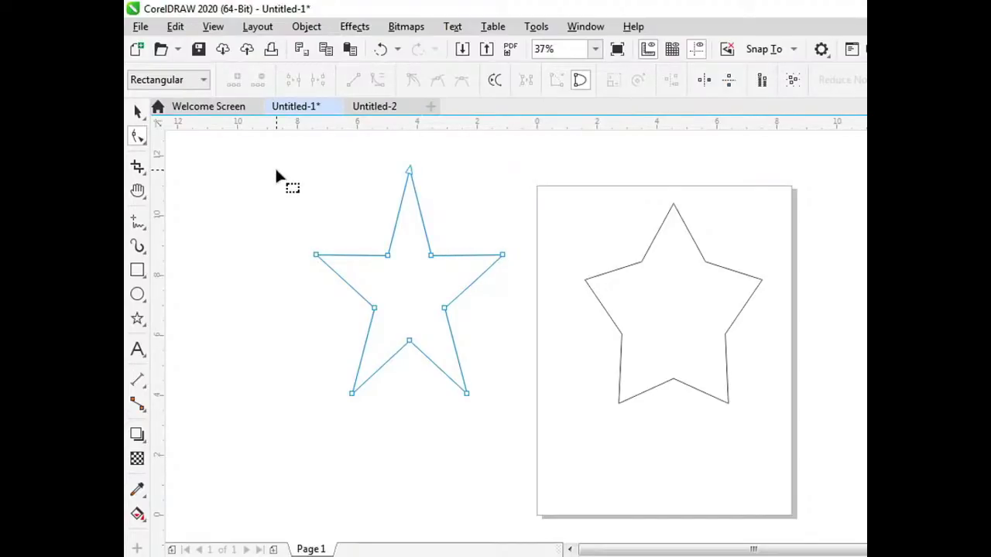
{"action": "left_click", "coordinate": [365, 348]}
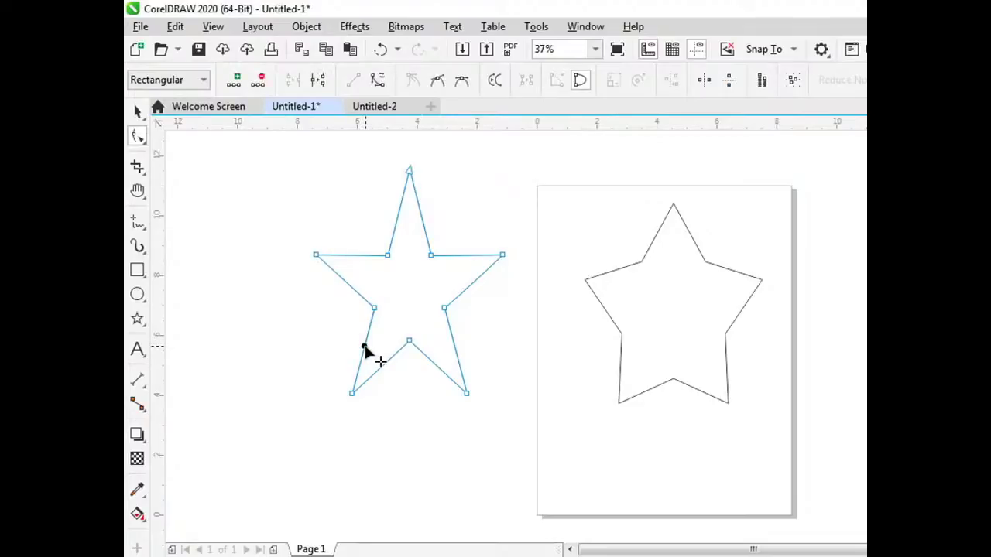
{"action": "left_click", "coordinate": [233, 80]}
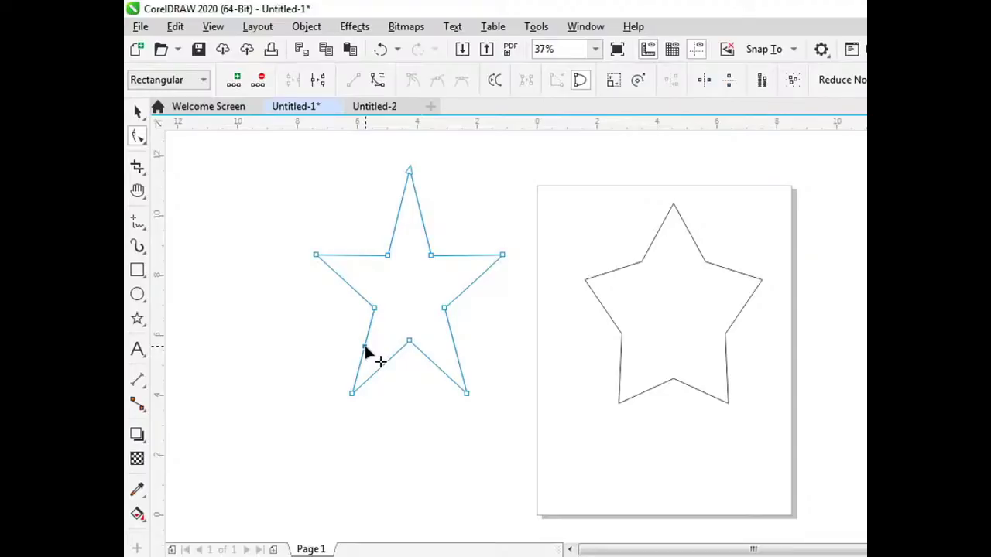
Drag the new lower-left node onto the left star's right tip and zoom in to confirm the corner
{"action": "left_click_drag", "start_coordinate": [365, 349], "coordinate": [499, 260]}
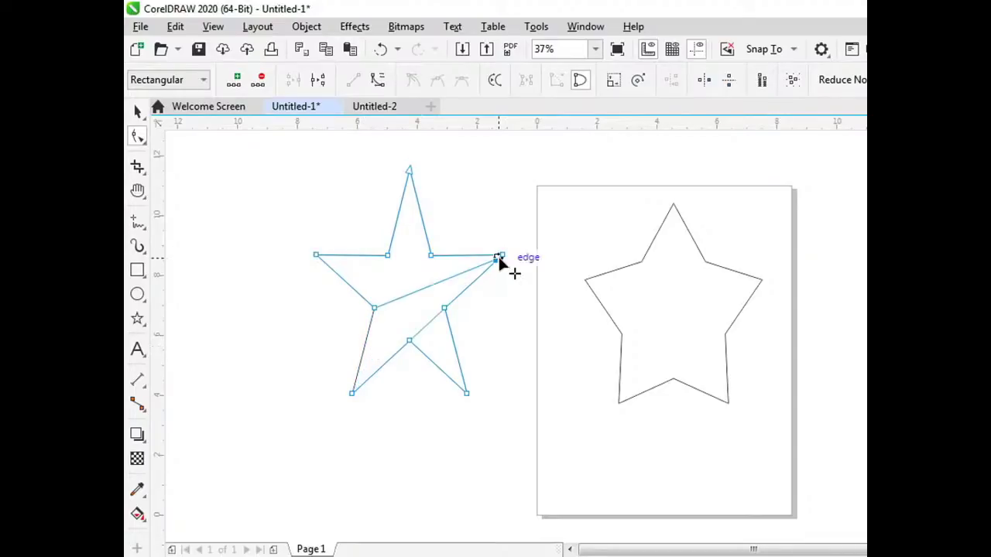
{"action": "scroll", "coordinate": [499, 263], "scroll_direction": "up", "scroll_amount": 3}
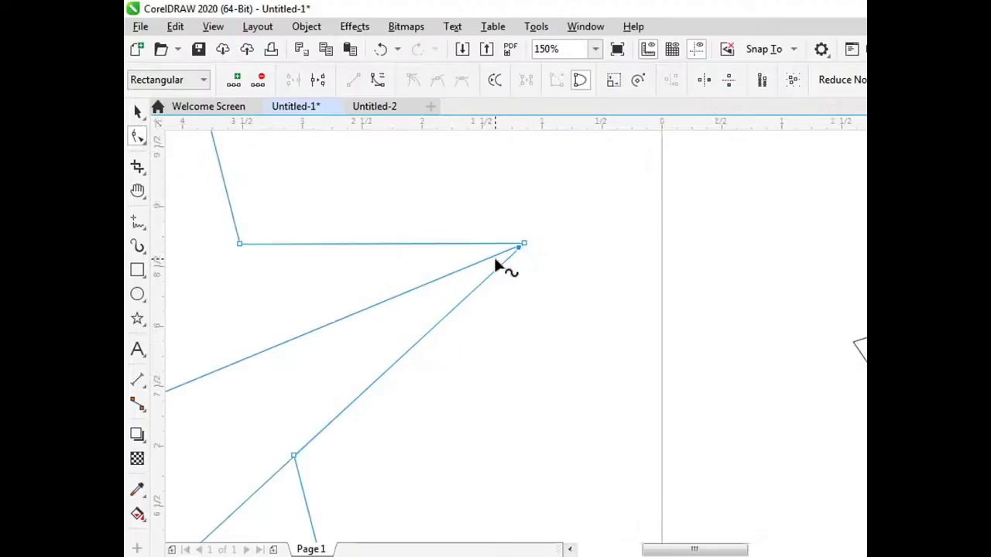
{"action": "scroll", "coordinate": [495, 263], "scroll_direction": "up", "scroll_amount": 6}
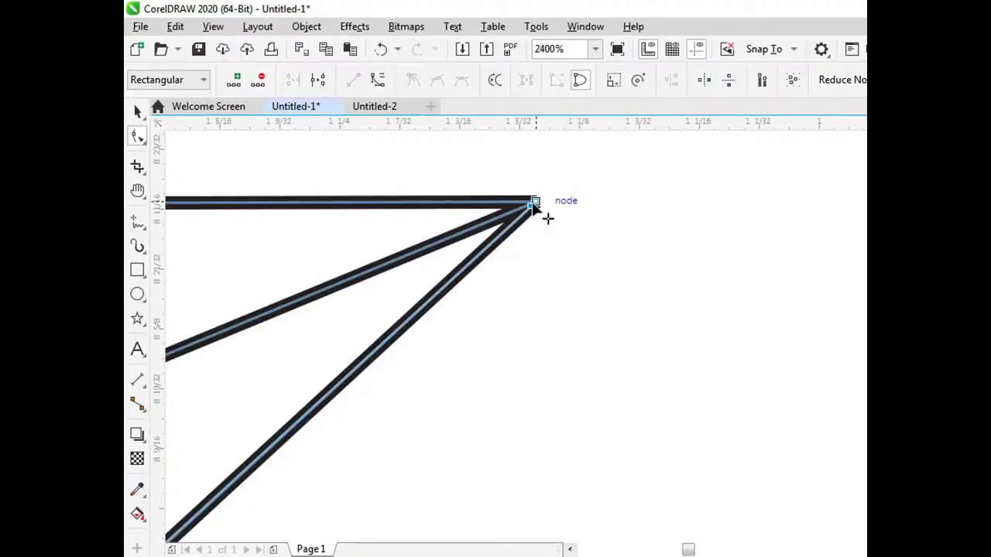
{"action": "left_click", "coordinate": [518, 249]}
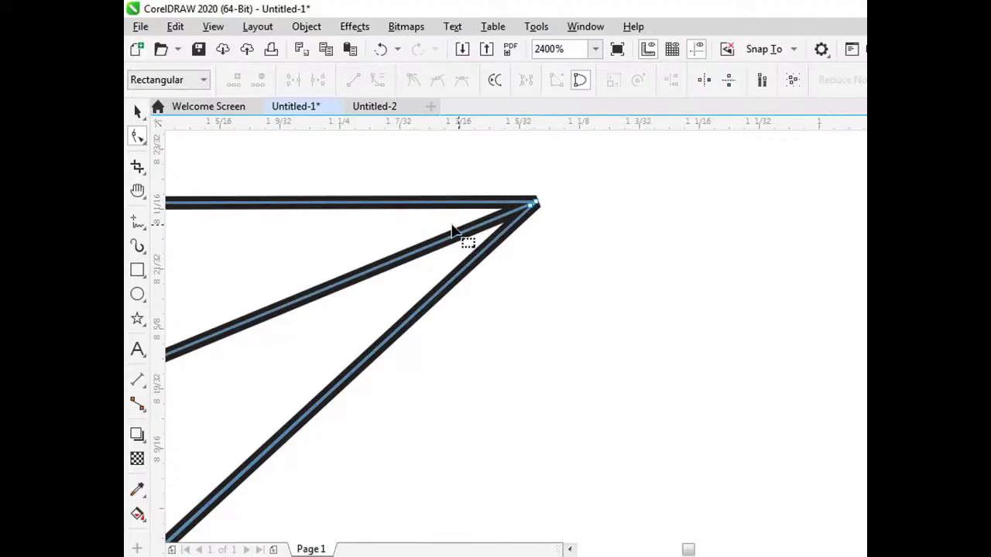
{"action": "scroll", "coordinate": [758, 233], "scroll_direction": "down", "scroll_amount": 4}
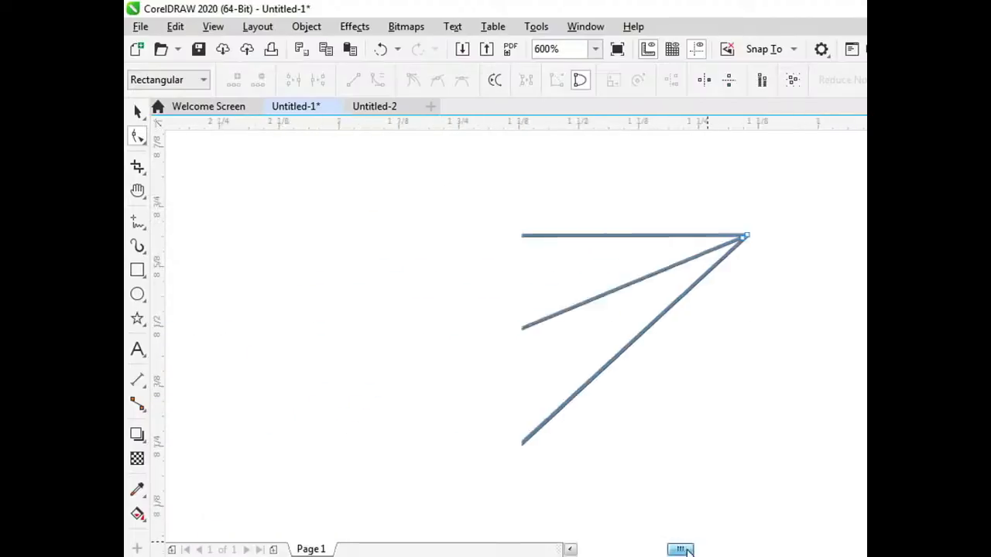
{"action": "scroll", "coordinate": [684, 495], "scroll_direction": "up", "scroll_amount": 2}
{"action": "scroll", "coordinate": [627, 398], "scroll_direction": "up", "scroll_amount": 2}
{"action": "scroll", "coordinate": [552, 321], "scroll_direction": "up", "scroll_amount": 1}
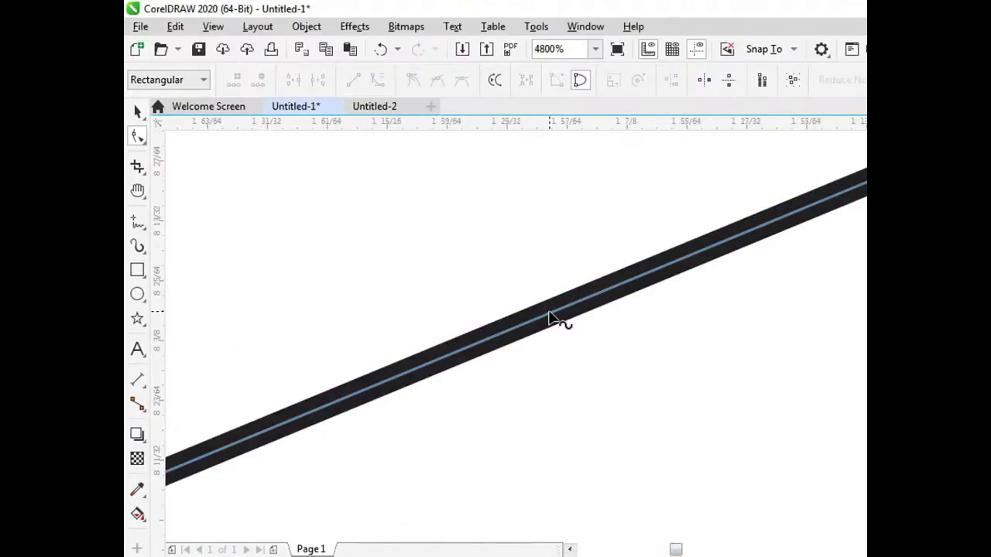
{"action": "scroll", "coordinate": [553, 320], "scroll_direction": "up", "scroll_amount": 2}
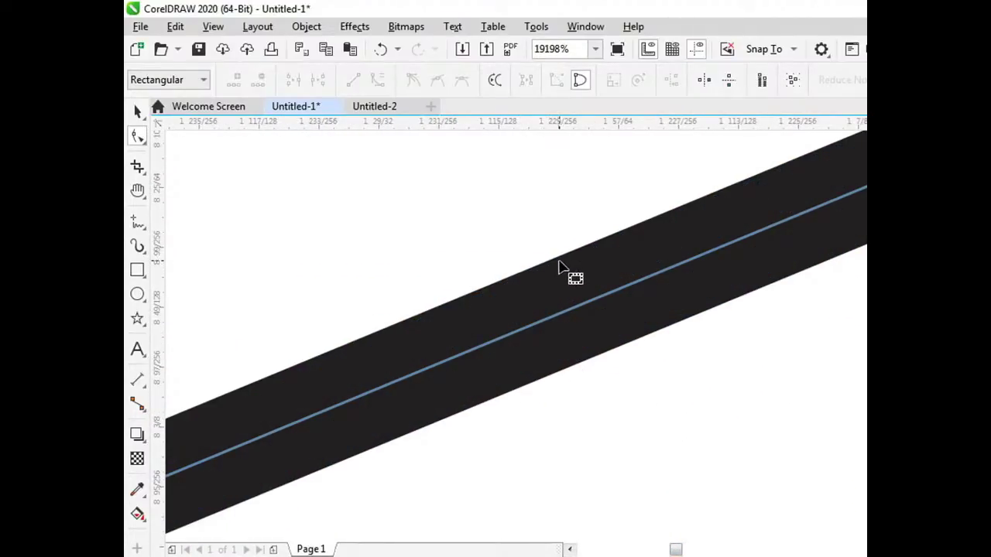
{"action": "scroll", "coordinate": [542, 279], "scroll_direction": "down", "scroll_amount": 3}
{"action": "scroll", "coordinate": [515, 294], "scroll_direction": "down", "scroll_amount": 2}
{"action": "scroll", "coordinate": [504, 298], "scroll_direction": "down", "scroll_amount": 1}
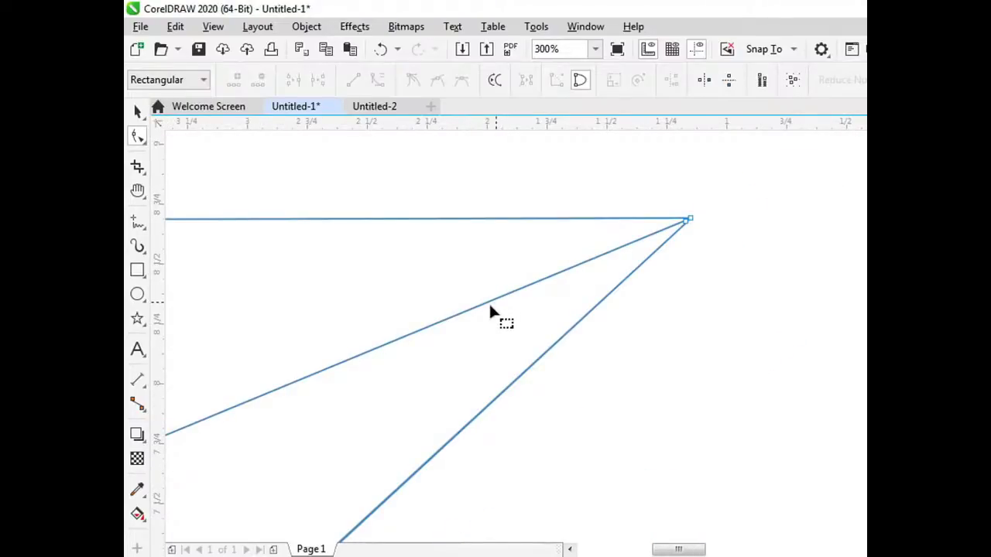
{"action": "scroll", "coordinate": [489, 311], "scroll_direction": "down", "scroll_amount": 1}
{"action": "key", "text": "h"}
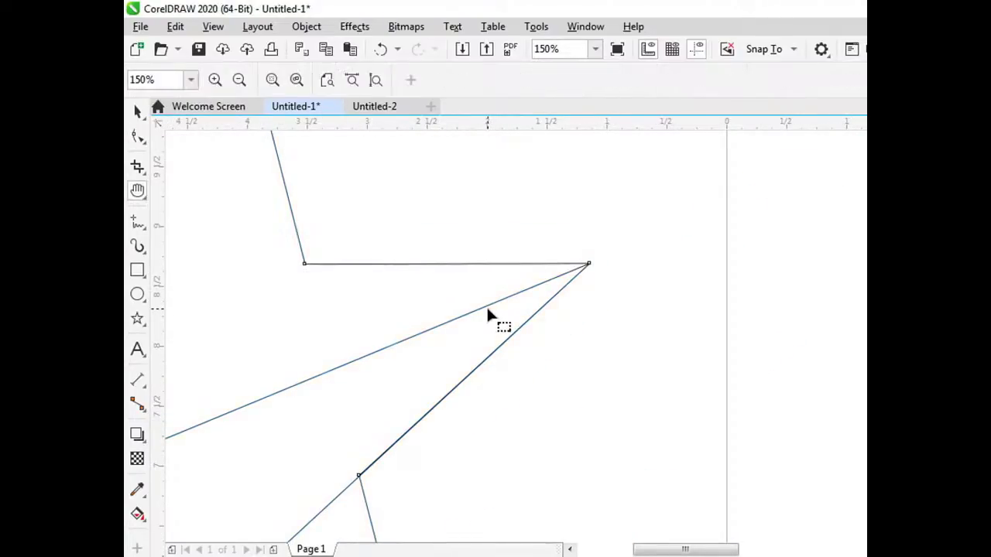
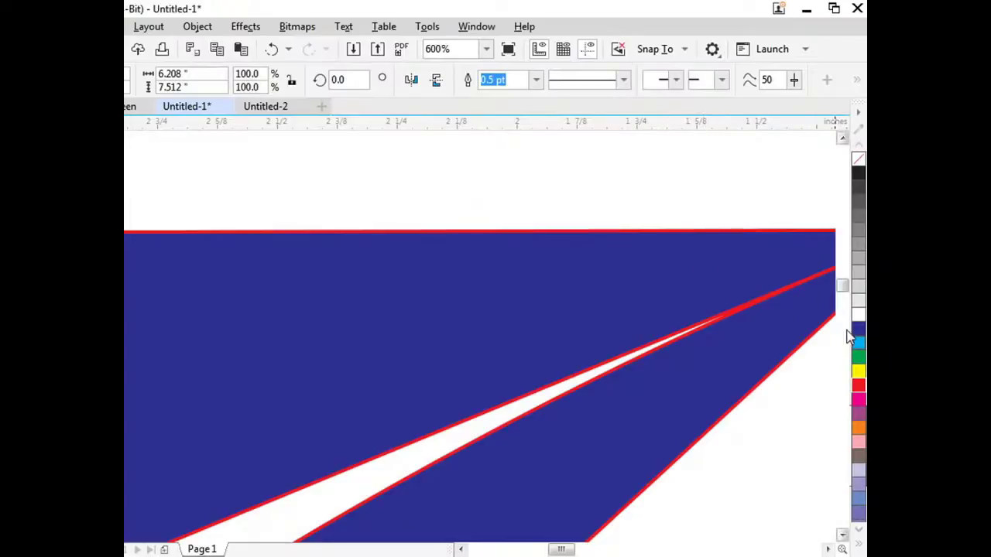
Try yellow, red, purple, grey and cyan fills on the swoosh star
{"action": "left_click", "coordinate": [860, 372]}
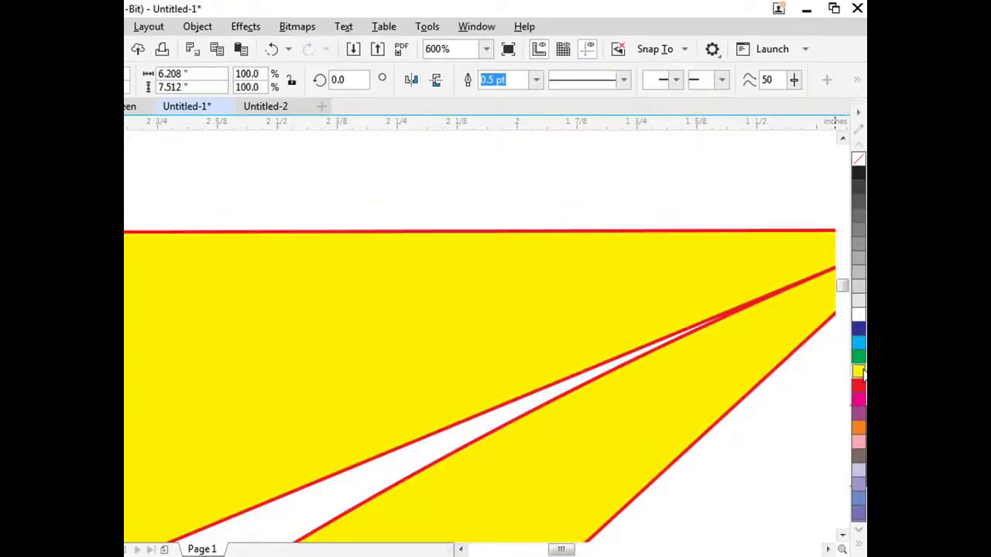
{"action": "left_click", "coordinate": [861, 387]}
{"action": "left_click", "coordinate": [860, 414]}
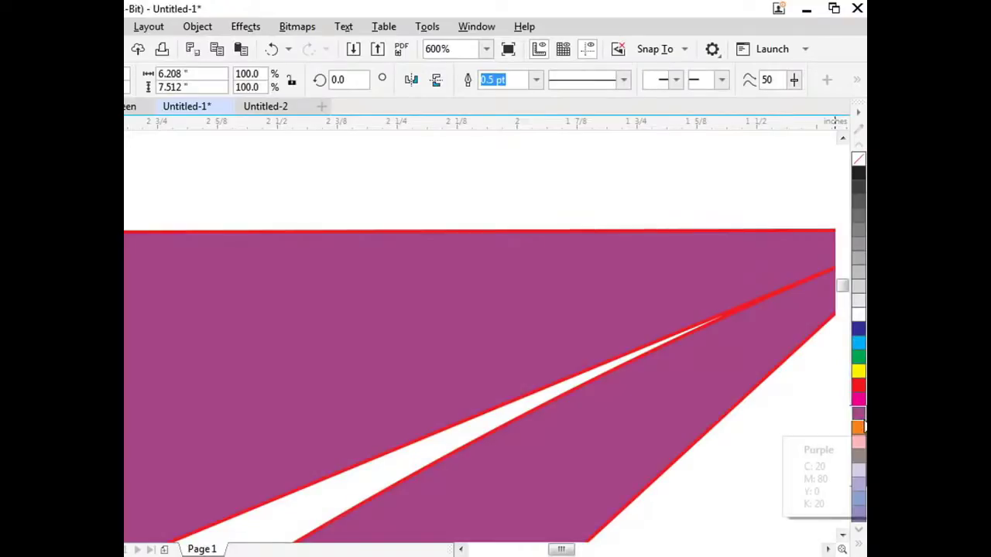
{"action": "left_click", "coordinate": [739, 176]}
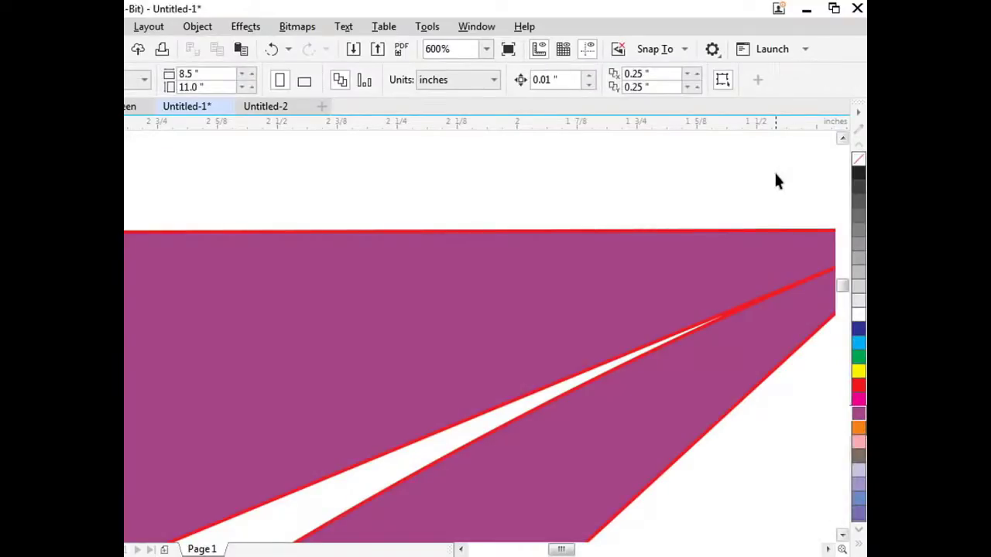
{"action": "left_click", "coordinate": [726, 363]}
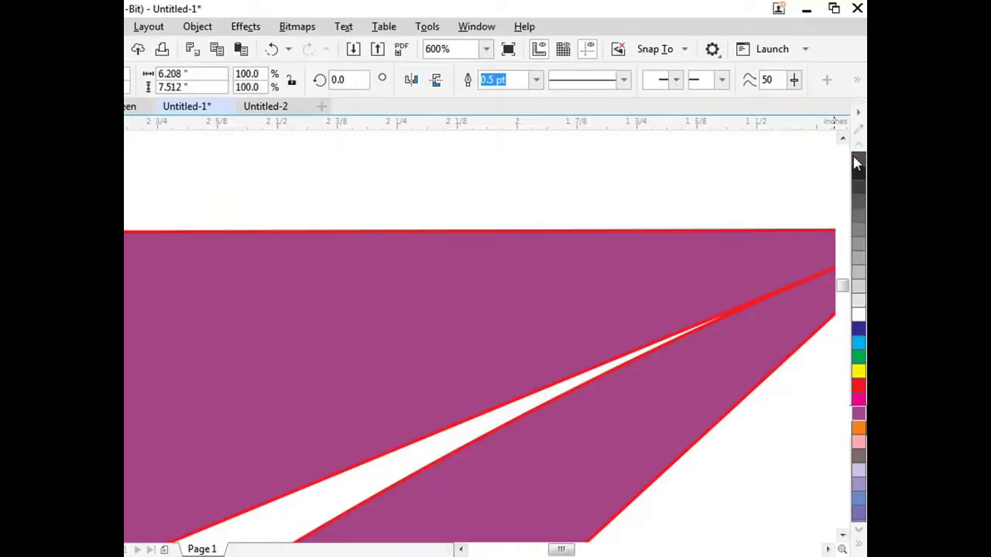
{"action": "left_click", "coordinate": [857, 162]}
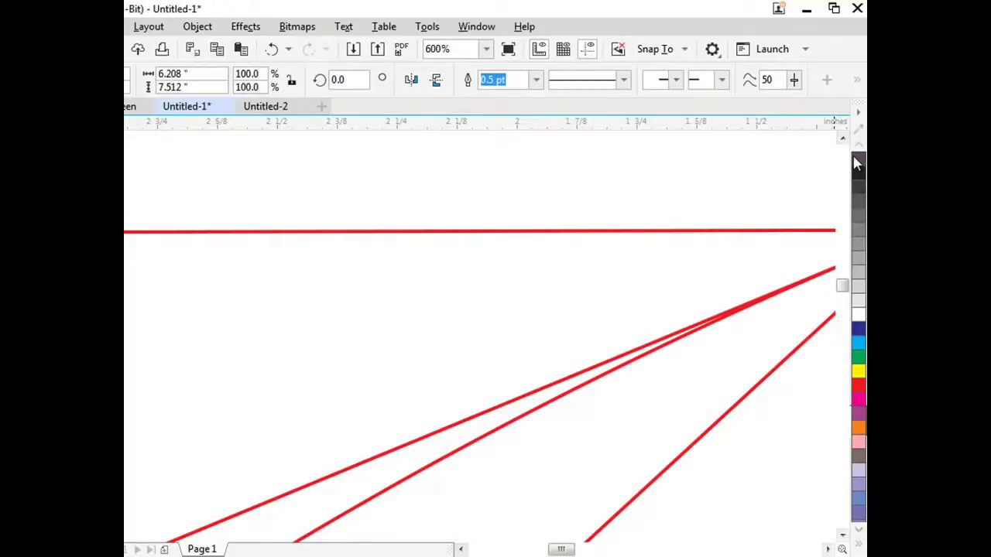
{"action": "left_click", "coordinate": [860, 273]}
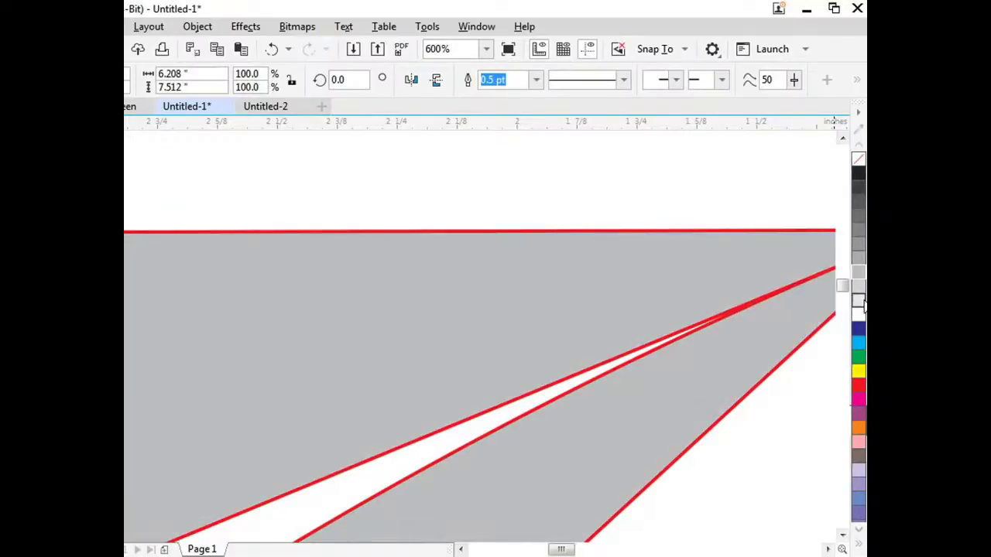
{"action": "left_click", "coordinate": [860, 300]}
{"action": "left_click", "coordinate": [859, 343]}
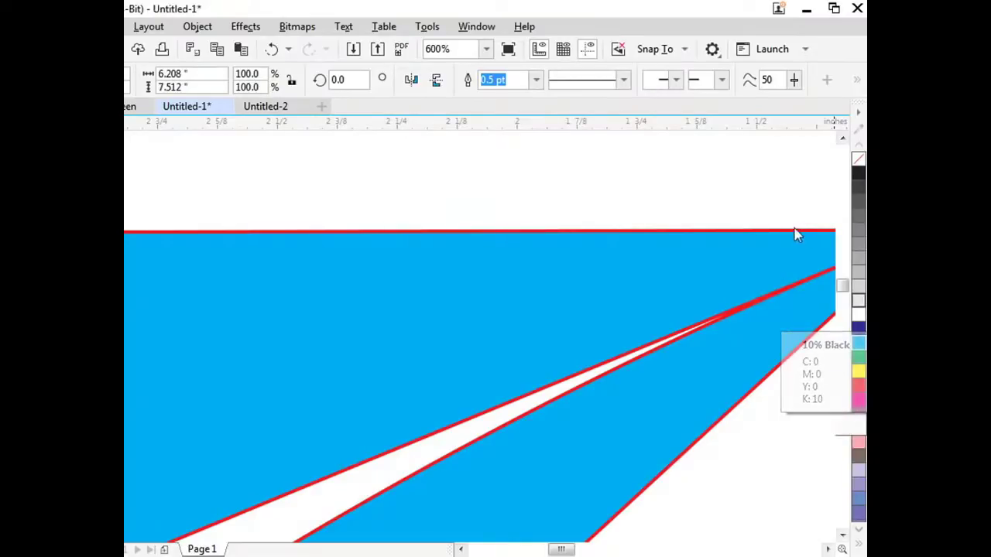
Remove the star's red outline, move it into view, and fill it dark blue
{"action": "right_click", "coordinate": [861, 160]}
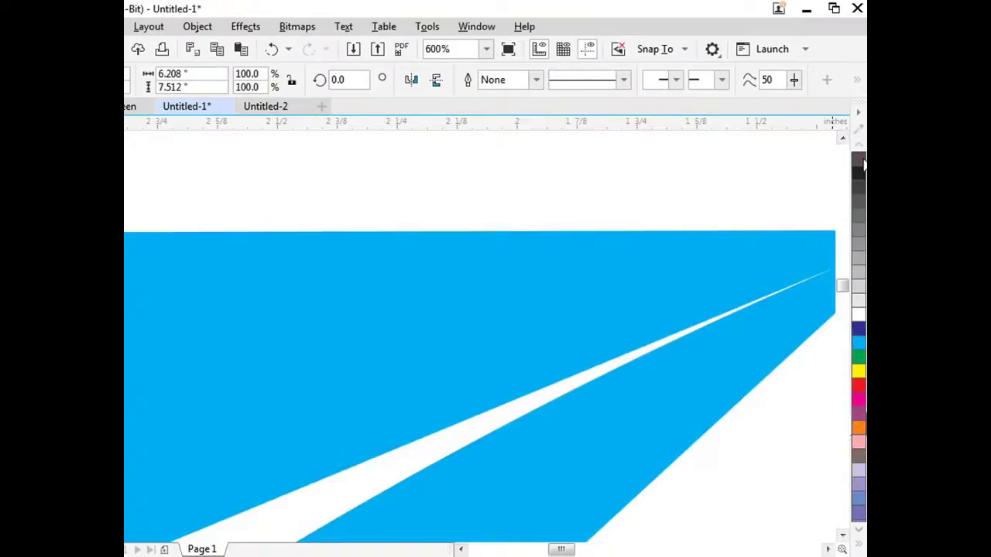
{"action": "scroll", "coordinate": [656, 245], "scroll_direction": "up", "scroll_amount": 2}
{"action": "scroll", "coordinate": [650, 168], "scroll_direction": "down", "scroll_amount": 2}
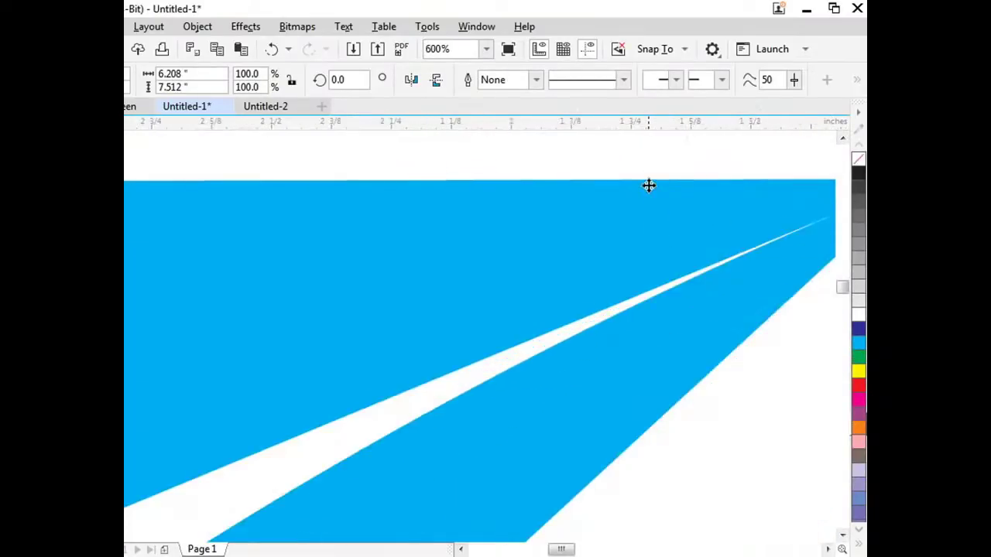
{"action": "scroll", "coordinate": [648, 185], "scroll_direction": "down", "scroll_amount": 4}
{"action": "scroll", "coordinate": [619, 187], "scroll_direction": "down", "scroll_amount": 2}
{"action": "scroll", "coordinate": [569, 186], "scroll_direction": "down", "scroll_amount": 2}
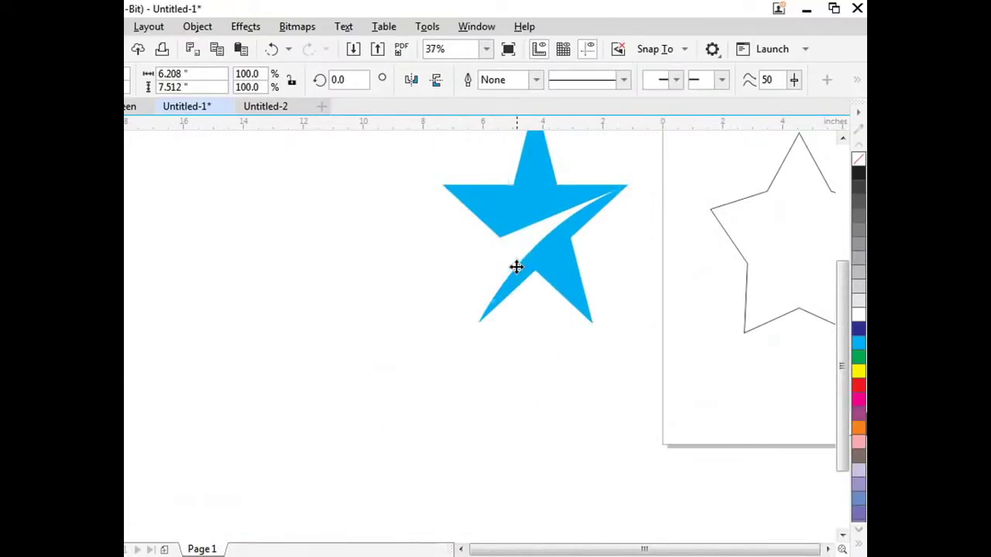
{"action": "left_click_drag", "start_coordinate": [561, 185], "coordinate": [532, 260]}
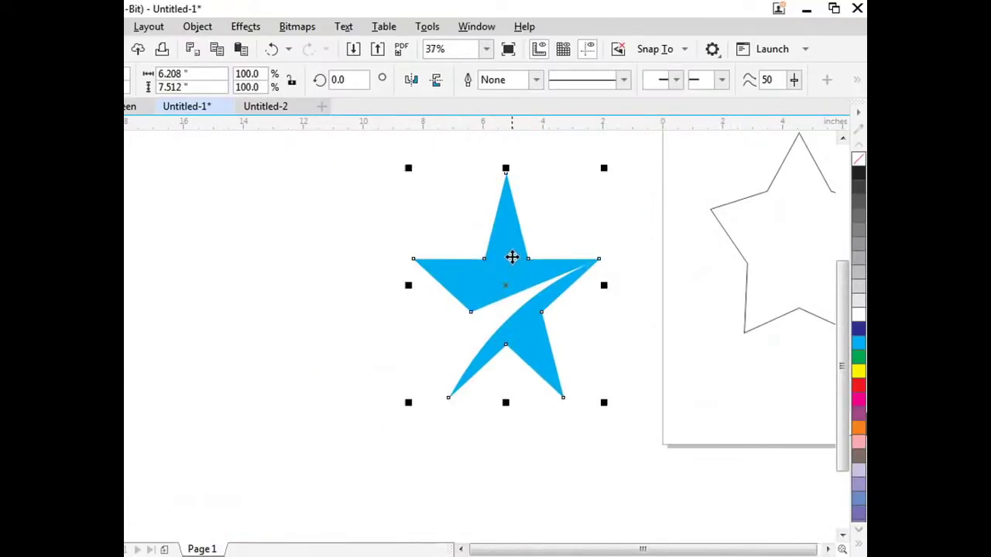
{"action": "left_click", "coordinate": [859, 329]}
{"action": "left_click", "coordinate": [488, 458]}
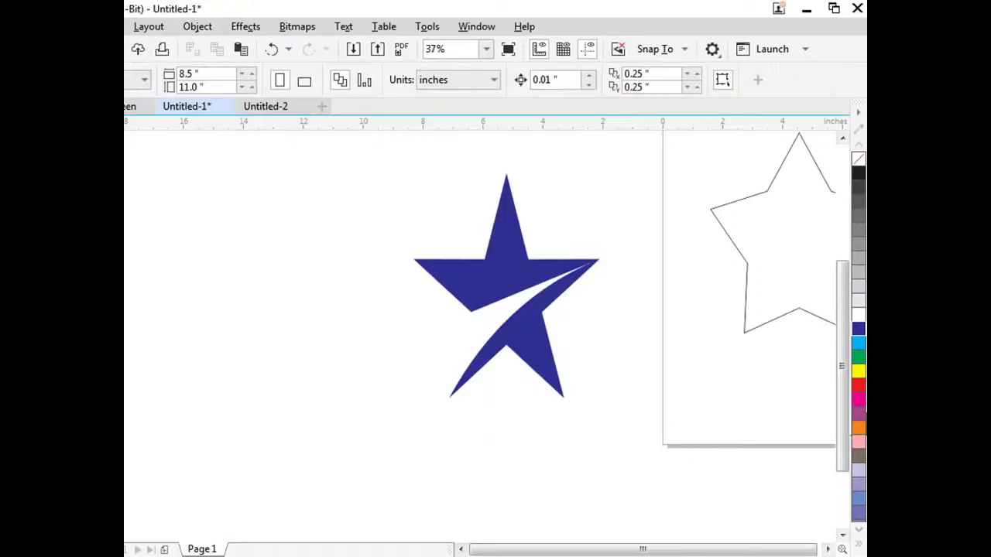
{"action": "key", "text": "F8"}
Type 'STAR PLUS' below the star and position it just beneath the star
{"action": "left_click", "coordinate": [460, 431]}
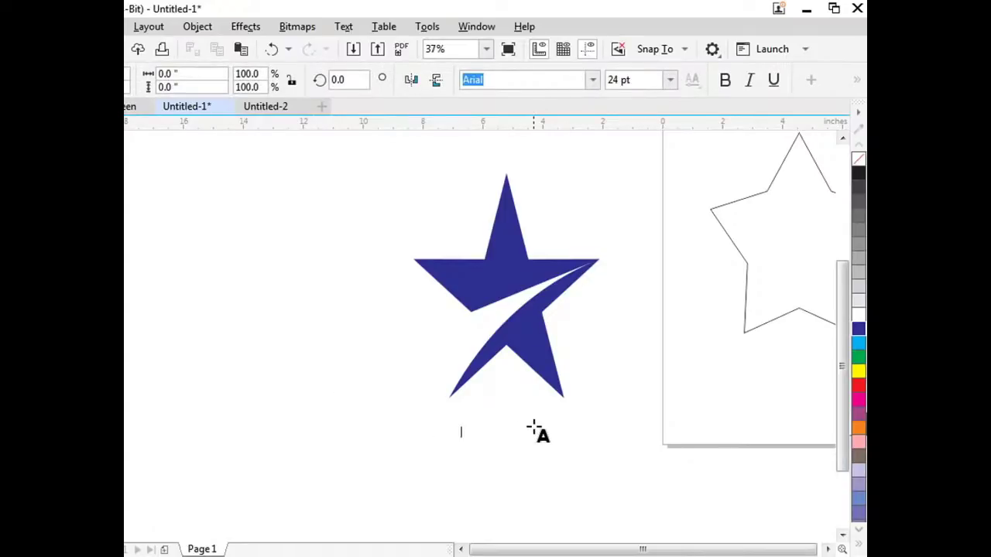
{"action": "type", "text": "S"}
{"action": "key", "text": "BackSpace"}
{"action": "key", "text": "ctrl+space"}
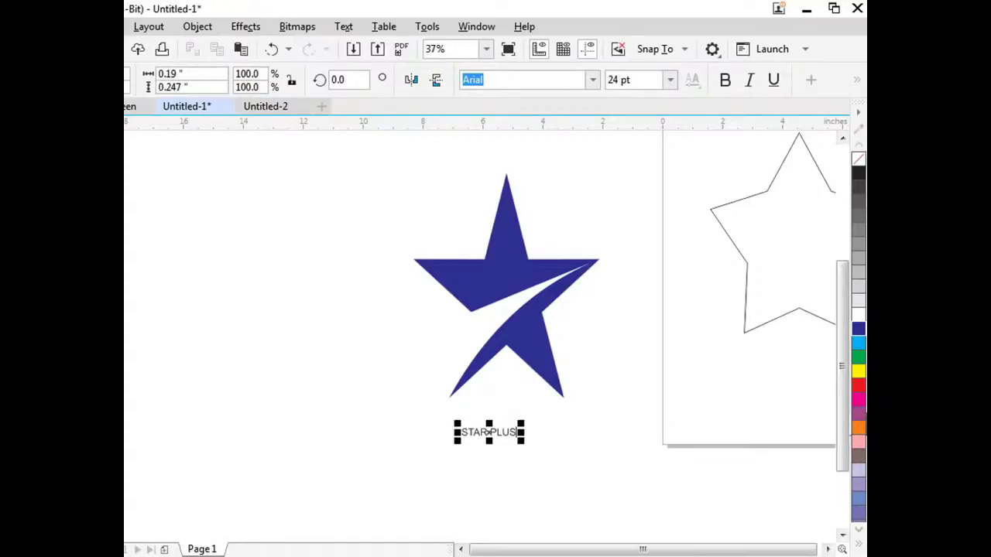
{"action": "left_click_drag", "start_coordinate": [501, 427], "coordinate": [509, 424]}
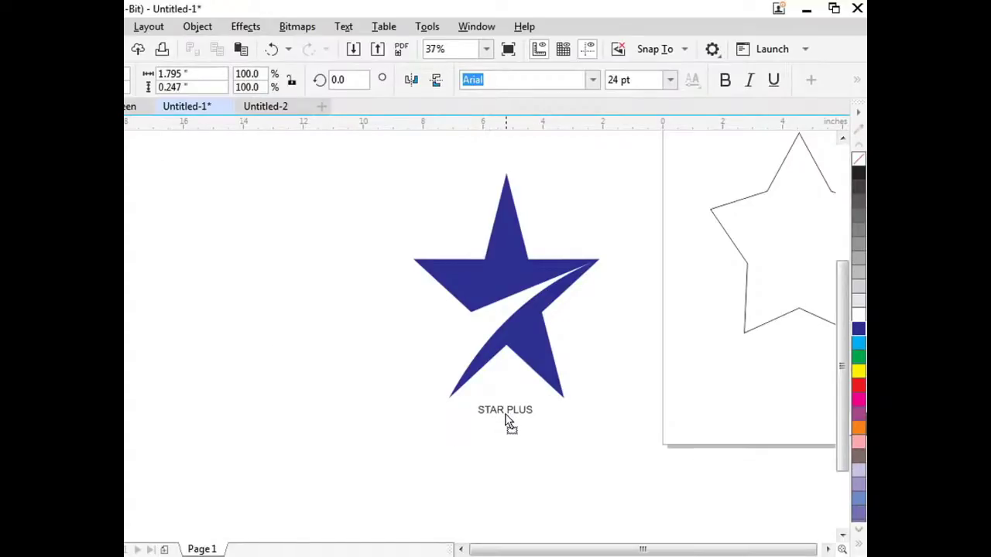
{"action": "mouse_move", "coordinate": [428, 405]}
{"action": "left_mouse_down"}
{"action": "mouse_move", "coordinate": [447, 379]}
{"action": "mouse_move", "coordinate": [491, 414]}
{"action": "left_mouse_up"}
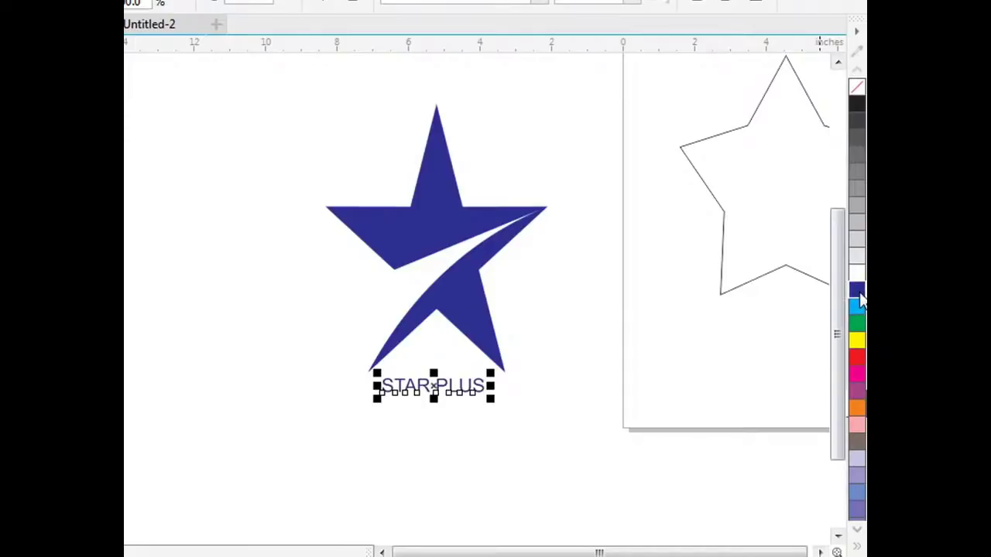
Select the star and the STAR PLUS text together, then clear the selection
{"action": "left_click", "coordinate": [439, 229]}
{"action": "key", "text": "Escape"}
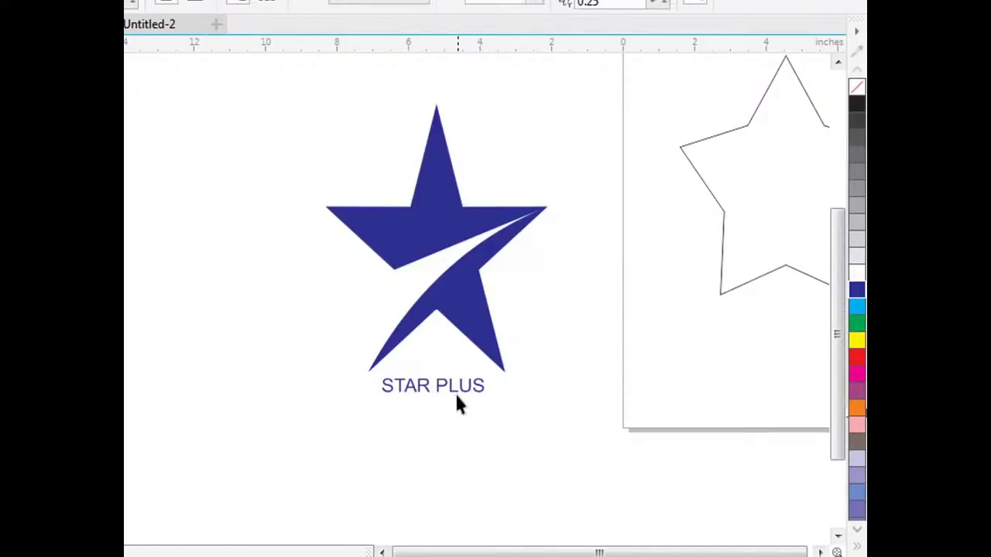
{"action": "left_click", "coordinate": [456, 393]}
{"action": "left_click", "coordinate": [482, 328], "text": "shift"}
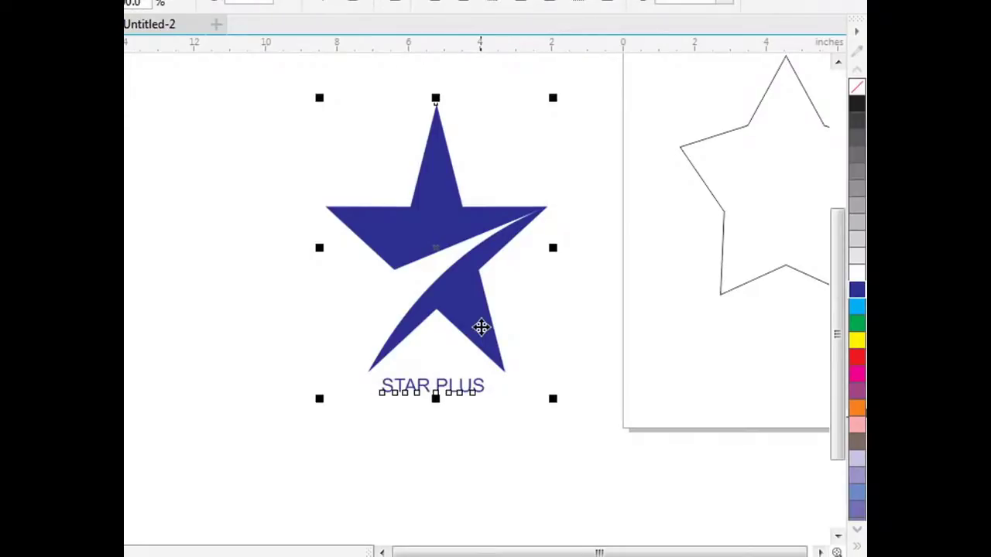
{"action": "key", "text": "Escape"}
Delete the outlined star from the page
{"action": "scroll", "coordinate": [522, 503], "scroll_direction": "down", "scroll_amount": 2}
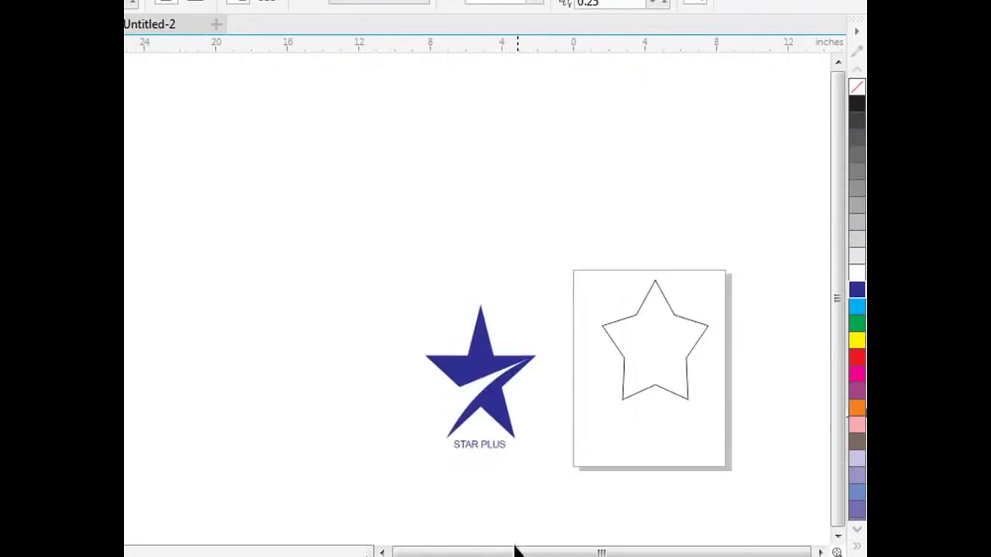
{"action": "left_click_drag", "start_coordinate": [741, 469], "coordinate": [563, 258]}
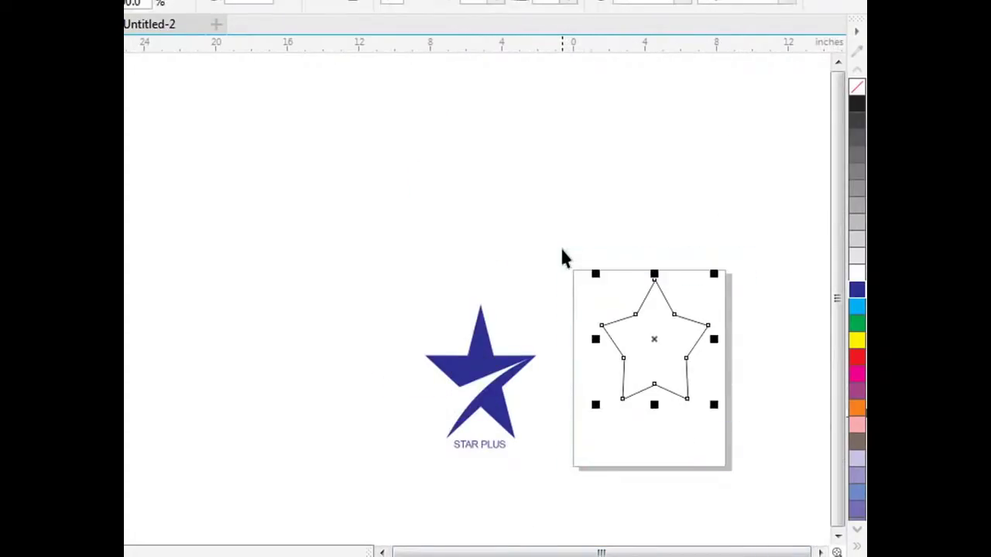
{"action": "key", "text": "Delete"}
Group the blue star and the STAR PLUS text into one object
{"action": "left_click_drag", "start_coordinate": [308, 280], "coordinate": [579, 430]}
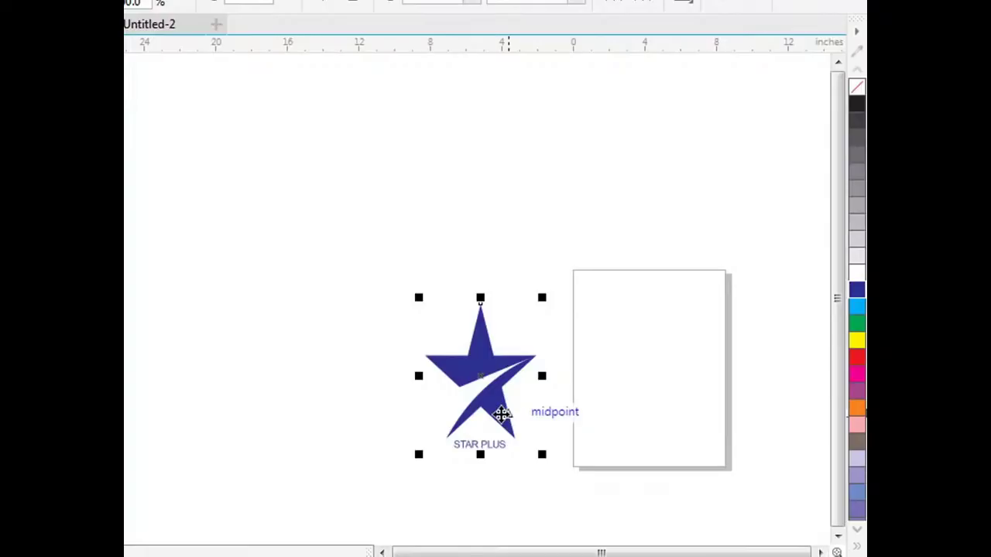
{"action": "left_click", "coordinate": [327, 396]}
{"action": "left_click", "coordinate": [489, 447]}
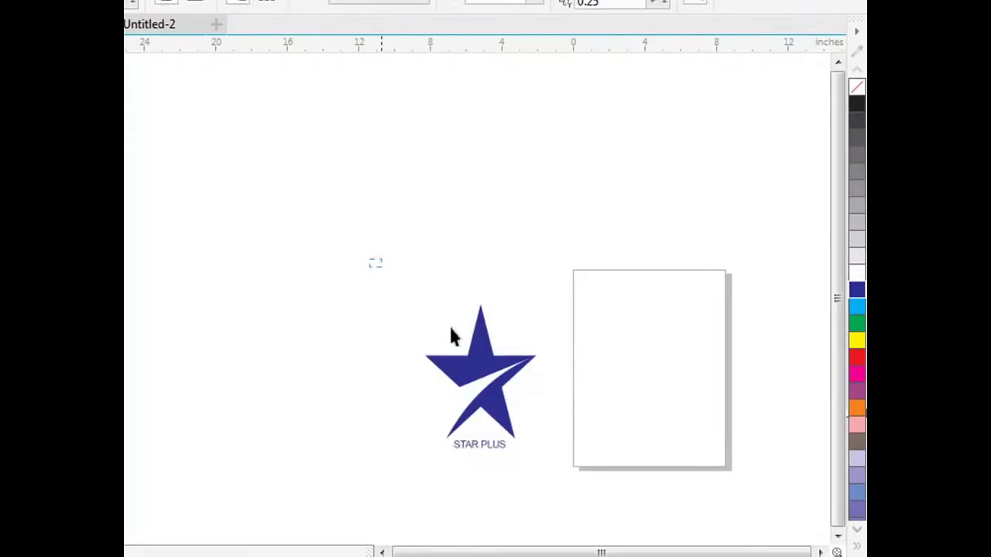
{"action": "left_click_drag", "start_coordinate": [370, 260], "coordinate": [586, 540]}
{"action": "right_click", "coordinate": [486, 363]}
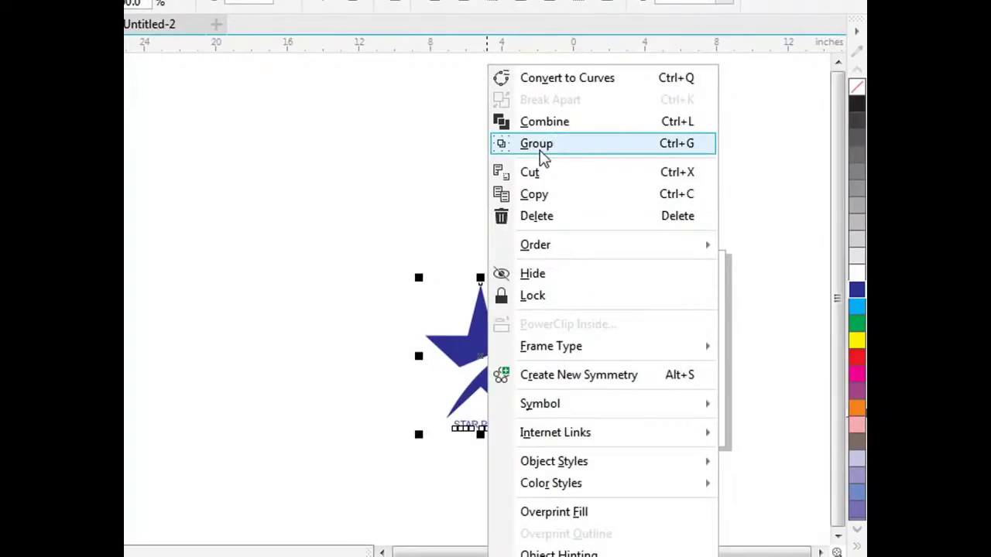
{"action": "left_click", "coordinate": [675, 148]}
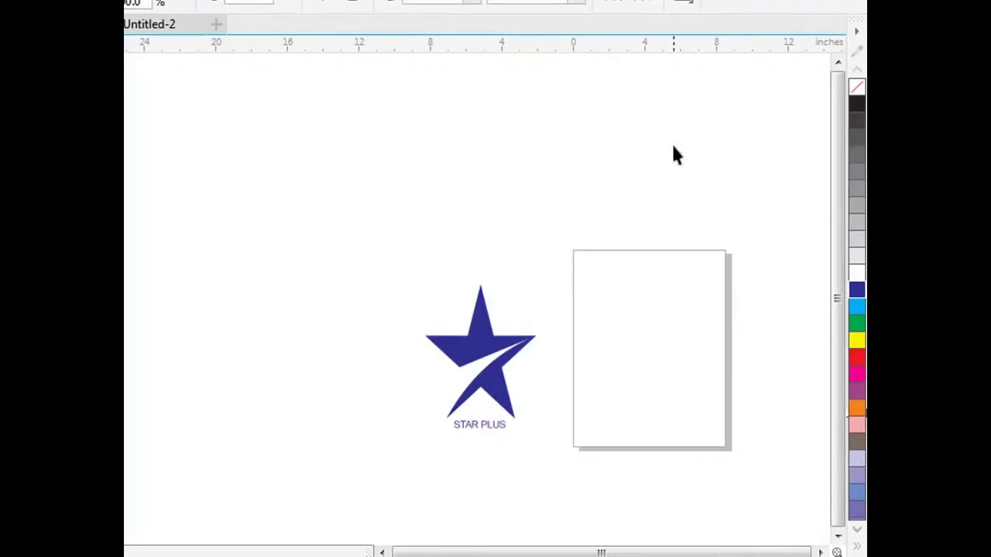
Ungroup all the logo parts, then undo a test move of the star
{"action": "left_click_drag", "start_coordinate": [314, 250], "coordinate": [576, 486]}
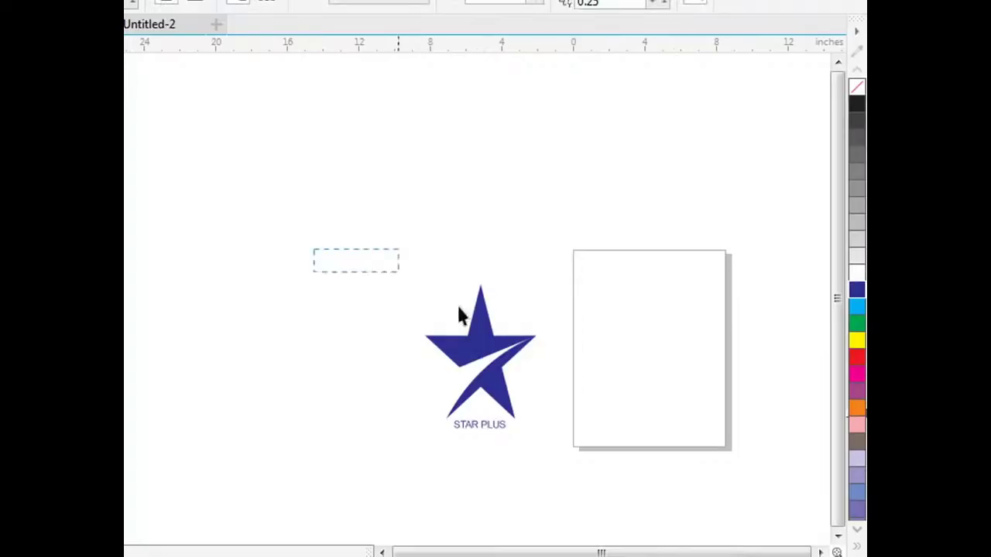
{"action": "right_click", "coordinate": [484, 366]}
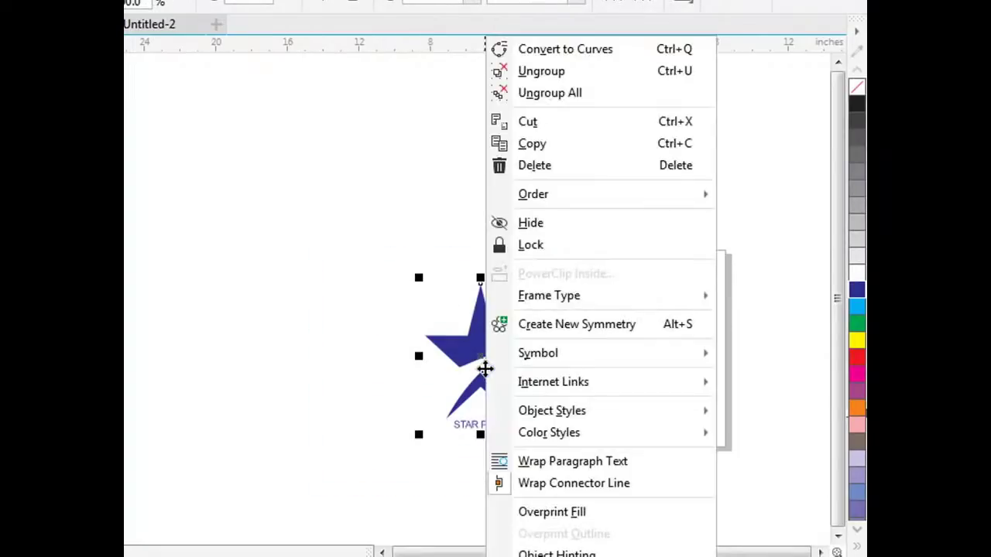
{"action": "left_click", "coordinate": [571, 93]}
{"action": "left_click", "coordinate": [575, 139]}
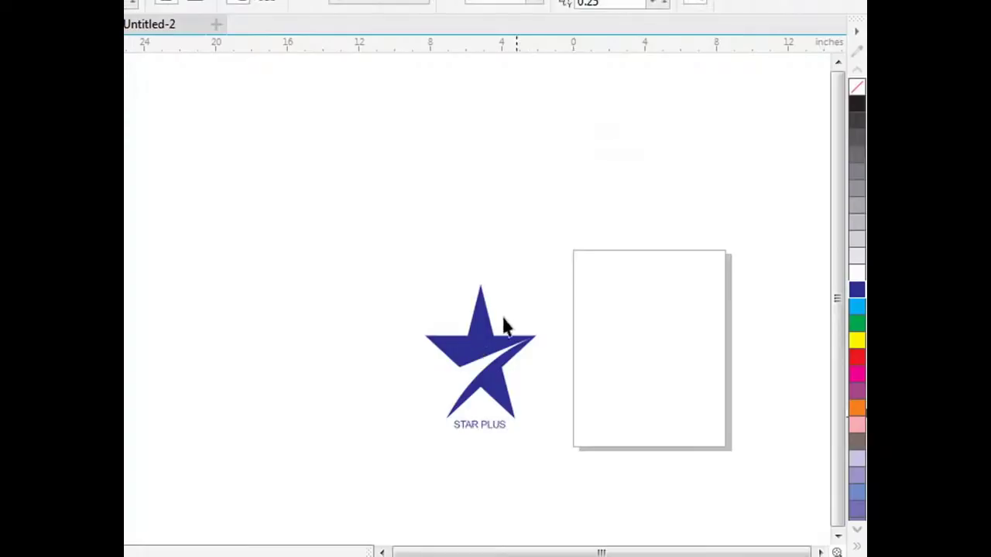
{"action": "left_click_drag", "start_coordinate": [465, 334], "coordinate": [482, 237]}
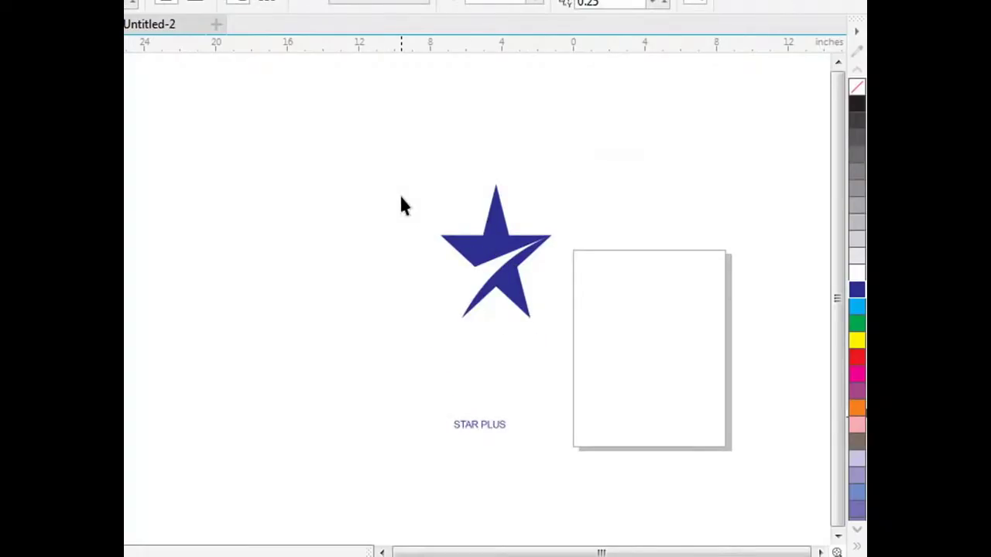
{"action": "key", "text": "ctrl+z"}
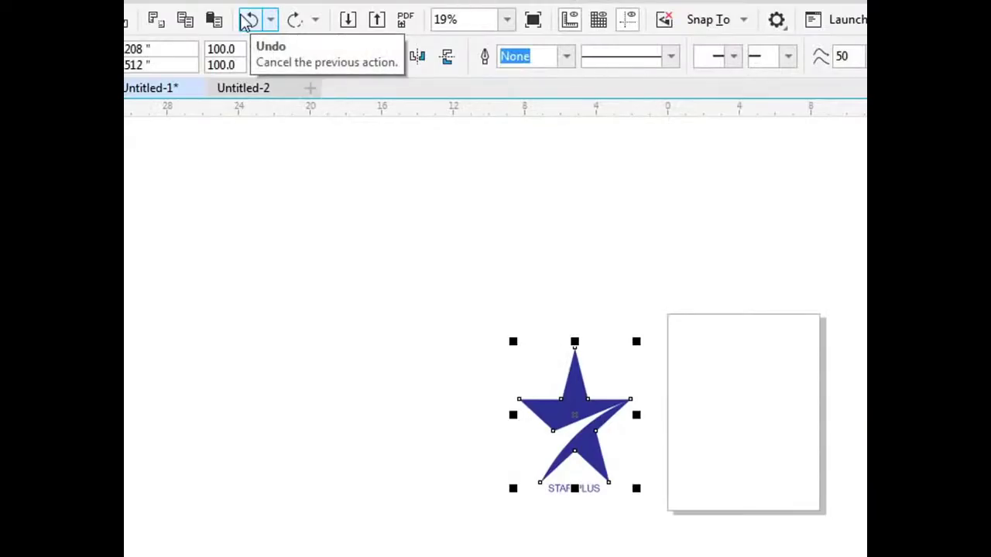
Group the star with the STAR PLUS text and drag the group onto the page
{"action": "left_click_drag", "start_coordinate": [454, 250], "coordinate": [671, 511]}
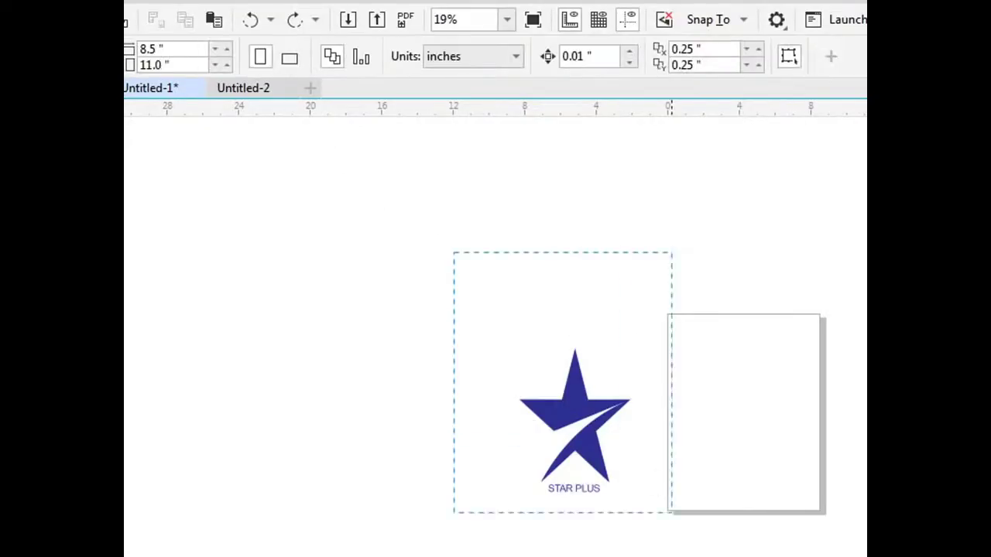
{"action": "right_click", "coordinate": [581, 467]}
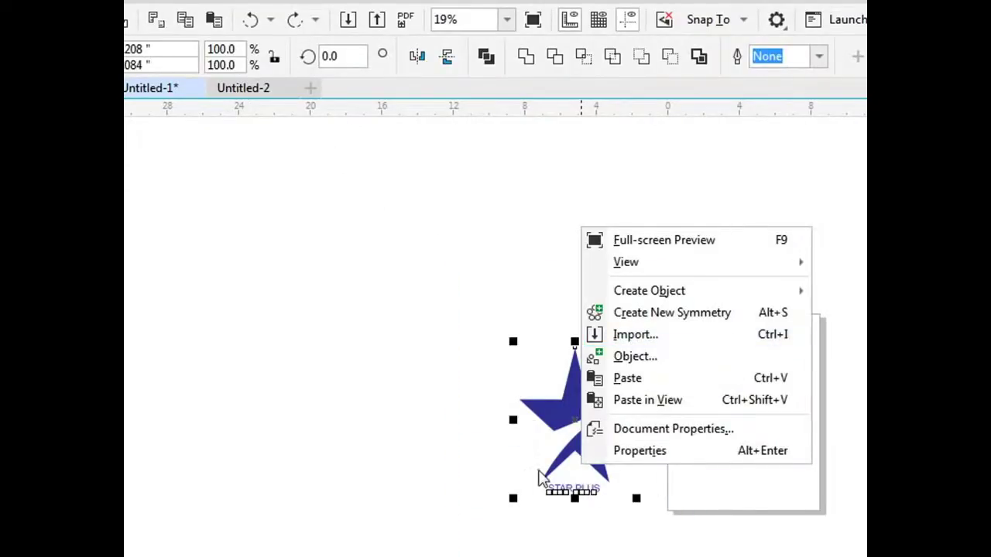
{"action": "key", "text": "Escape"}
{"action": "right_click", "coordinate": [580, 469]}
{"action": "key", "text": "Escape"}
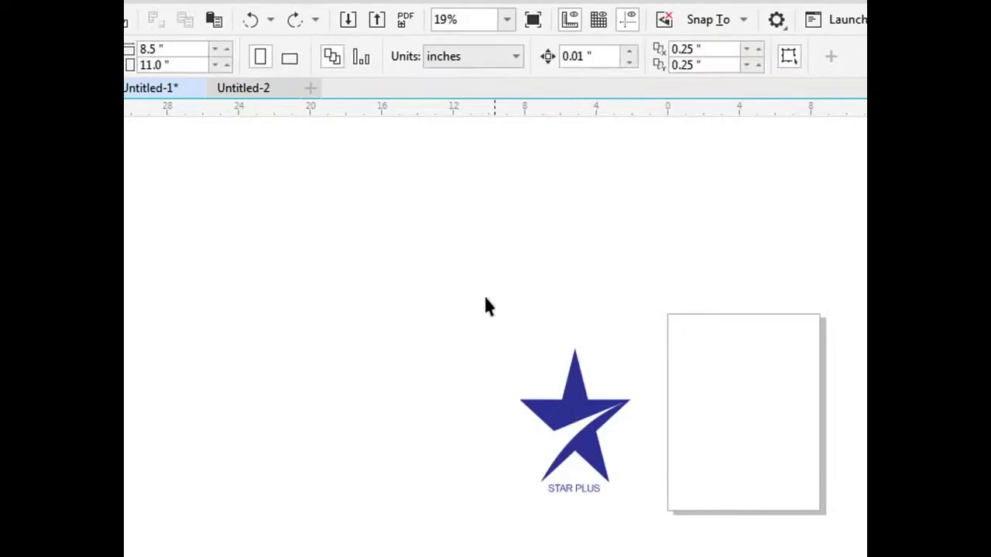
{"action": "left_click_drag", "start_coordinate": [484, 291], "coordinate": [655, 542]}
{"action": "right_click", "coordinate": [584, 445]}
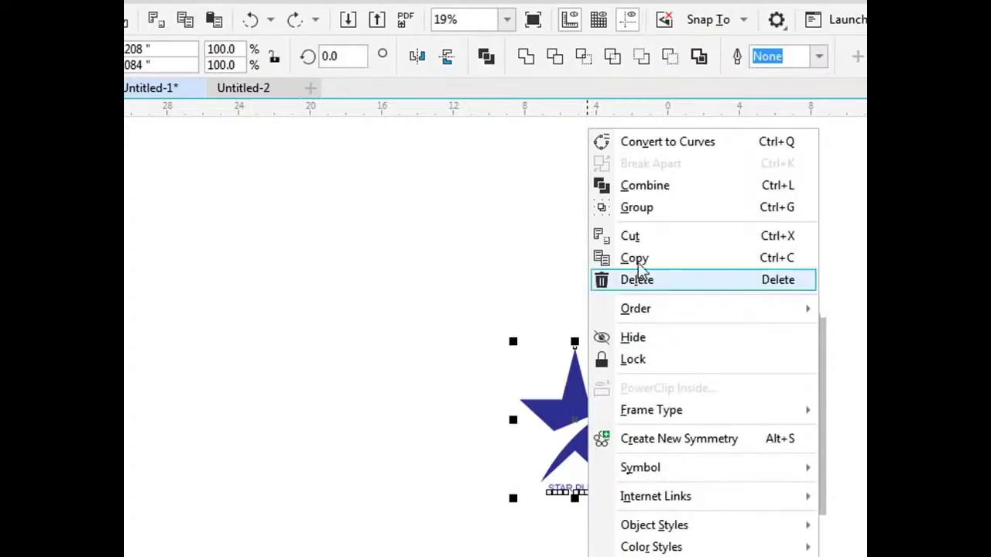
{"action": "left_click", "coordinate": [654, 209]}
{"action": "mouse_move", "coordinate": [608, 433]}
{"action": "left_mouse_down"}
{"action": "mouse_move", "coordinate": [770, 417]}
{"action": "mouse_move", "coordinate": [751, 412]}
{"action": "left_mouse_up"}
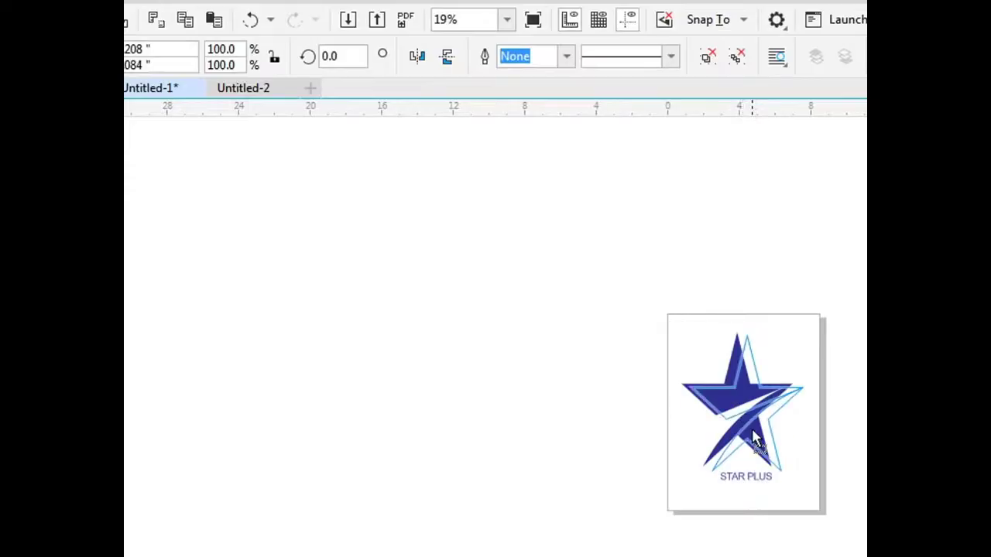
Adjust the zoom, then move the logo group to the left of the page
{"action": "left_click", "coordinate": [554, 312]}
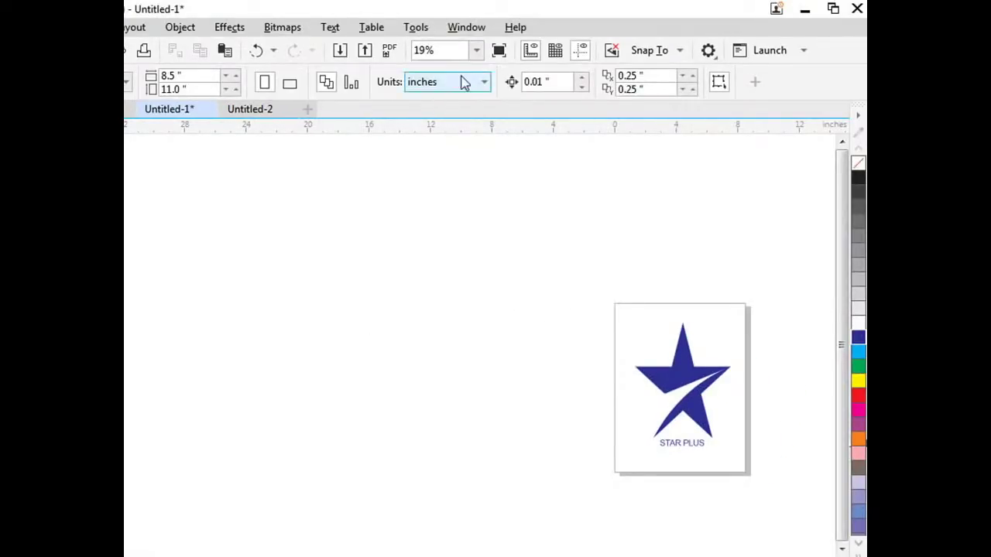
{"action": "left_click", "coordinate": [476, 50]}
{"action": "left_click", "coordinate": [463, 81]}
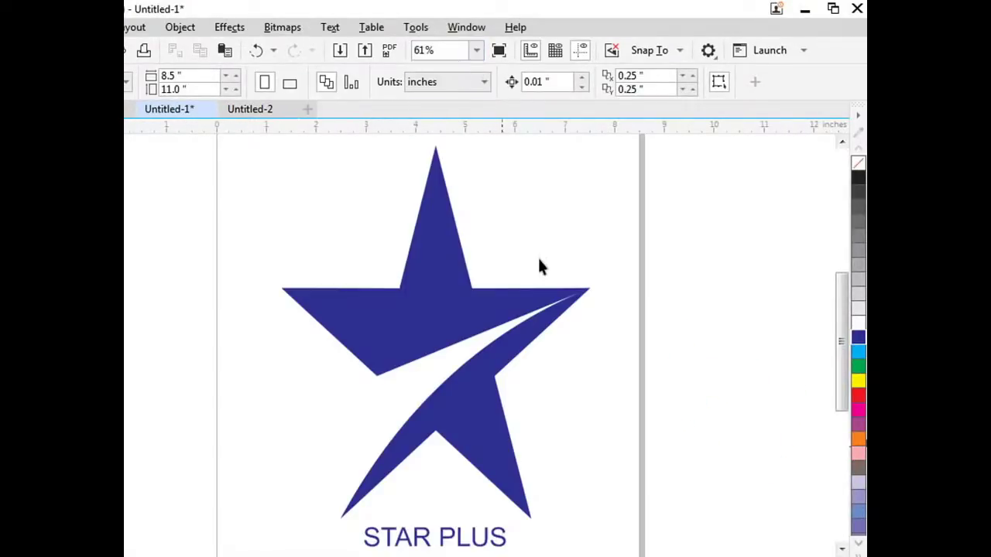
{"action": "left_click", "coordinate": [476, 50]}
{"action": "left_click", "coordinate": [453, 78]}
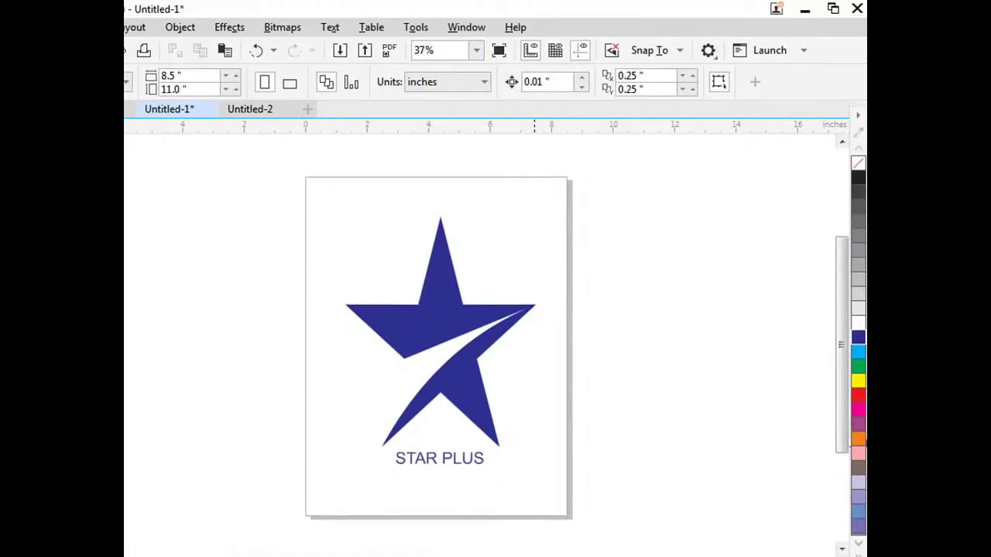
{"action": "left_click_drag", "start_coordinate": [436, 305], "coordinate": [656, 321]}
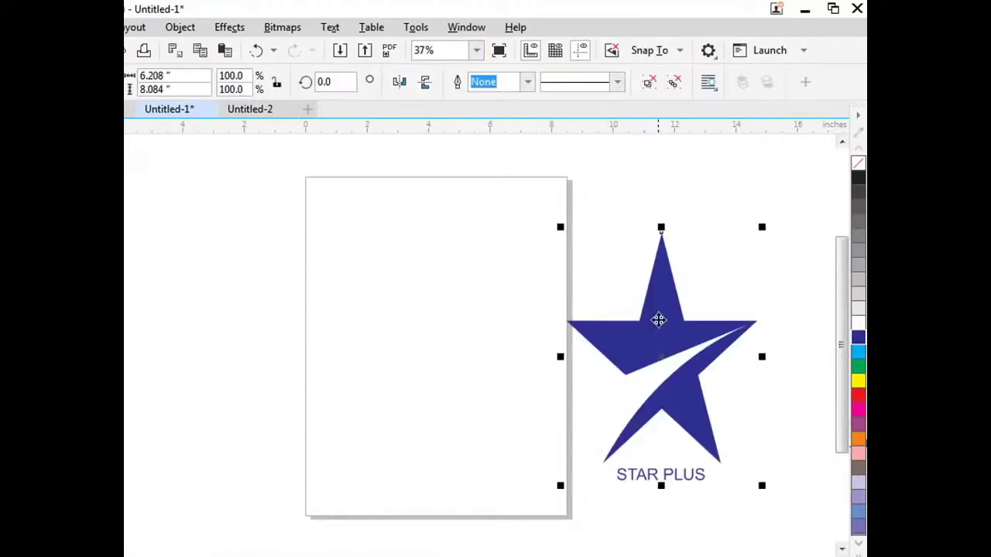
{"action": "scroll", "coordinate": [523, 298], "scroll_direction": "down", "scroll_amount": 5}
{"action": "left_click_drag", "start_coordinate": [540, 296], "coordinate": [418, 320]}
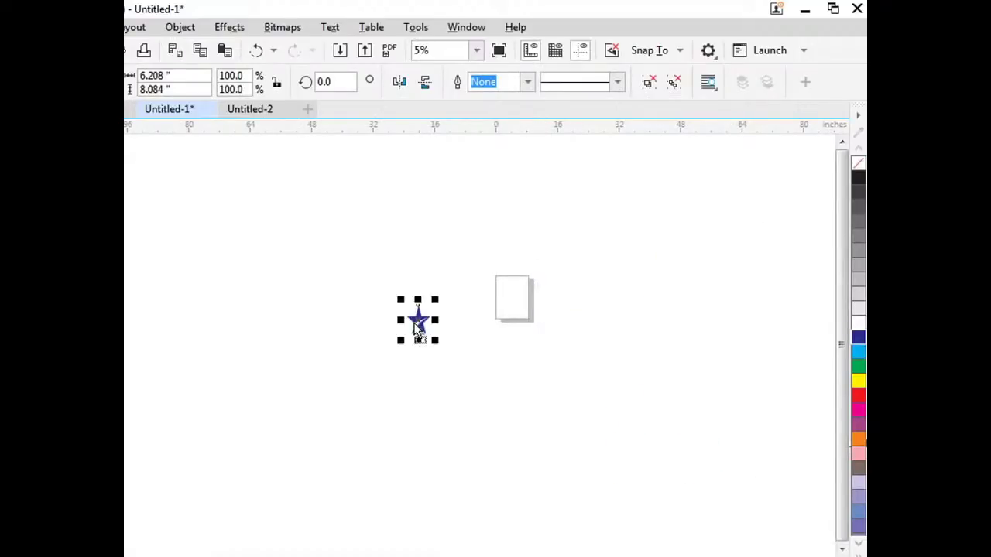
{"action": "left_click", "coordinate": [464, 376]}
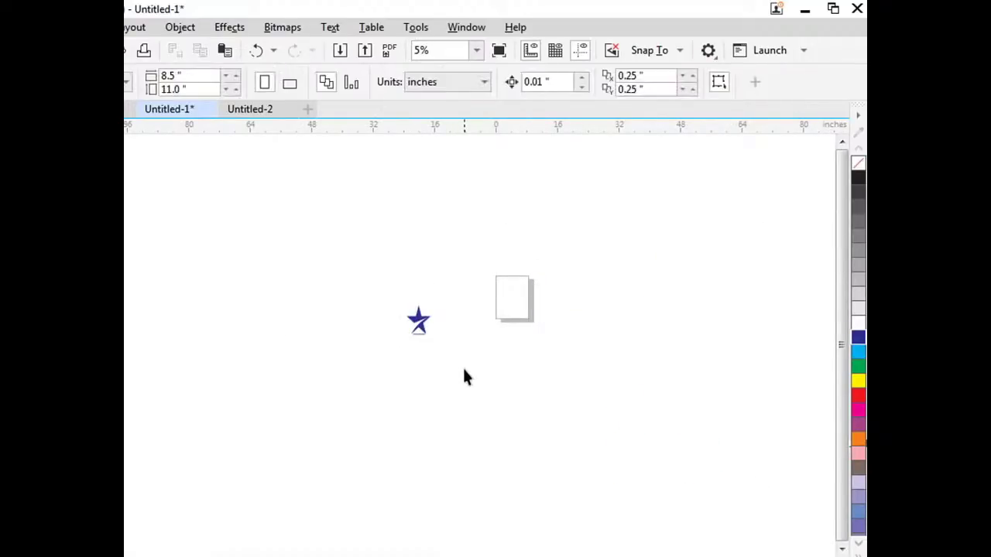
Zoom to the whole page and move the logo back onto it, keeping 61% zoom
{"action": "key", "text": "shift+F4"}
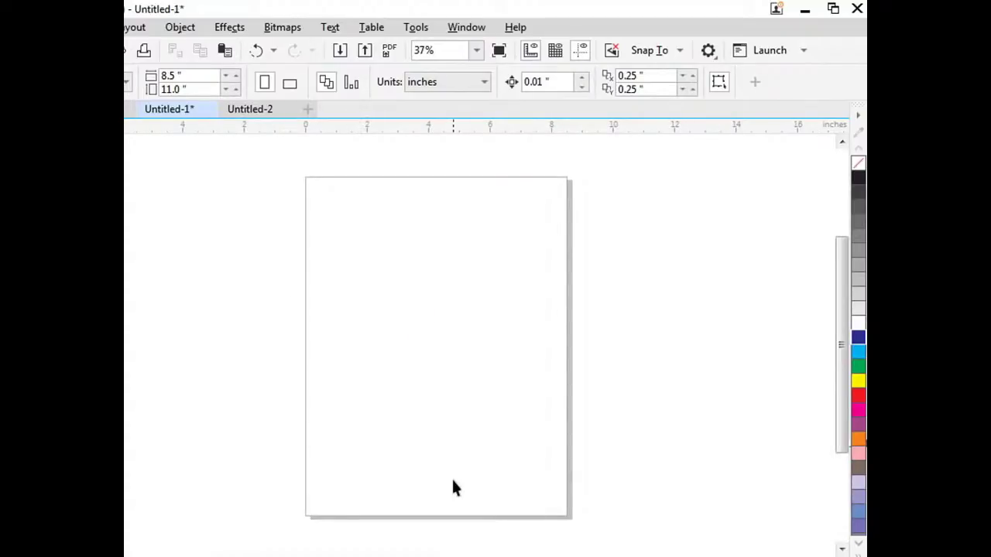
{"action": "scroll", "coordinate": [453, 486], "scroll_direction": "down", "scroll_amount": 2}
{"action": "scroll", "coordinate": [454, 486], "scroll_direction": "down", "scroll_amount": 2}
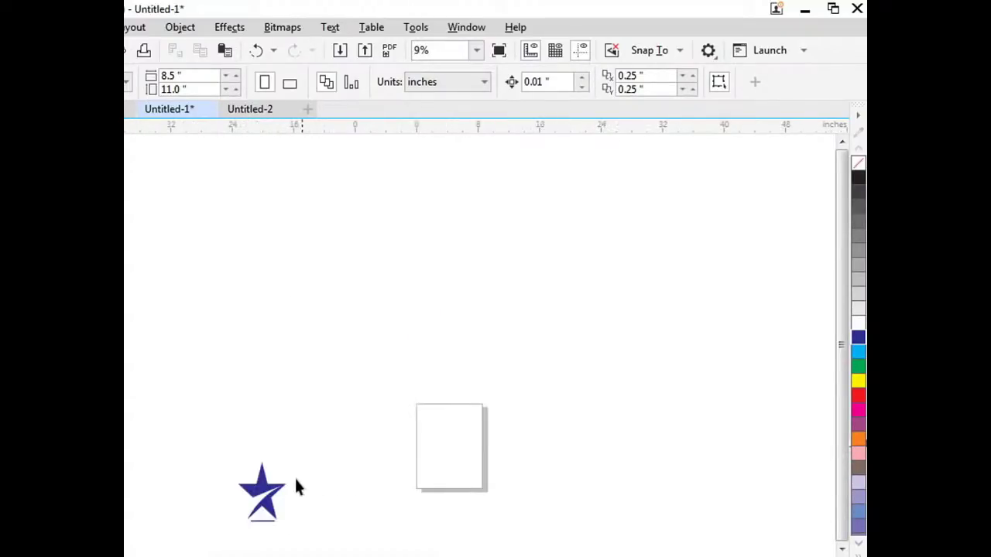
{"action": "left_click_drag", "start_coordinate": [288, 486], "coordinate": [454, 441]}
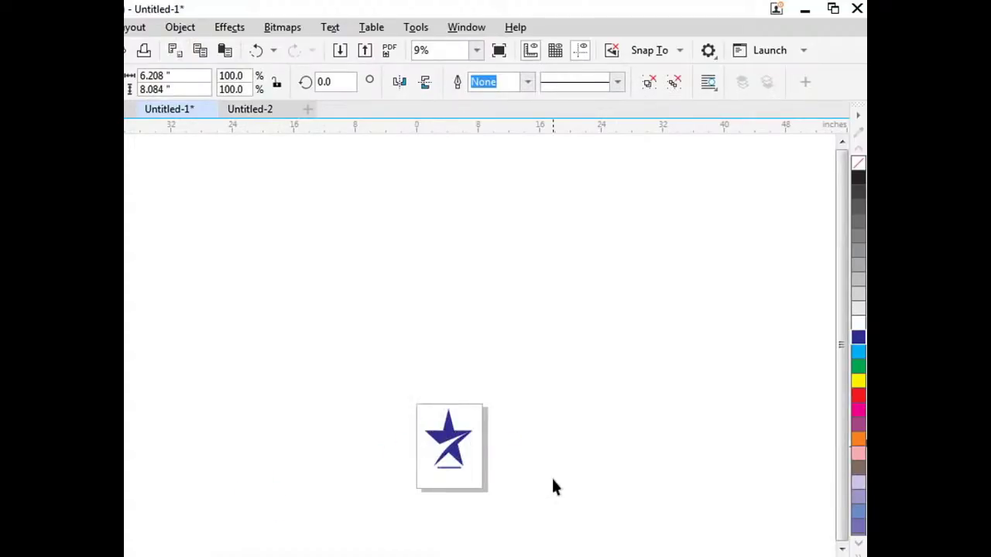
{"action": "left_click", "coordinate": [552, 476]}
{"action": "left_click", "coordinate": [476, 50]}
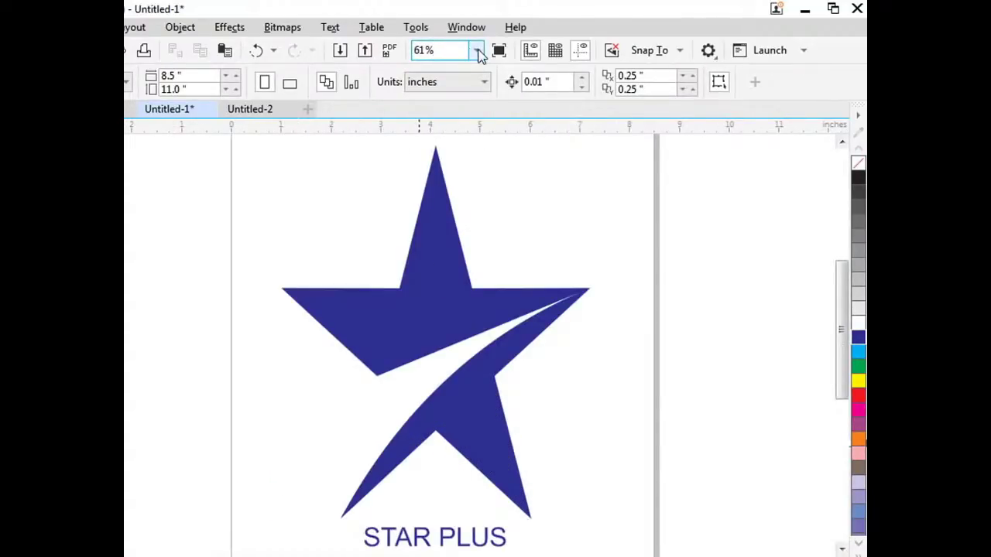
{"action": "left_click", "coordinate": [477, 51]}
{"action": "left_click", "coordinate": [463, 69]}
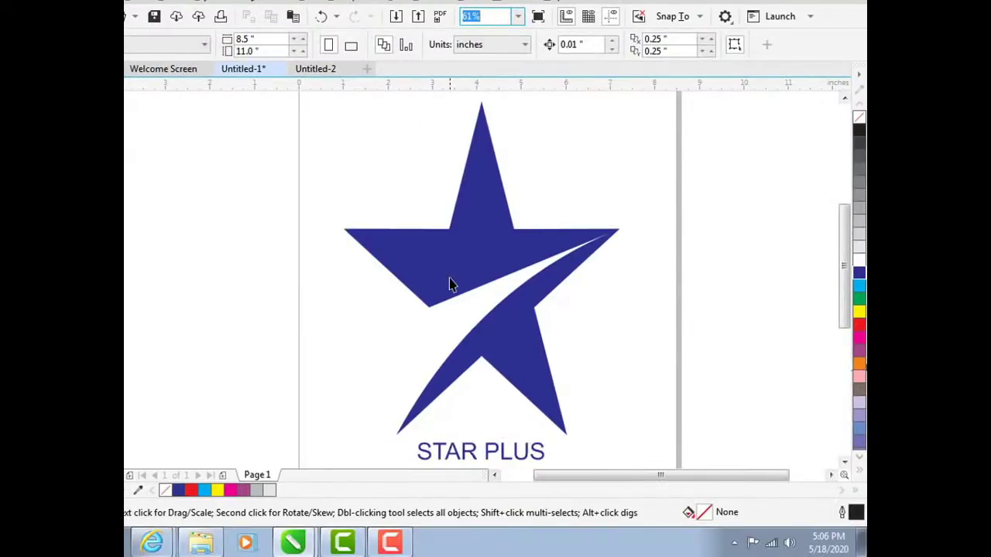
Zoom to fit the selected logo group
{"action": "left_click", "coordinate": [451, 284]}
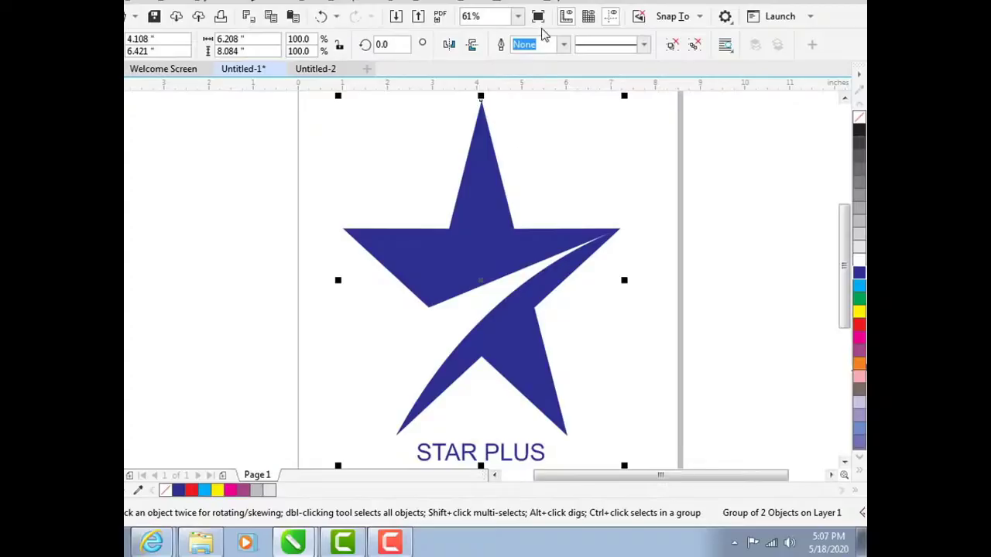
{"action": "left_click", "coordinate": [517, 17]}
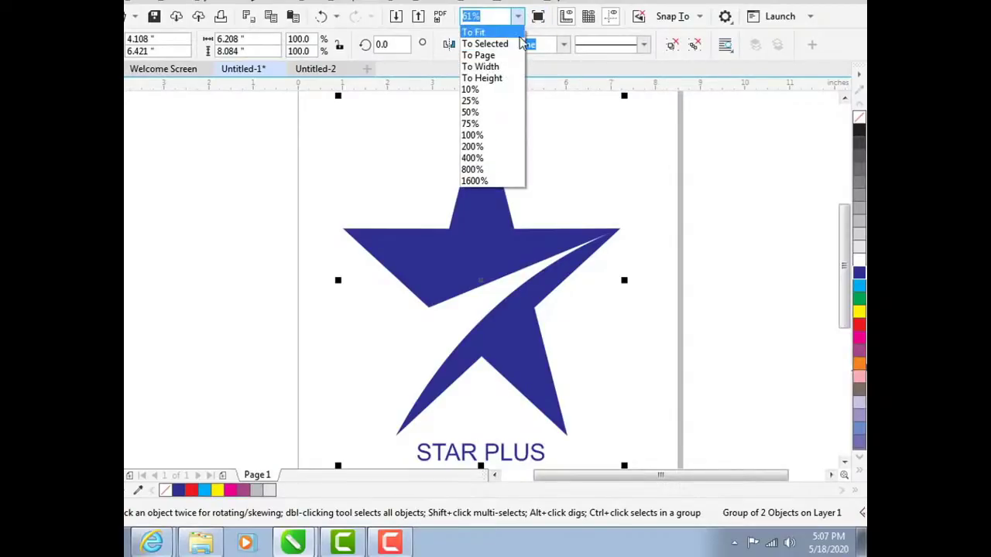
{"action": "left_click", "coordinate": [520, 44]}
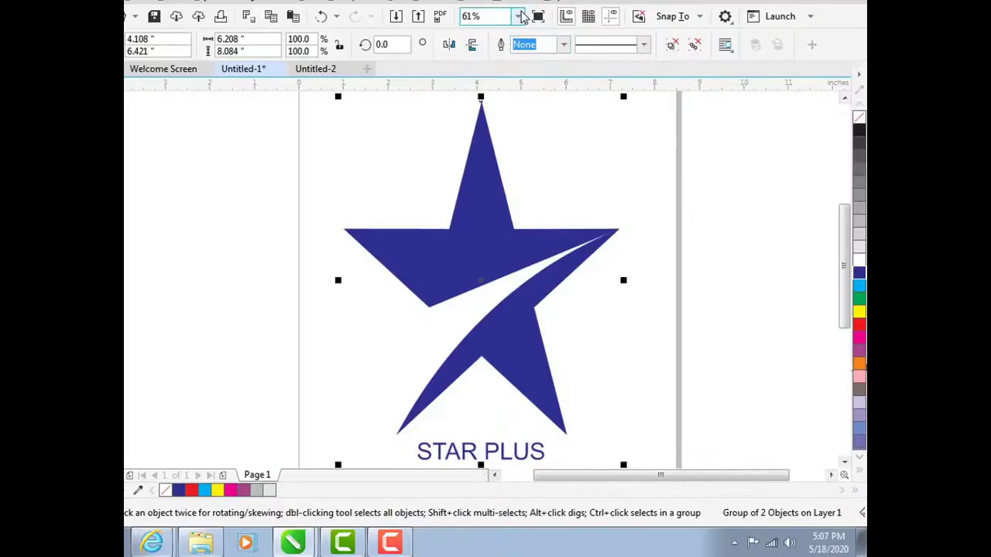
{"action": "left_click", "coordinate": [517, 16]}
{"action": "left_click", "coordinate": [503, 46]}
{"action": "left_click", "coordinate": [751, 321]}
{"action": "left_click", "coordinate": [538, 259]}
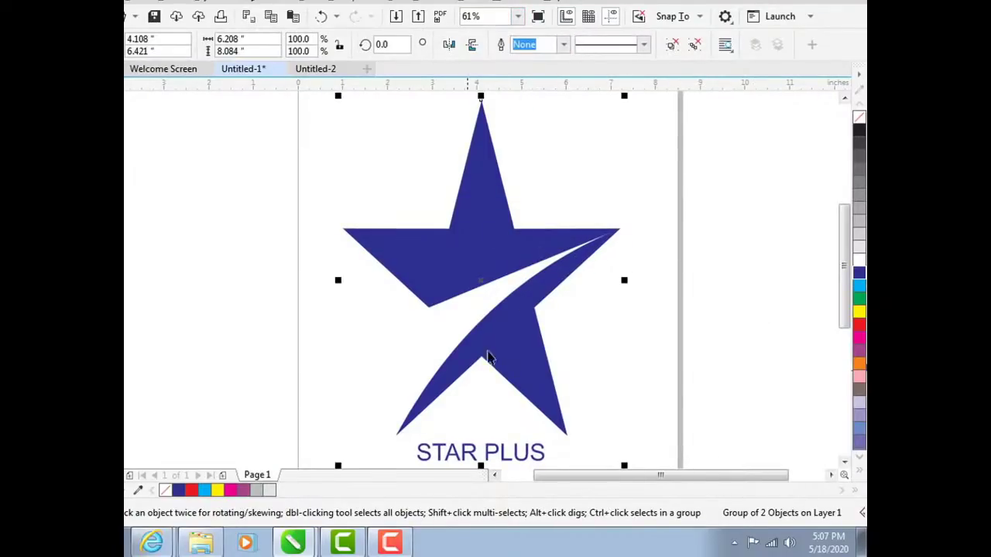
{"action": "left_click", "coordinate": [518, 16]}
{"action": "left_click", "coordinate": [511, 44]}
{"action": "left_click", "coordinate": [700, 103]}
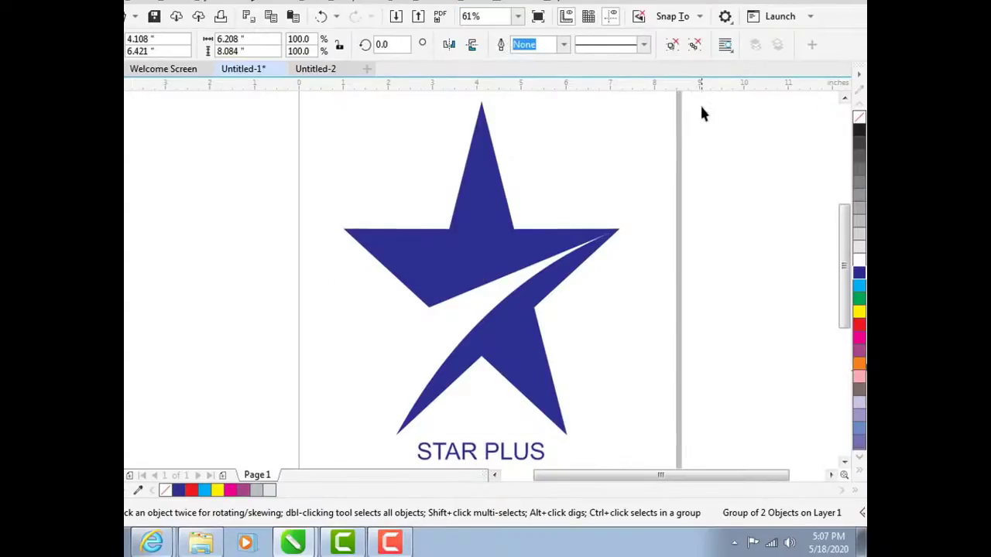
Ungroup the star and text, then zoom in on STAR PLUS and back out
{"action": "left_click", "coordinate": [510, 459]}
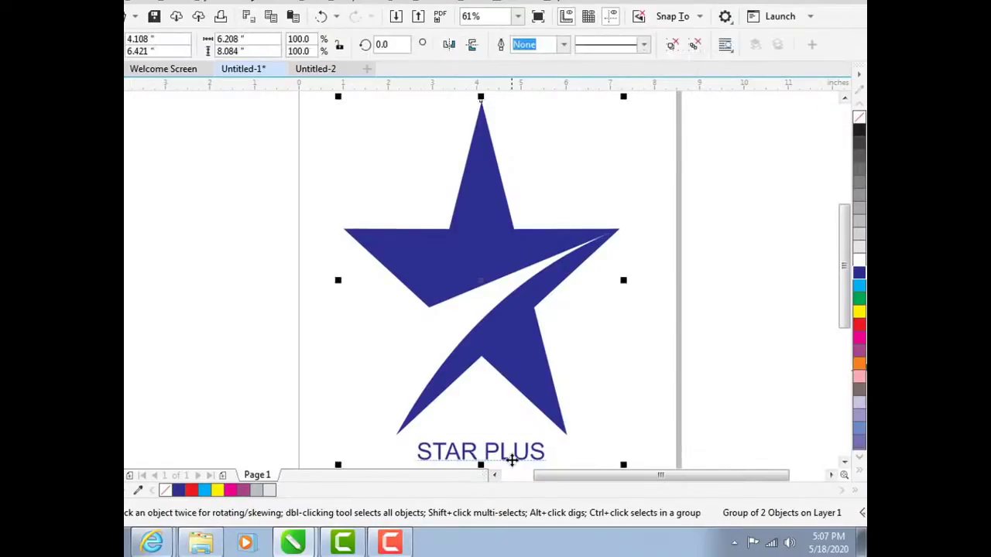
{"action": "right_click", "coordinate": [511, 463]}
{"action": "left_click", "coordinate": [567, 58]}
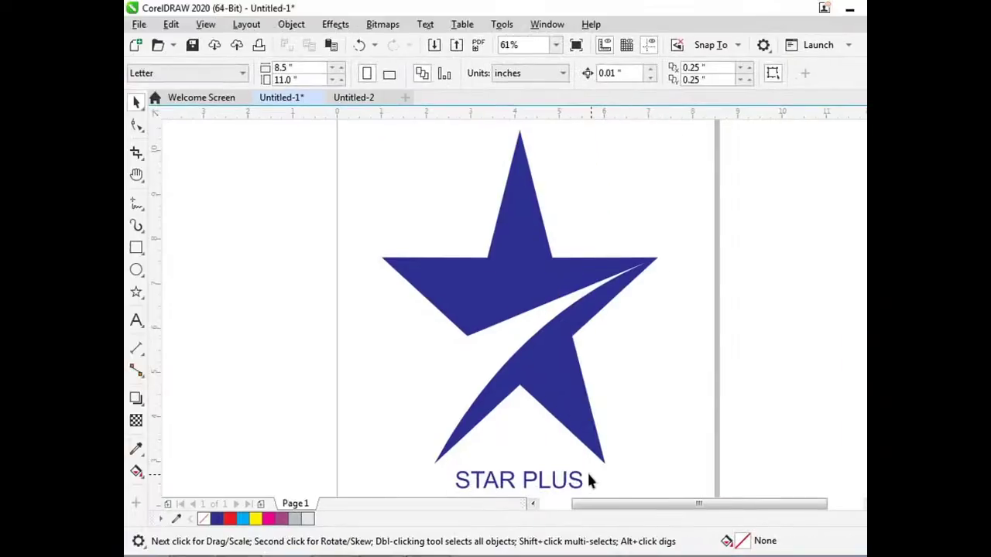
{"action": "left_click", "coordinate": [570, 481]}
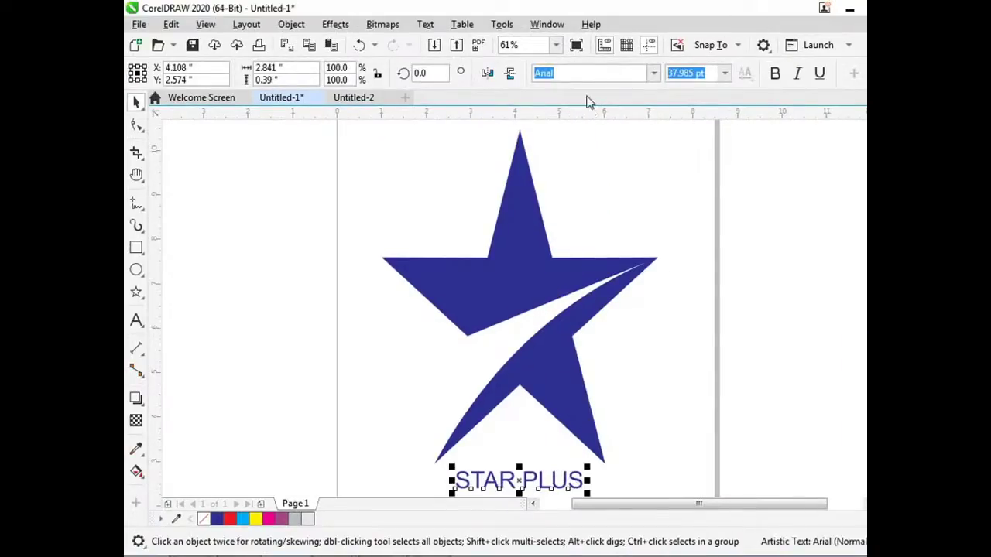
{"action": "left_click", "coordinate": [556, 45]}
{"action": "left_click", "coordinate": [536, 74]}
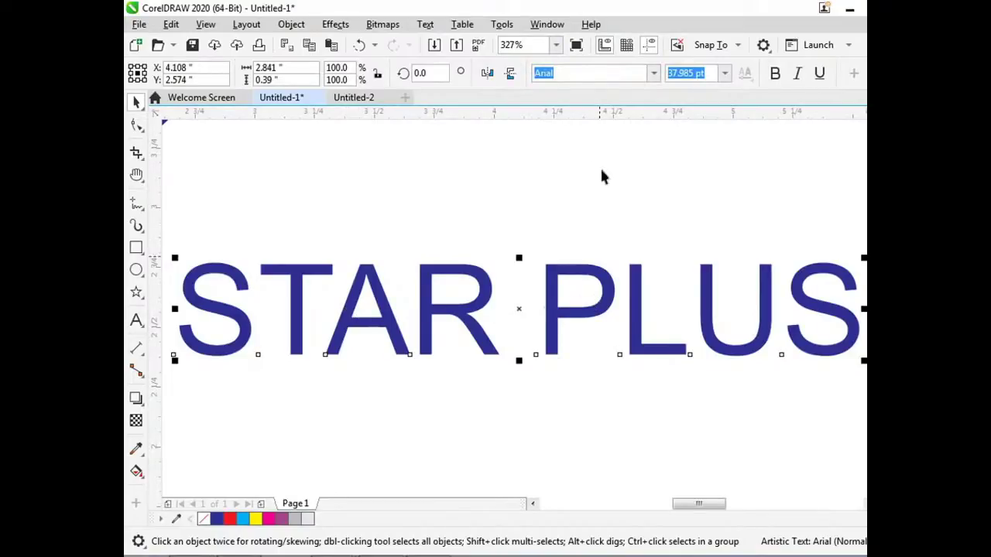
{"action": "left_click", "coordinate": [555, 45]}
{"action": "left_click", "coordinate": [515, 61]}
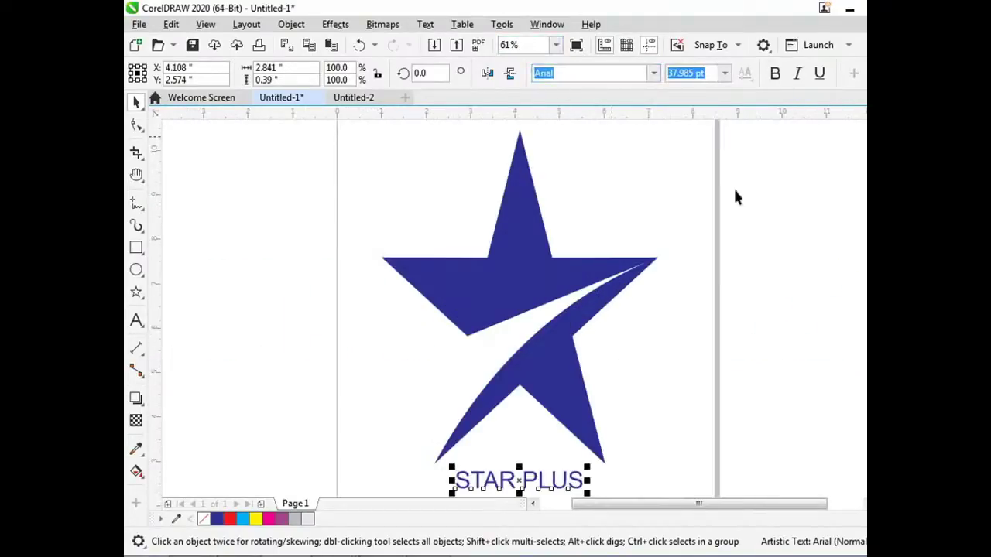
{"action": "left_click", "coordinate": [777, 195]}
{"action": "left_click", "coordinate": [551, 44]}
{"action": "left_click", "coordinate": [556, 45]}
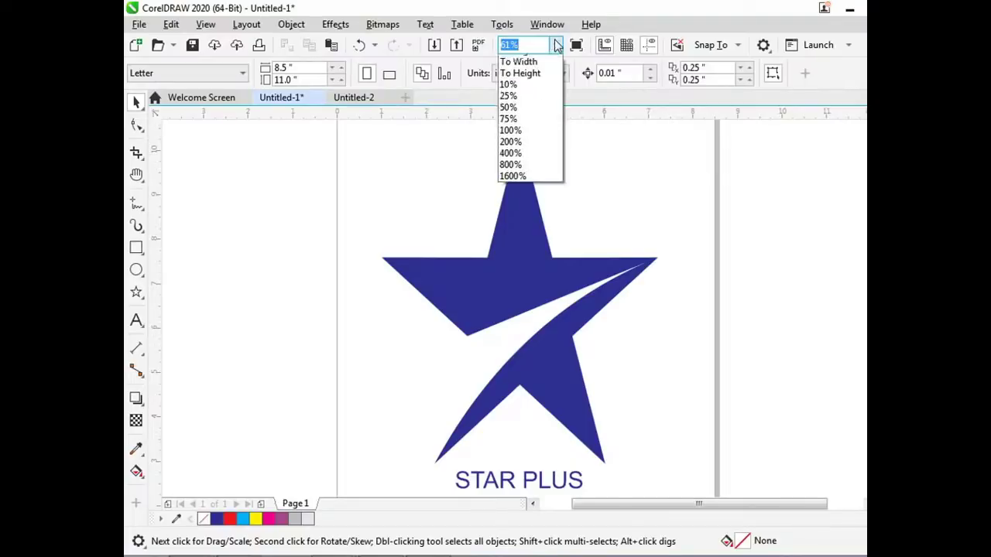
Zoom out to the whole page, then bring up the File menu
{"action": "left_click", "coordinate": [520, 68]}
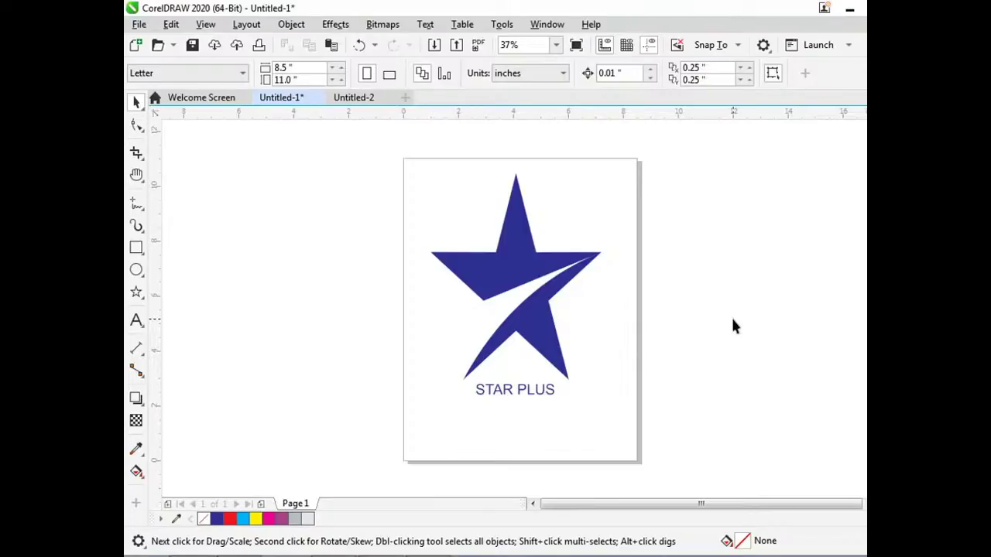
{"action": "left_click", "coordinate": [140, 25]}
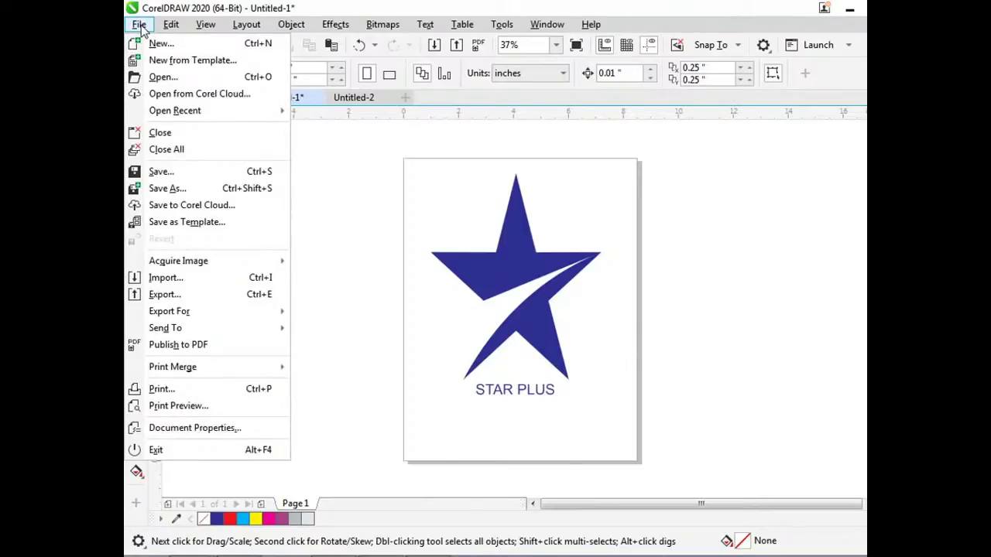
Start an export with PDF as the file type, then cancel the Export dialog
{"action": "left_click", "coordinate": [178, 295]}
{"action": "left_click", "coordinate": [394, 366]}
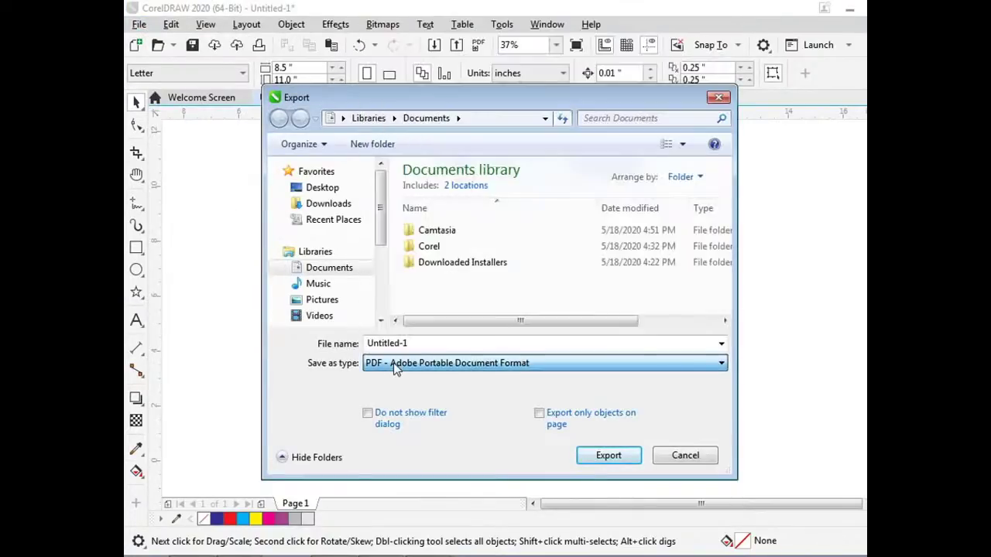
{"action": "left_click", "coordinate": [394, 365]}
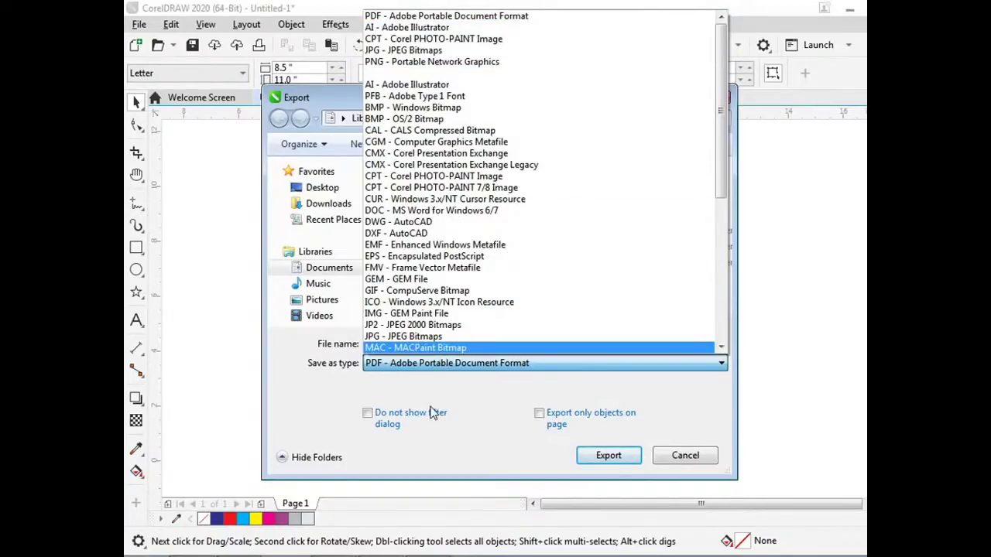
{"action": "left_click", "coordinate": [418, 16]}
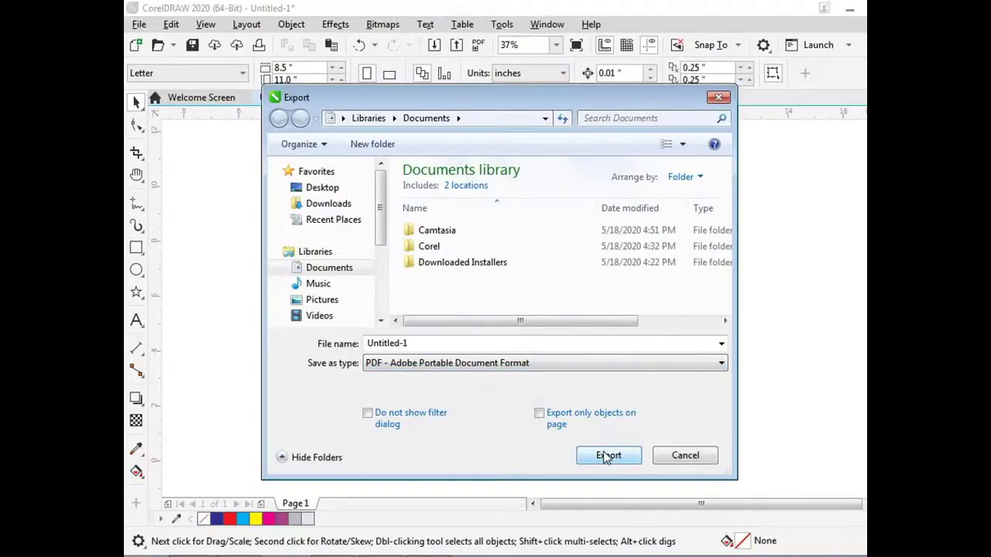
{"action": "left_click", "coordinate": [682, 455]}
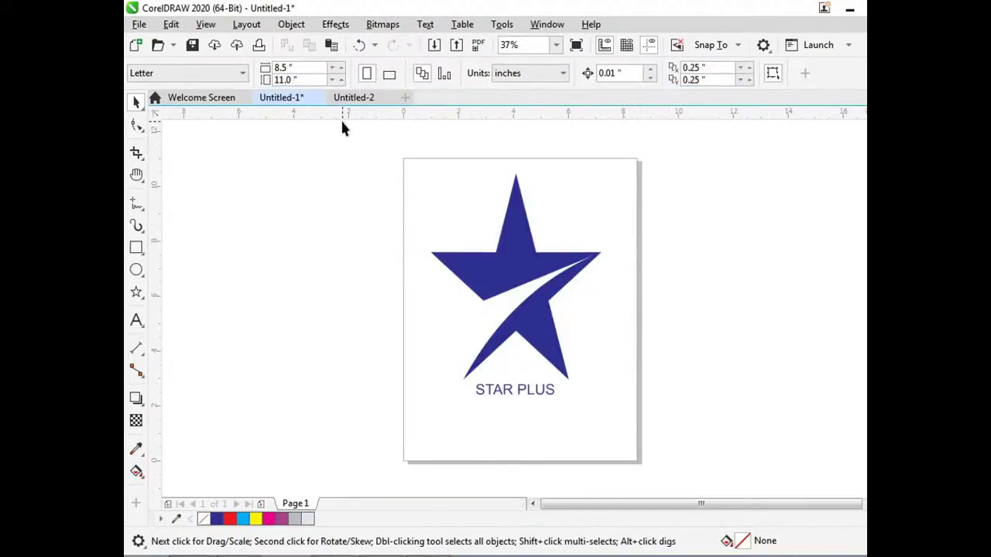
Insert a new page after Page 1 and copy the star logo from Page 1
{"action": "right_click", "coordinate": [300, 504]}
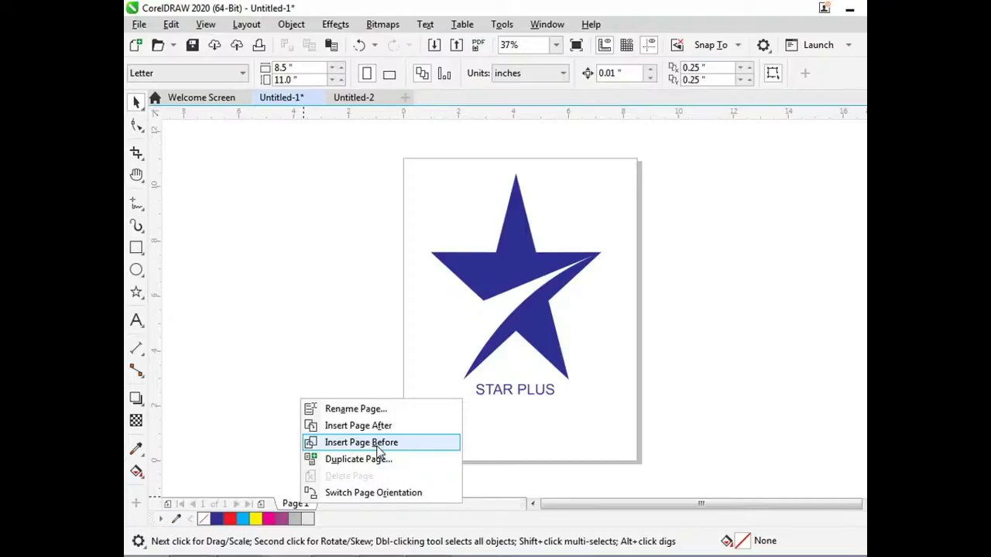
{"action": "left_click", "coordinate": [358, 425]}
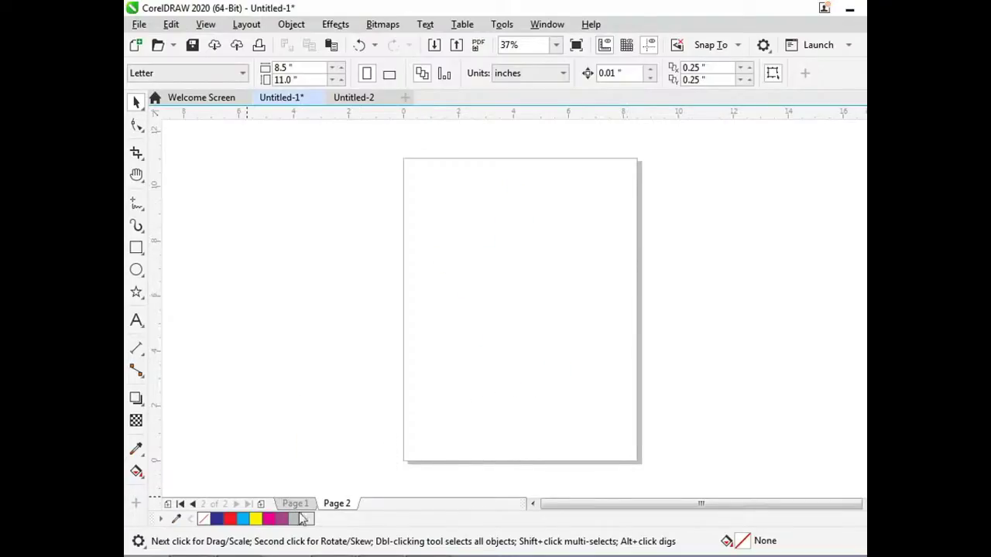
{"action": "left_click", "coordinate": [300, 507]}
{"action": "left_click_drag", "start_coordinate": [562, 223], "coordinate": [654, 476]}
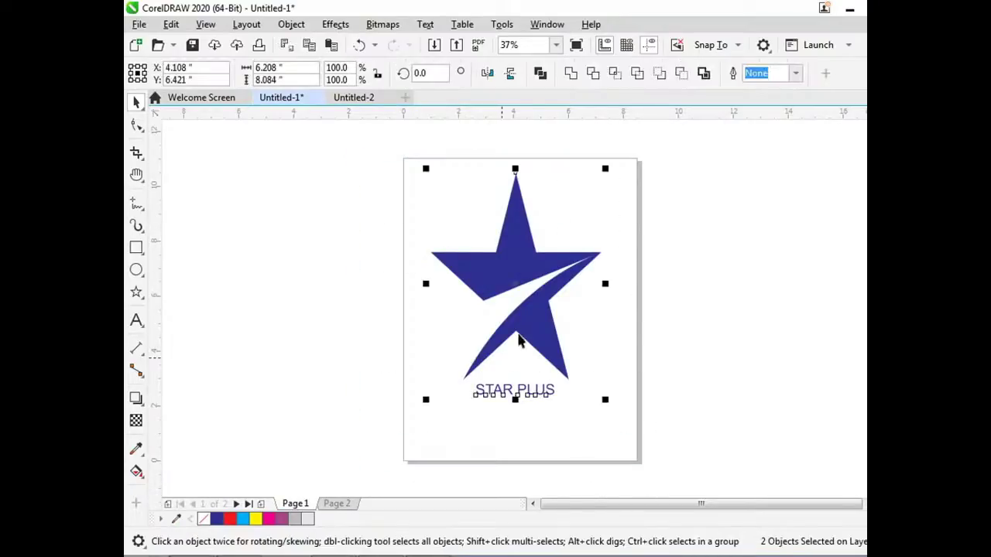
{"action": "right_click", "coordinate": [534, 308]}
{"action": "left_click", "coordinate": [604, 228]}
Paste the logo onto Page 2, nudge it left, and return to Page 1
{"action": "left_click", "coordinate": [341, 504]}
{"action": "right_click", "coordinate": [360, 233]}
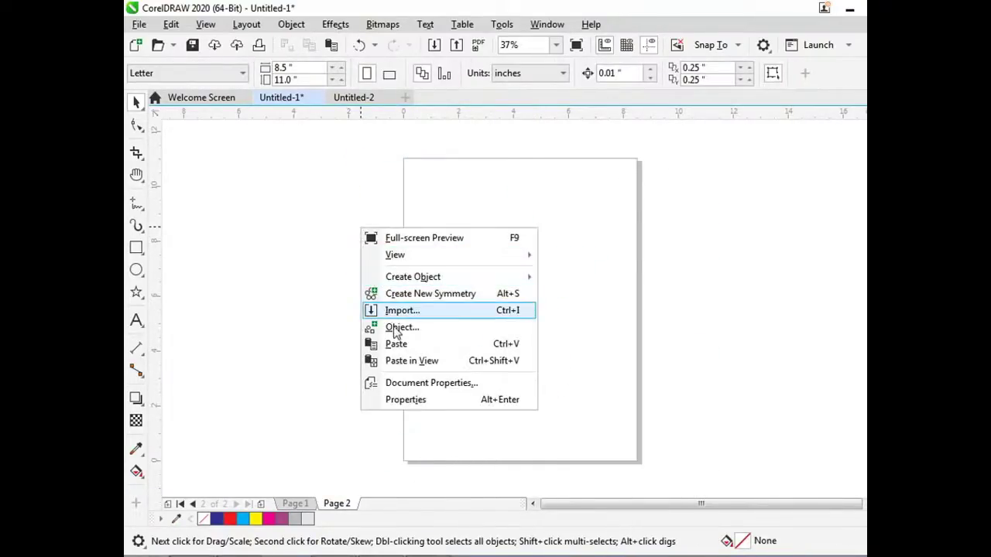
{"action": "left_click", "coordinate": [373, 340]}
{"action": "left_click_drag", "start_coordinate": [359, 155], "coordinate": [591, 416]}
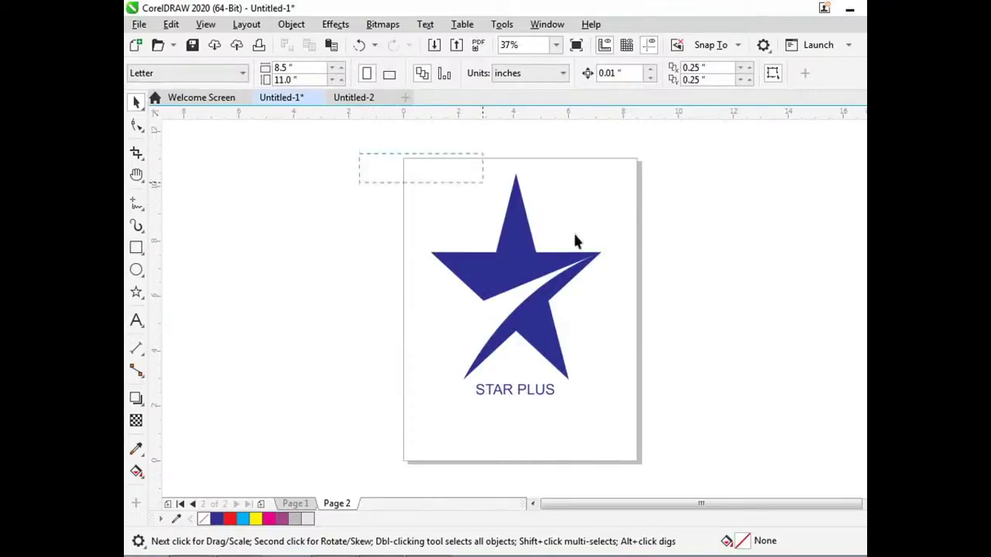
{"action": "left_click_drag", "start_coordinate": [547, 342], "coordinate": [490, 360]}
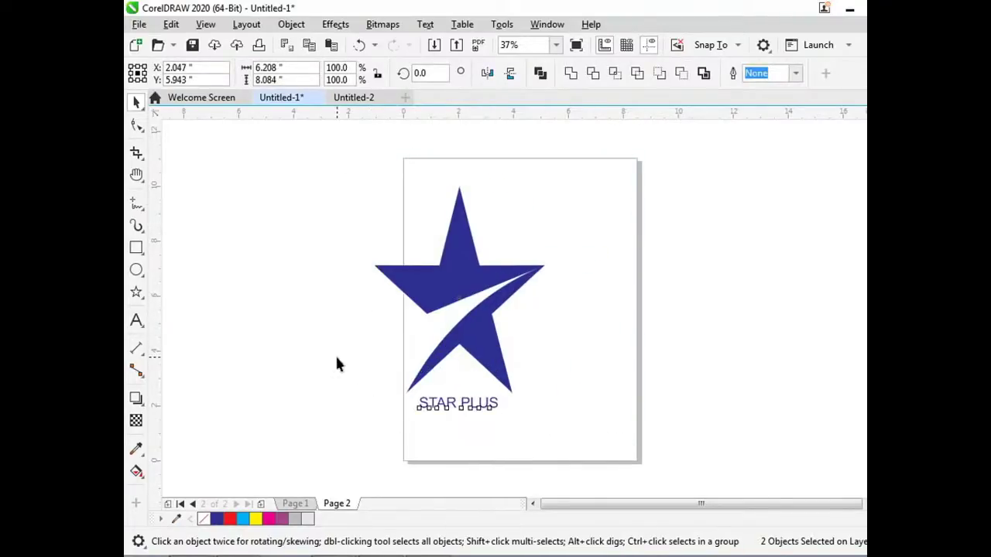
{"action": "left_click", "coordinate": [295, 504]}
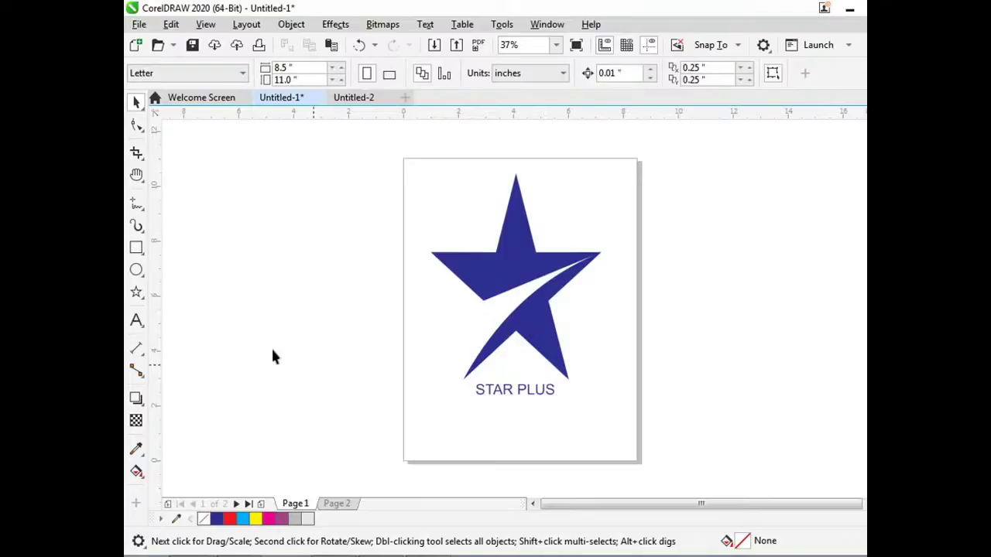
Export the drawing to the Desktop as PDF 'COREL 1', accepting the PDF settings
{"action": "left_click", "coordinate": [138, 24]}
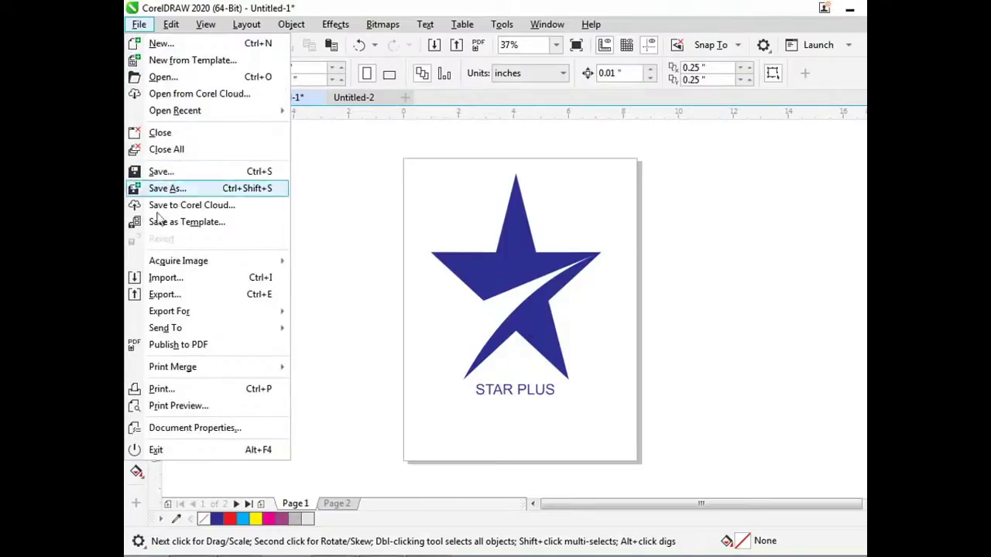
{"action": "left_click", "coordinate": [169, 292]}
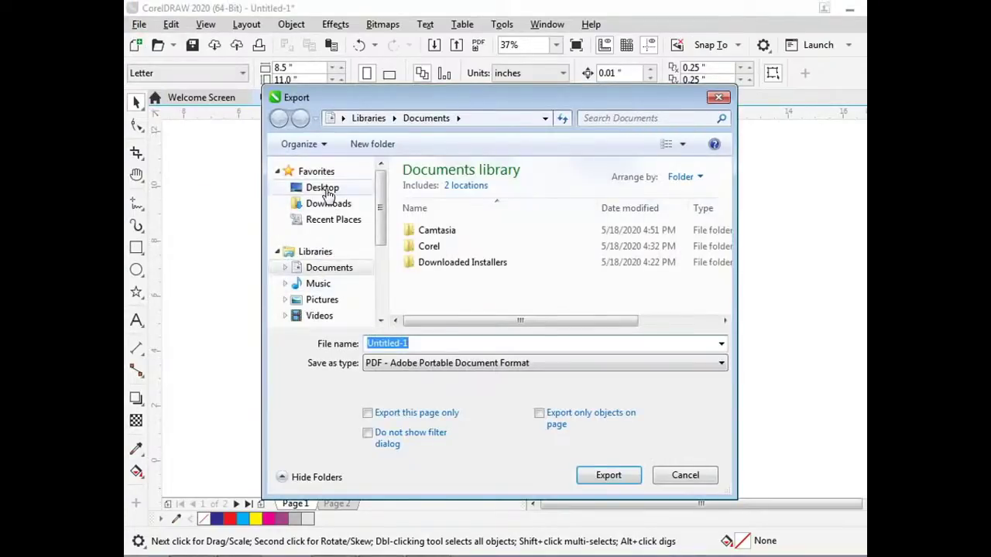
{"action": "left_click", "coordinate": [320, 188]}
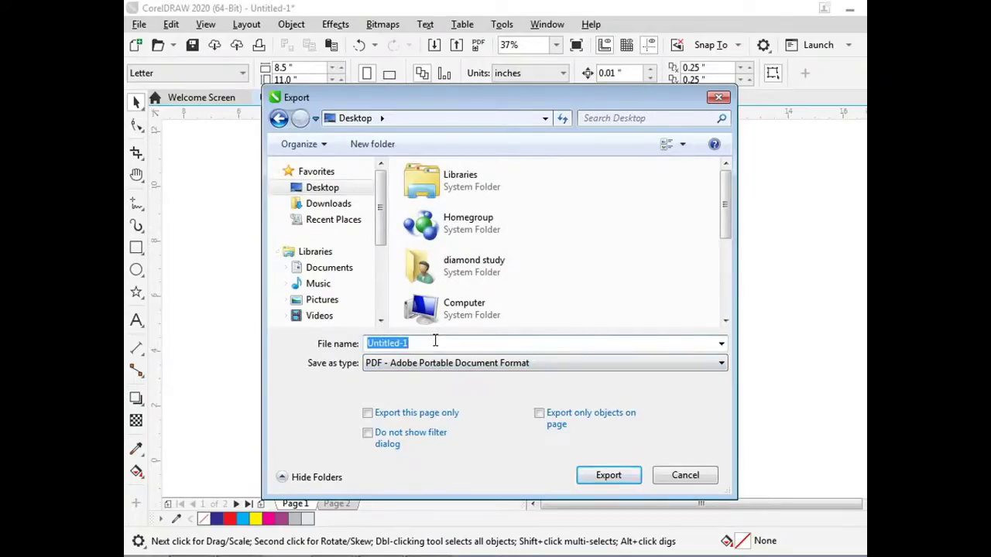
{"action": "type", "text": "COREL"}
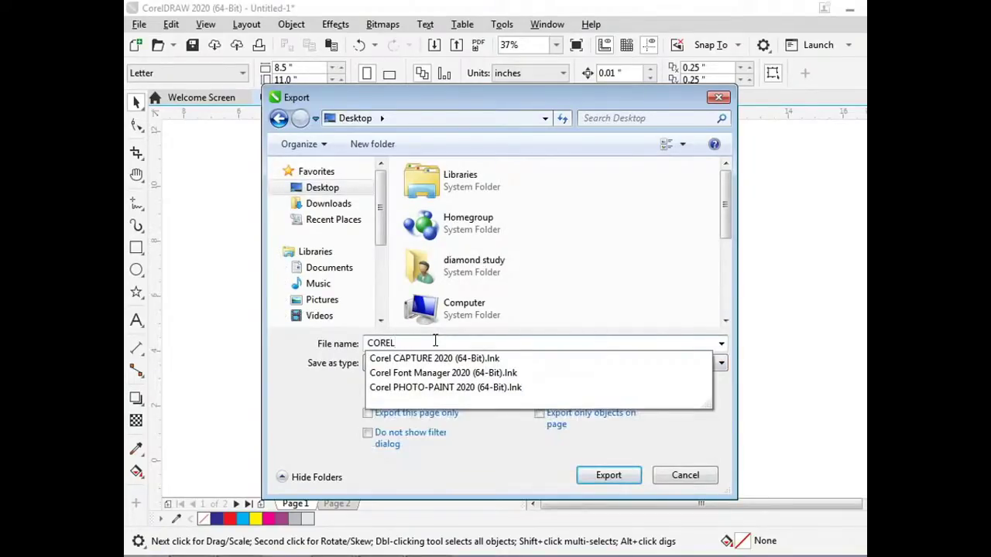
{"action": "type", "text": " 1"}
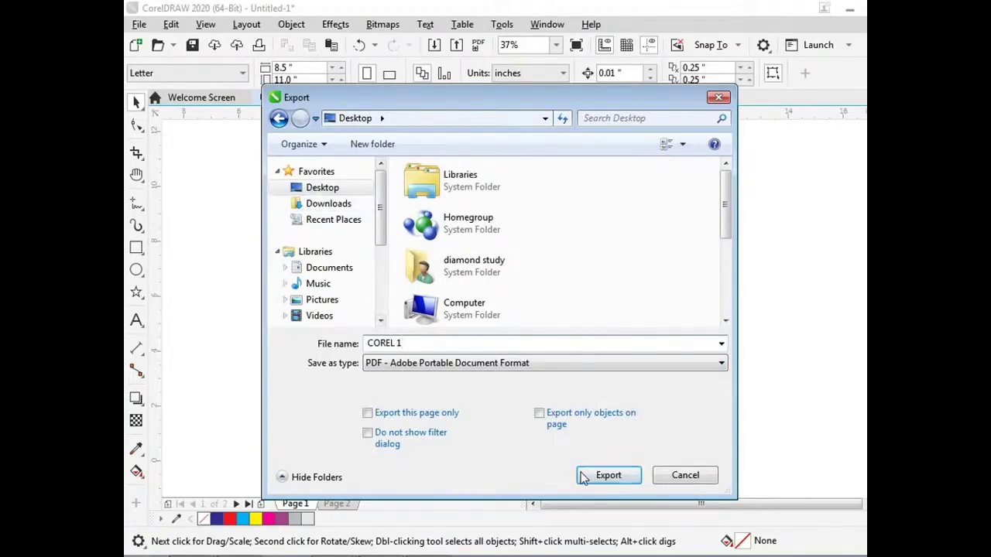
{"action": "left_click", "coordinate": [592, 476]}
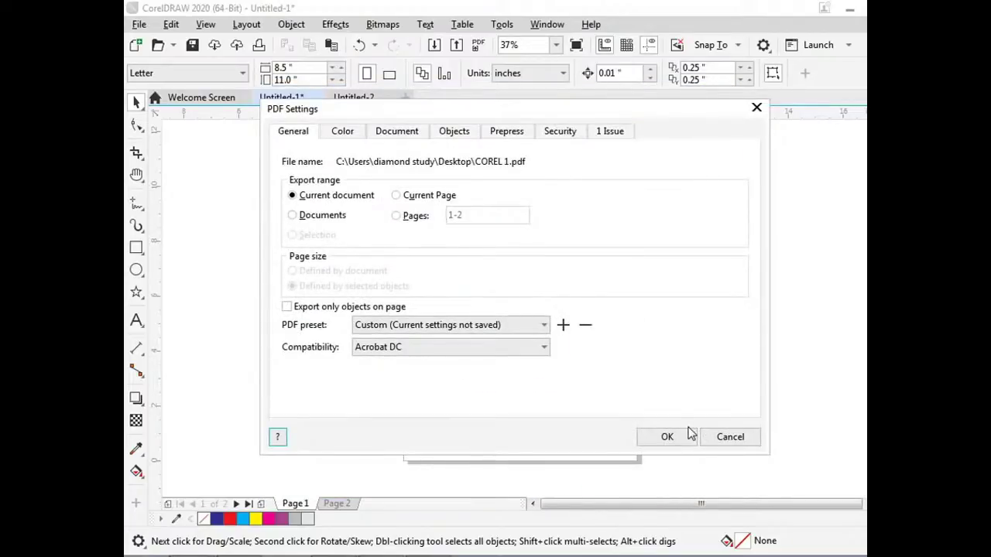
{"action": "left_click", "coordinate": [683, 438]}
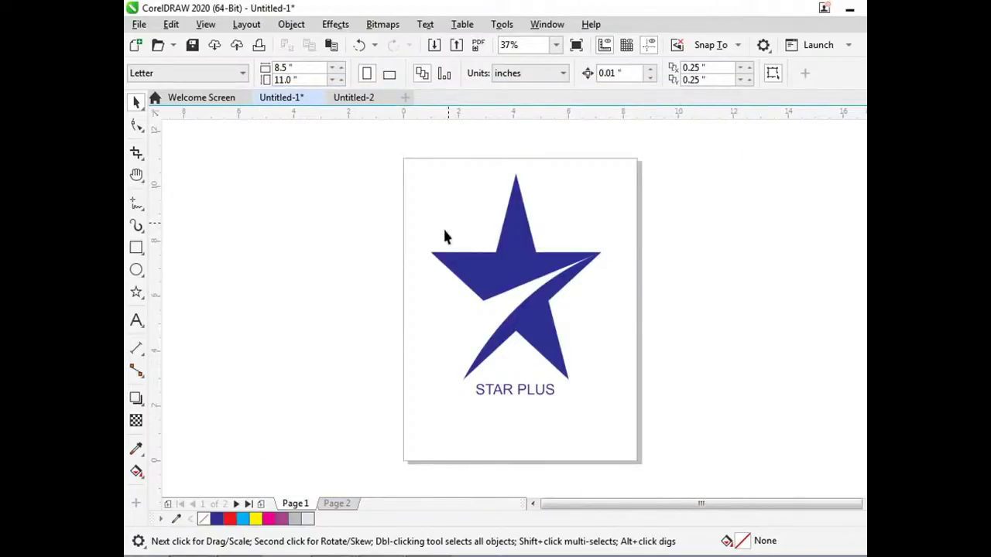
{"action": "left_click", "coordinate": [445, 254]}
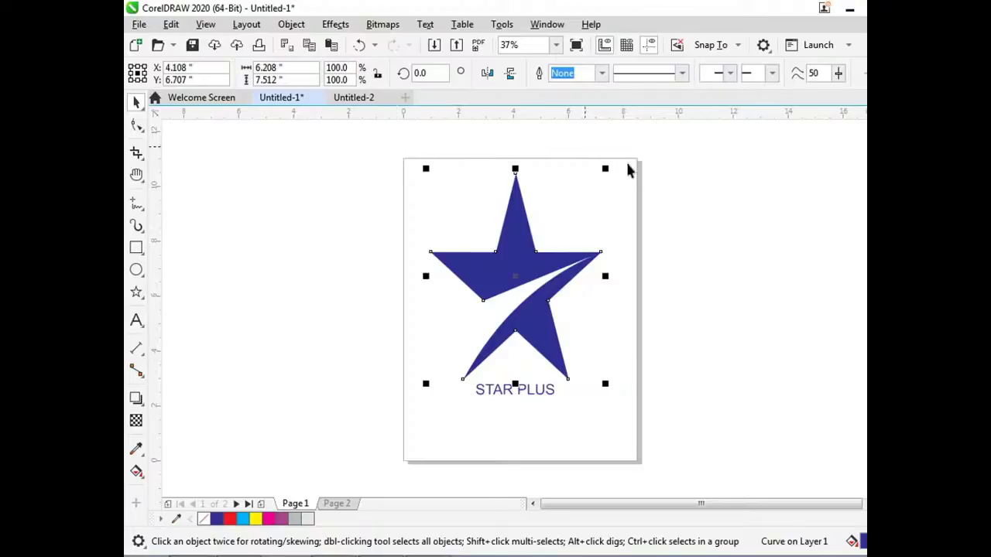
Switch to Page 2 and zoom and pan to inspect the copied star logo
{"action": "left_click", "coordinate": [612, 336]}
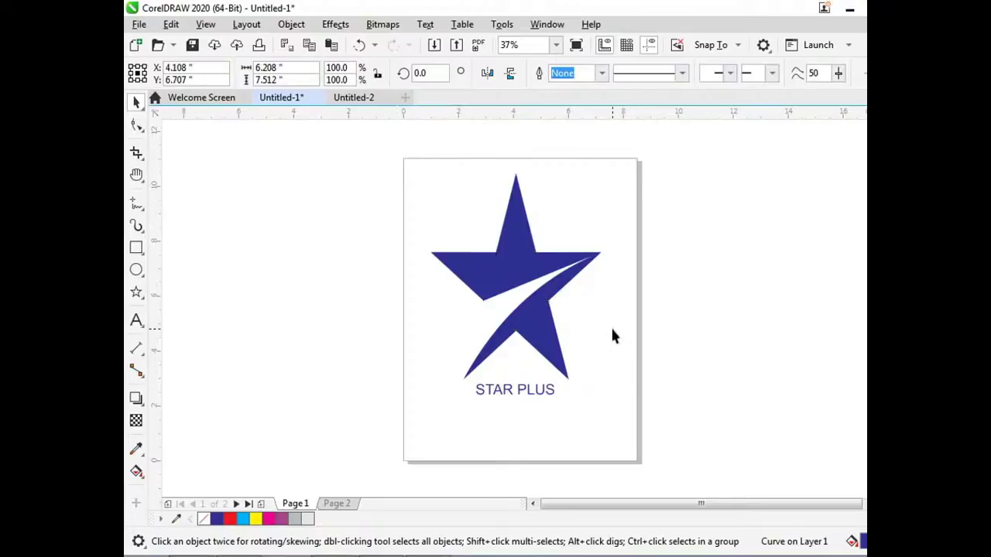
{"action": "left_click", "coordinate": [341, 505]}
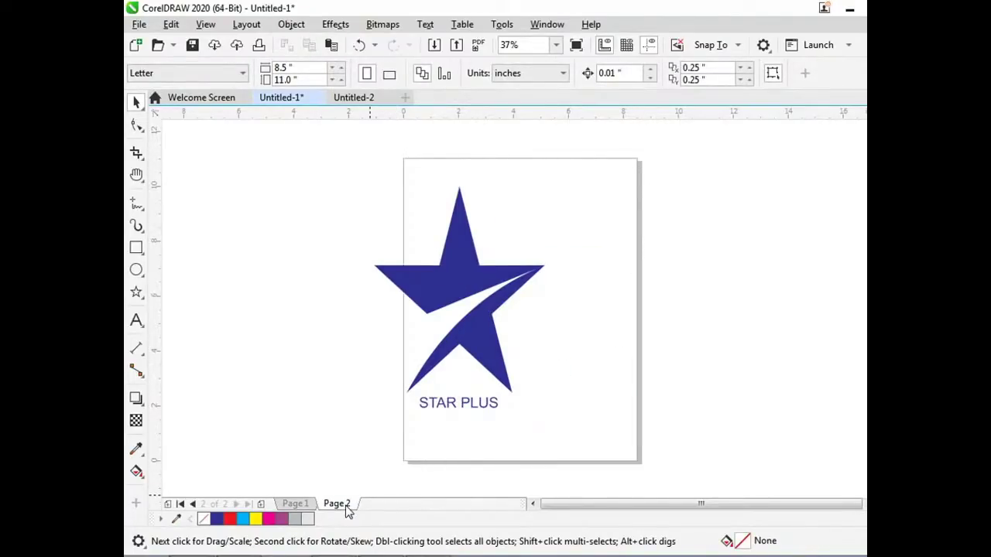
{"action": "left_click", "coordinate": [421, 294]}
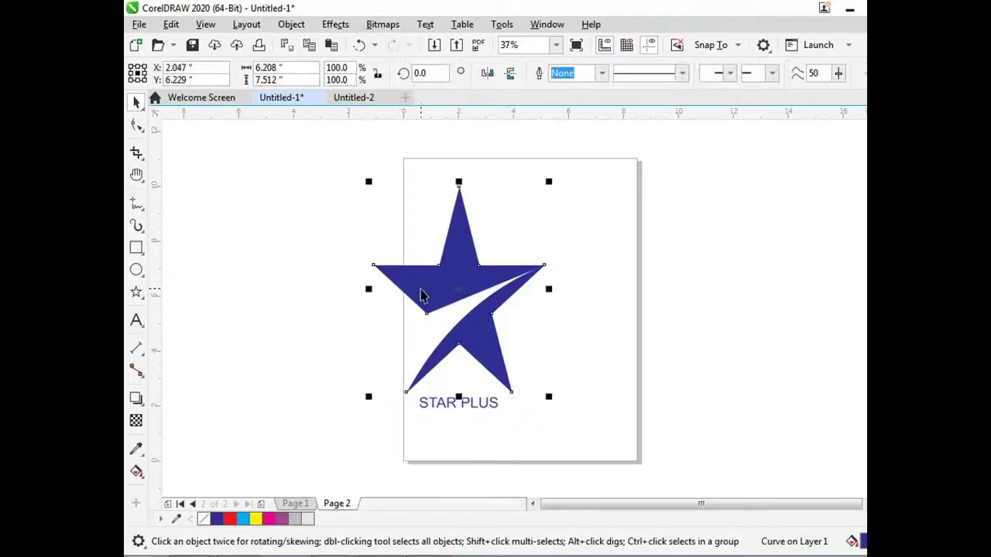
{"action": "left_click", "coordinate": [346, 330]}
{"action": "scroll", "coordinate": [509, 291], "scroll_direction": "up", "scroll_amount": 3}
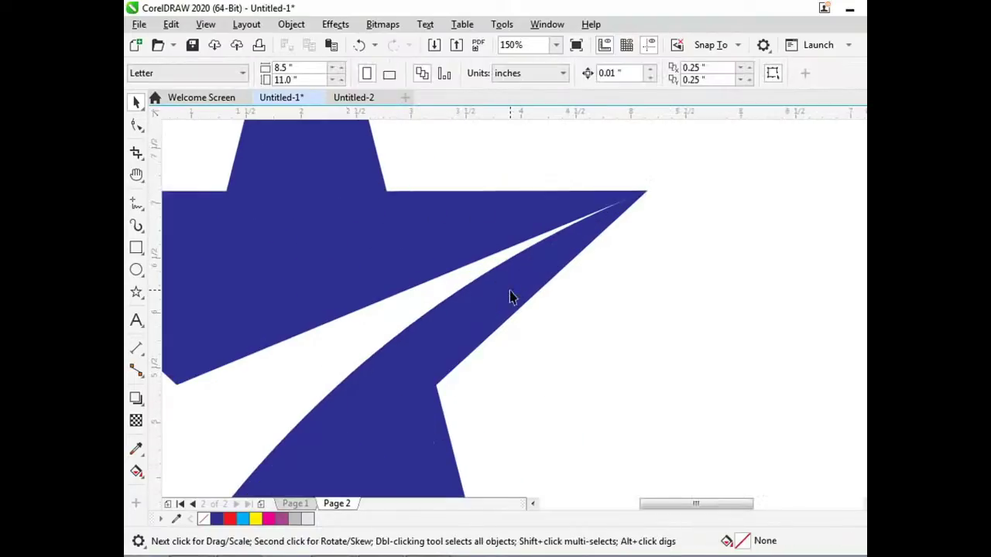
{"action": "scroll", "coordinate": [230, 255], "scroll_direction": "down", "scroll_amount": 1}
{"action": "left_click_drag", "start_coordinate": [656, 503], "coordinate": [642, 504]}
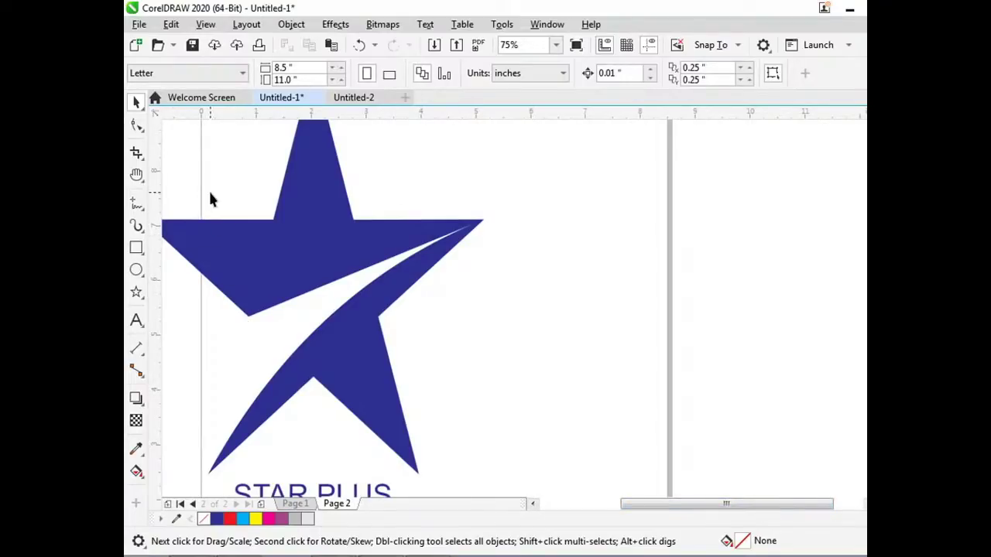
Minimize CorelDRAW and Explorer, then open COREL 1 from the desktop in Google Chrome
{"action": "left_click", "coordinate": [850, 9]}
{"action": "left_click", "coordinate": [719, 92]}
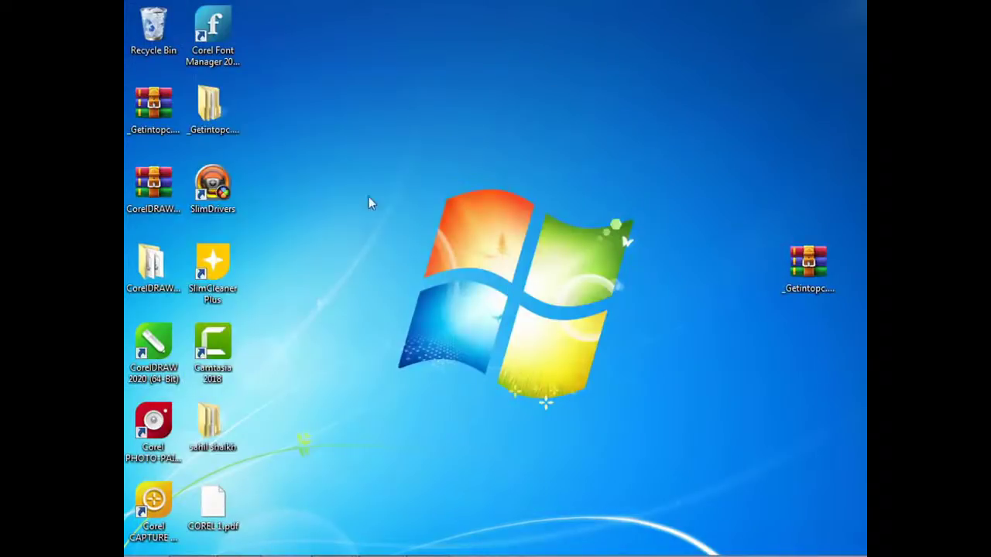
{"action": "right_click", "coordinate": [203, 476]}
{"action": "mouse_move", "coordinate": [246, 226]}
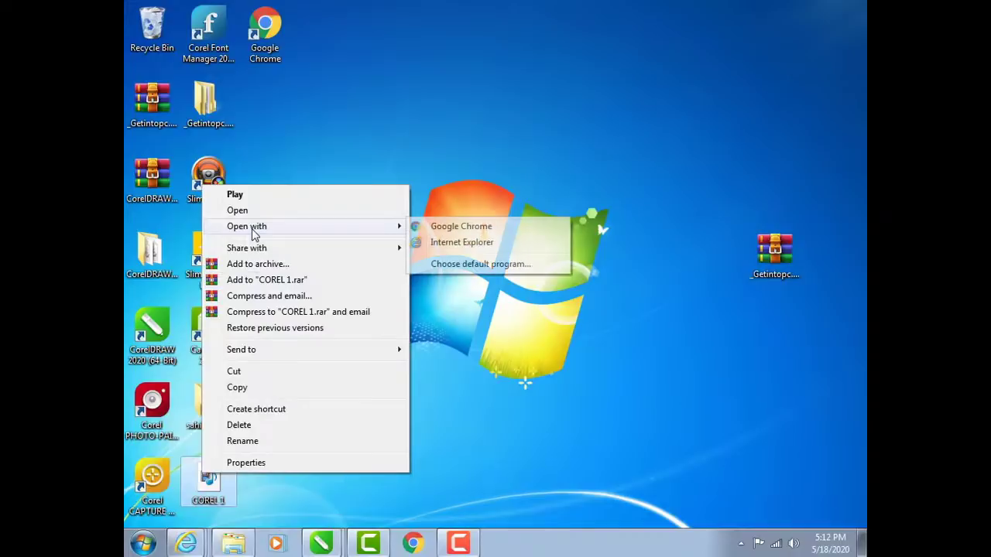
{"action": "left_click", "coordinate": [423, 229]}
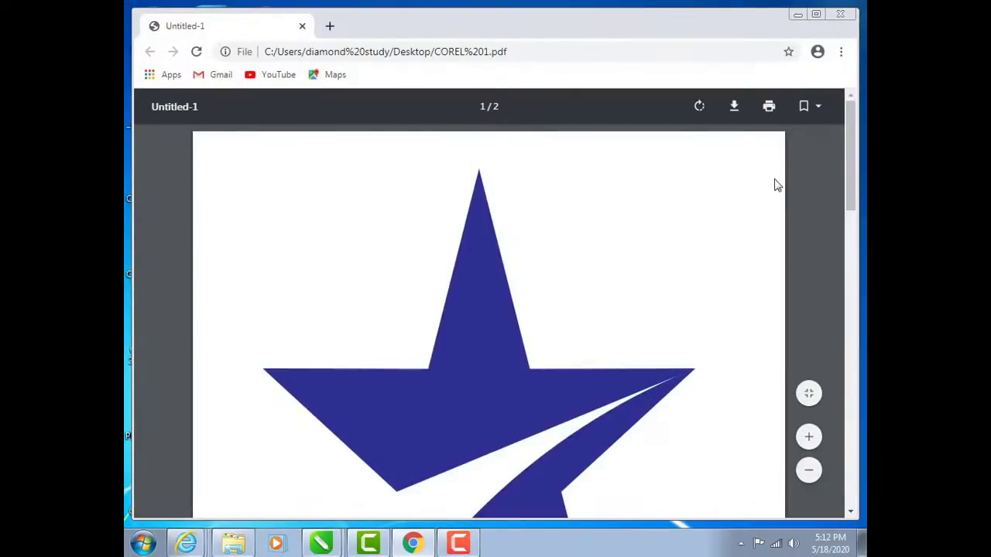
Maximize Chrome and scroll through the exported STAR PLUS PDF
{"action": "left_click", "coordinate": [816, 14]}
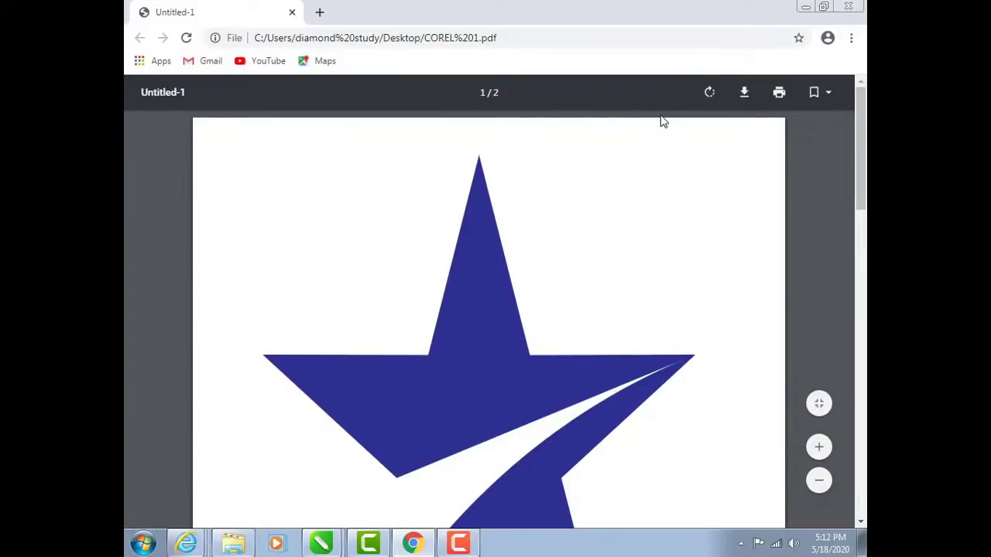
{"action": "mouse_move", "coordinate": [861, 163]}
{"action": "left_mouse_down"}
{"action": "mouse_move", "coordinate": [865, 259]}
{"action": "mouse_move", "coordinate": [800, 444]}
{"action": "left_mouse_up"}
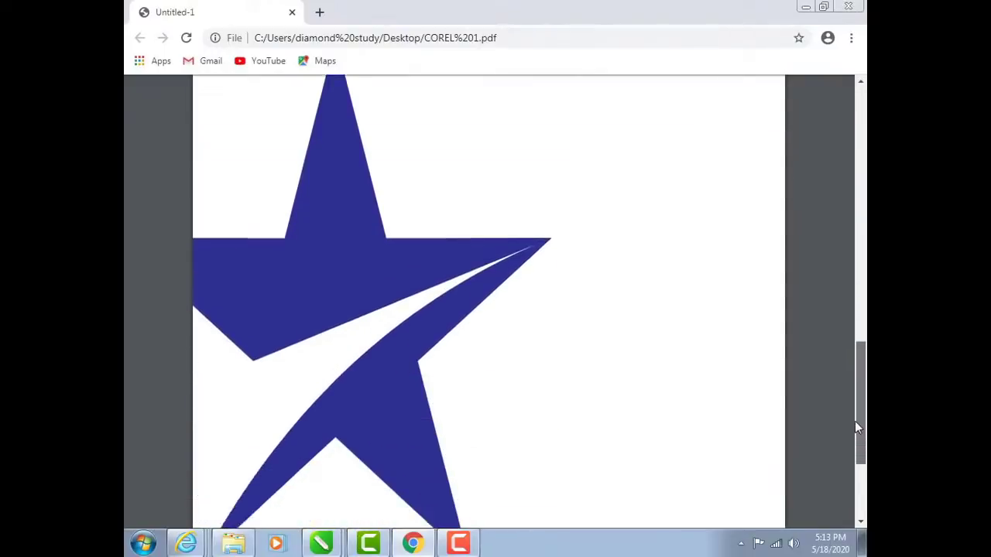
{"action": "scroll", "coordinate": [134, 306], "scroll_direction": "up", "scroll_amount": 2}
{"action": "scroll", "coordinate": [160, 298], "scroll_direction": "up", "scroll_amount": 1}
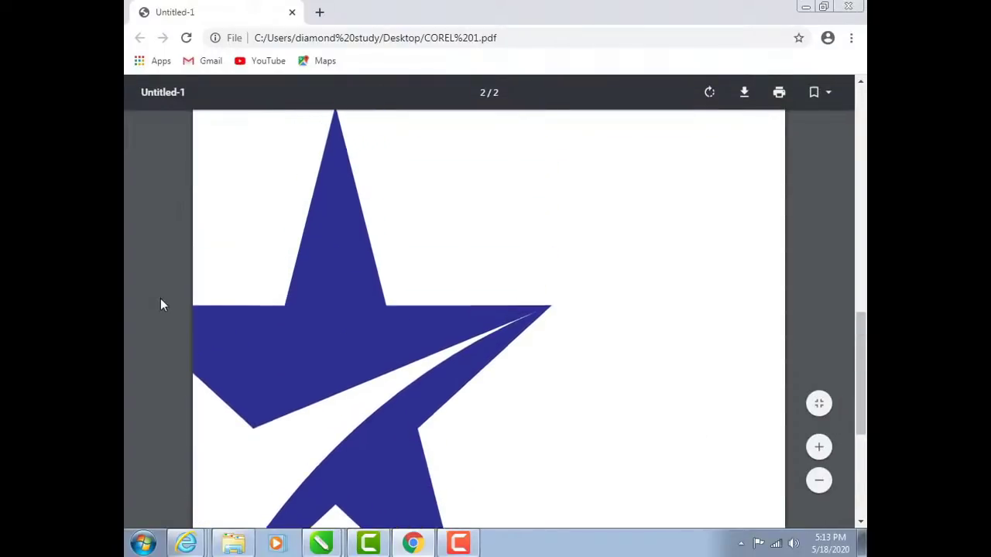
{"action": "scroll", "coordinate": [138, 389], "scroll_direction": "up", "scroll_amount": 1}
{"action": "scroll", "coordinate": [406, 418], "scroll_direction": "down", "scroll_amount": 1}
{"action": "scroll", "coordinate": [406, 418], "scroll_direction": "down", "scroll_amount": 4}
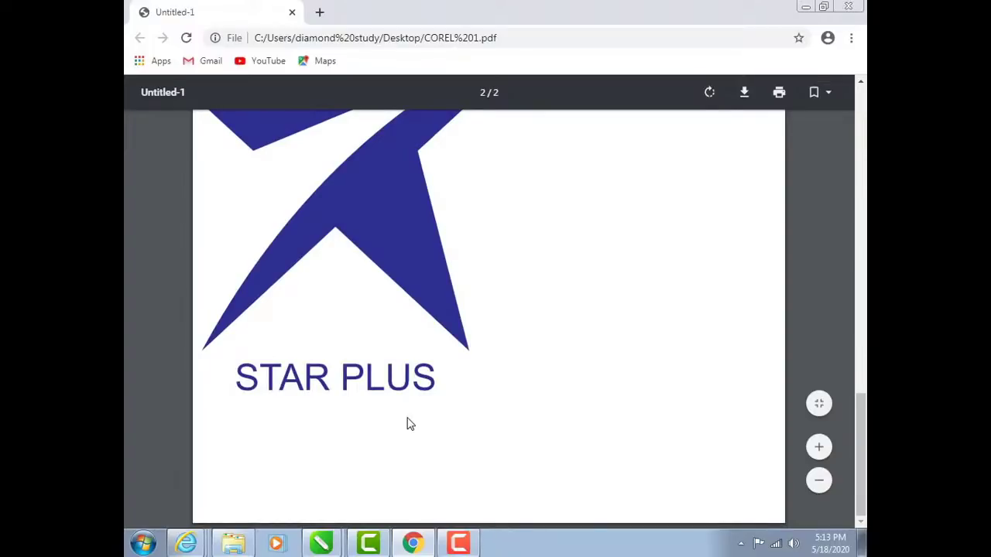
Scroll down to check page 2's left-shifted logo, then minimize Chrome to the desktop
{"action": "scroll", "coordinate": [410, 424], "scroll_direction": "up", "scroll_amount": 2}
{"action": "scroll", "coordinate": [411, 424], "scroll_direction": "up", "scroll_amount": 1}
{"action": "scroll", "coordinate": [410, 424], "scroll_direction": "up", "scroll_amount": 2}
{"action": "scroll", "coordinate": [410, 424], "scroll_direction": "up", "scroll_amount": 3}
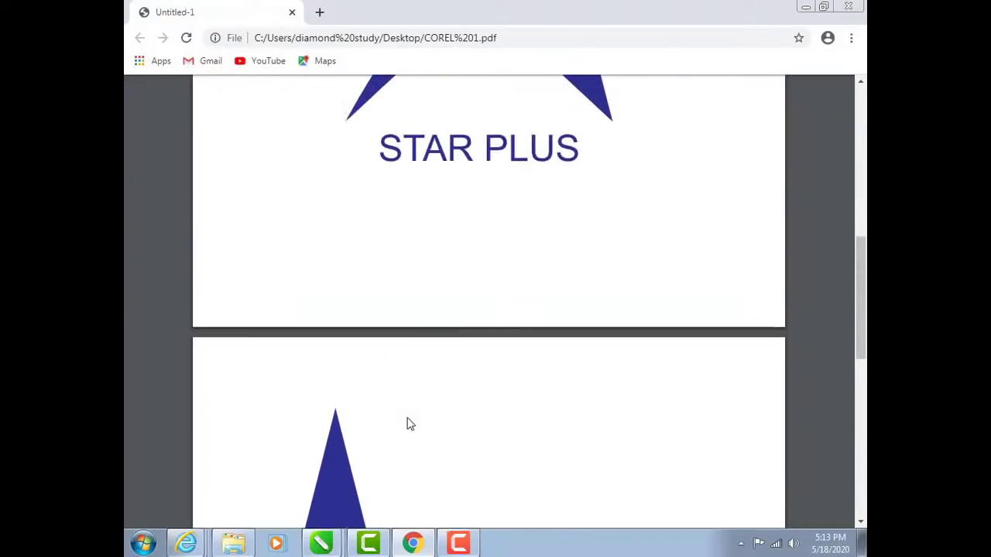
{"action": "scroll", "coordinate": [407, 423], "scroll_direction": "down", "scroll_amount": 1}
{"action": "scroll", "coordinate": [407, 422], "scroll_direction": "down", "scroll_amount": 2}
{"action": "scroll", "coordinate": [407, 422], "scroll_direction": "up", "scroll_amount": 1}
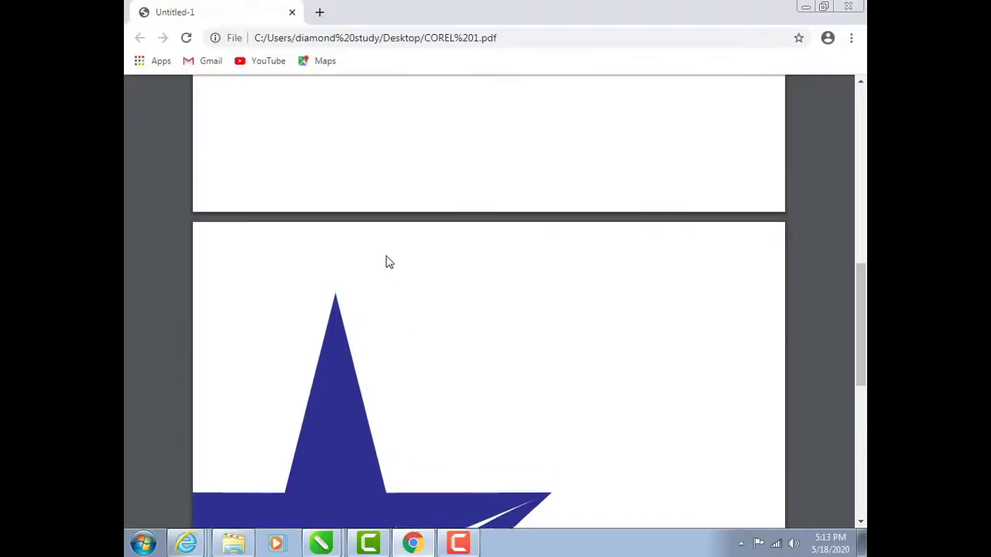
{"action": "scroll", "coordinate": [383, 255], "scroll_direction": "up", "scroll_amount": 2}
{"action": "scroll", "coordinate": [364, 333], "scroll_direction": "down", "scroll_amount": 2}
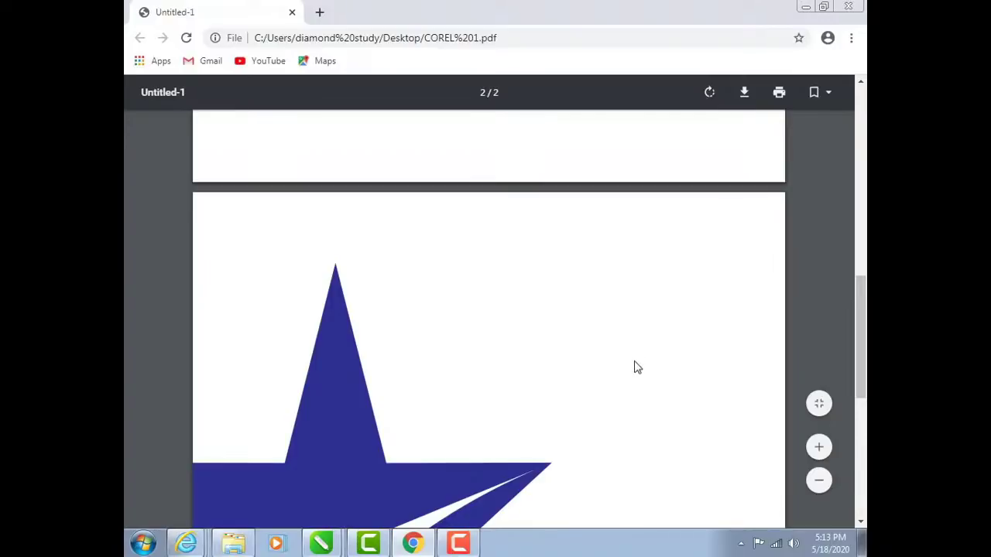
{"action": "scroll", "coordinate": [635, 367], "scroll_direction": "down", "scroll_amount": 3}
{"action": "scroll", "coordinate": [635, 366], "scroll_direction": "down", "scroll_amount": 2}
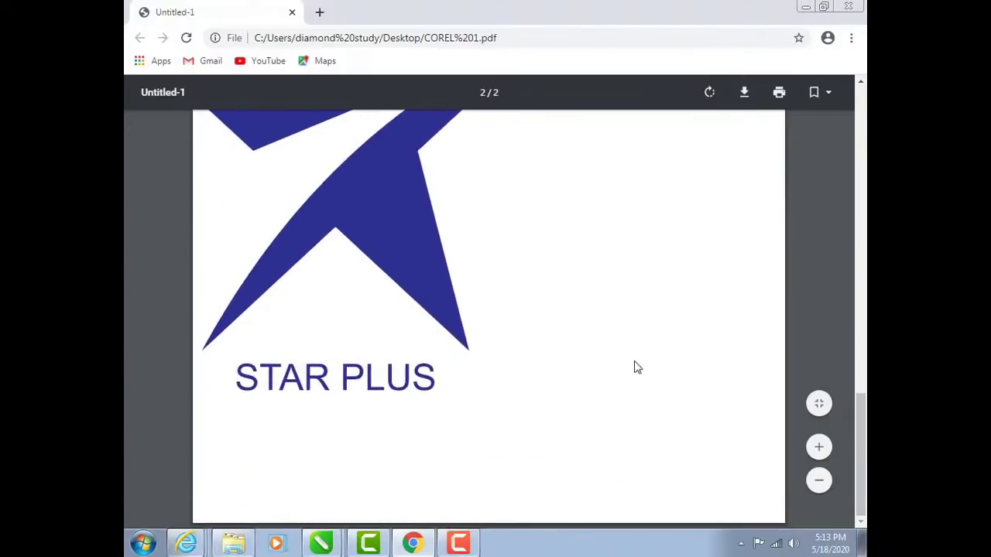
{"action": "left_click", "coordinate": [807, 7]}
Refresh the desktop, restore Untitled-1, and delete page 2's star logo and STAR PLUS text
{"action": "right_click", "coordinate": [636, 152]}
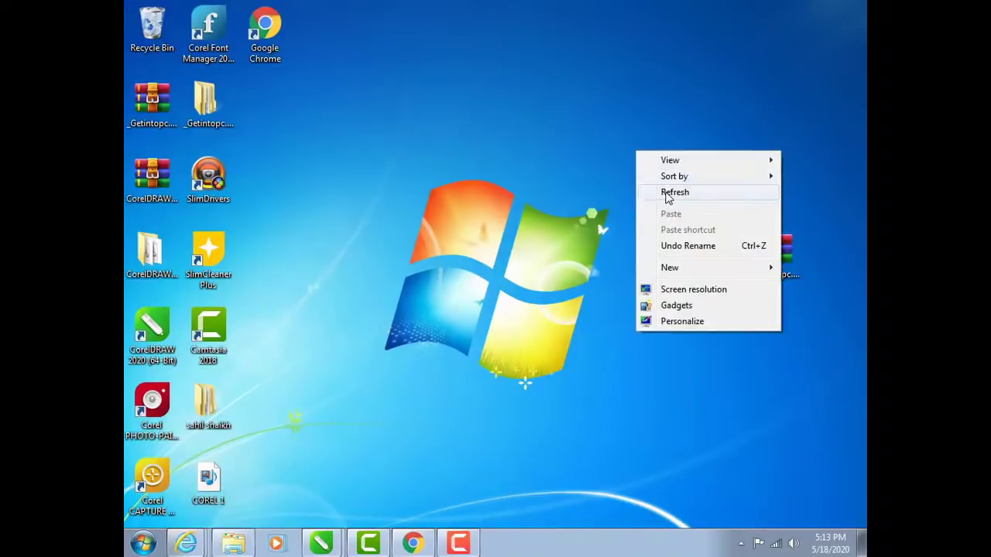
{"action": "left_click", "coordinate": [660, 192]}
{"action": "mouse_move", "coordinate": [321, 544]}
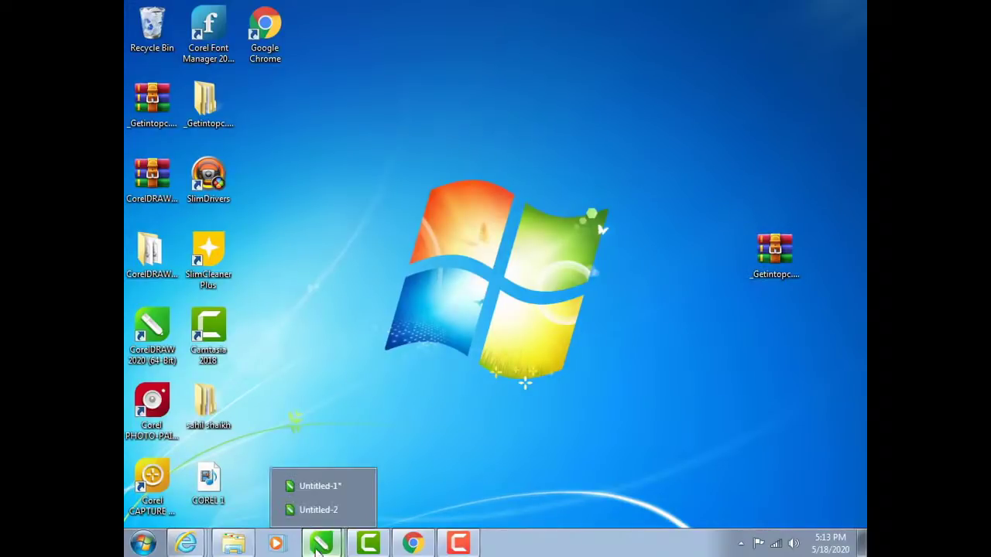
{"action": "left_click", "coordinate": [330, 485]}
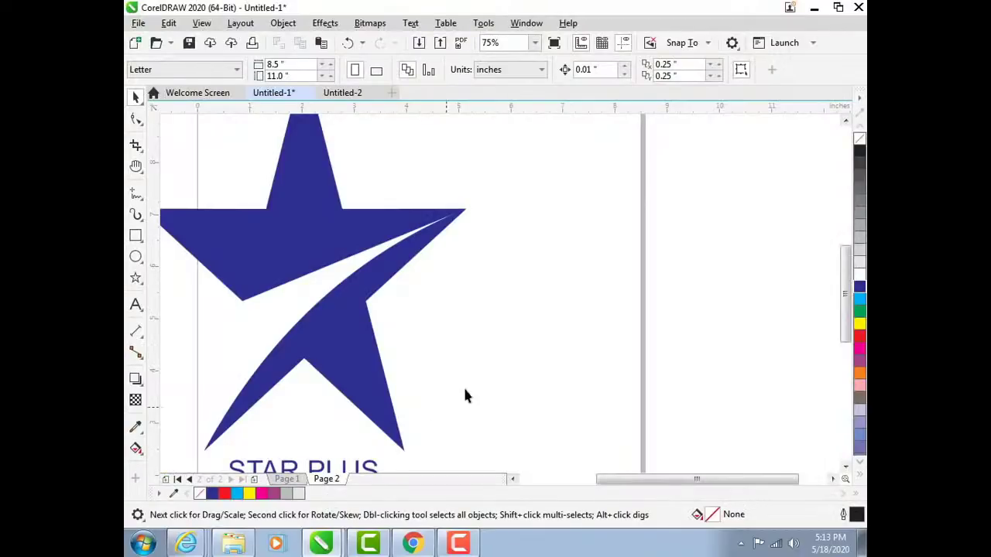
{"action": "scroll", "coordinate": [463, 386], "scroll_direction": "down", "scroll_amount": 1}
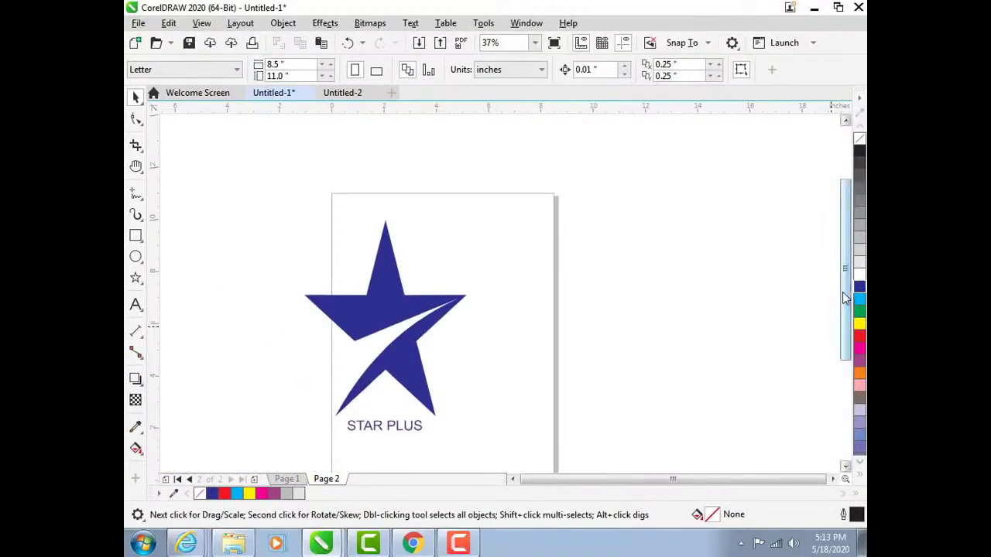
{"action": "scroll", "coordinate": [418, 310], "scroll_direction": "down", "scroll_amount": 3}
{"action": "left_click_drag", "start_coordinate": [258, 133], "coordinate": [531, 419]}
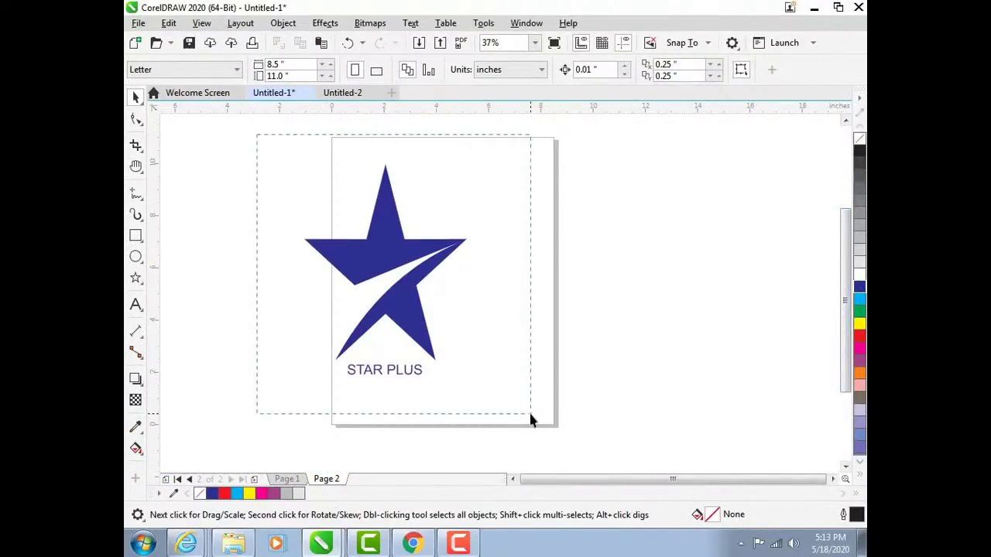
{"action": "key", "text": "Delete"}
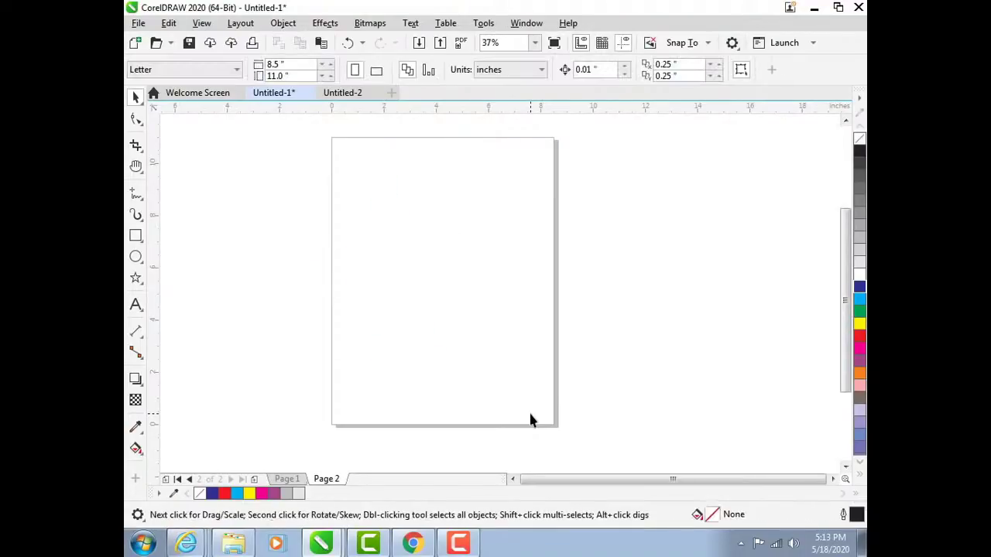
Add a page-sized rectangle frame and remove a stray small rectangle drawn beside the page
{"action": "double_click", "coordinate": [135, 236]}
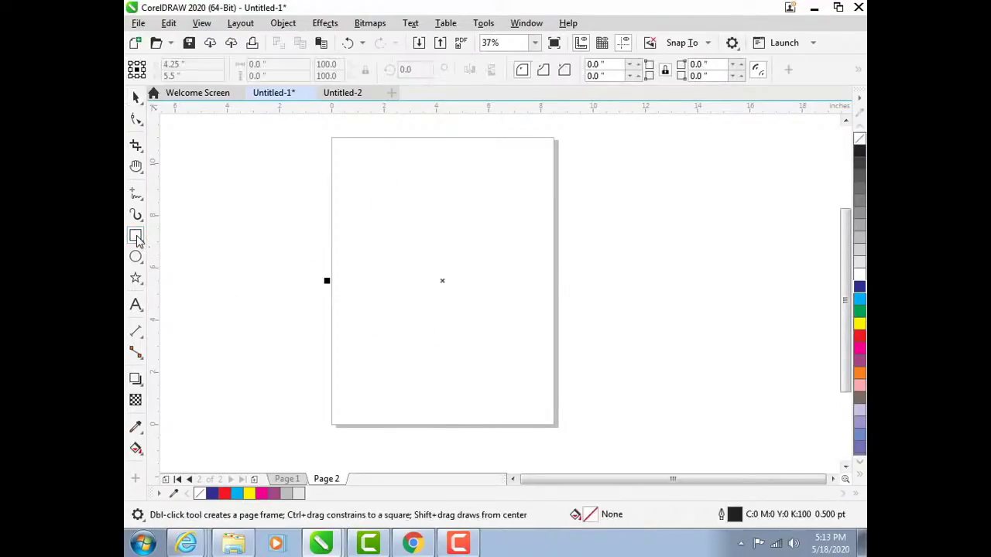
{"action": "key", "text": "Escape"}
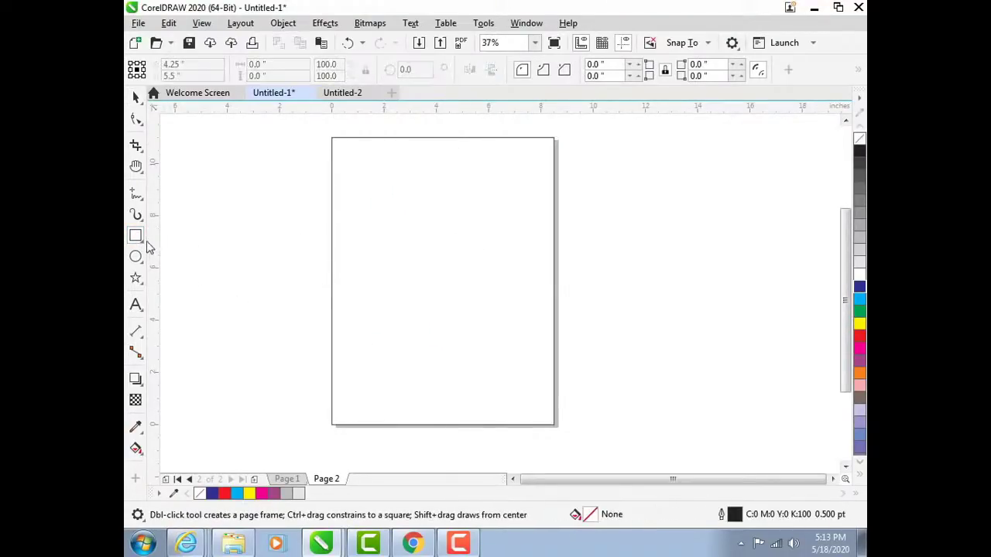
{"action": "left_click_drag", "start_coordinate": [232, 203], "coordinate": [301, 307]}
{"action": "left_click", "coordinate": [136, 97]}
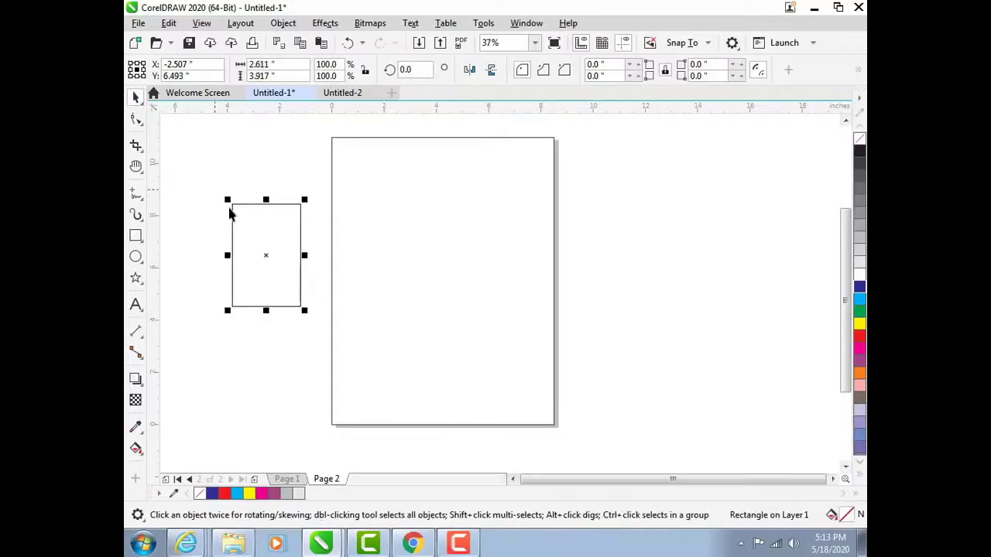
{"action": "left_click", "coordinate": [234, 211]}
{"action": "key", "text": "Delete"}
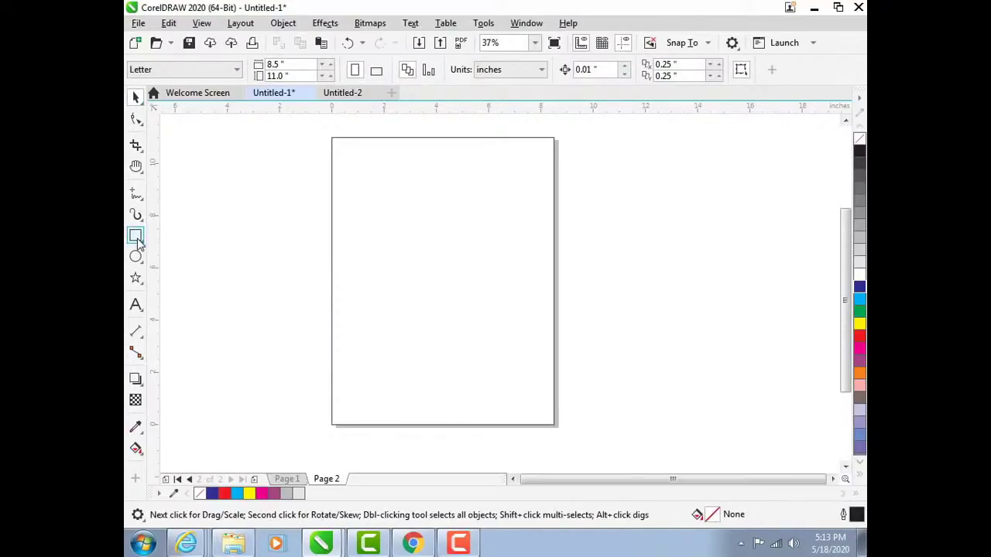
Set the Rectangle tool to plain rectangle mode, leaving the page frame deselected with the Pick tool active
{"action": "left_click", "coordinate": [375, 139]}
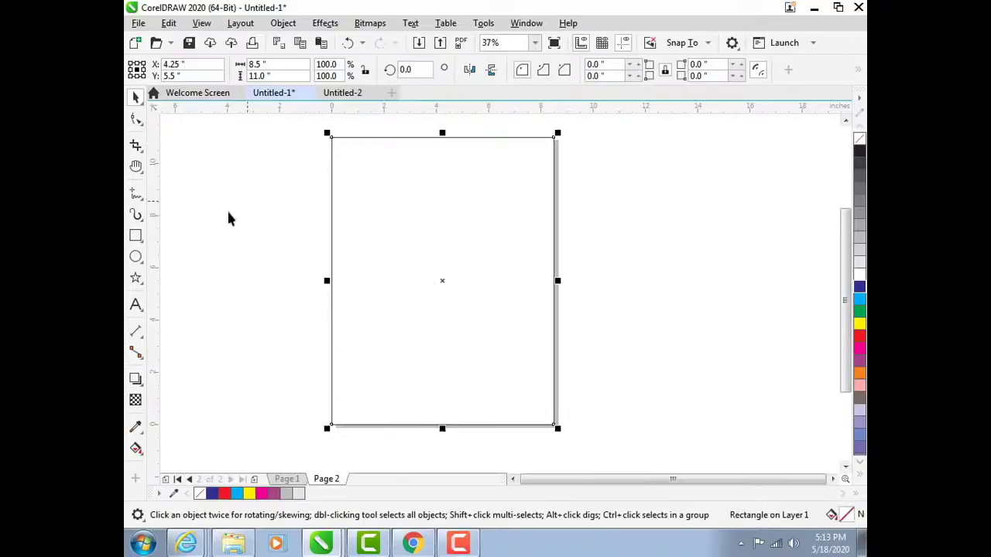
{"action": "left_click", "coordinate": [141, 240]}
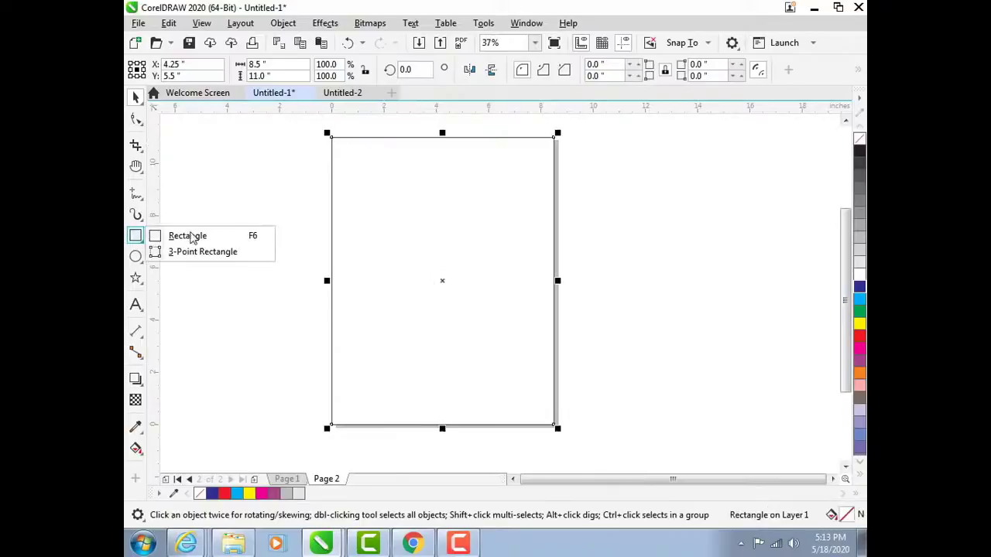
{"action": "left_click", "coordinate": [256, 237]}
{"action": "left_click", "coordinate": [261, 234]}
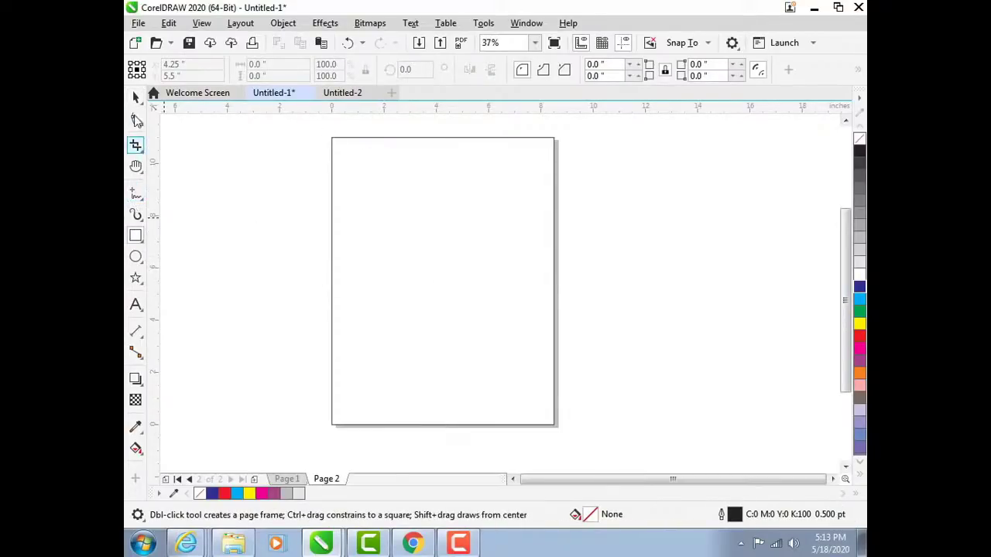
{"action": "left_click", "coordinate": [136, 96]}
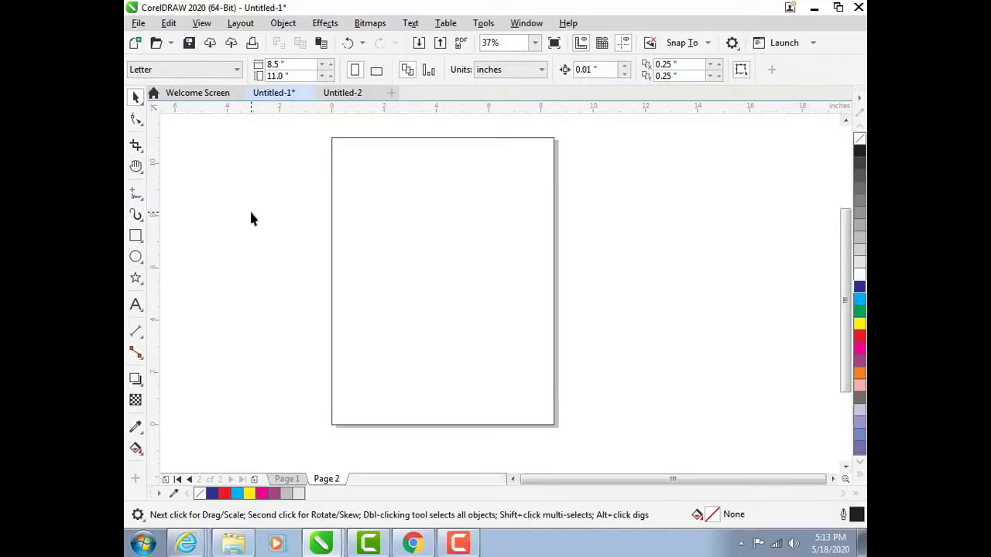
{"action": "key", "text": "F6"}
{"action": "left_click_drag", "start_coordinate": [250, 211], "coordinate": [333, 298]}
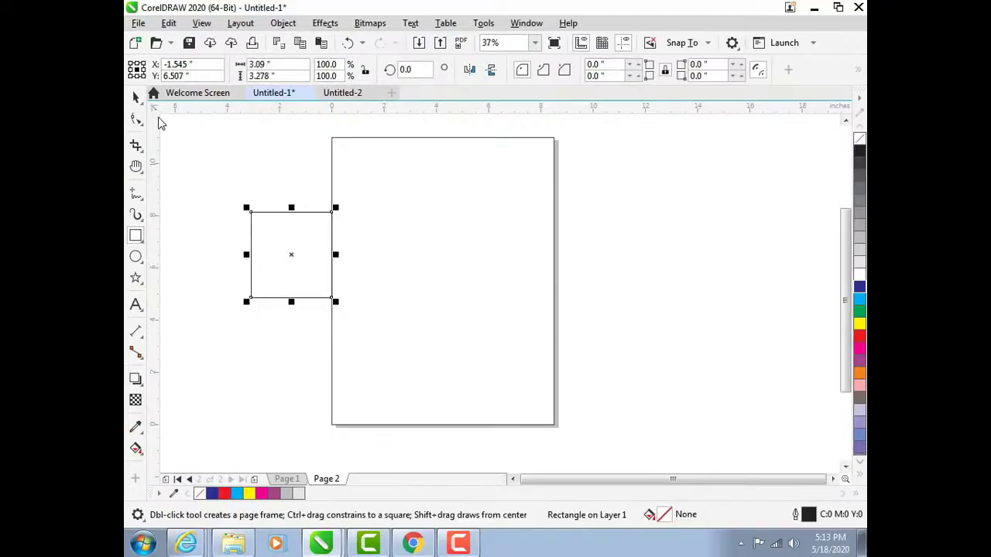
{"action": "left_click", "coordinate": [135, 97]}
{"action": "left_click", "coordinate": [226, 178]}
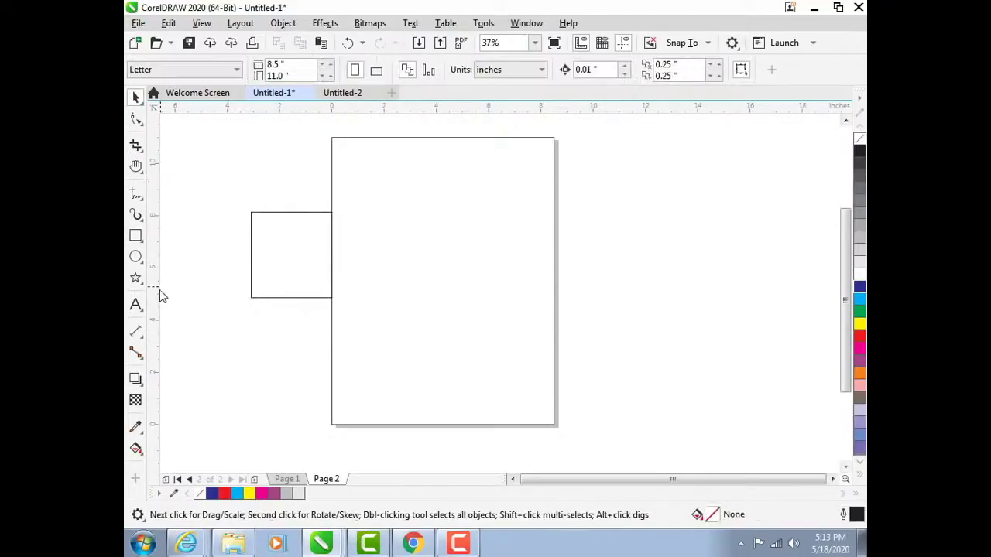
{"action": "left_click", "coordinate": [140, 309]}
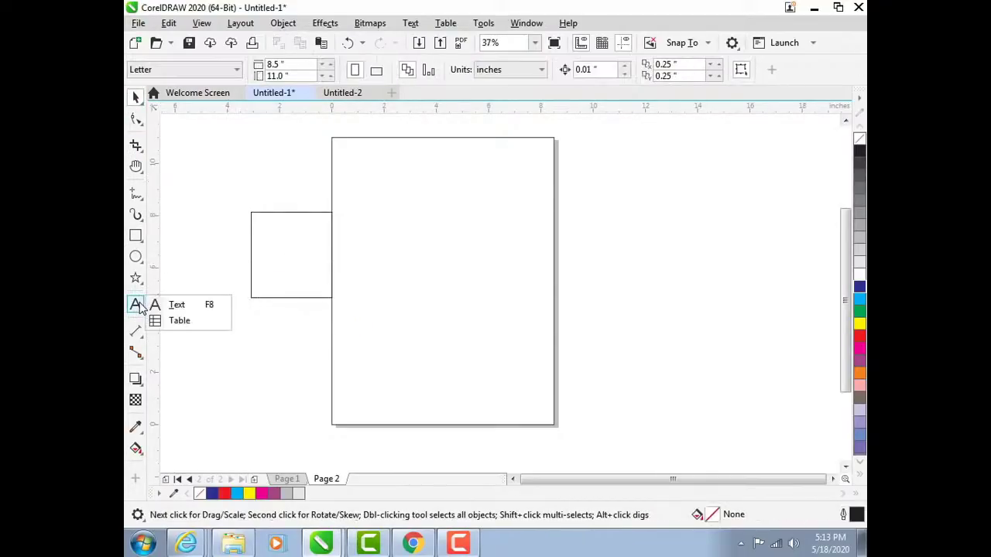
{"action": "left_click", "coordinate": [177, 321]}
{"action": "left_click_drag", "start_coordinate": [248, 310], "coordinate": [417, 449]}
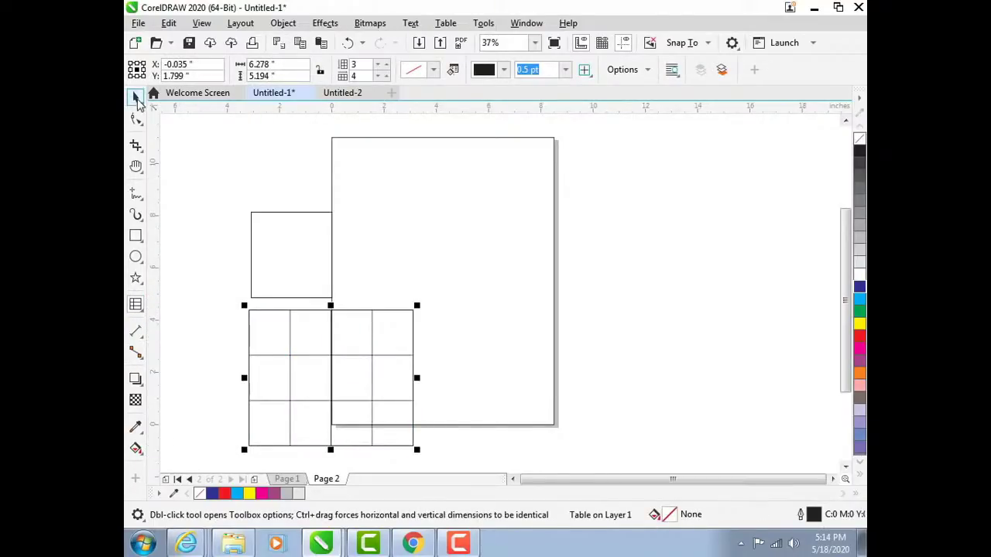
{"action": "left_click", "coordinate": [136, 96]}
{"action": "left_click", "coordinate": [314, 316]}
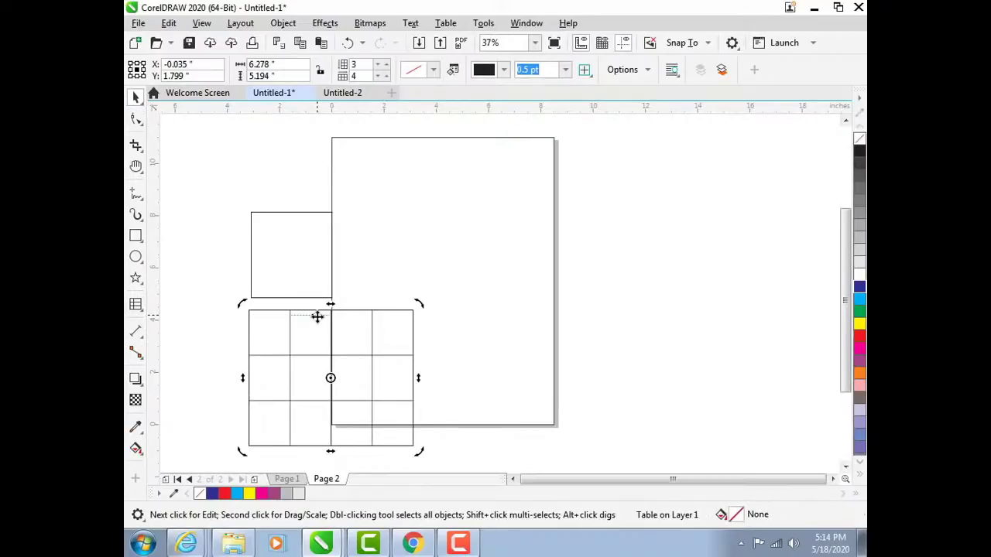
{"action": "left_click", "coordinate": [301, 224]}
{"action": "key", "text": "Delete"}
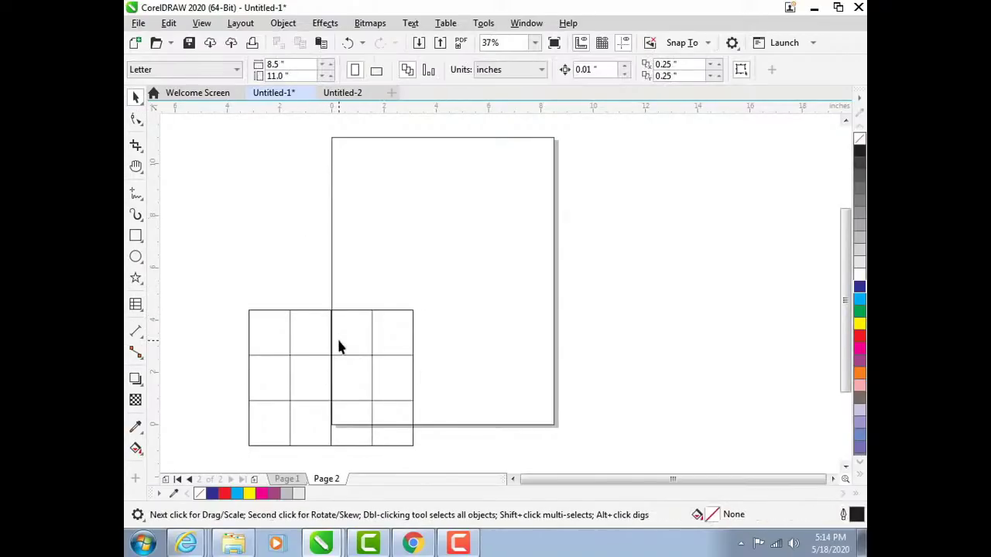
{"action": "left_click", "coordinate": [338, 346]}
{"action": "key", "text": "Delete"}
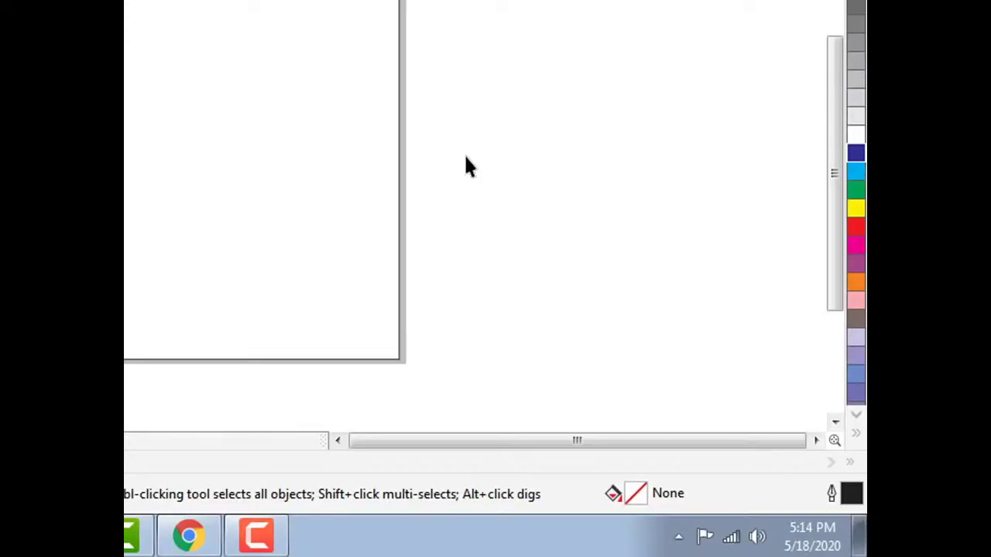
Show the Windows calendar for Monday, May 18, 2020 from the taskbar clock
{"action": "left_click", "coordinate": [791, 540]}
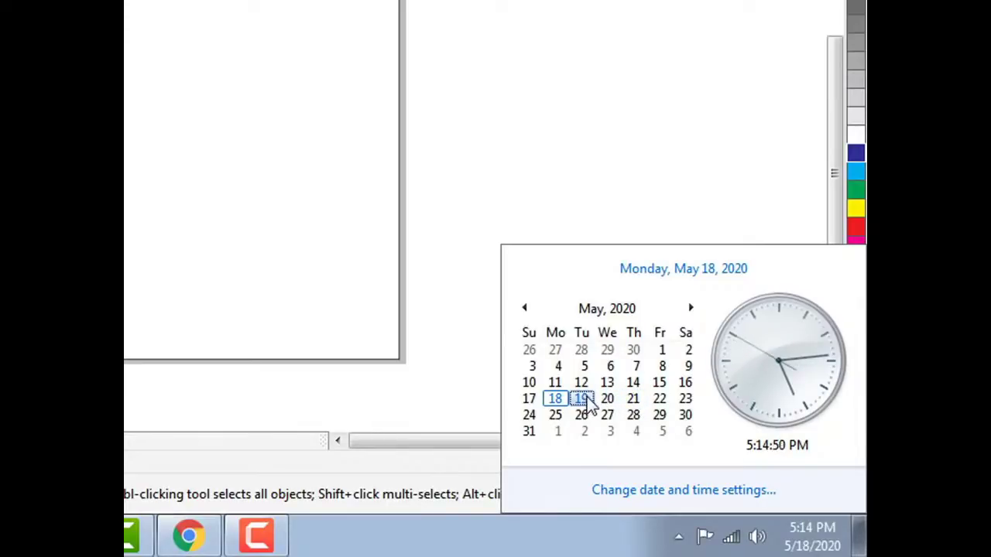
Browse May 20, 22 and 23 in the calendar, then dismiss it to return to Page 2
{"action": "left_click", "coordinate": [609, 404]}
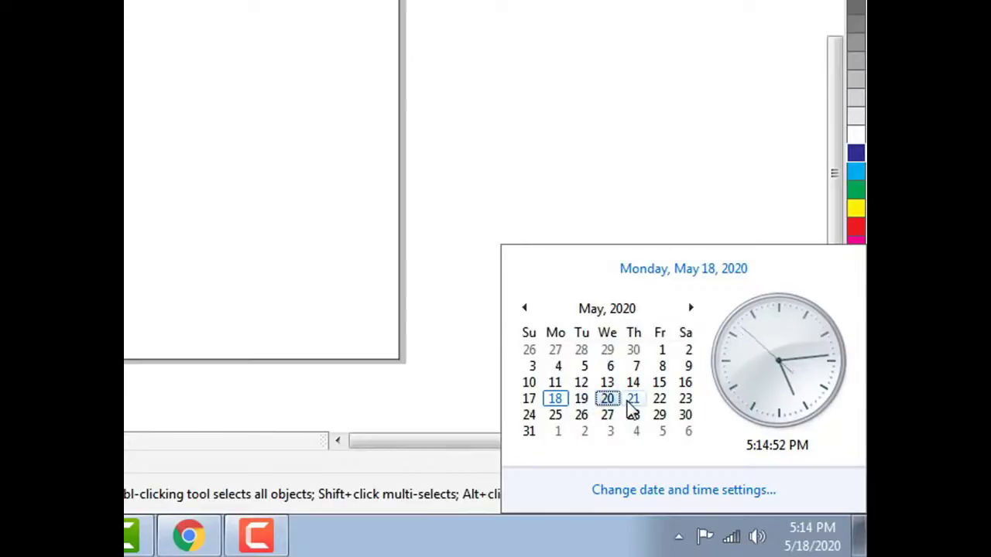
{"action": "left_click", "coordinate": [608, 403]}
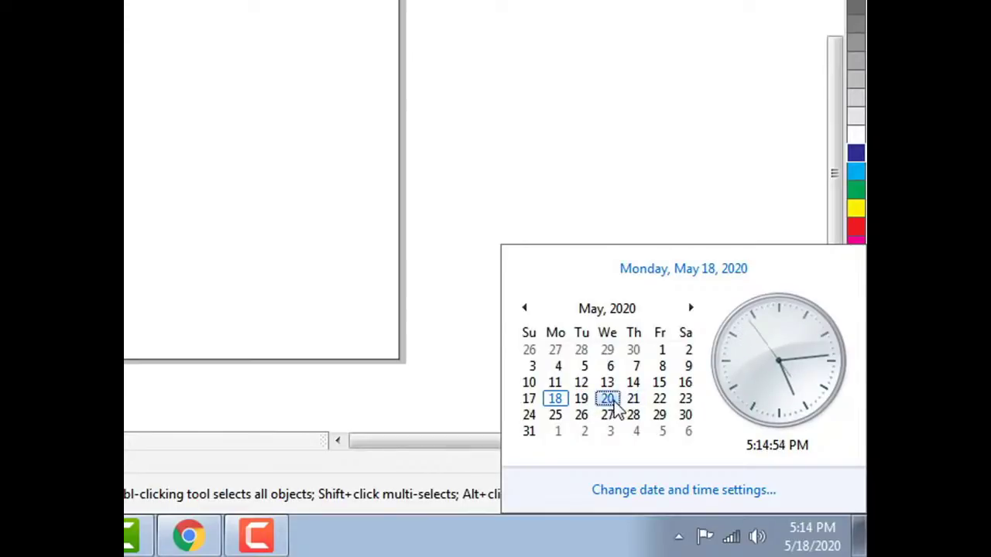
{"action": "left_click", "coordinate": [608, 402]}
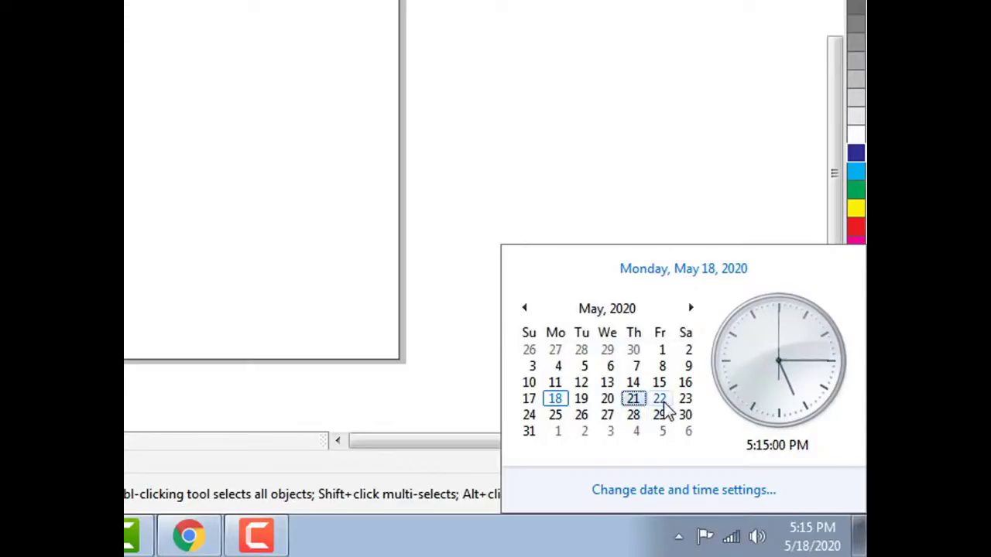
{"action": "left_click", "coordinate": [662, 404]}
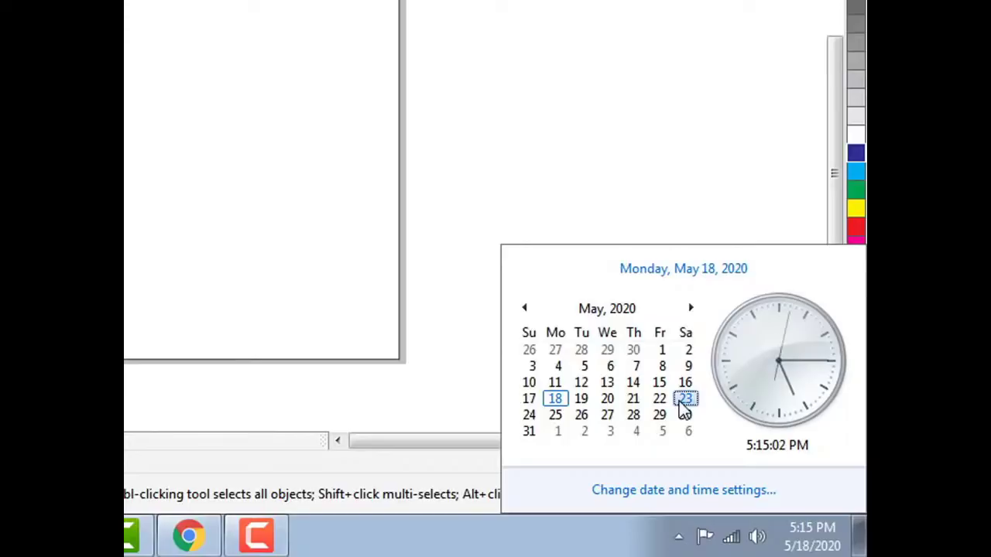
{"action": "left_click", "coordinate": [687, 408]}
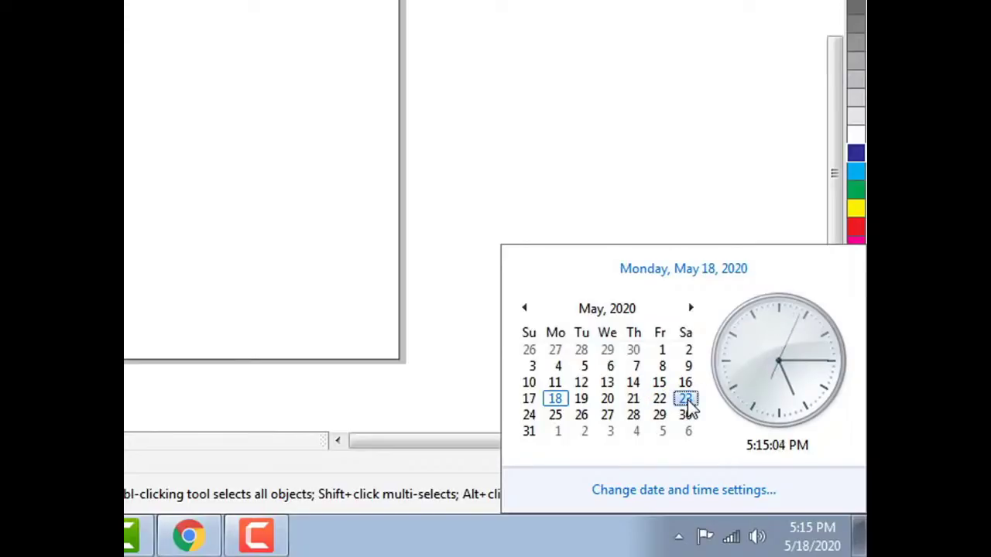
{"action": "left_click", "coordinate": [594, 186]}
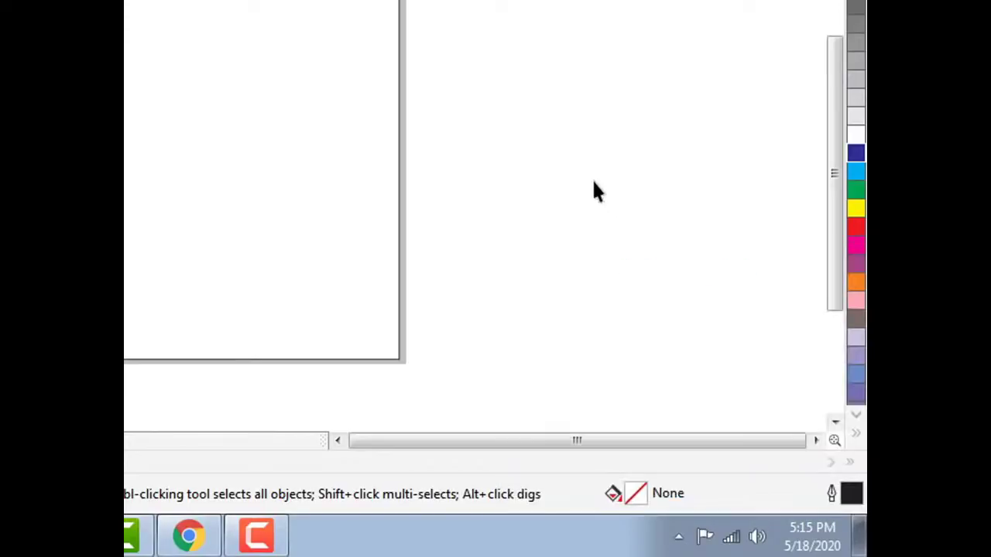